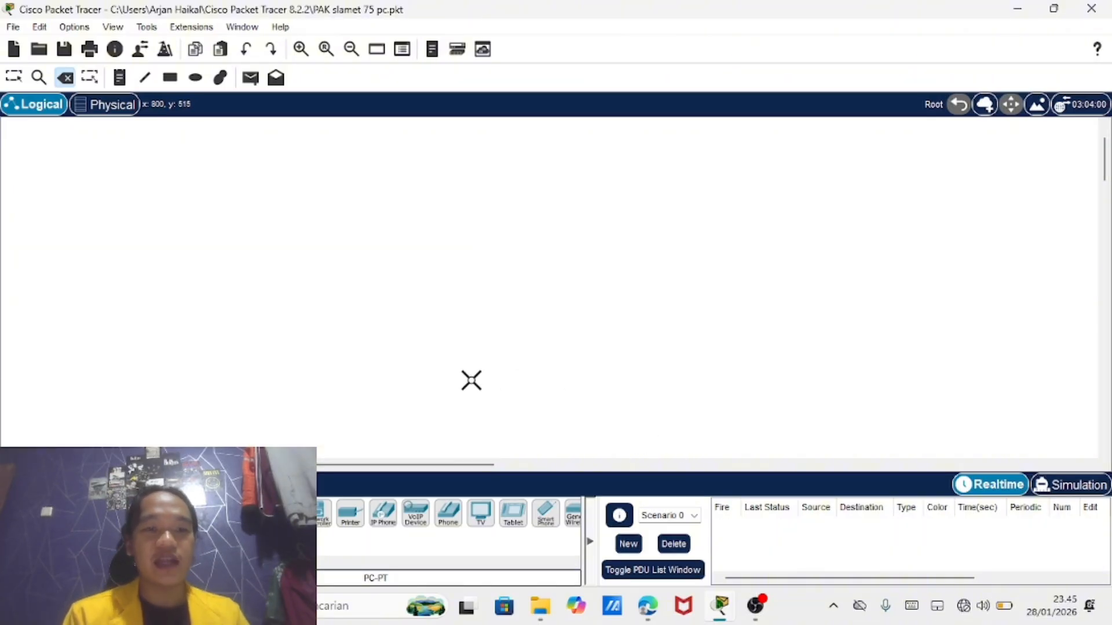
# Place a 2960-24TT switch in the workspace and four PCs around it, two above and two below
pyautogui.click(21, 82)
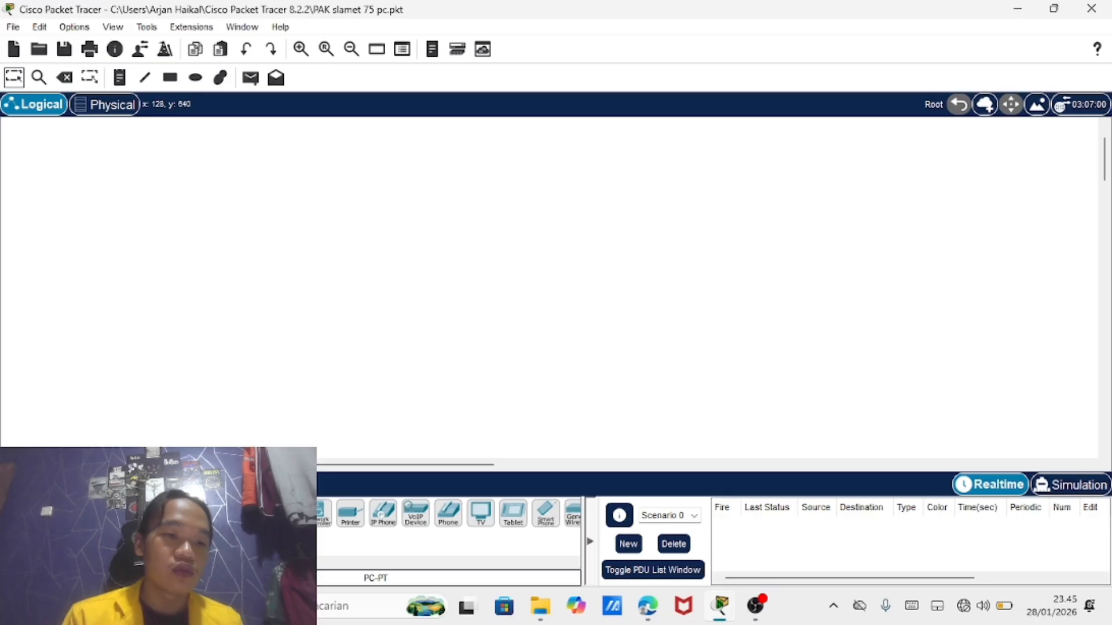
pyautogui.click(16, 513)
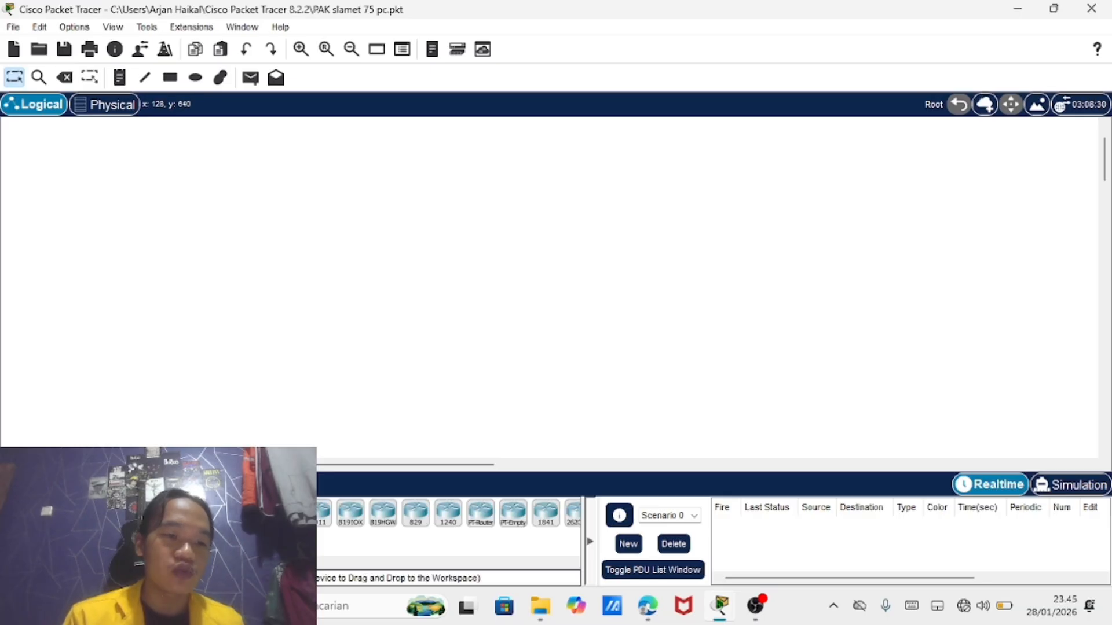
pyautogui.click(45, 555)
pyautogui.moveTo(188, 513); pyautogui.dragTo(329, 271)
pyautogui.click(45, 513)
pyautogui.moveTo(188, 513); pyautogui.dragTo(192, 222)
pyautogui.moveTo(188, 513); pyautogui.dragTo(441, 234)
pyautogui.moveTo(189, 513); pyautogui.dragTo(443, 382)
# Rename the upper-left PC to PC1 and the upper-right PC to PC2
pyautogui.click(188, 240)
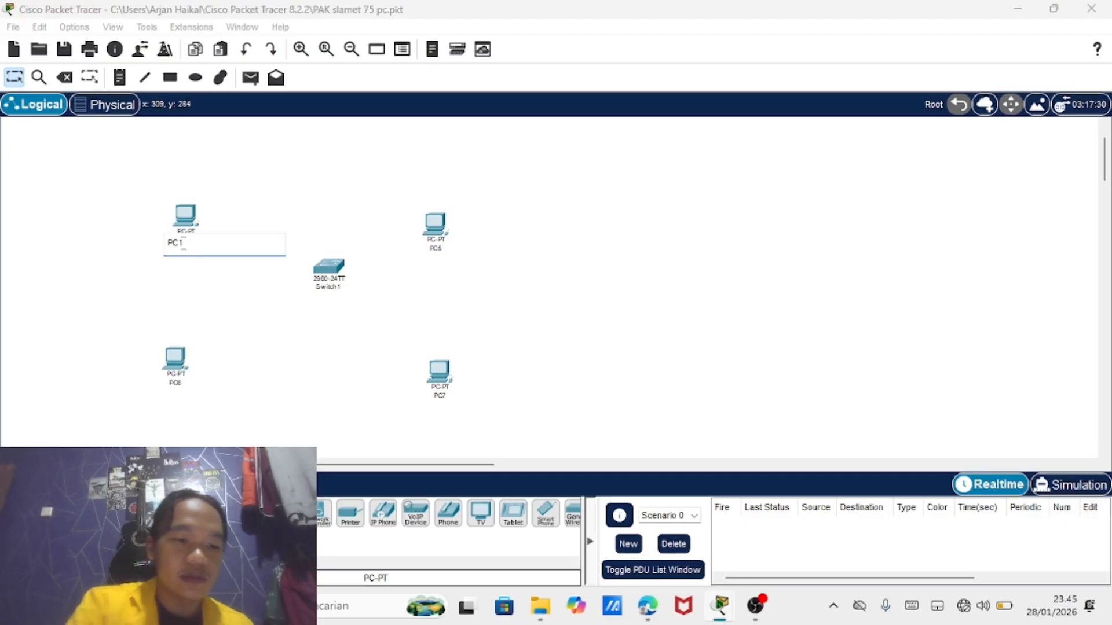
pyautogui.moveTo(434, 252); pyautogui.dragTo(434, 249)
pyautogui.click(435, 253)
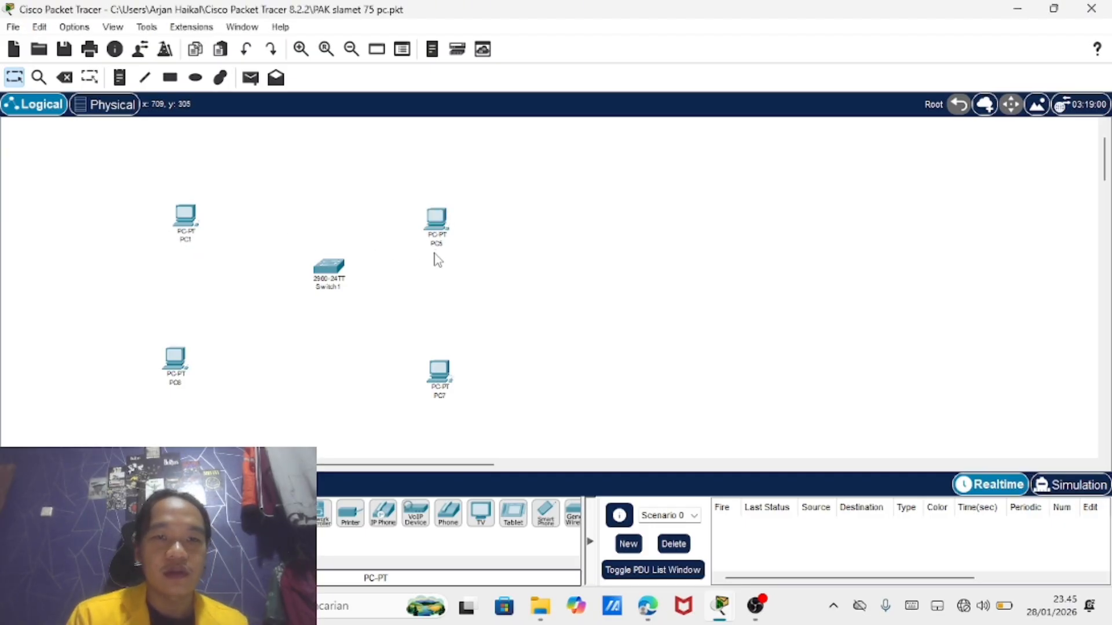
pyautogui.click(437, 244)
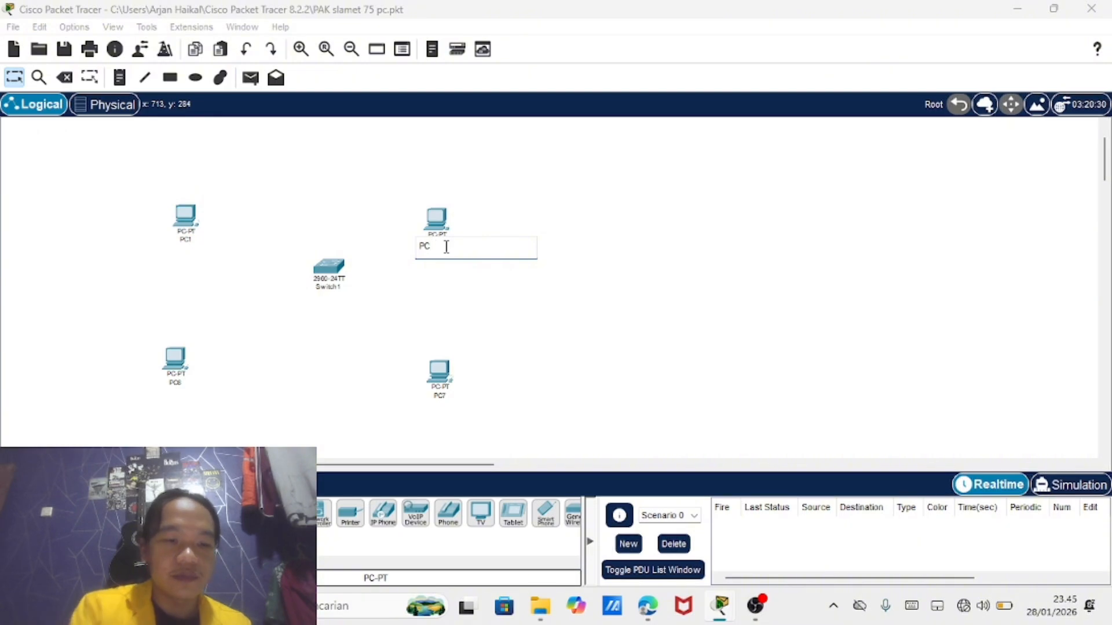
pyautogui.write('2')
pyautogui.click(501, 305)
# Nudge the lower-left PC slightly and rename it to PC3
pyautogui.moveTo(181, 377); pyautogui.dragTo(173, 378)
pyautogui.click(176, 372)
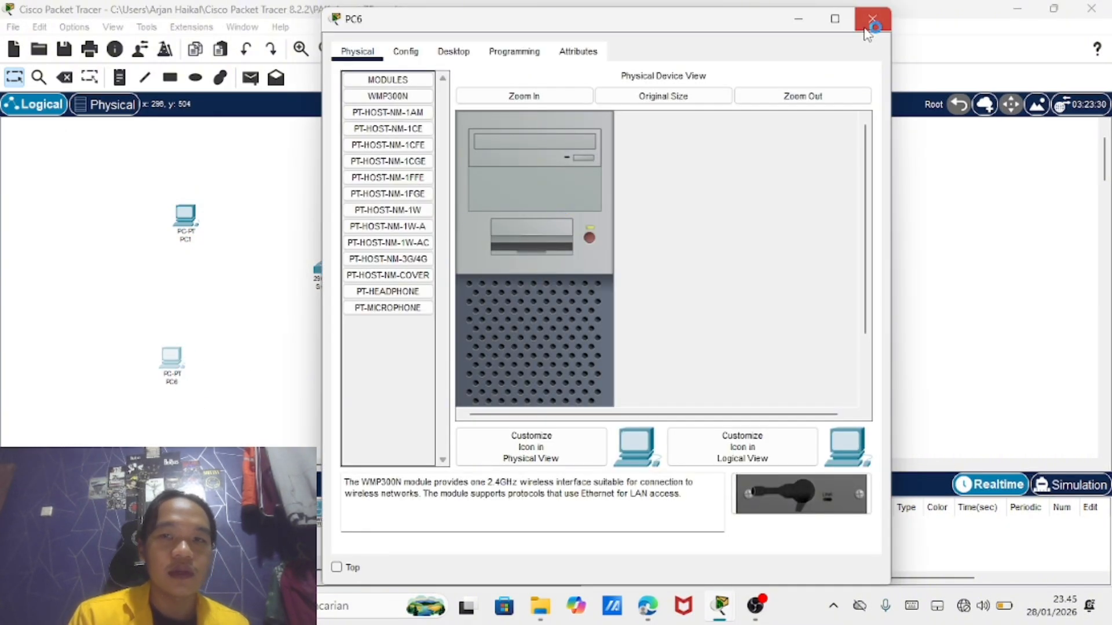
pyautogui.click(871, 19)
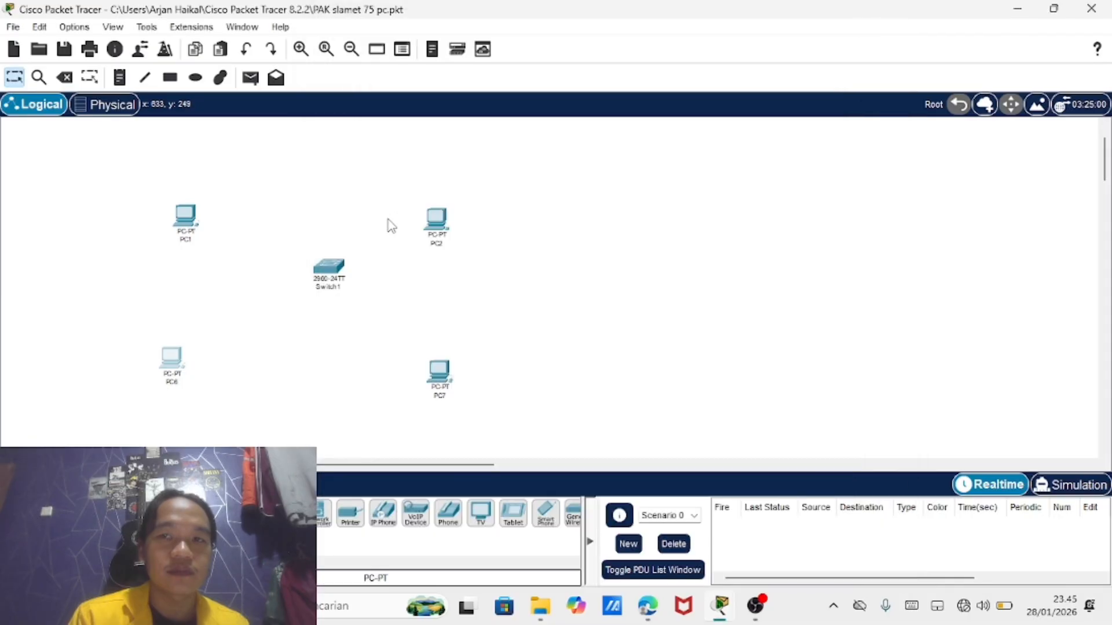
pyautogui.click(180, 374)
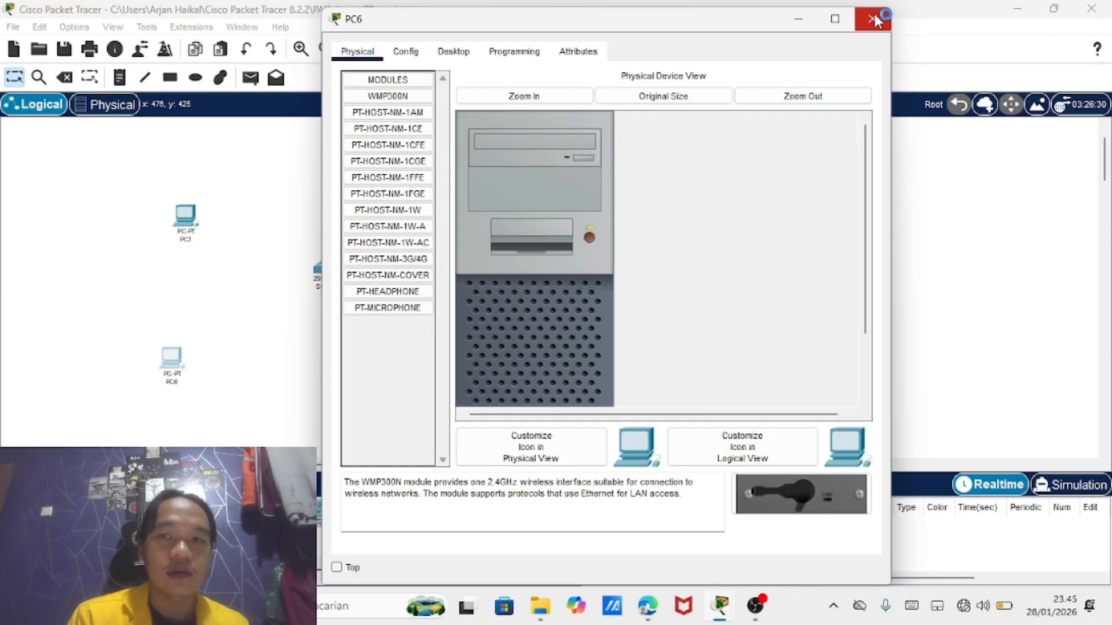
pyautogui.click(874, 20)
pyautogui.click(177, 383)
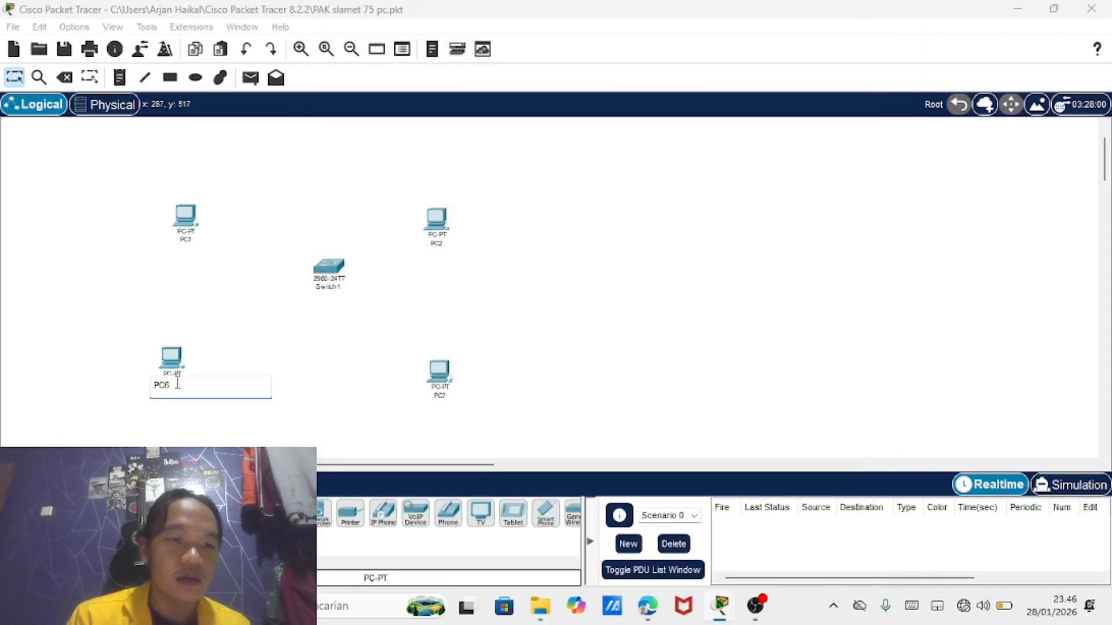
pyautogui.write('3')
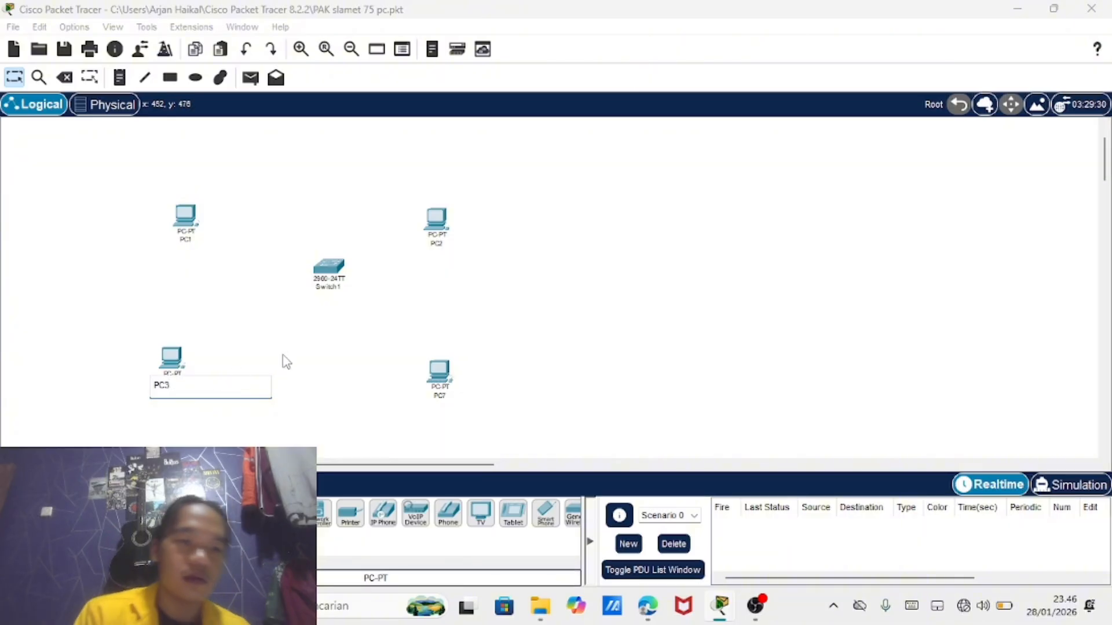
pyautogui.press('Return')
# Rename the lower-right PC to PC4 and move the switch closer to the middle of the four PCs
pyautogui.click(443, 395)
pyautogui.click(456, 400)
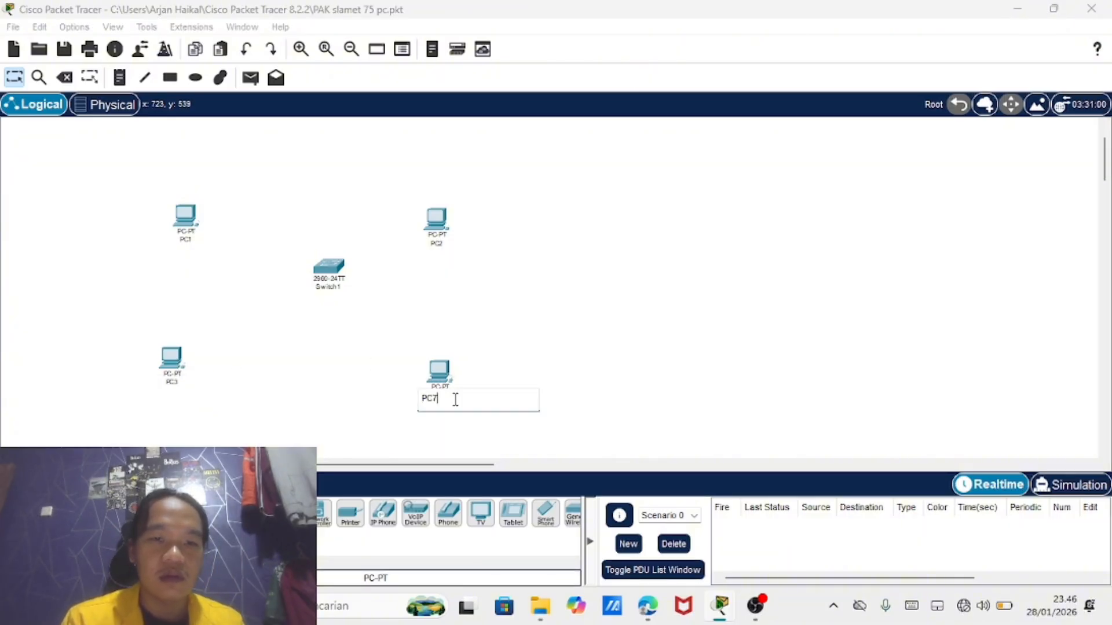
pyautogui.write('4')
pyautogui.press('Return')
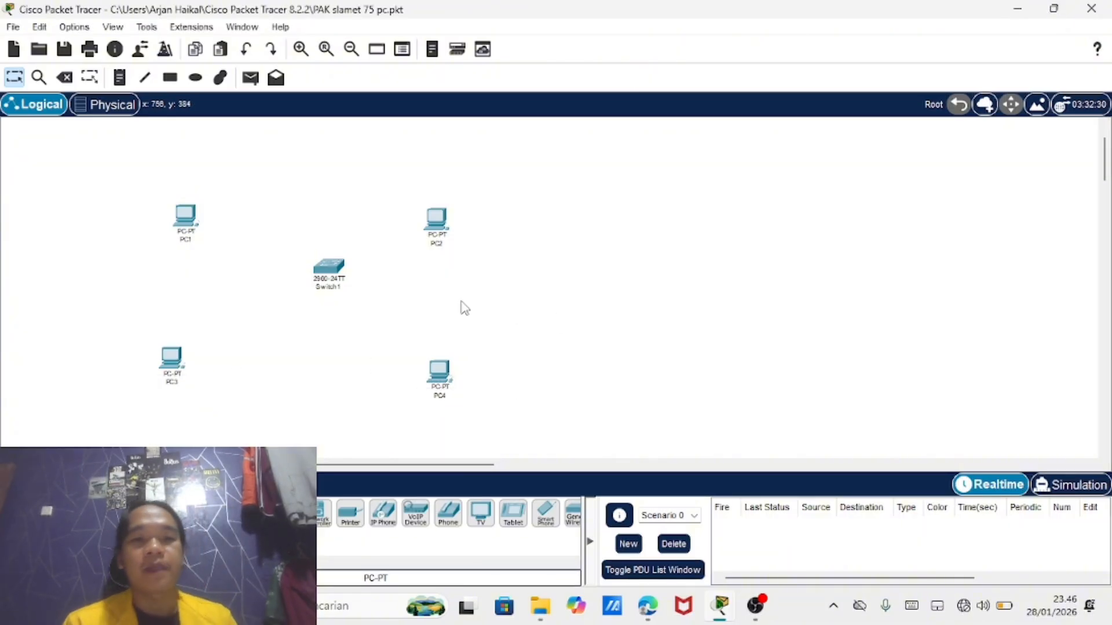
pyautogui.moveTo(337, 269); pyautogui.dragTo(322, 284)
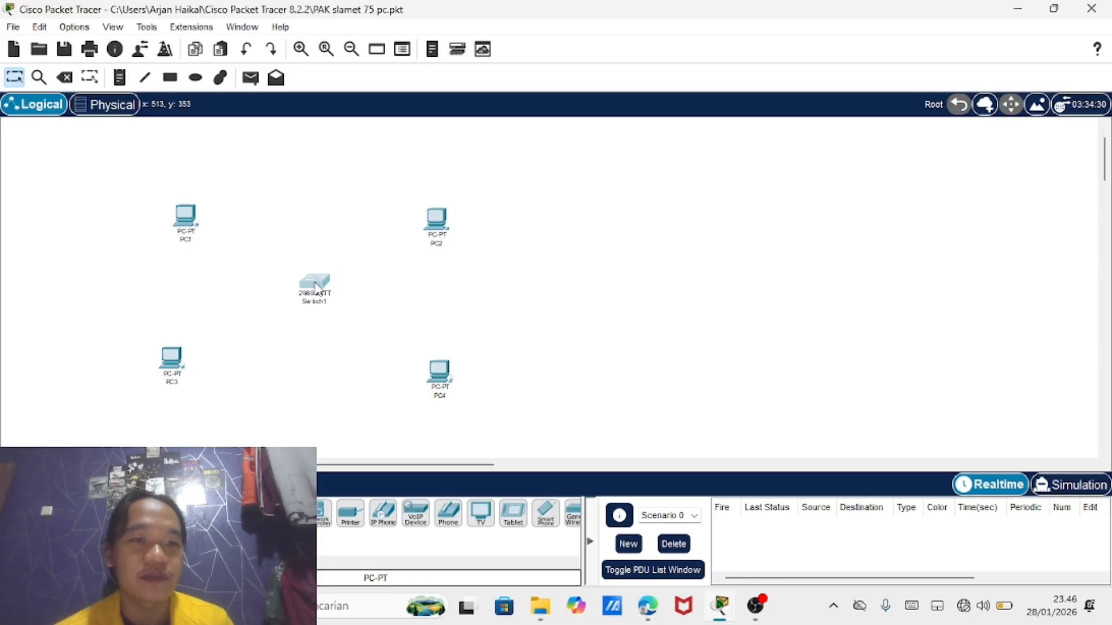
# Configure PC1 with the static IPv4 address 10.10.10.1 and subnet mask 255.255.255.0
pyautogui.doubleClick(185, 218)
pyautogui.click(405, 50)
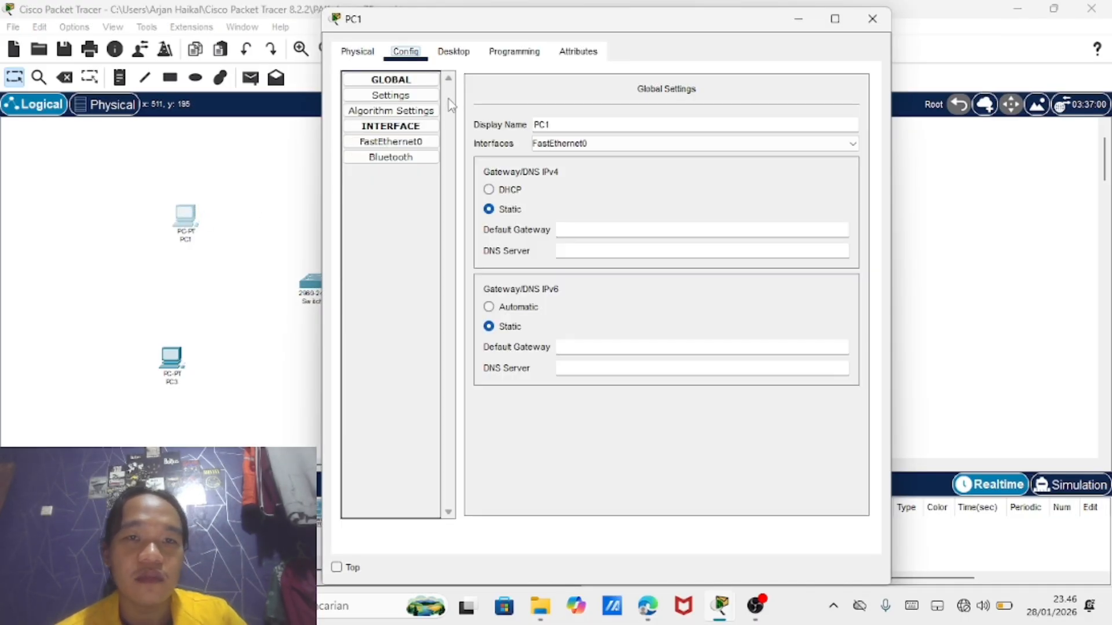
pyautogui.click(453, 51)
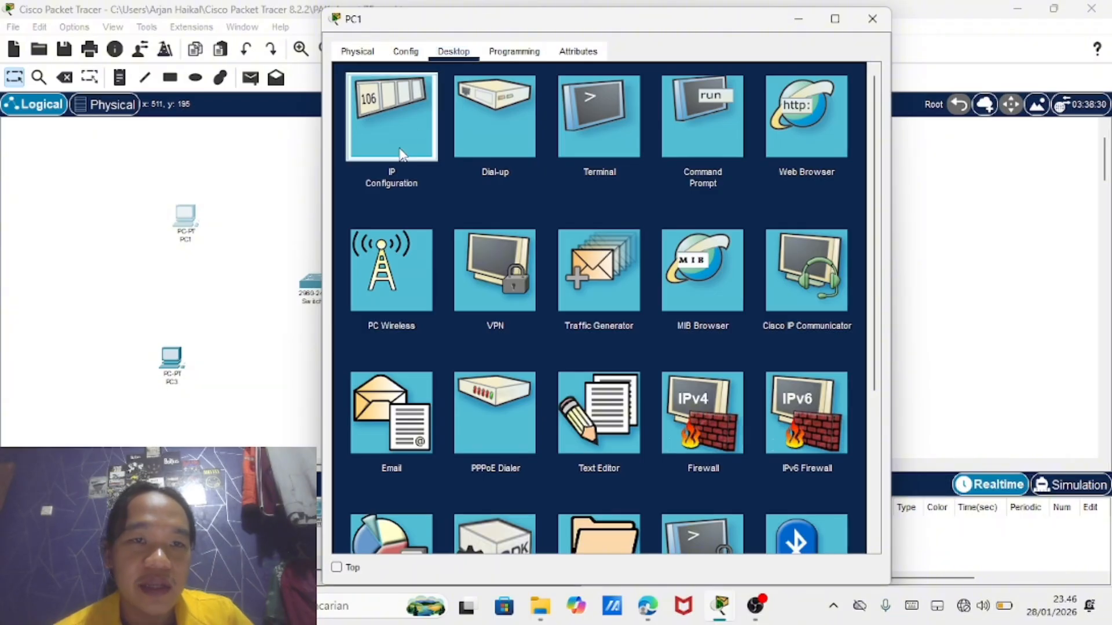
pyautogui.click(390, 110)
pyautogui.click(573, 166)
pyautogui.write('10.10.')
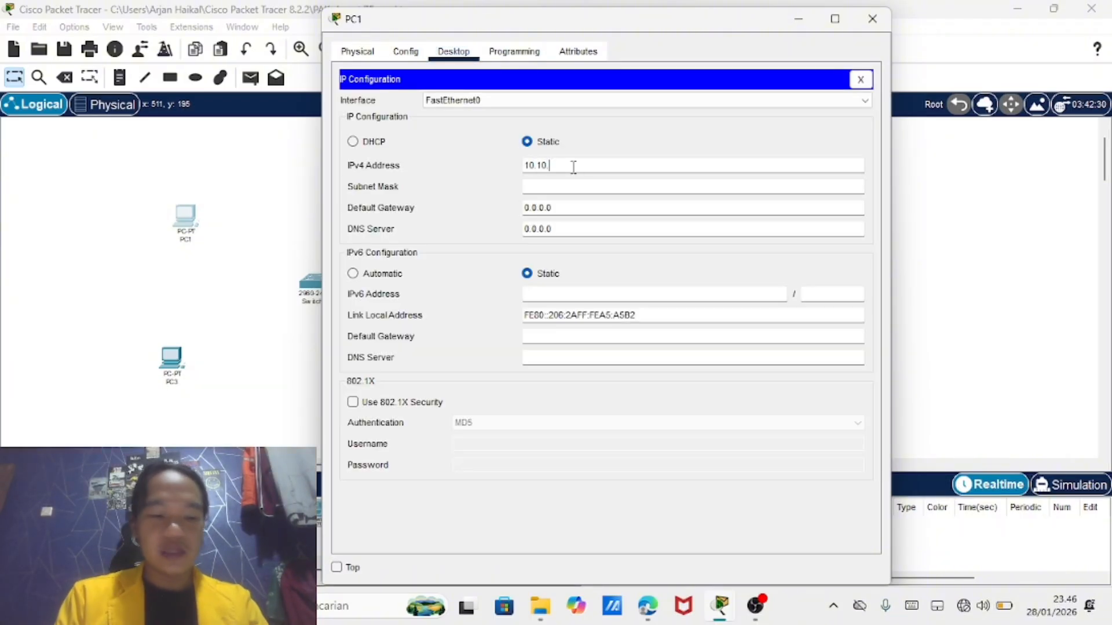
pyautogui.write('10.')
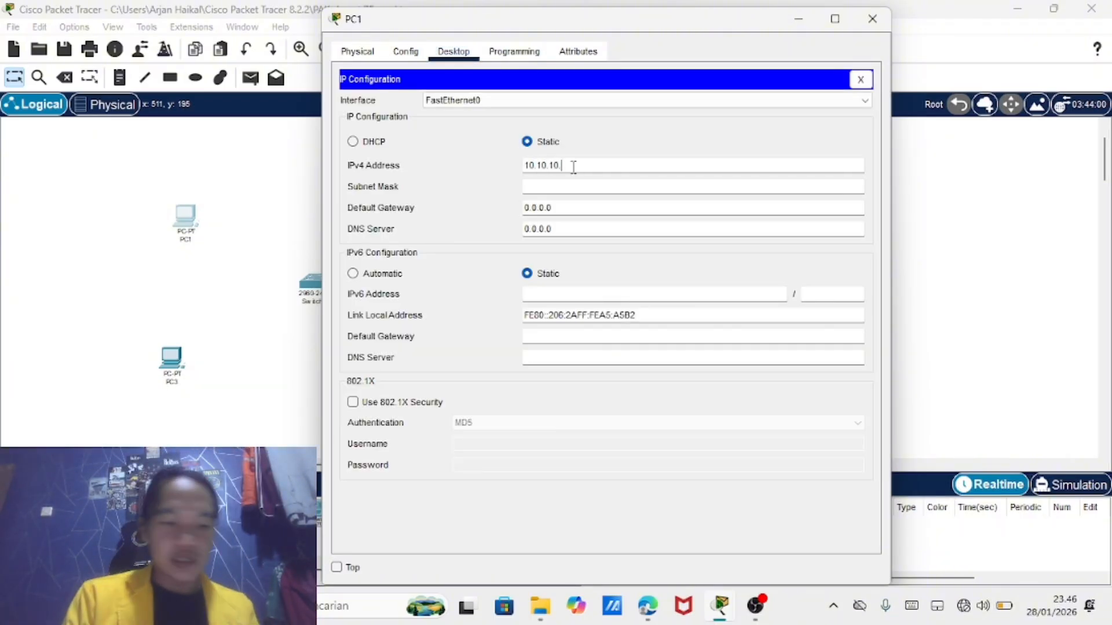
pyautogui.write('1')
pyautogui.click(585, 184)
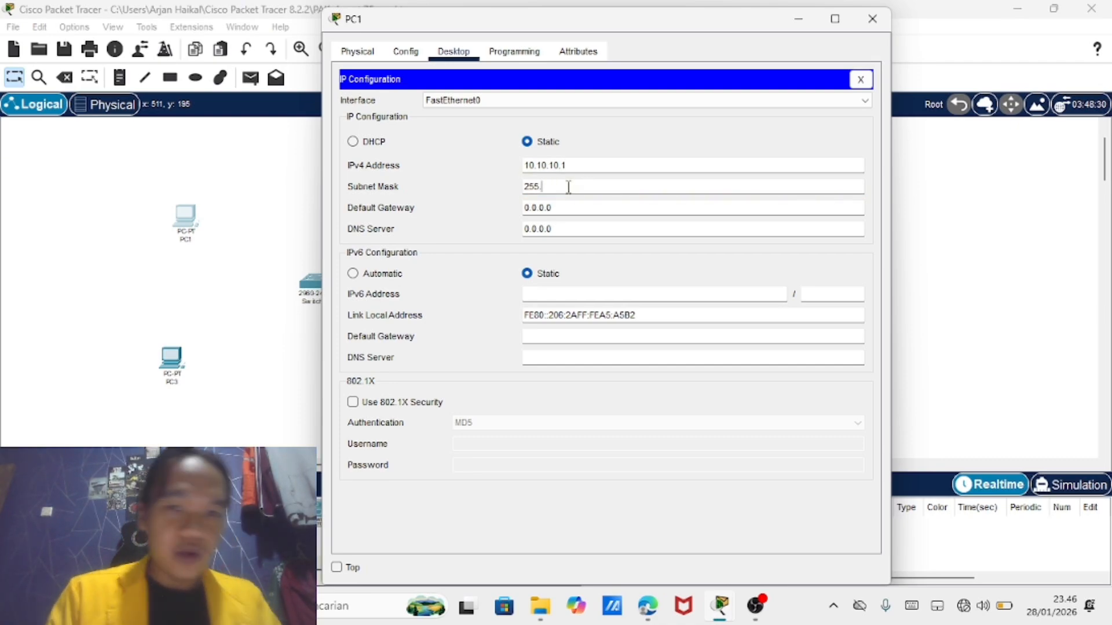
pyautogui.write('255.255.0')
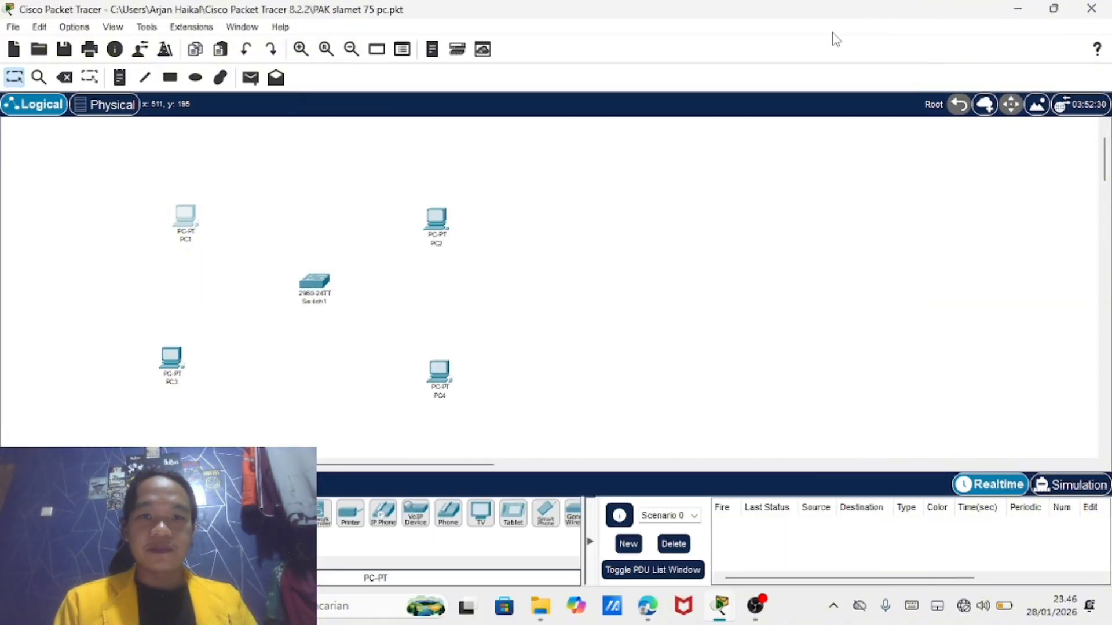
pyautogui.click(872, 19)
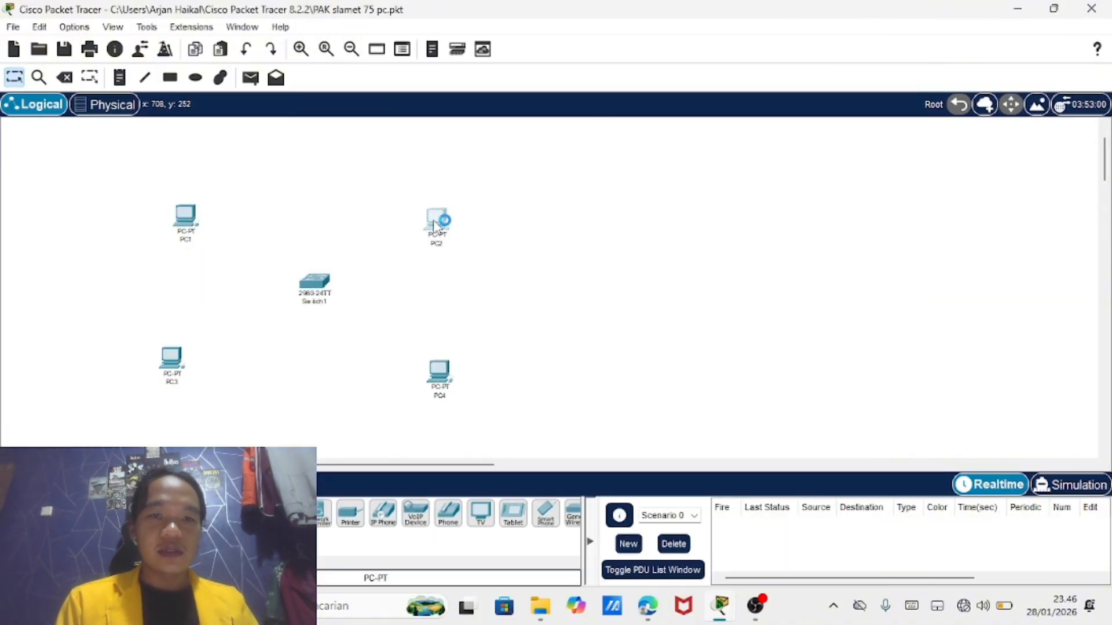
# Configure PC2 with the static IPv4 address 10.10.10.2 and edit its subnet mask
pyautogui.click(436, 223)
pyautogui.click(454, 51)
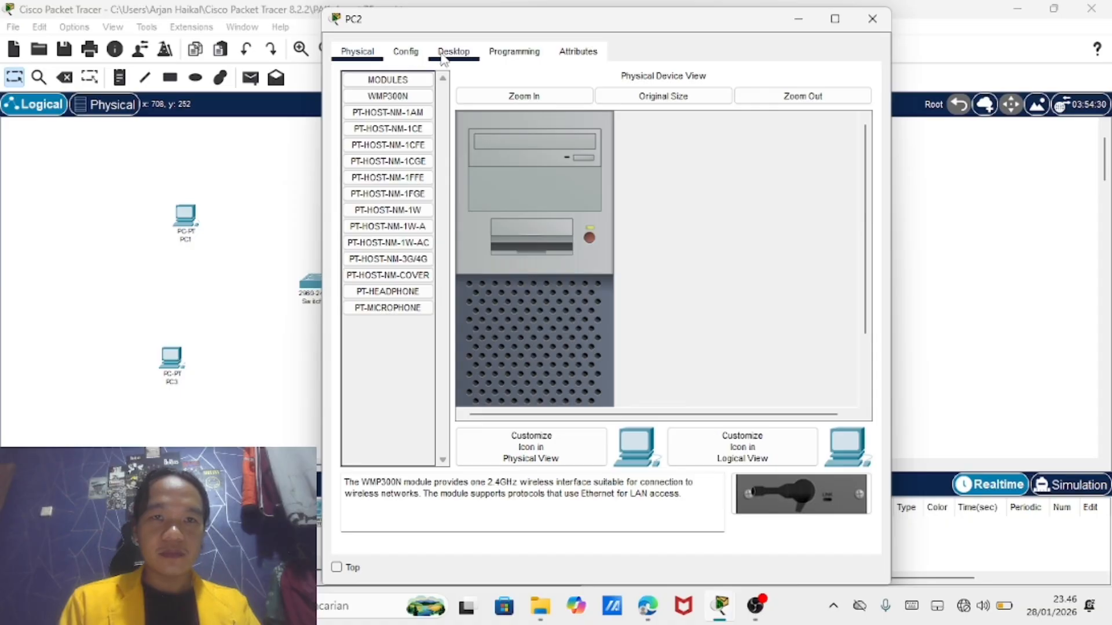
pyautogui.click(409, 149)
pyautogui.click(553, 166)
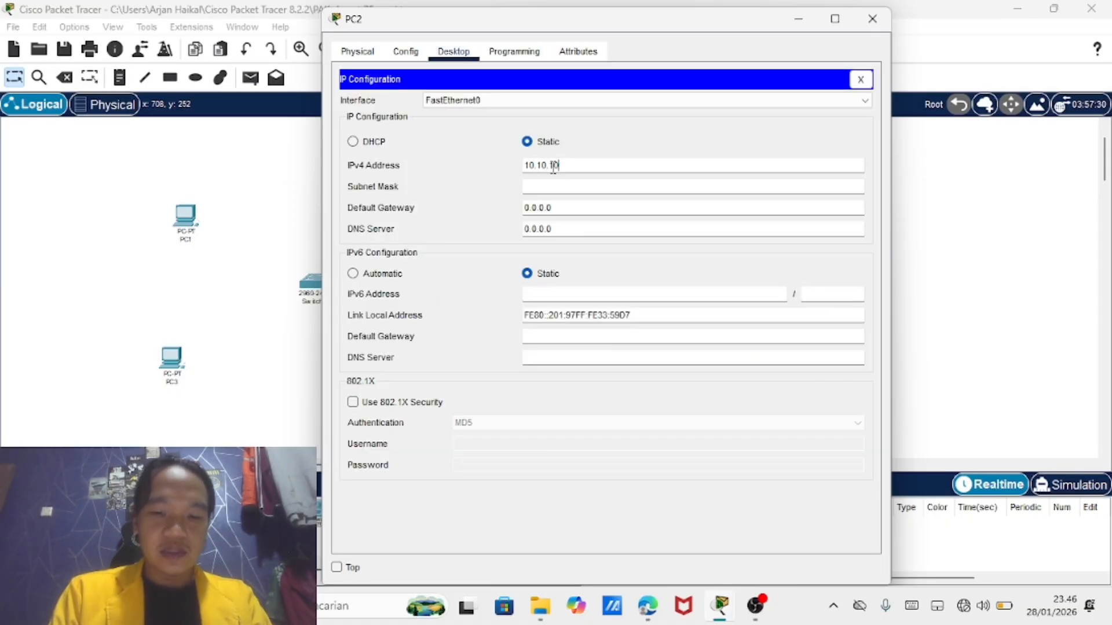
pyautogui.write('10.10.10.2')
pyautogui.click(547, 187)
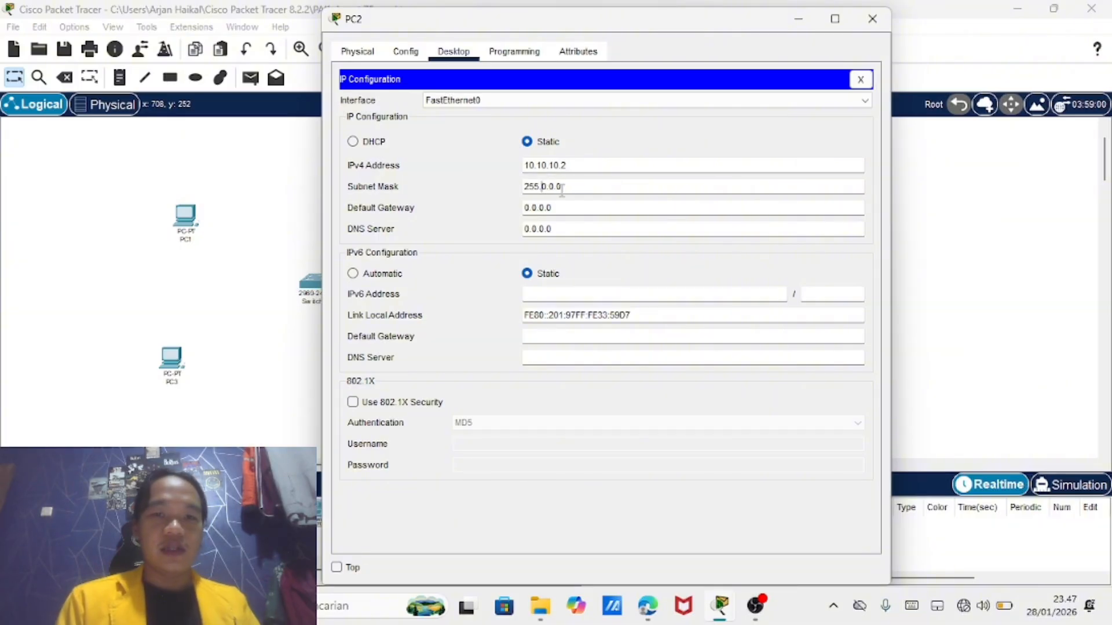
pyautogui.press('BackSpace')
pyautogui.press('BackSpace')
pyautogui.press('BackSpace')
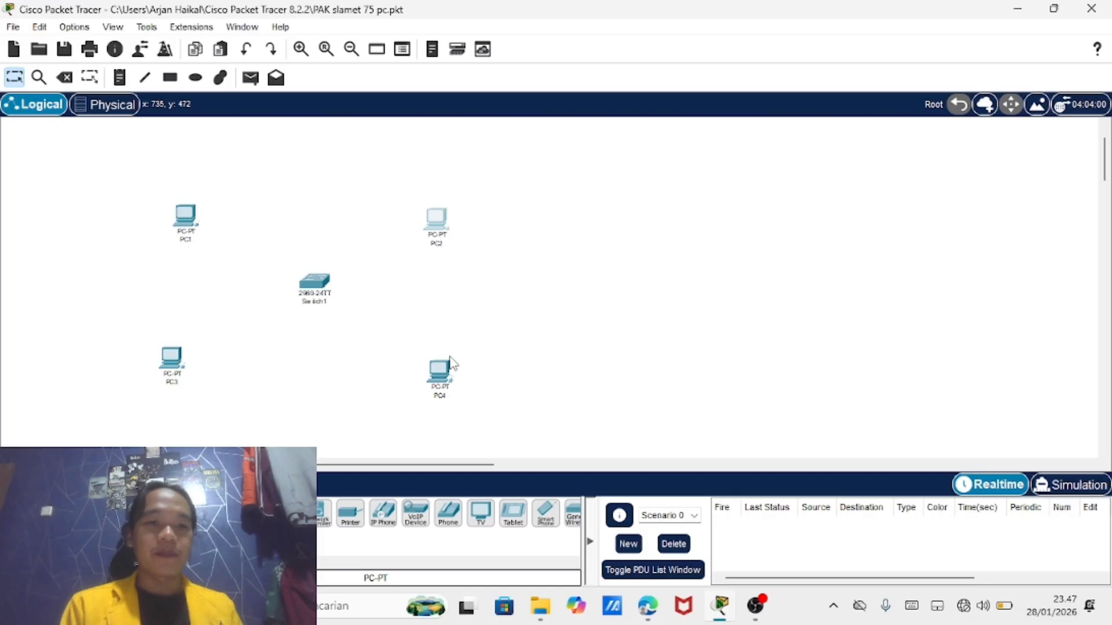
pyautogui.click(872, 19)
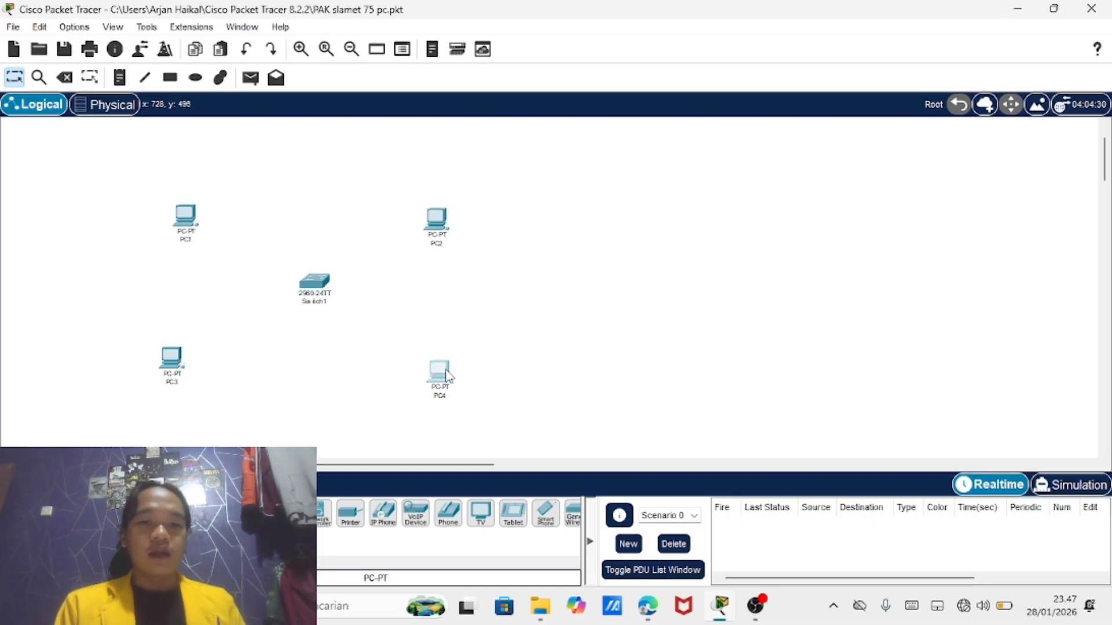
# Move PC4 up roughly level with PC3, and configure PC3 with IPv4 address 192.168.1.1 and subnet mask 255.255.255.0
pyautogui.moveTo(446, 376); pyautogui.dragTo(438, 351)
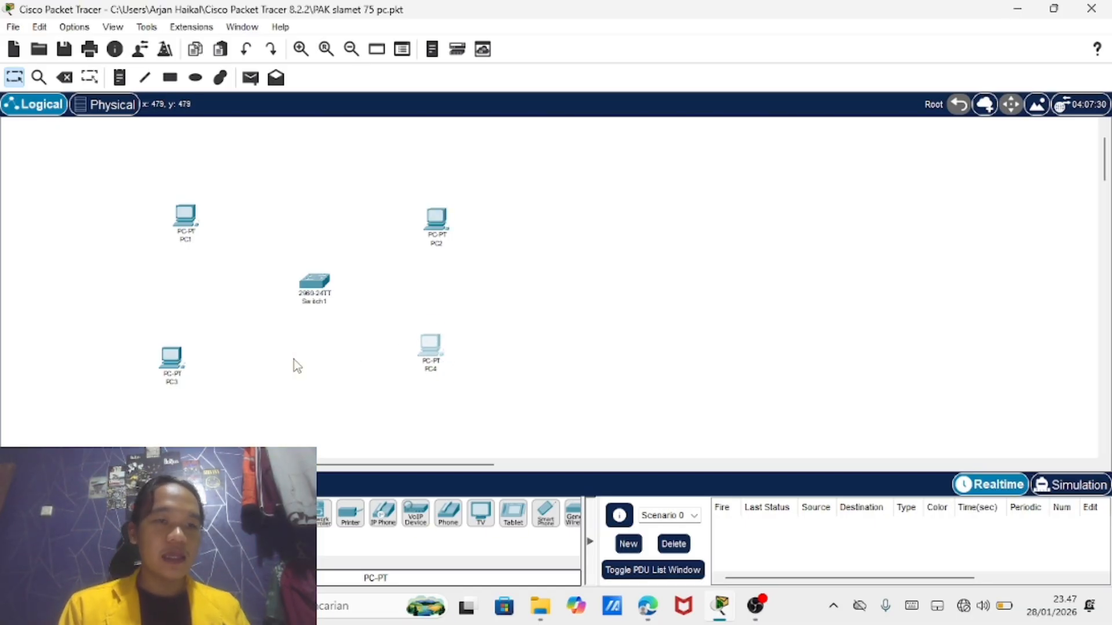
pyautogui.click(176, 364)
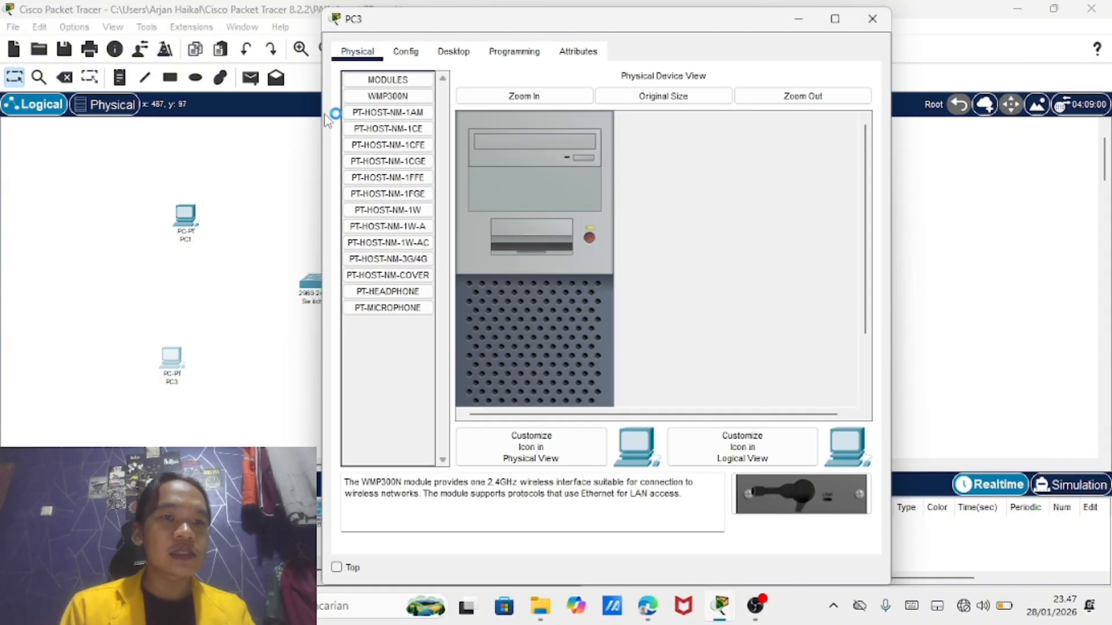
pyautogui.click(452, 52)
pyautogui.click(398, 142)
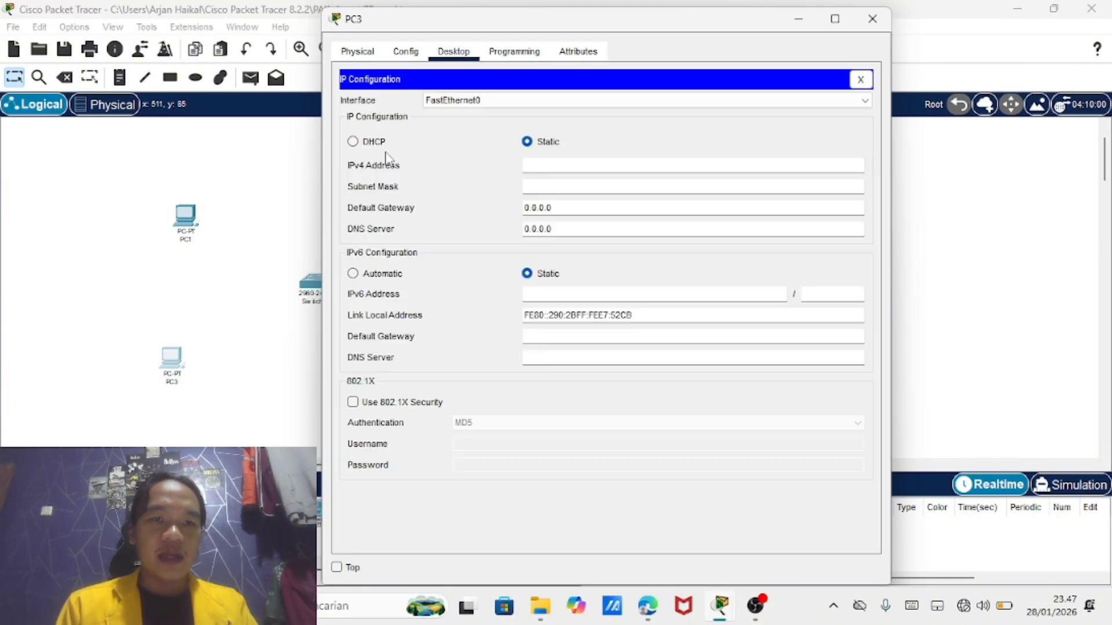
pyautogui.click(540, 164)
pyautogui.write('192')
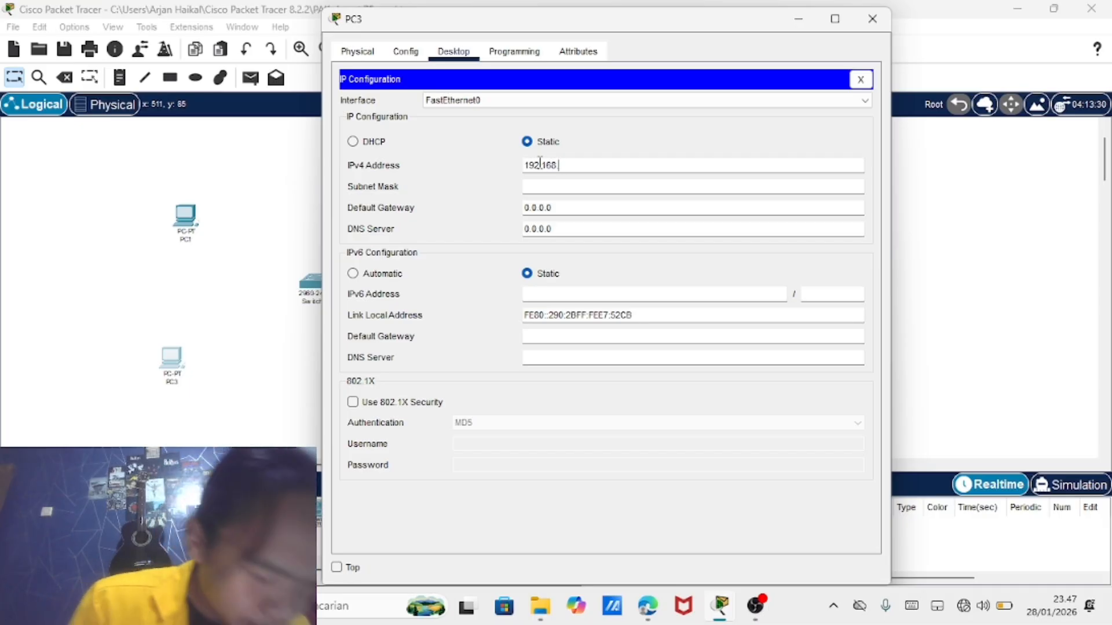
pyautogui.write('.168.')
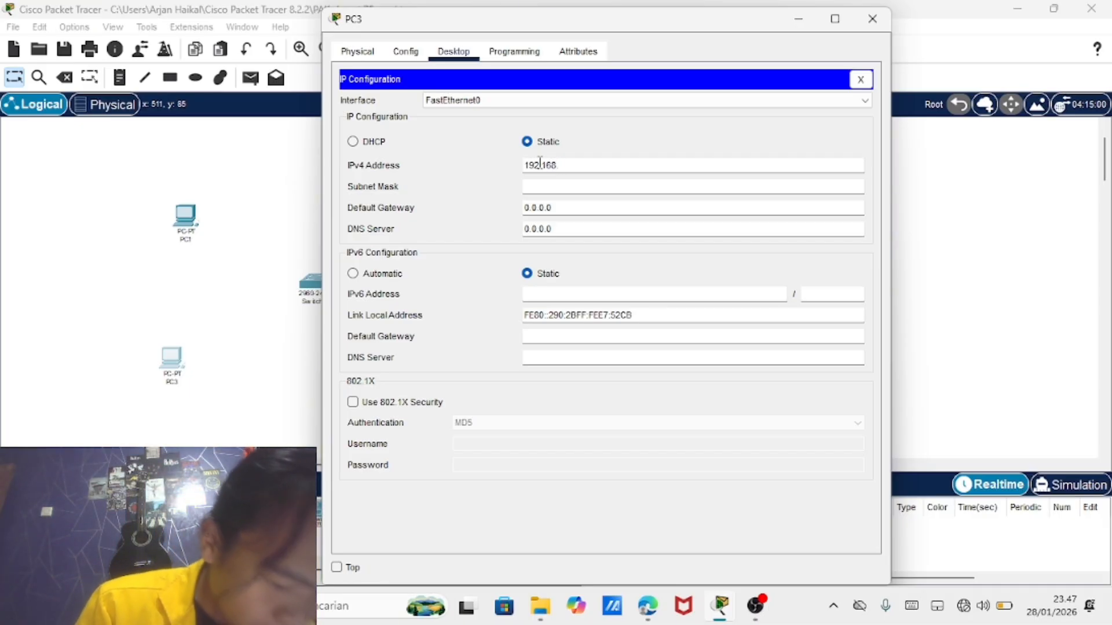
pyautogui.write('1.1')
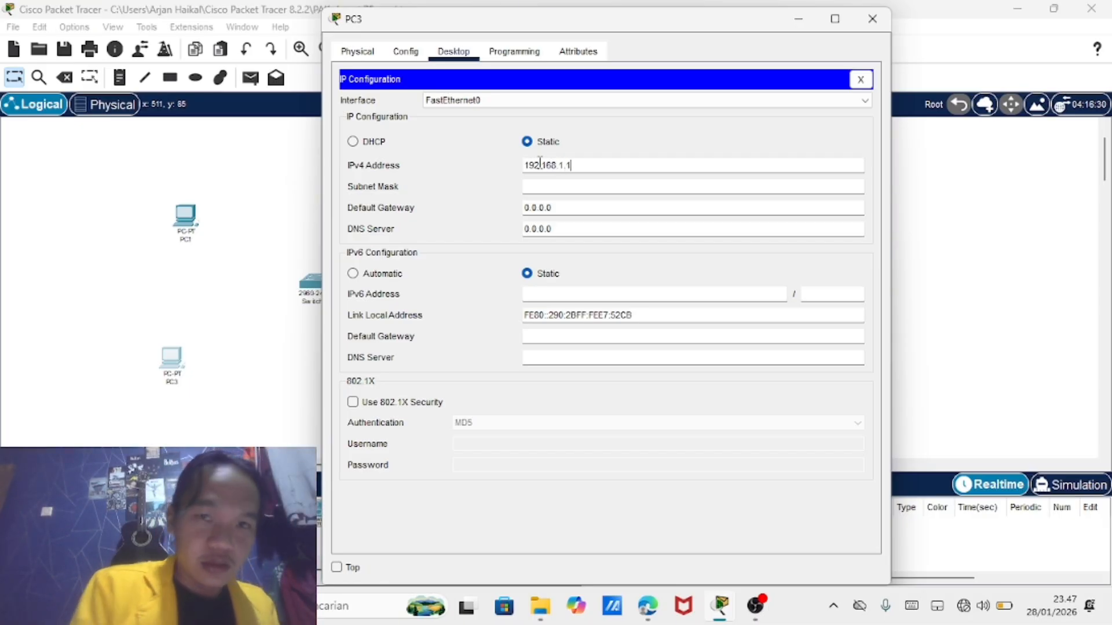
pyautogui.click(557, 185)
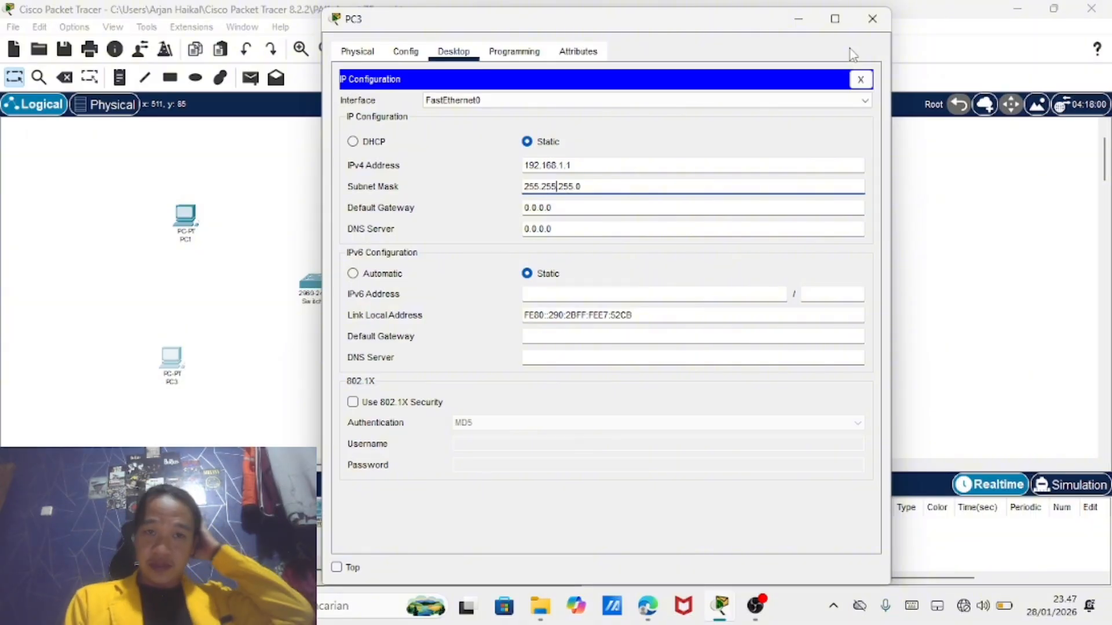
pyautogui.click(875, 20)
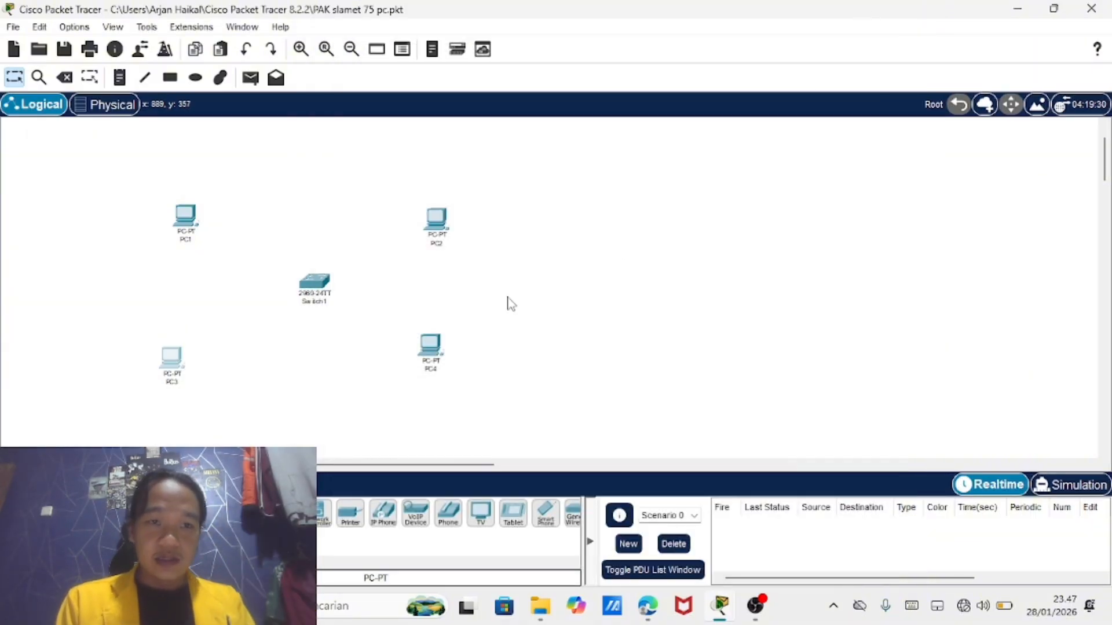
# Configure PC4 with the static IPv4 address 192.168.1.2 and subnet mask 255.255.255.0
pyautogui.click(429, 346)
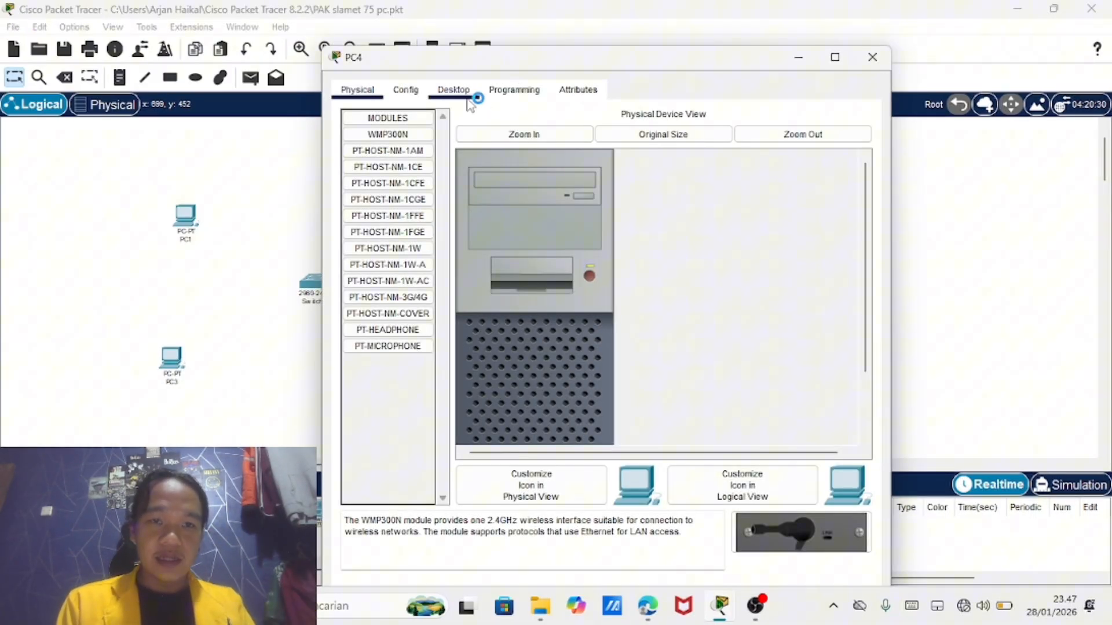
pyautogui.click(469, 99)
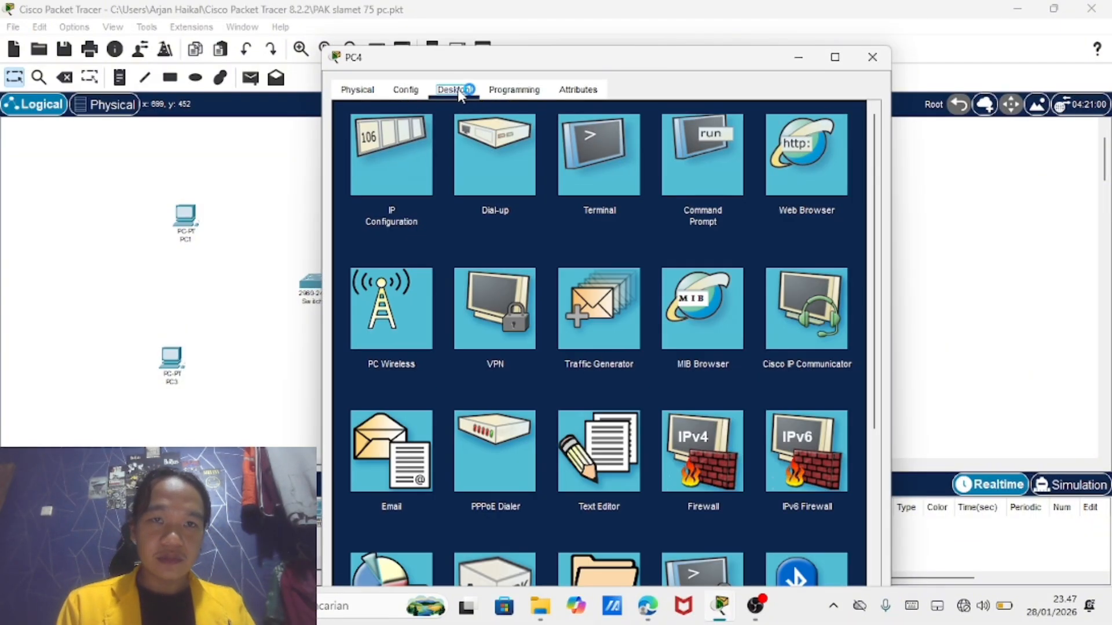
pyautogui.click(392, 169)
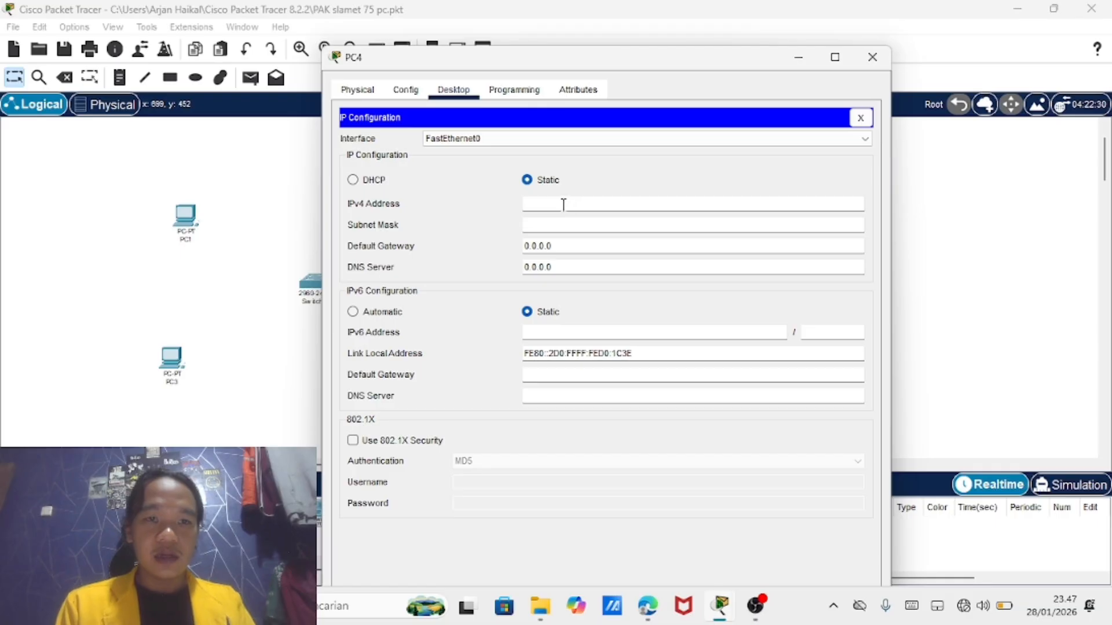
pyautogui.write('192.168.1.2')
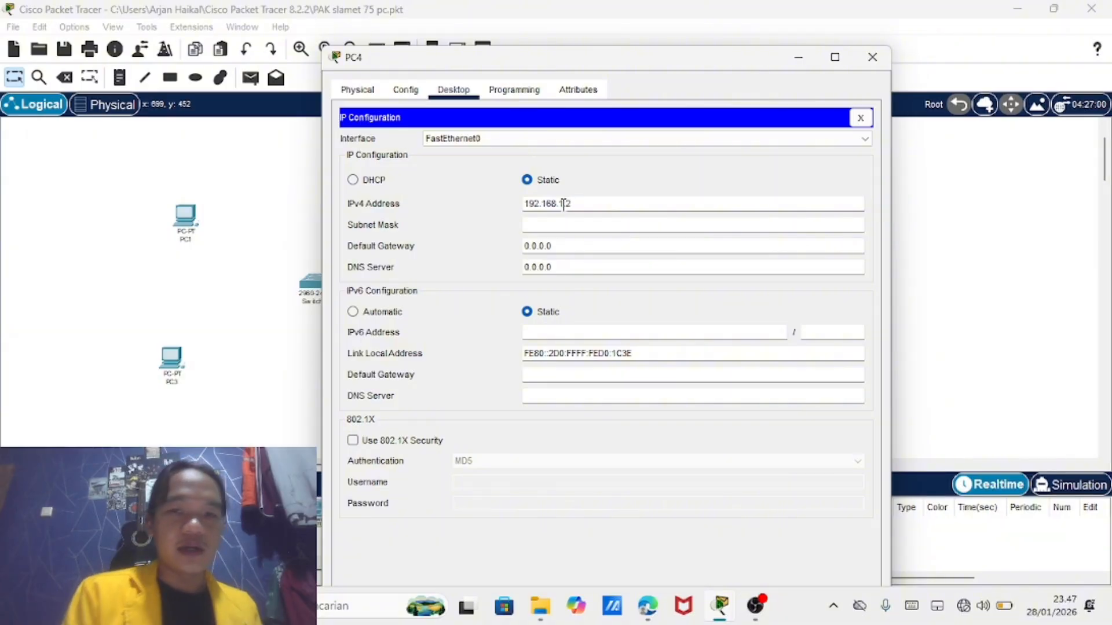
pyautogui.click(560, 225)
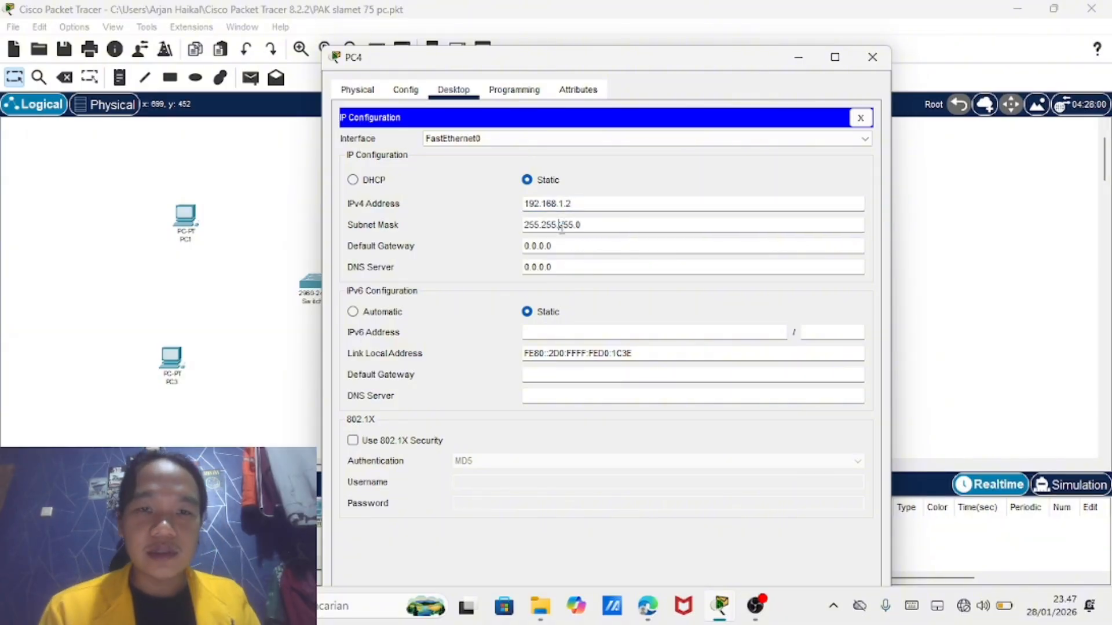
pyautogui.click(873, 58)
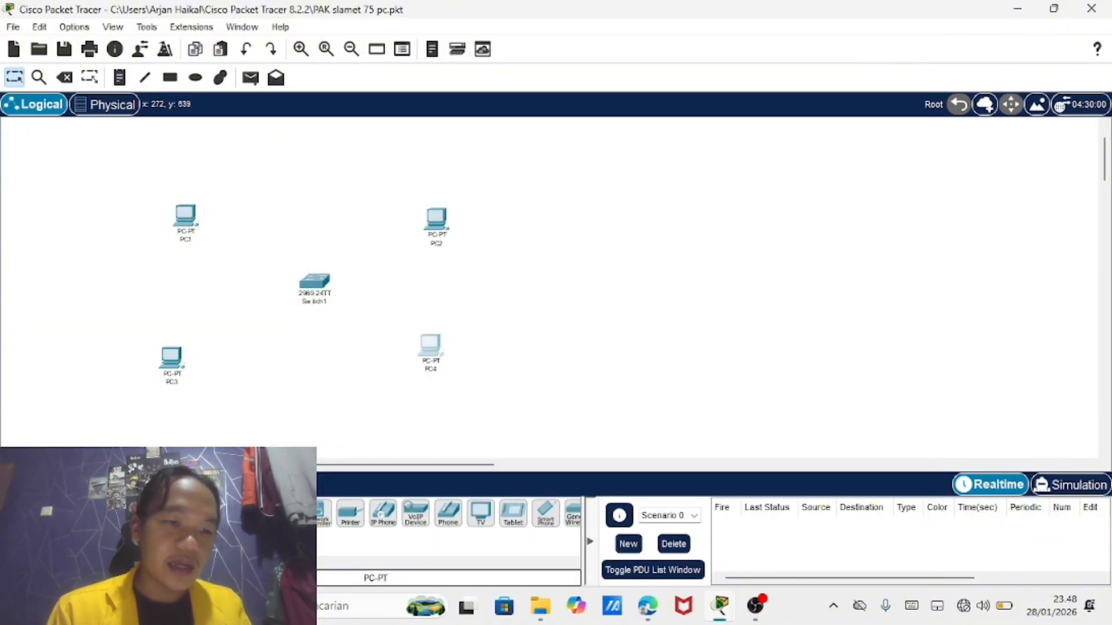
# Connect PC1's FastEthernet0 port to the switch's FastEthernet0/1 port with a Copper Straight-Through cable
pyautogui.click(98, 513)
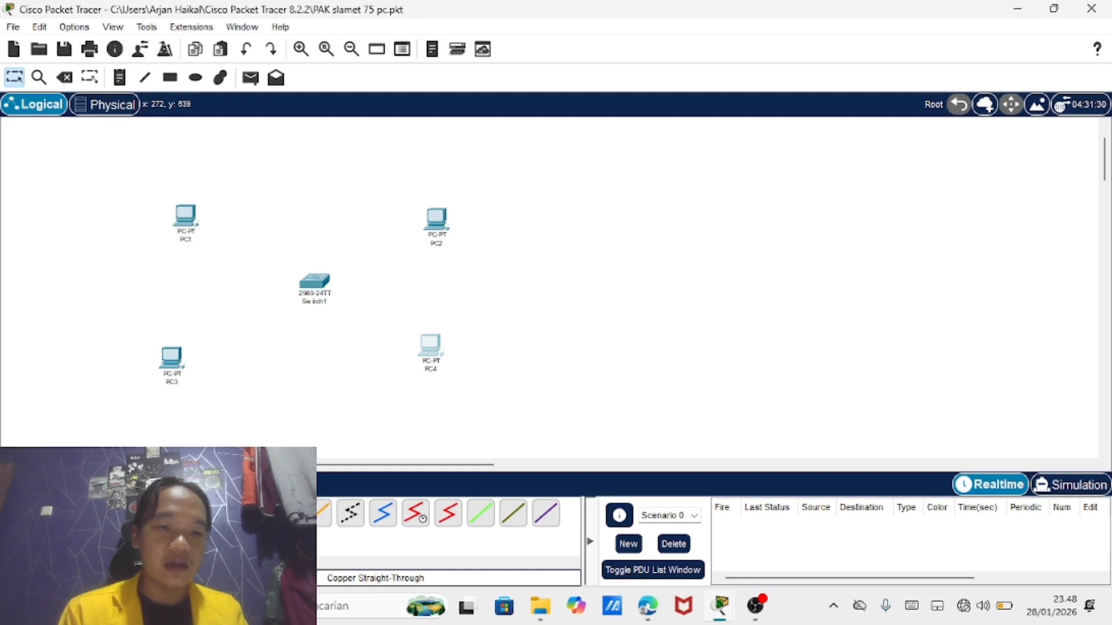
pyautogui.click(190, 218)
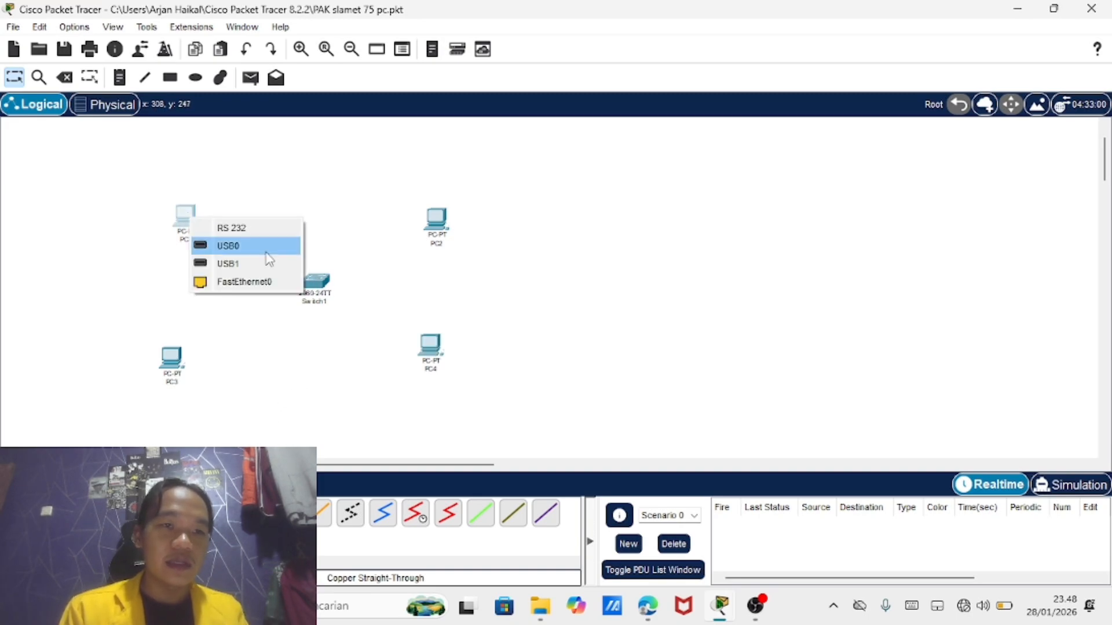
pyautogui.click(250, 281)
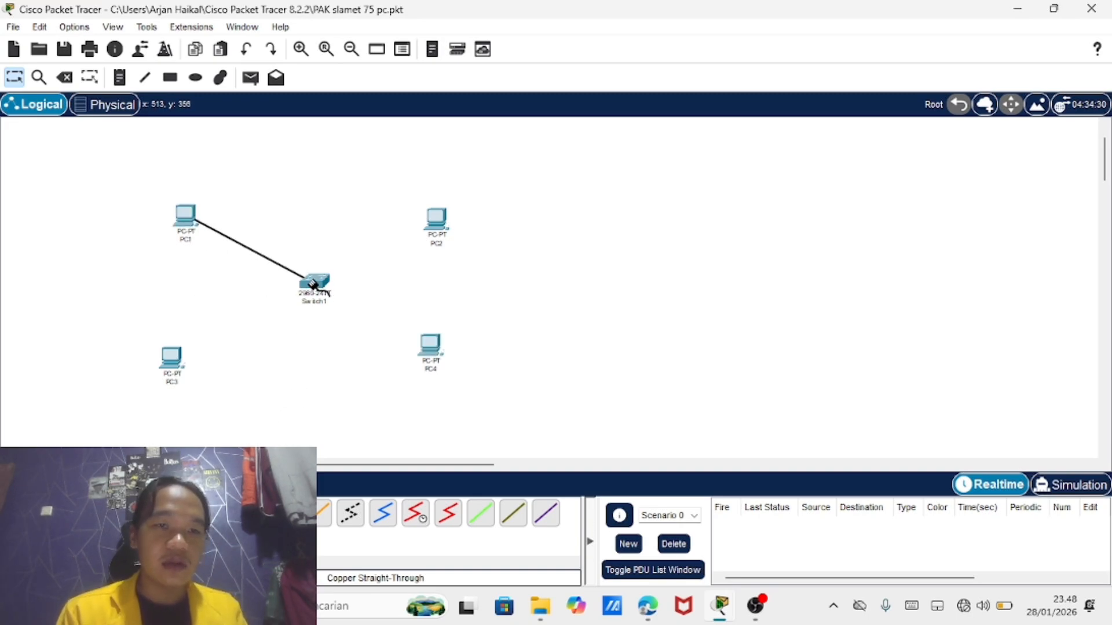
pyautogui.click(313, 283)
pyautogui.click(362, 29)
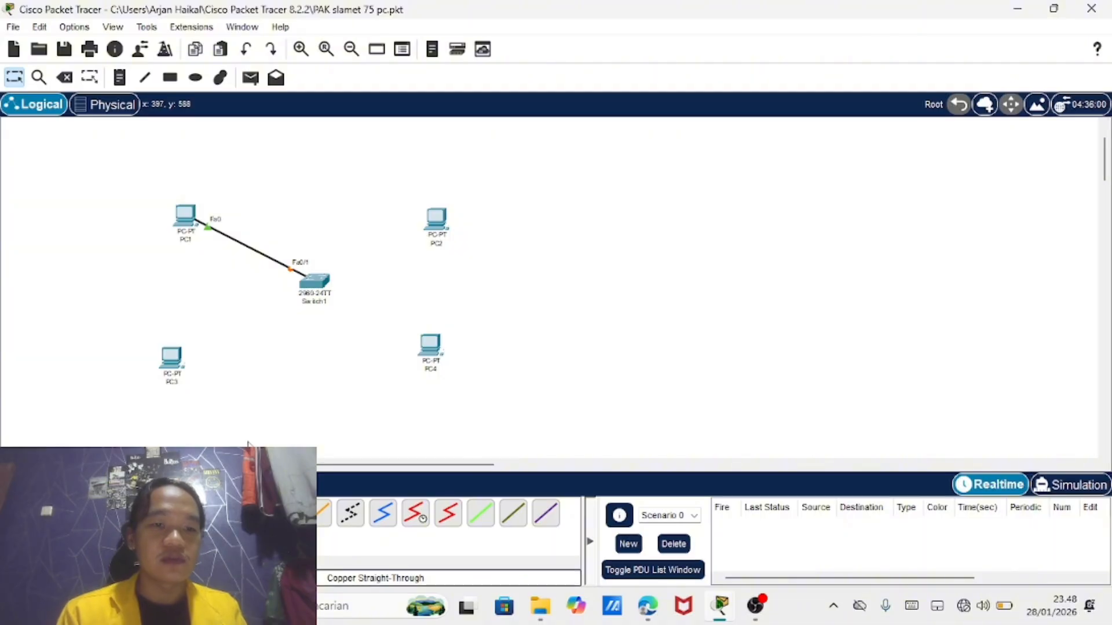
# Connect PC2's FastEthernet0 port to the switch's FastEthernet0/2 port with a Copper Straight-Through cable
pyautogui.click(437, 218)
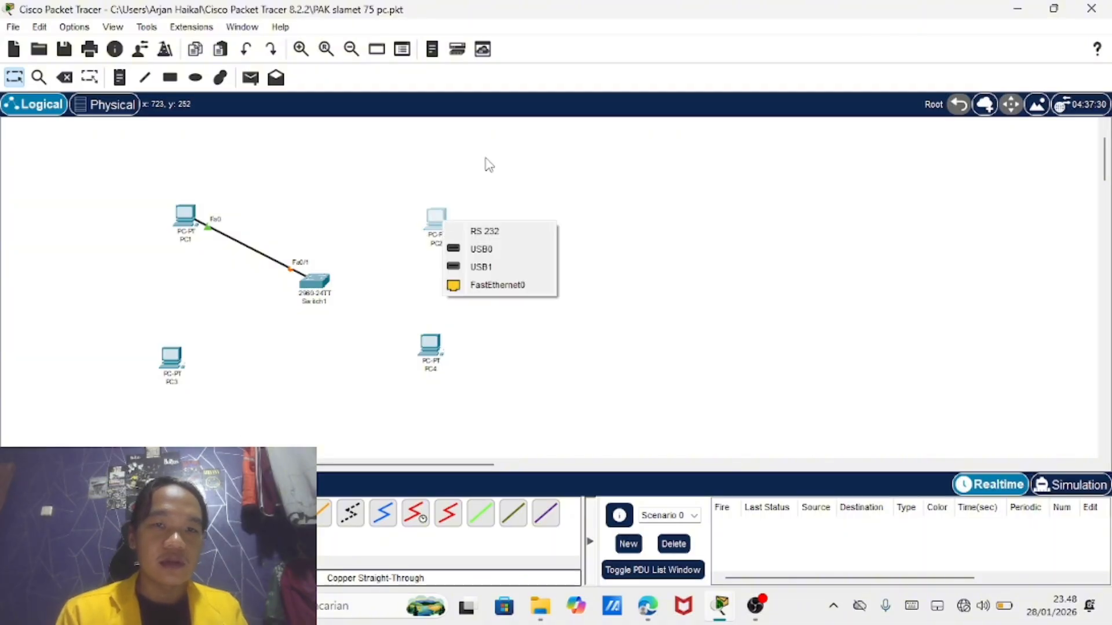
pyautogui.click(497, 285)
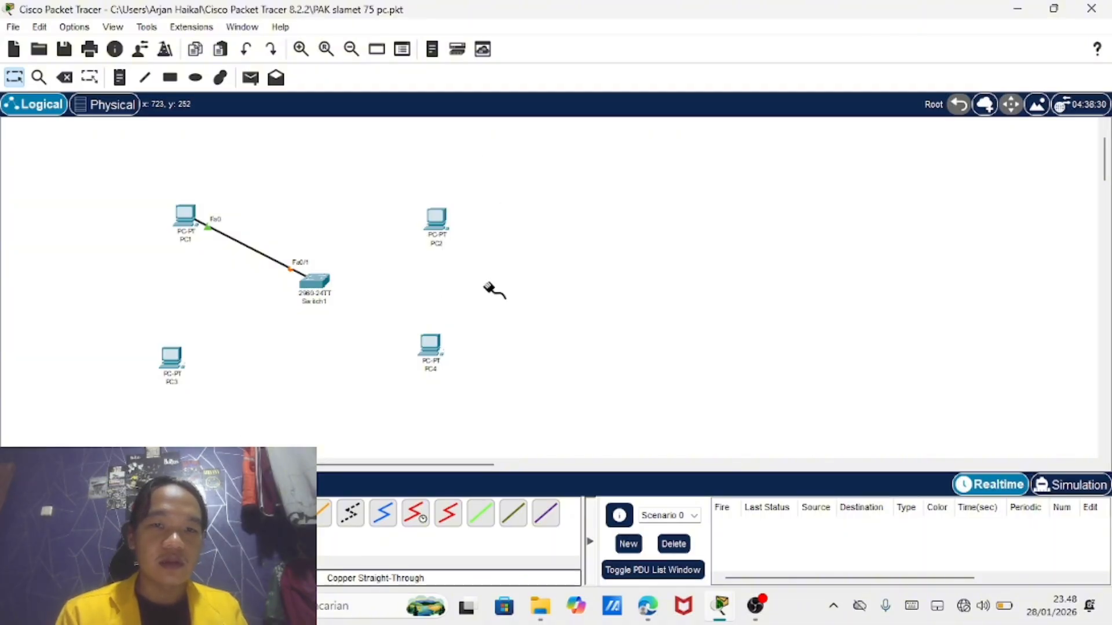
pyautogui.click(320, 287)
pyautogui.click(373, 47)
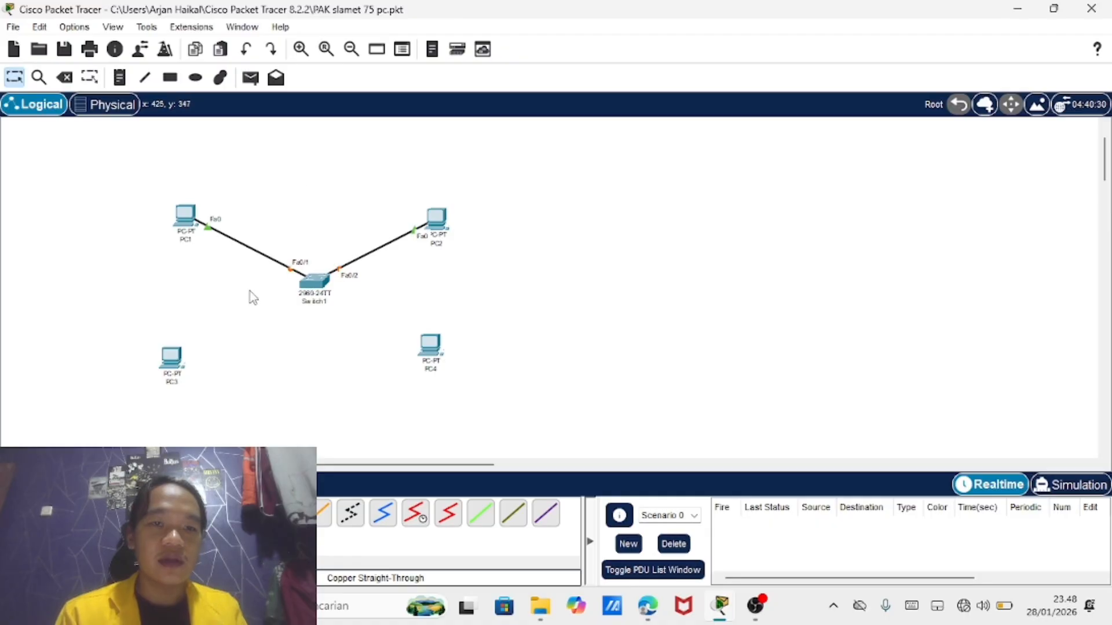
# Connect PC3's FastEthernet0 port to the switch's FastEthernet0/3 port with a Copper Straight-Through cable
pyautogui.click(174, 361)
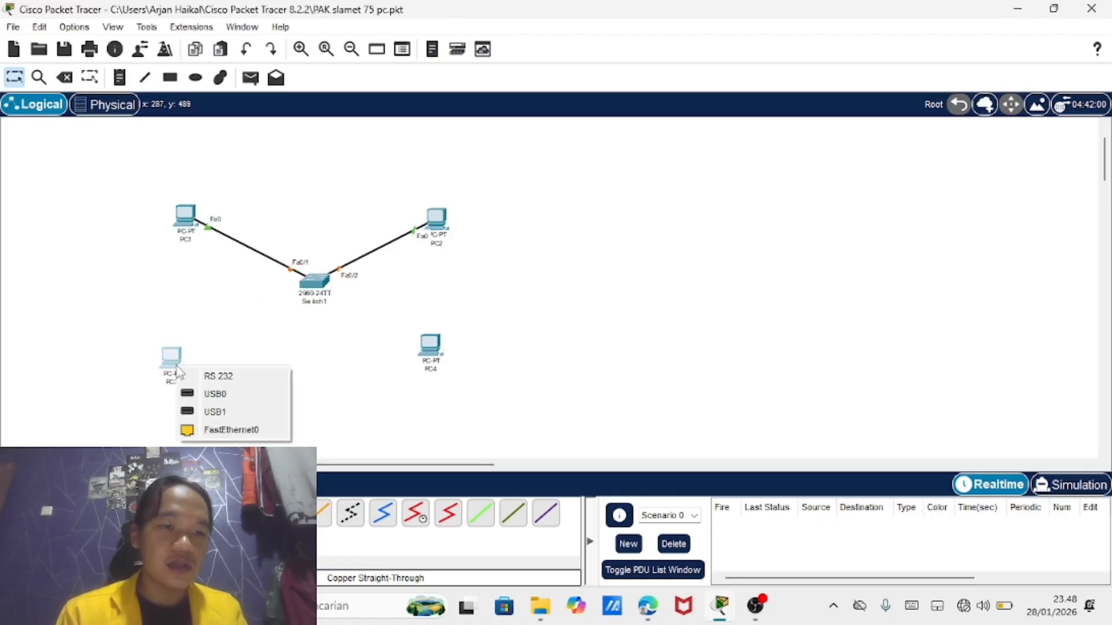
pyautogui.click(219, 429)
pyautogui.click(314, 283)
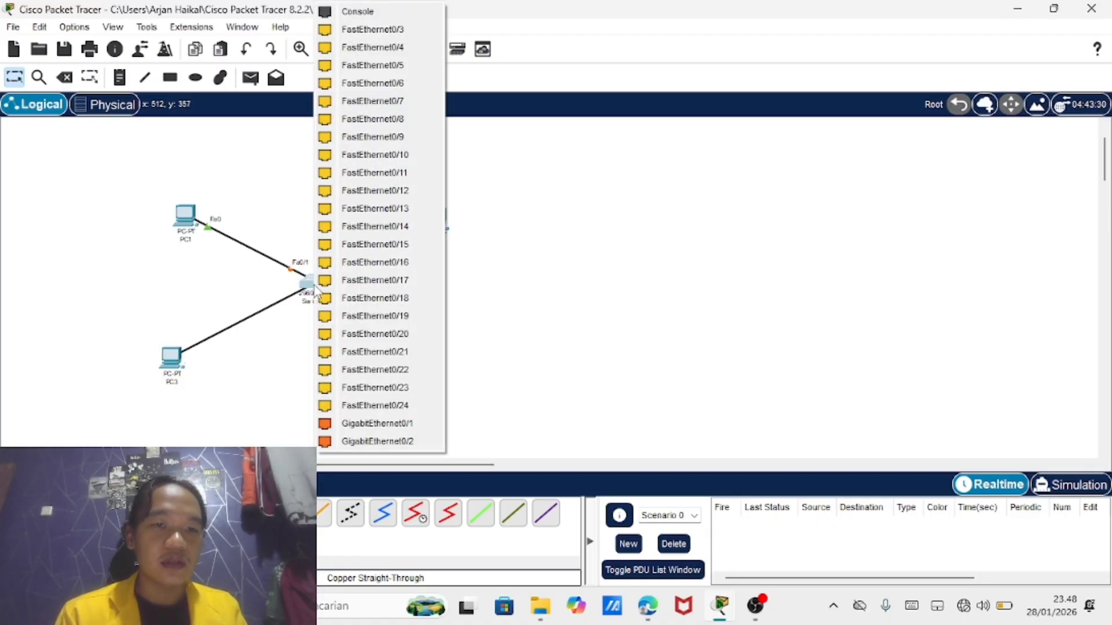
pyautogui.click(387, 30)
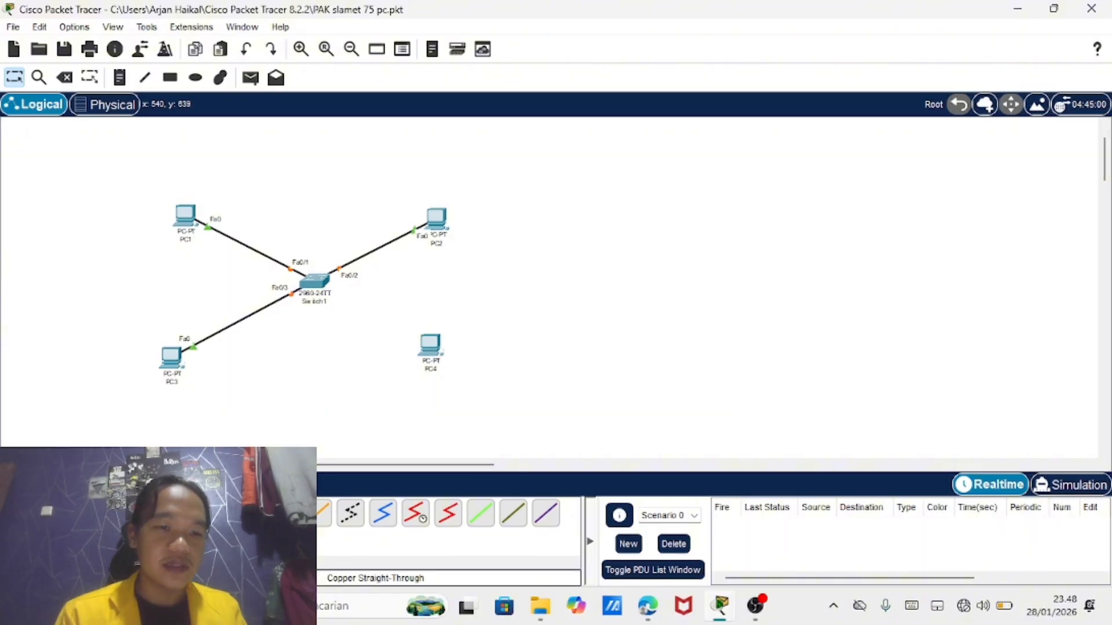
# Connect PC4's FastEthernet0 port to the switch's FastEthernet0/4 port with a Copper Straight-Through cable
pyautogui.click(430, 347)
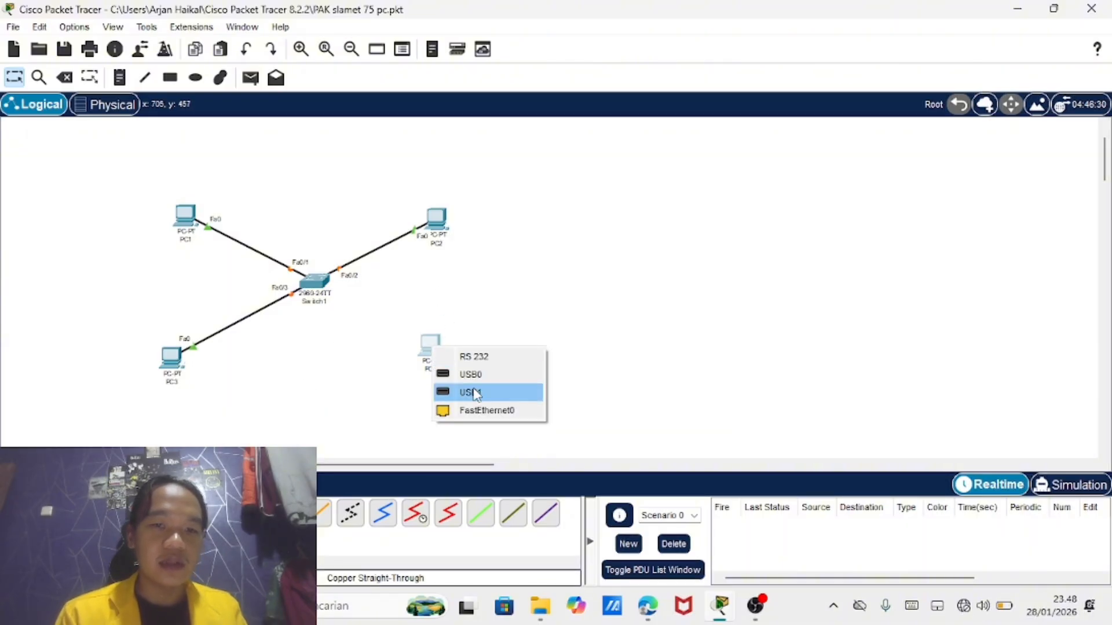
pyautogui.click(474, 410)
pyautogui.click(314, 284)
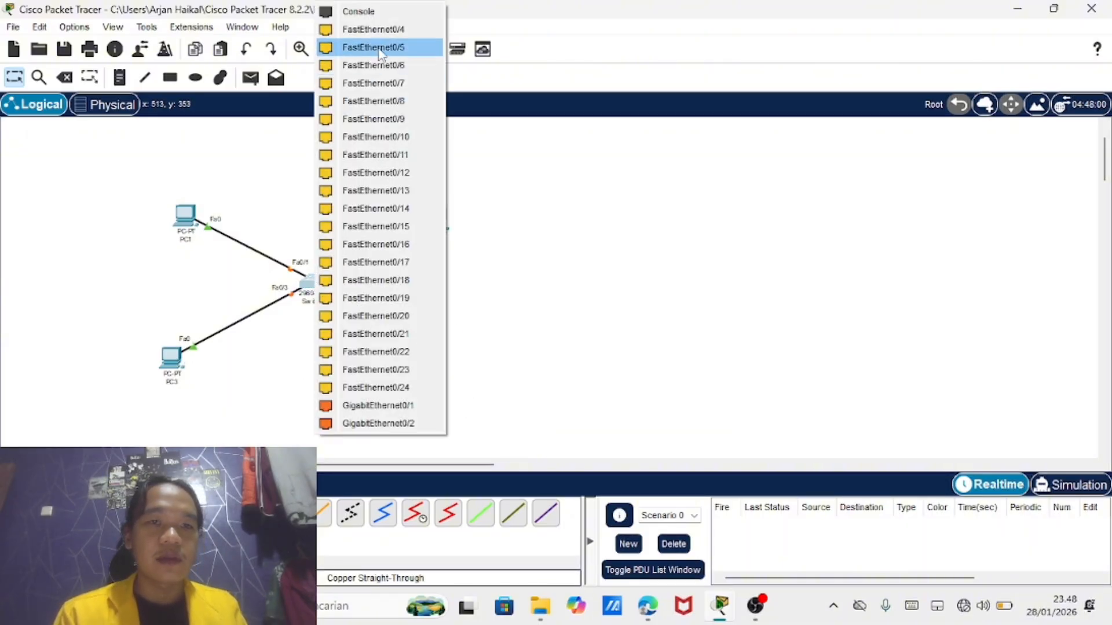
pyautogui.click(374, 30)
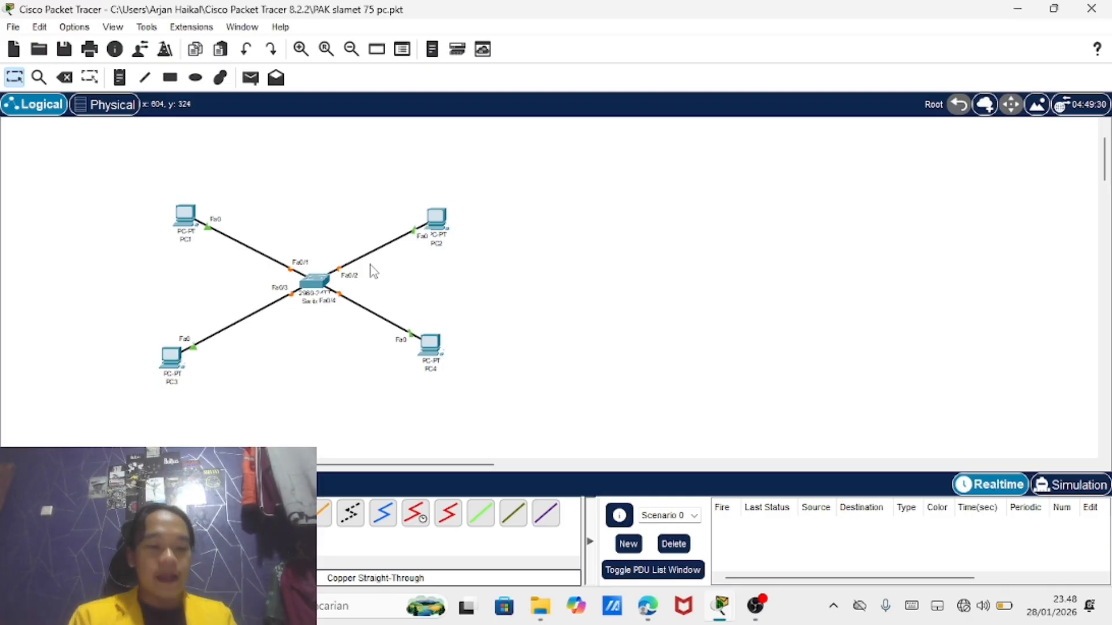
# Open the switch's command line interface and enter privileged mode with the enable command
pyautogui.click(315, 282)
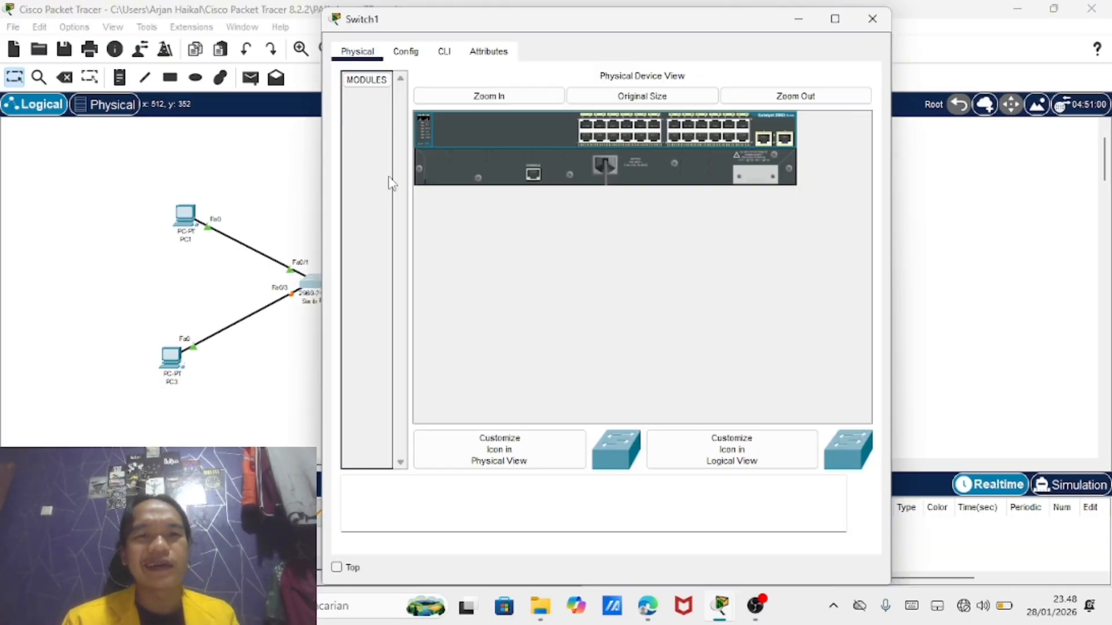
pyautogui.click(444, 52)
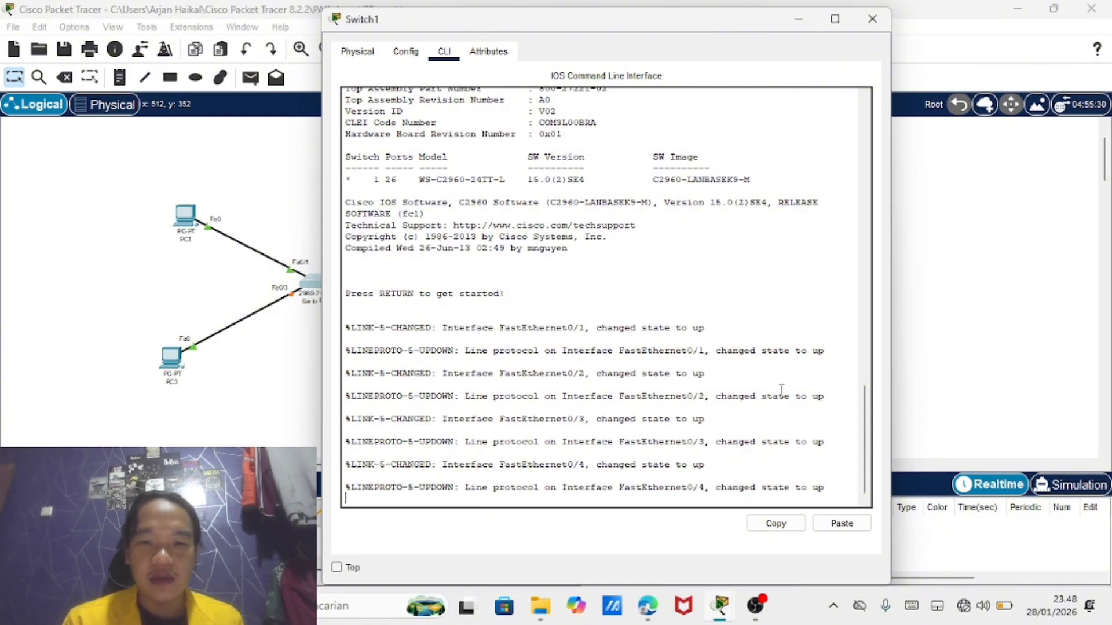
pyautogui.press('Return')
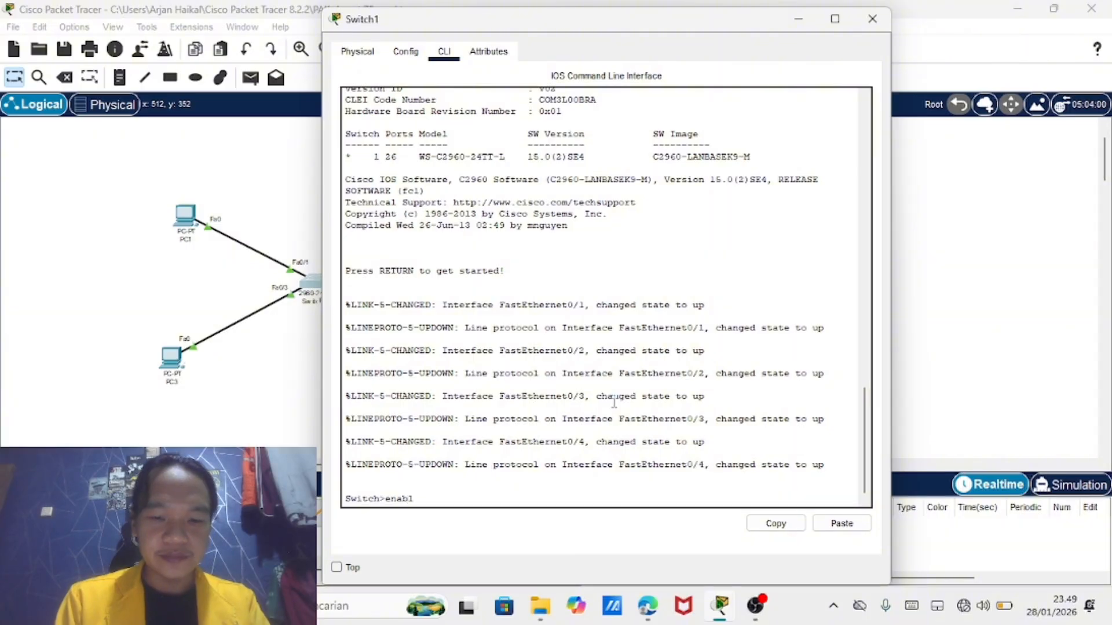
pyautogui.press('Return')
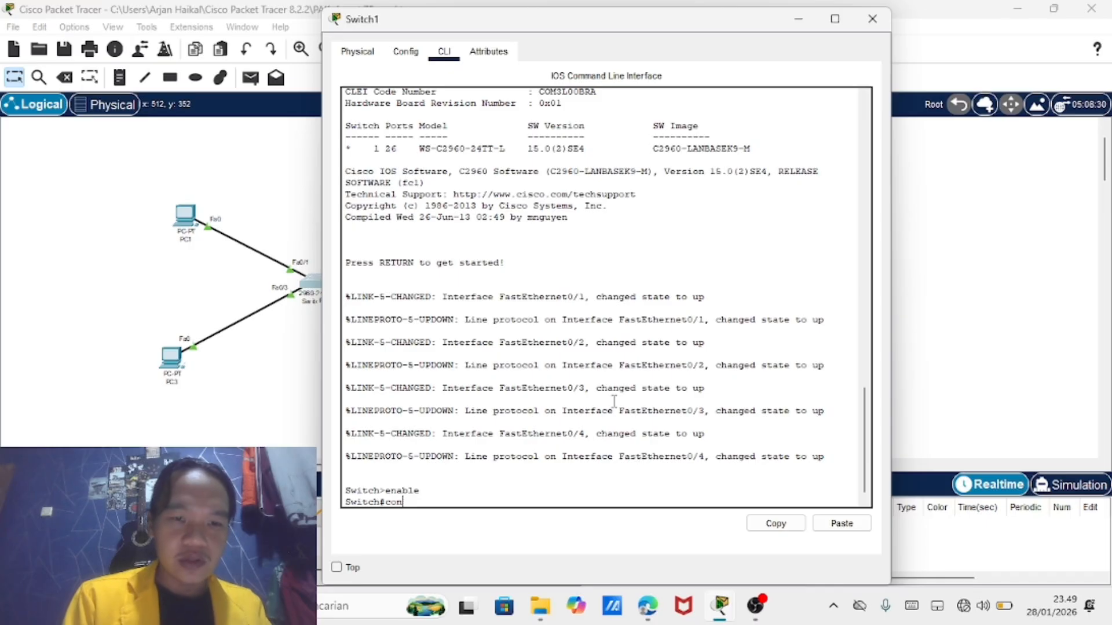
# Try to run show vlan from the switch's global configuration mode, and return to privileged mode
pyautogui.write('conf t')
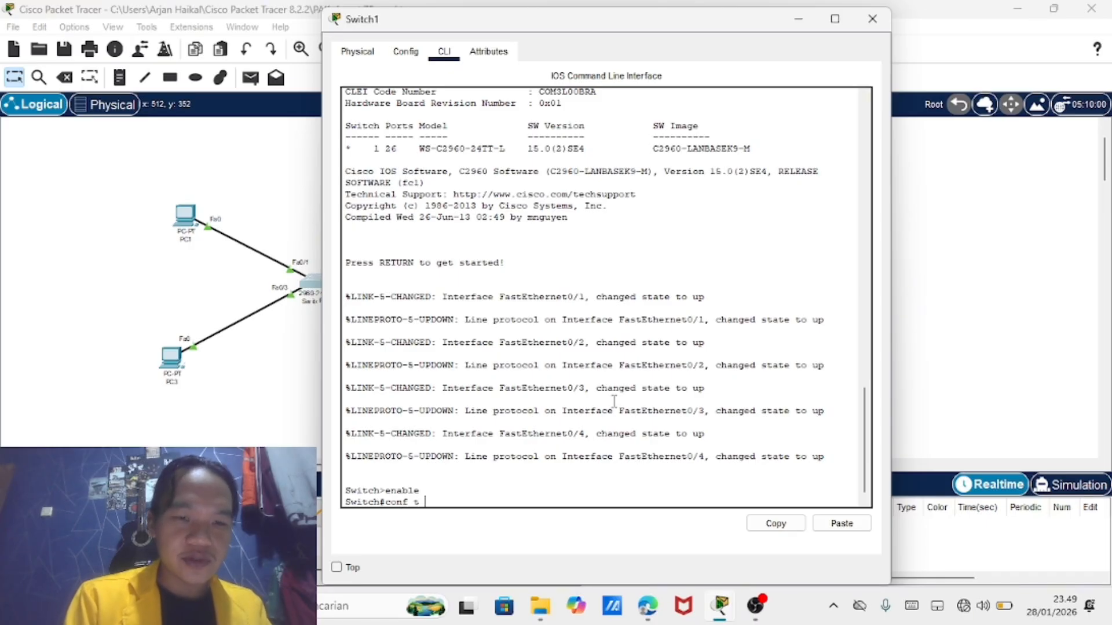
pyautogui.press('Return')
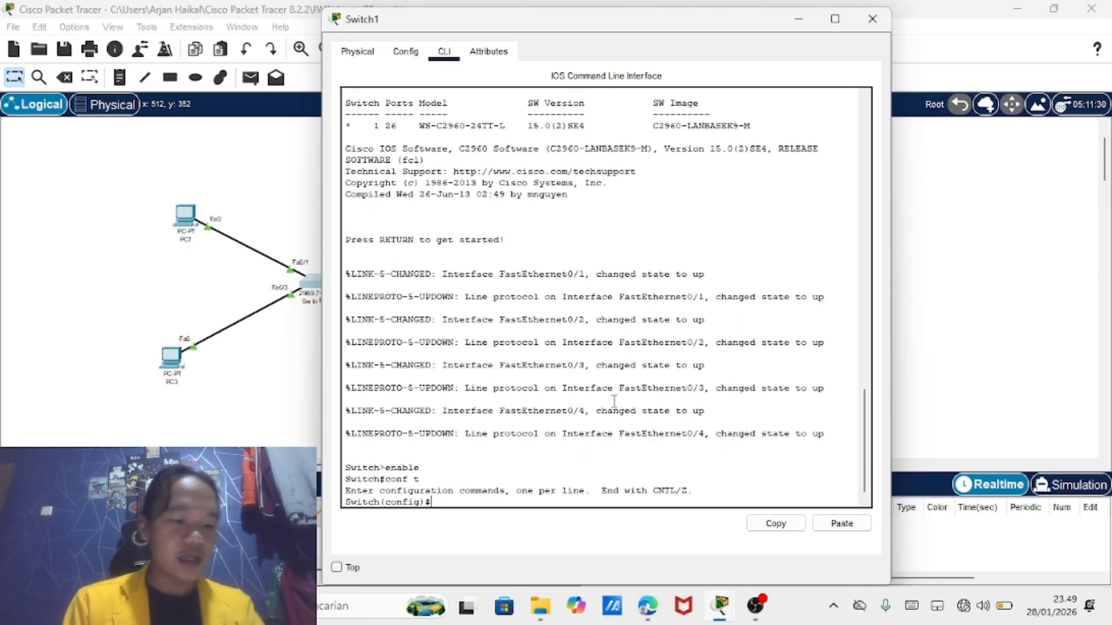
pyautogui.write('show')
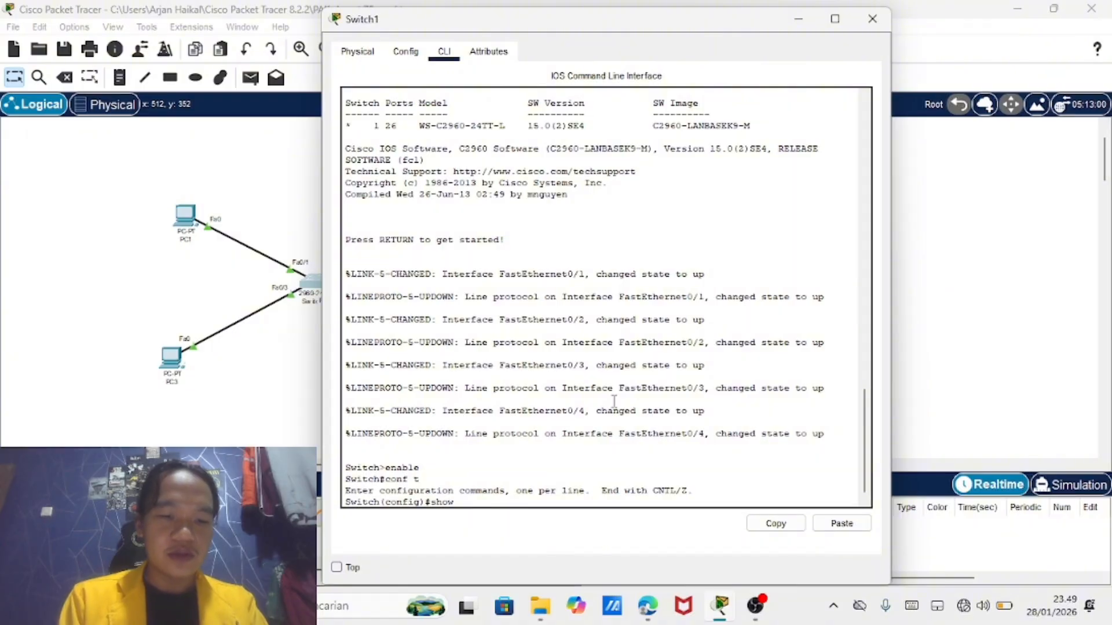
pyautogui.write(' vlan')
pyautogui.press('Return')
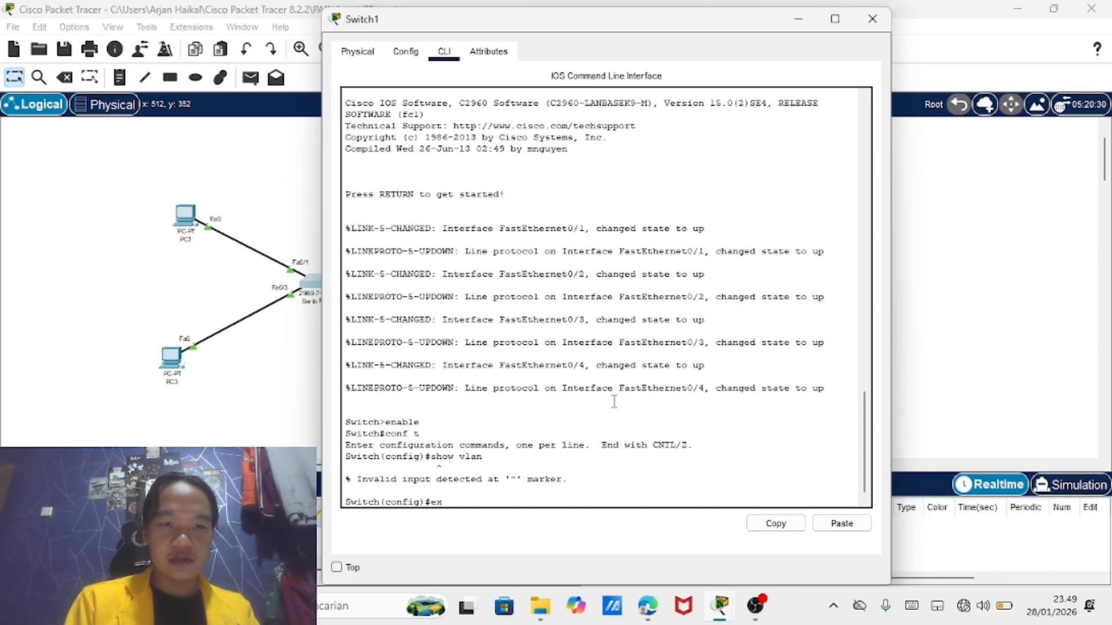
pyautogui.write('ex')
pyautogui.press('Return')
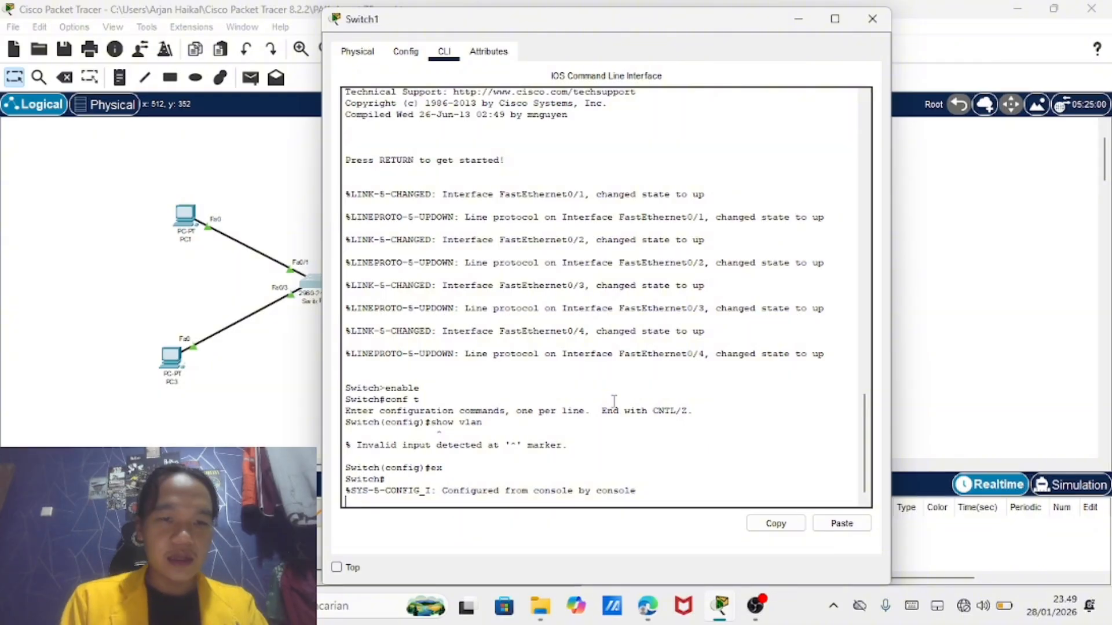
pyautogui.press('Return')
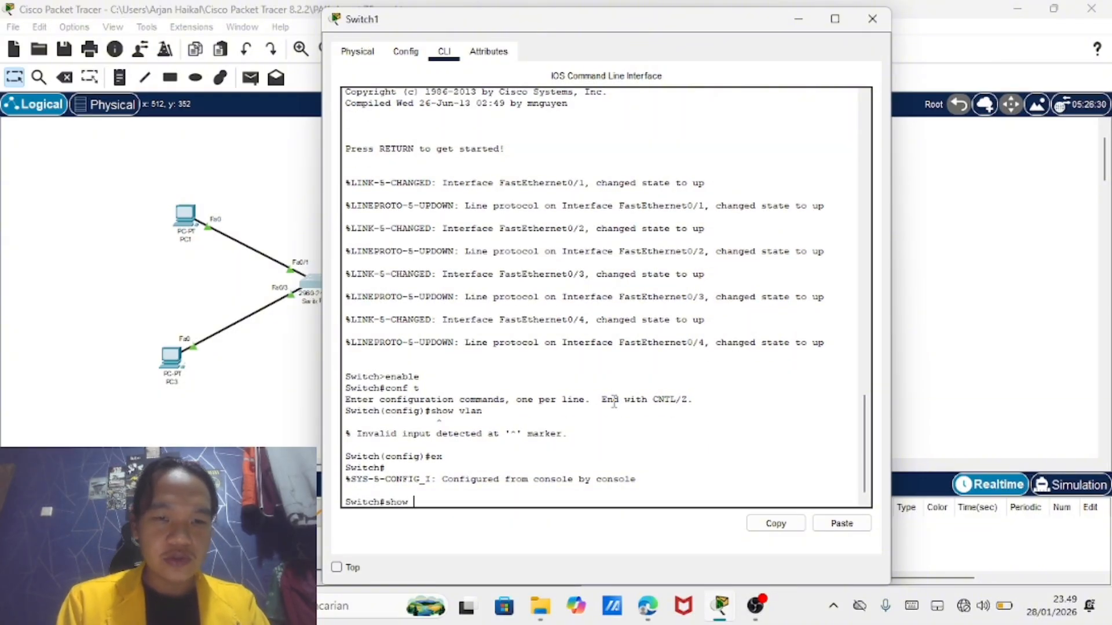
# Run show vlan in the switch's privileged mode and read the VLAN table through to its end
pyautogui.write('show vlan')
pyautogui.press('Return')
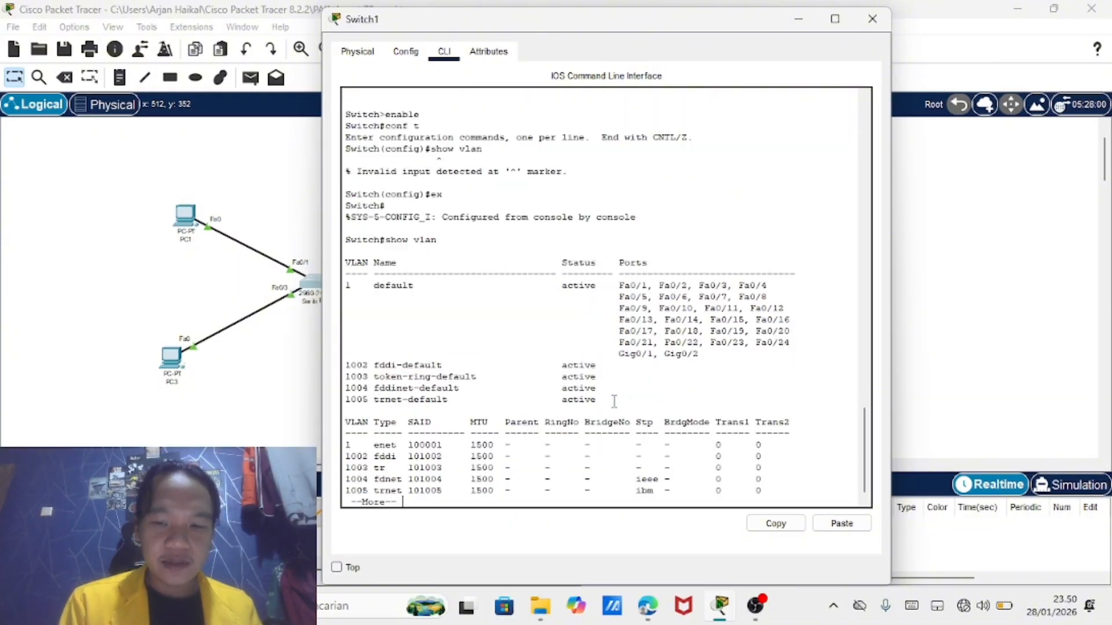
pyautogui.scroll(2, 588, 294)
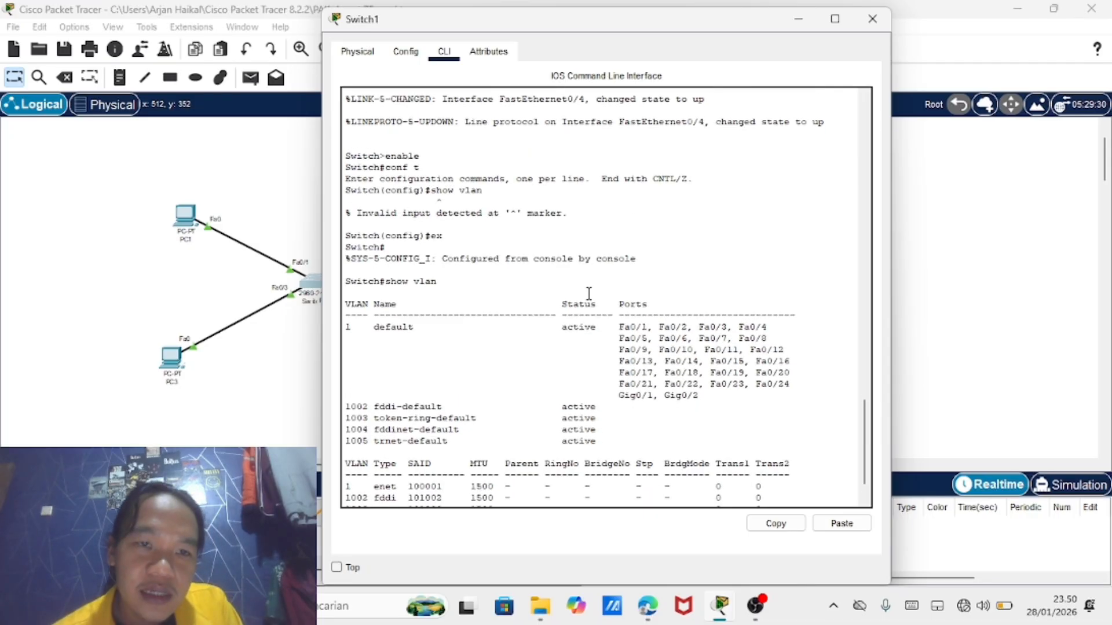
pyautogui.scroll(-2, 589, 294)
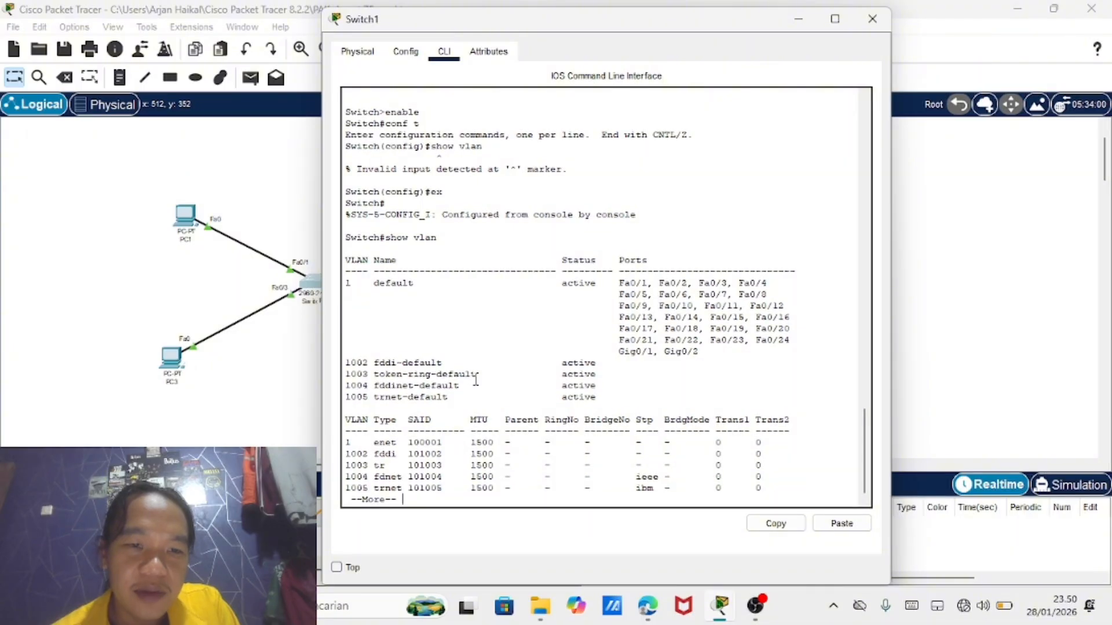
pyautogui.press('Return')
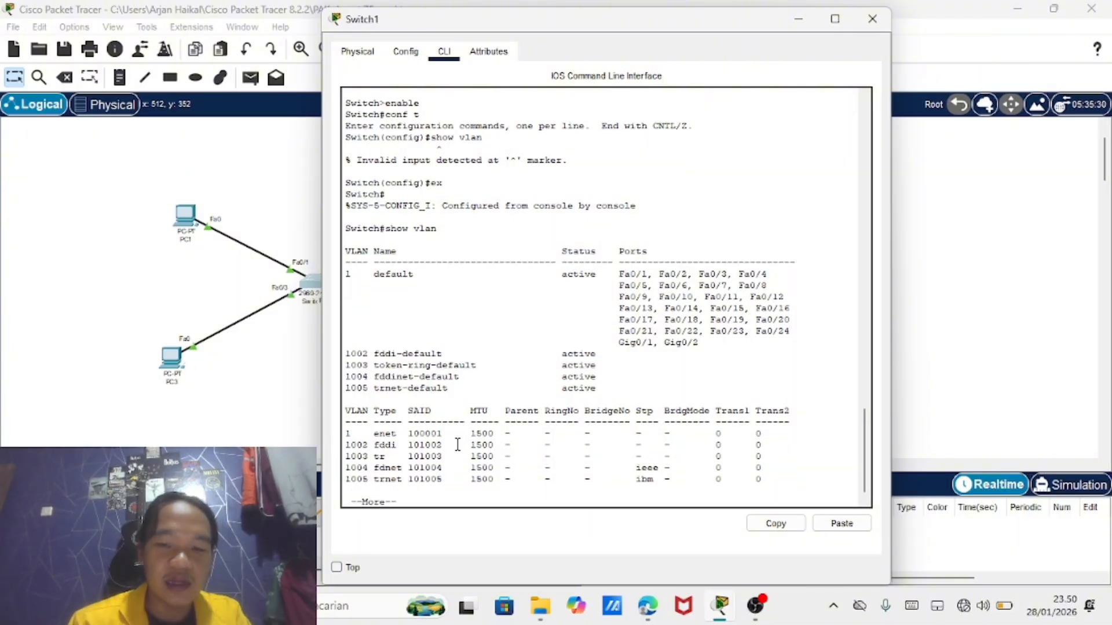
pyautogui.press('Return')
# Enter global configuration mode on the switch, create VLAN 10 with the name LAN1, and leave its VLAN configuration
pyautogui.write('conf t')
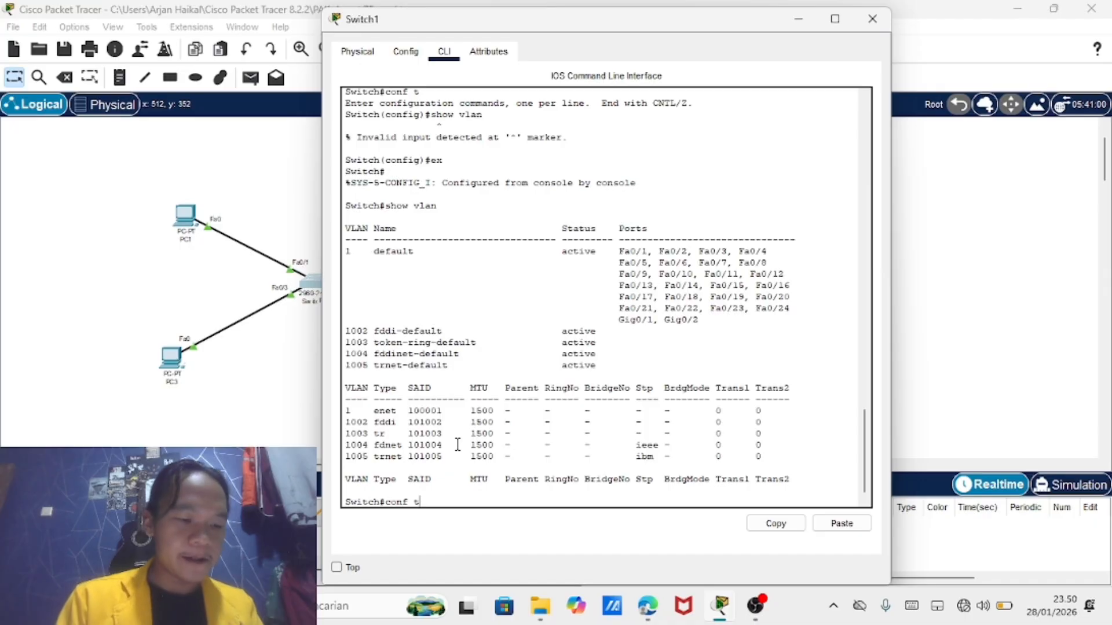
pyautogui.press('Return')
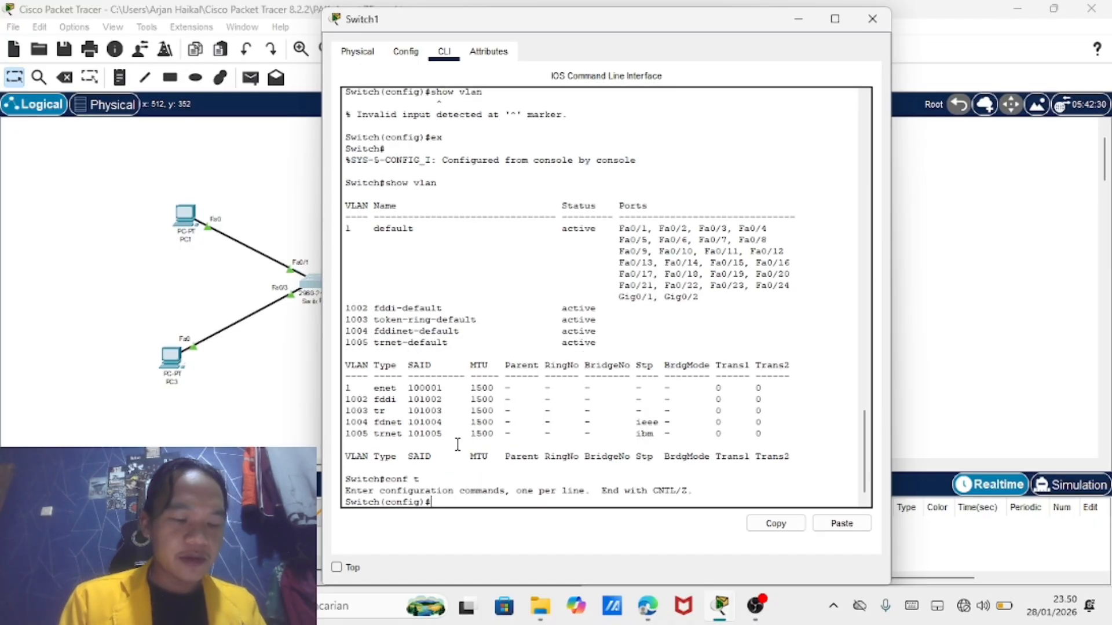
pyautogui.write('vlan 10')
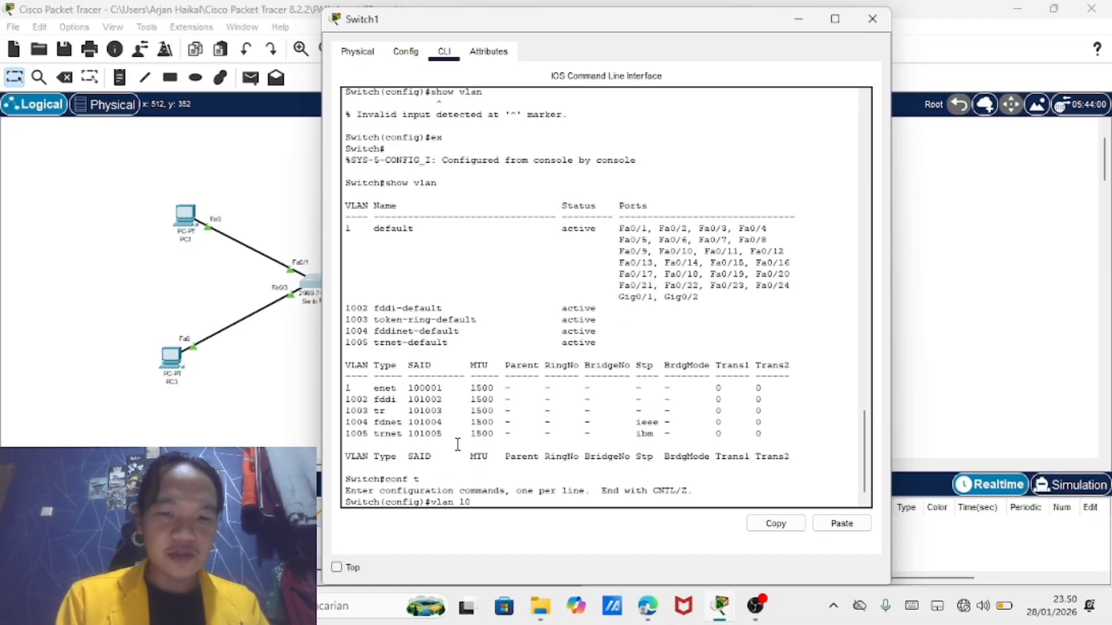
pyautogui.press('Return')
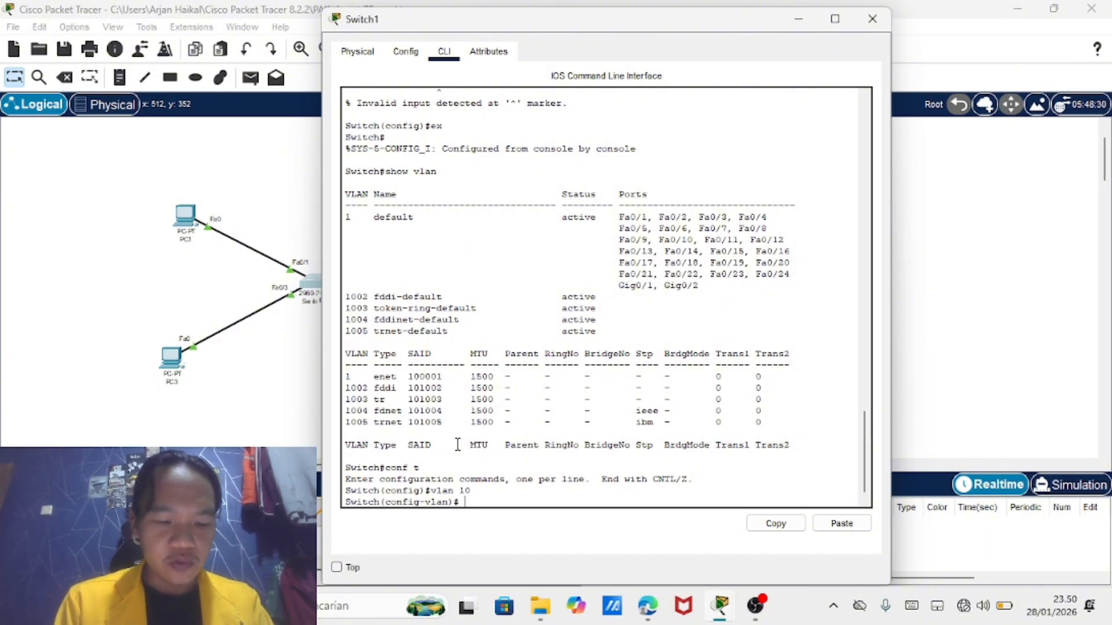
pyautogui.write('name ')
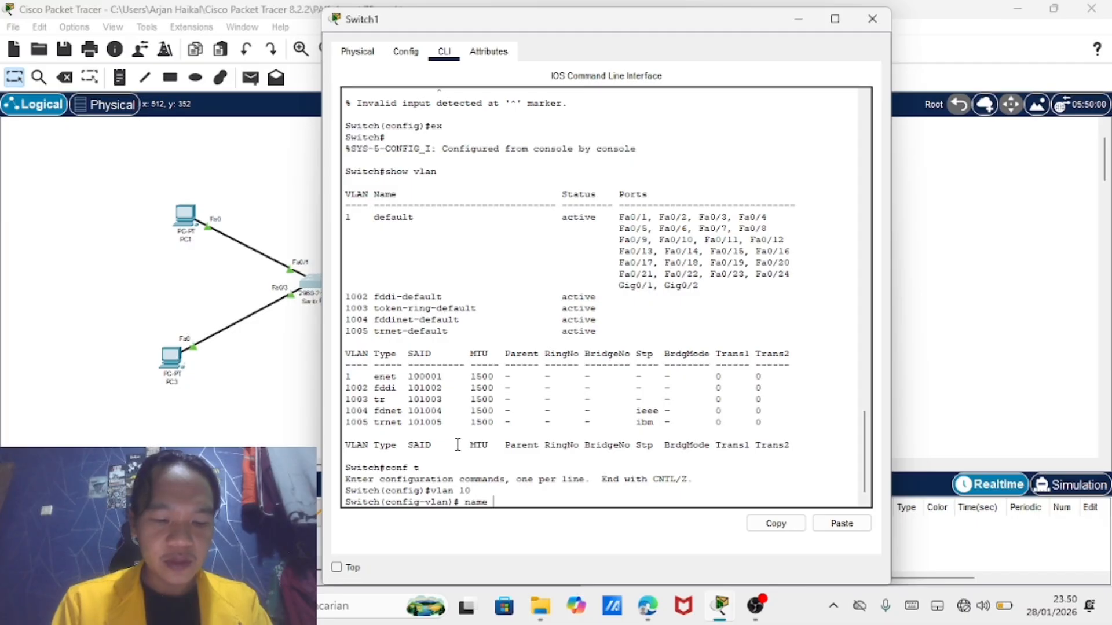
pyautogui.write('LAN1')
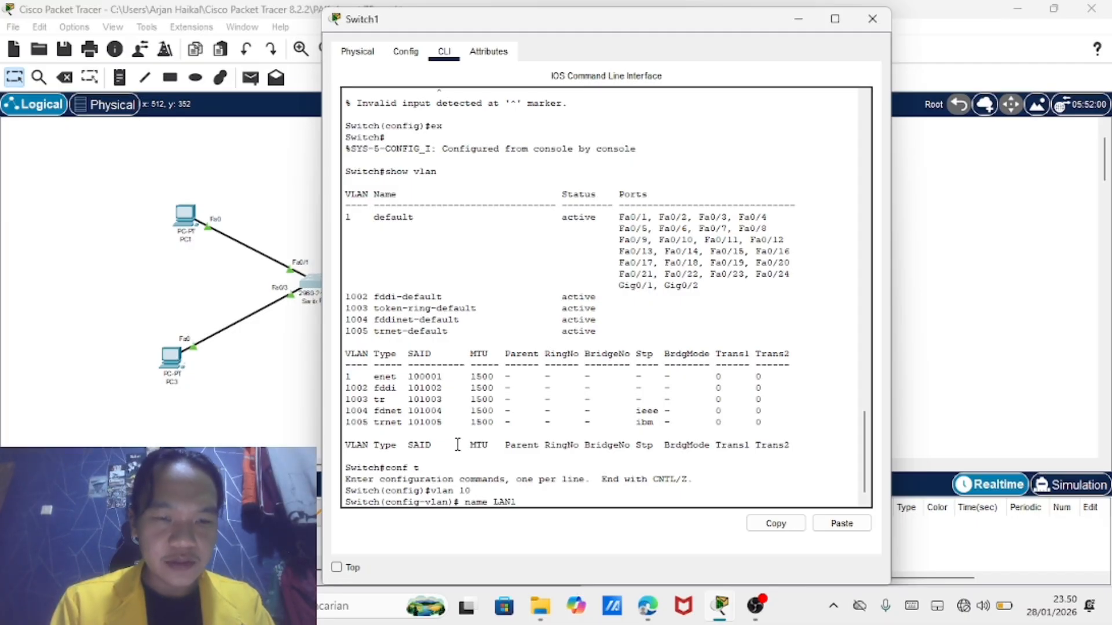
pyautogui.press('Return')
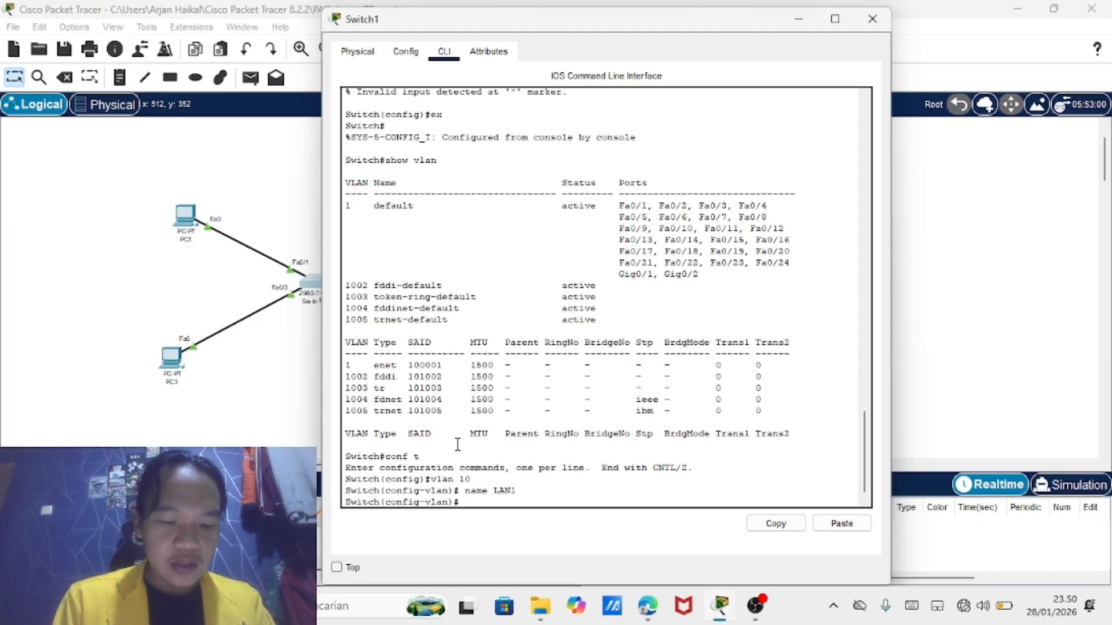
pyautogui.write('EX')
pyautogui.press('Return')
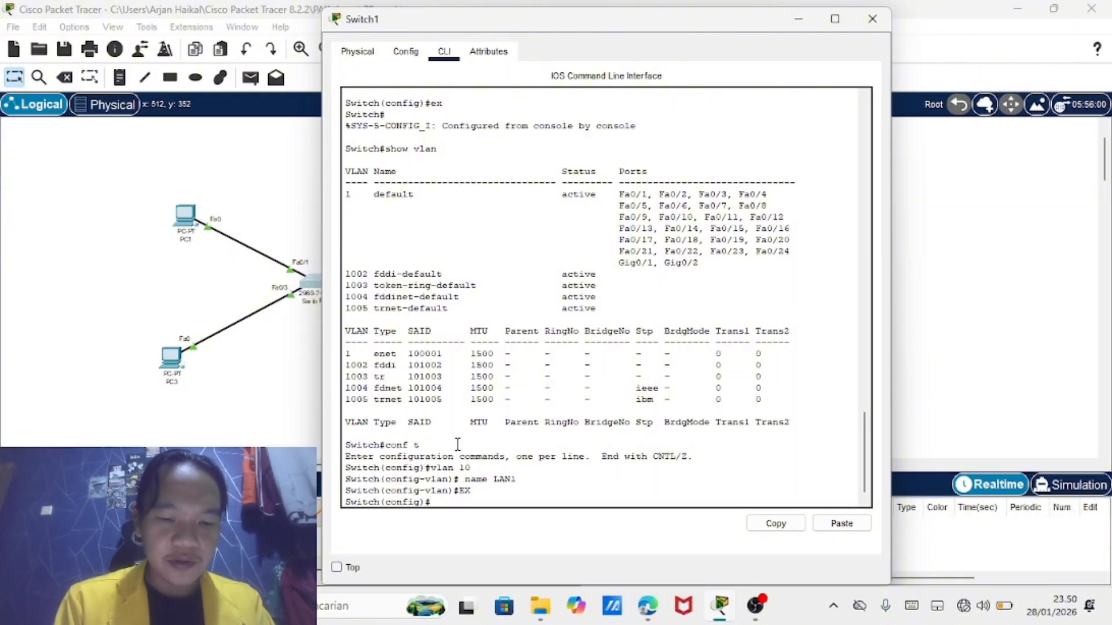
# Create VLAN 20 with the name LAN2 on the switch and return to privileged mode
pyautogui.write('vla')
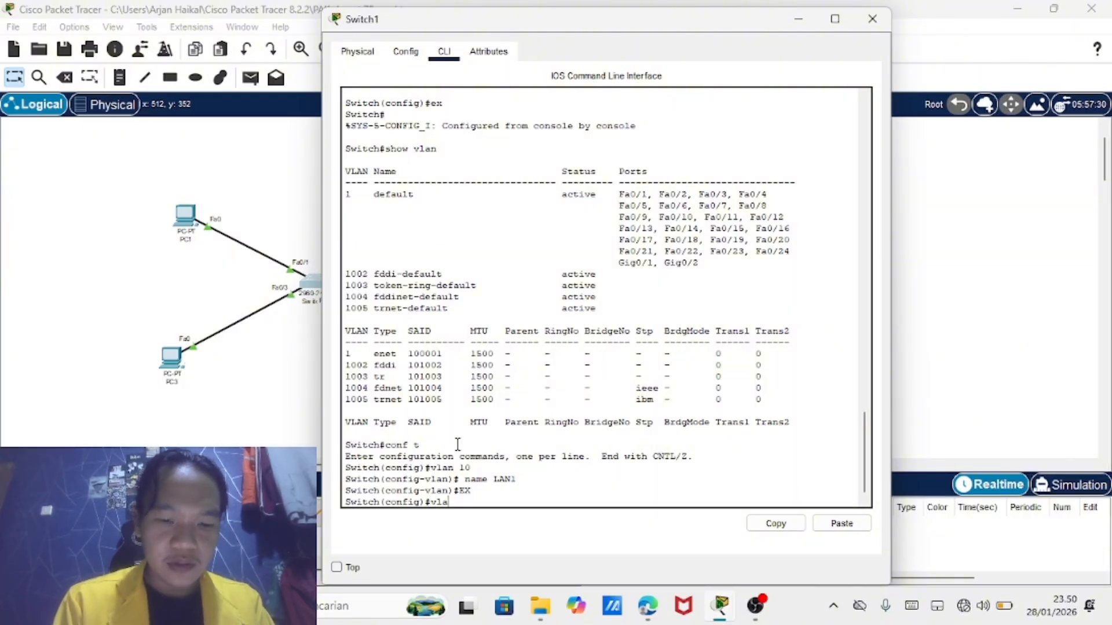
pyautogui.write('n')
pyautogui.write(' 20')
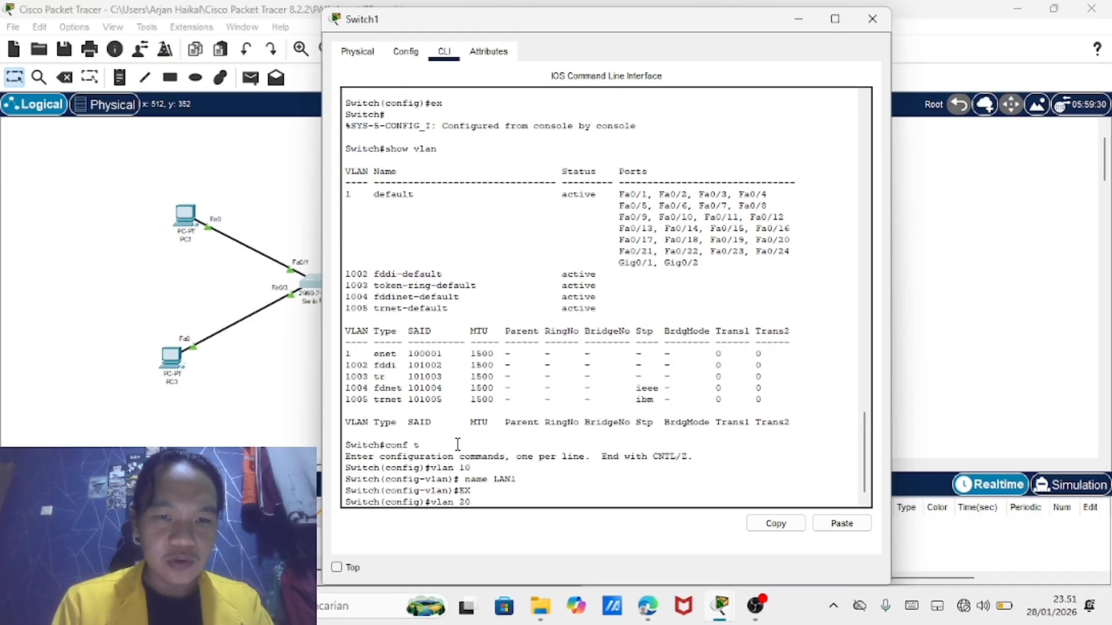
pyautogui.press('Return')
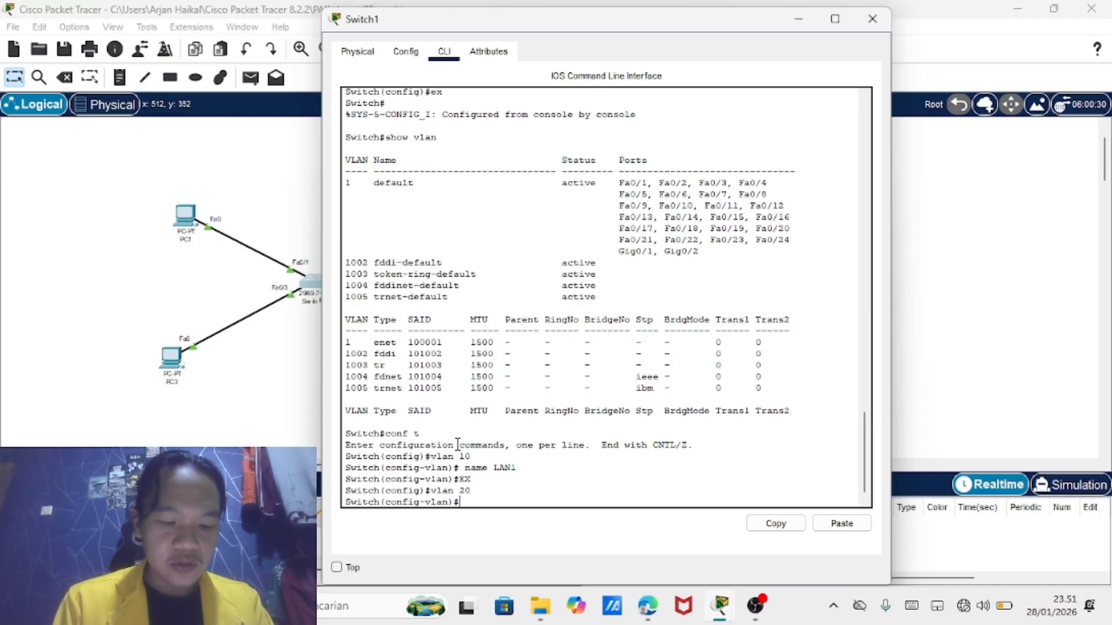
pyautogui.write('name')
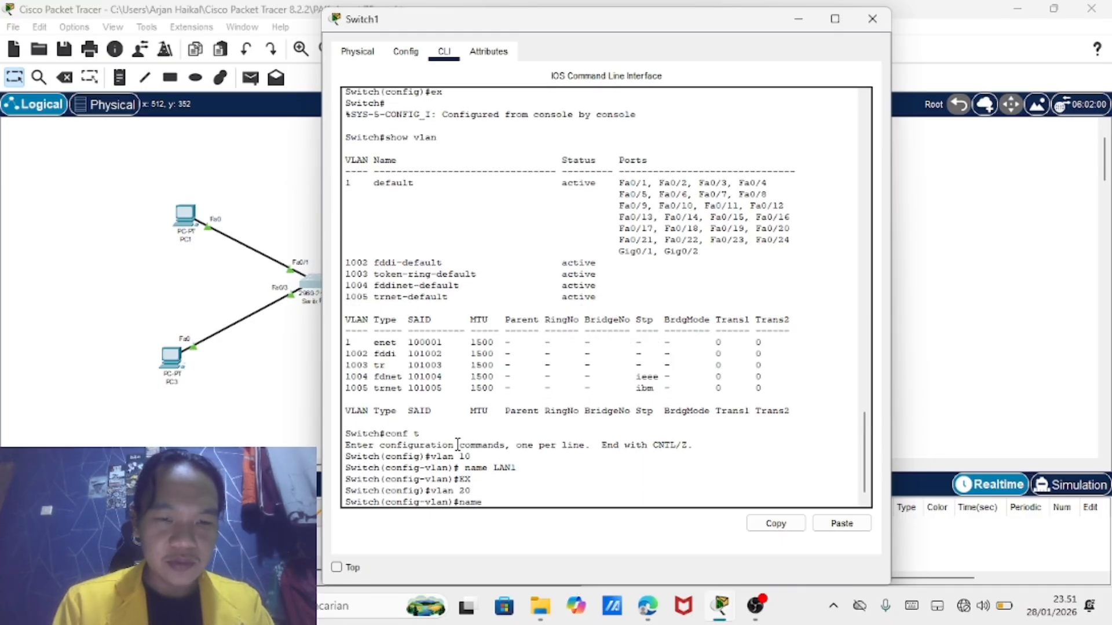
pyautogui.write(' LAN2')
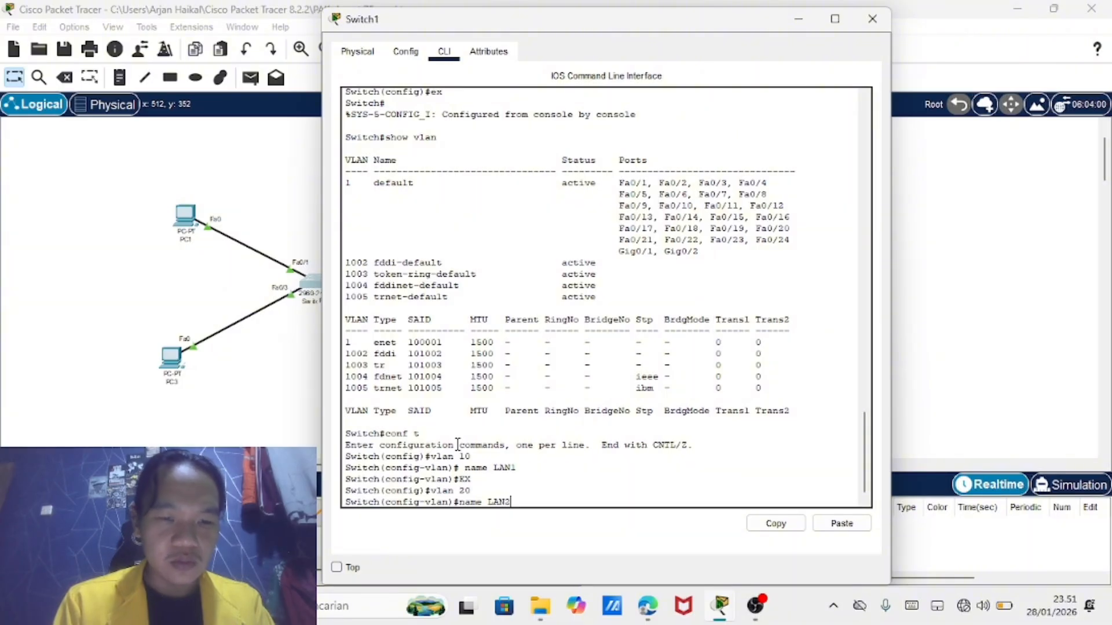
pyautogui.press('Return')
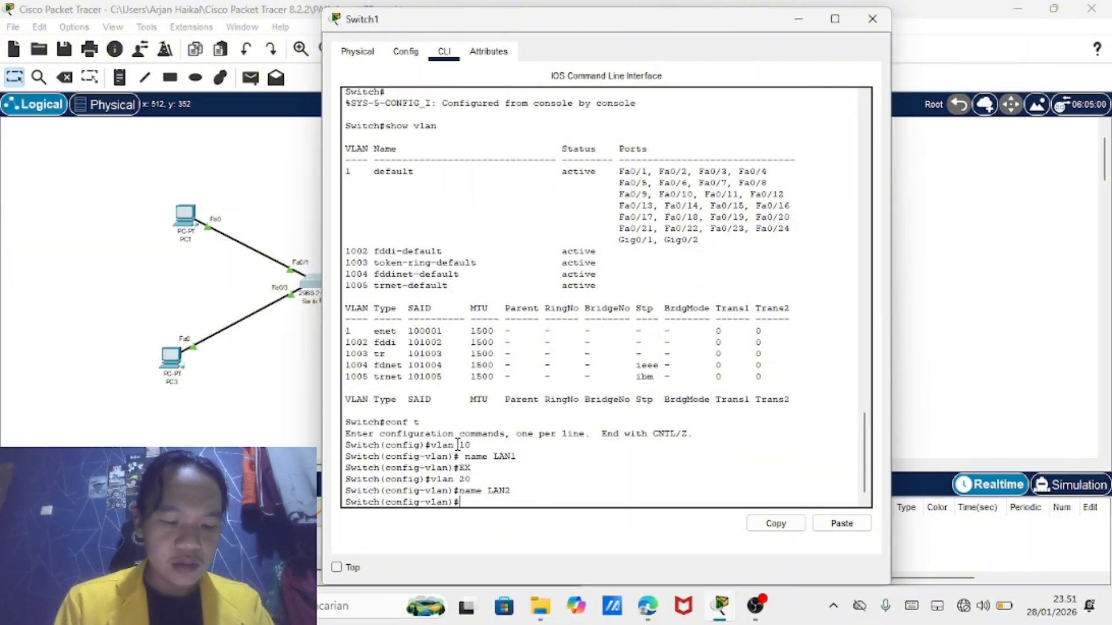
pyautogui.write('ex')
pyautogui.press('Return')
pyautogui.write('ex')
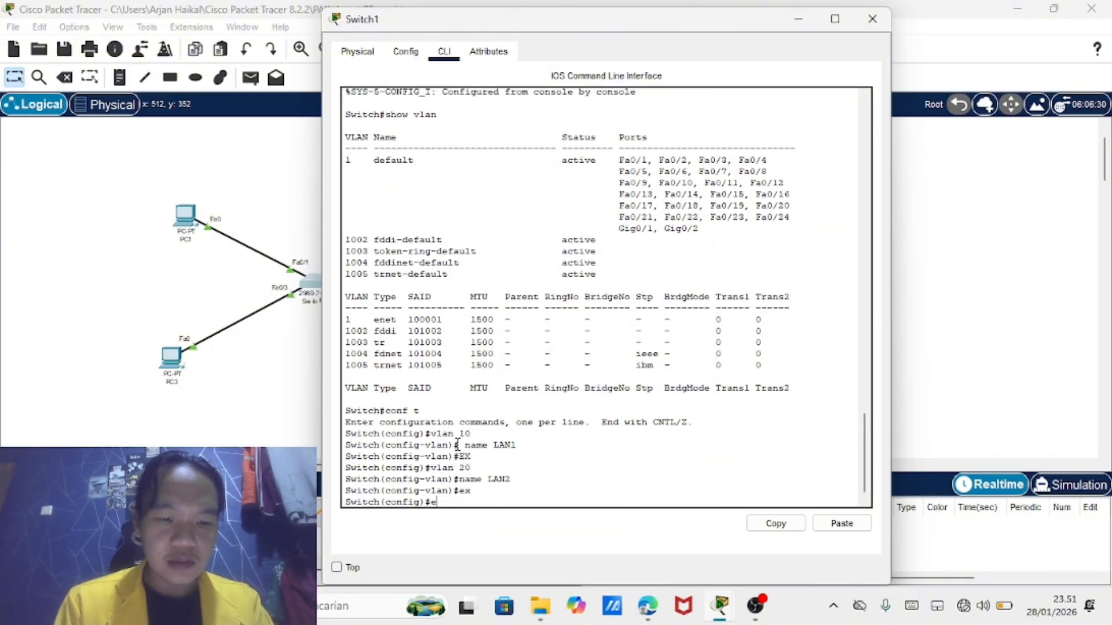
pyautogui.press('Return')
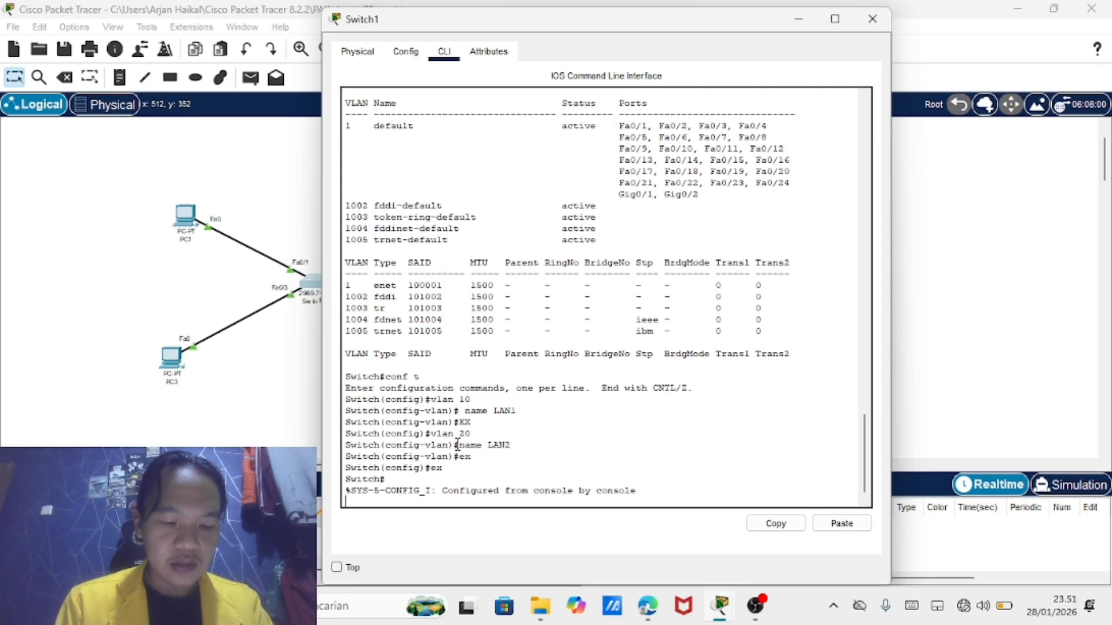
# Run sh vlan on the switch to check VLANs 10 and 20, and quit the paged output
pyautogui.press('Return')
pyautogui.write('sh')
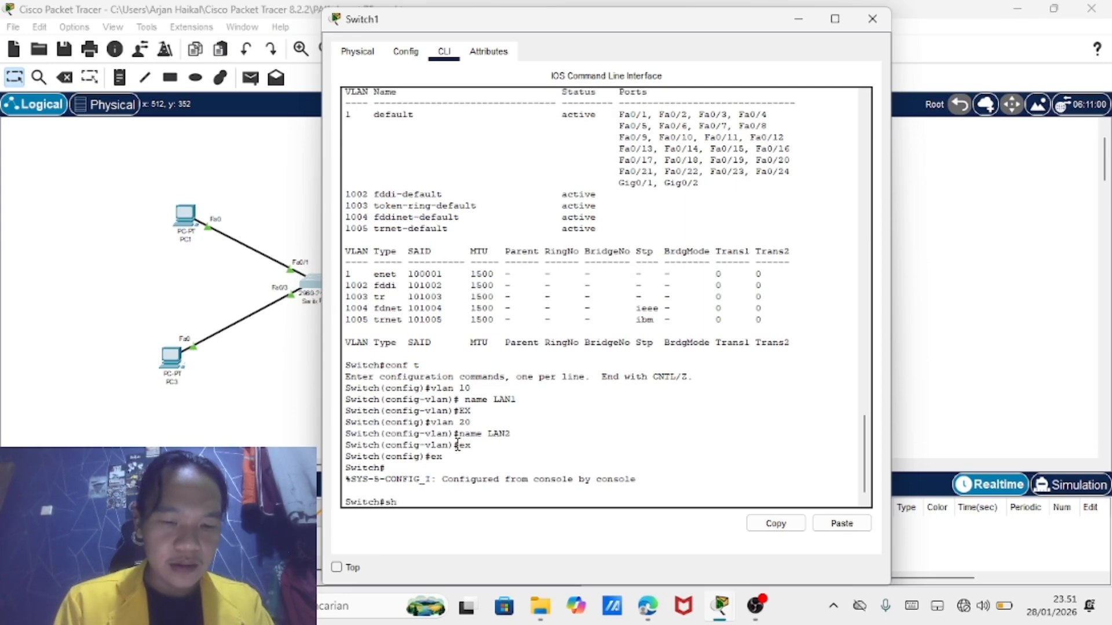
pyautogui.write(' v')
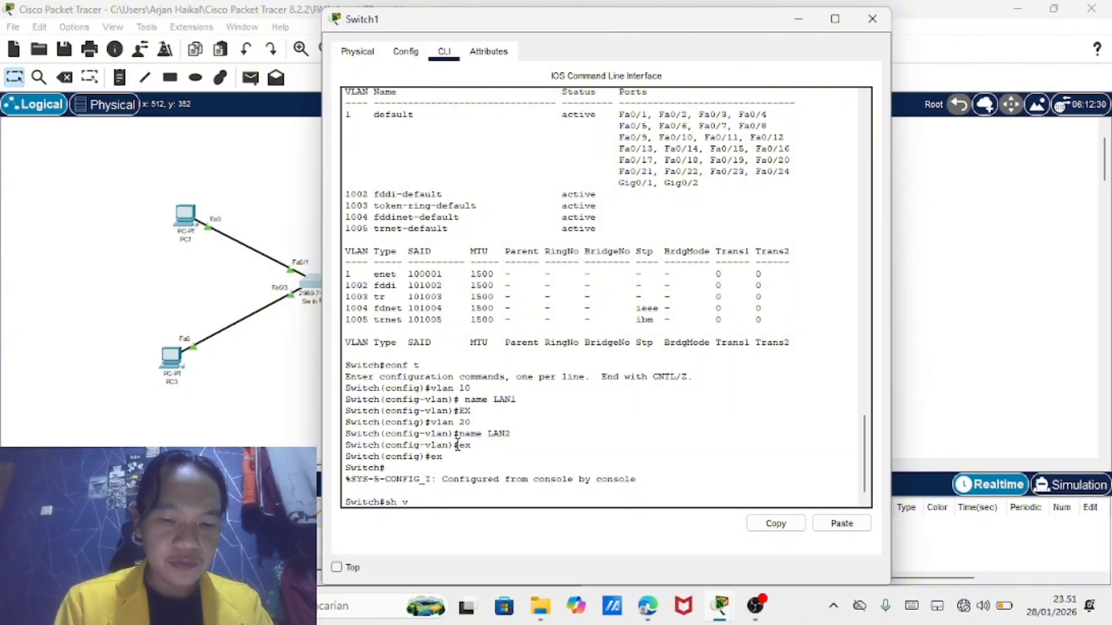
pyautogui.write('lan')
pyautogui.press('Return')
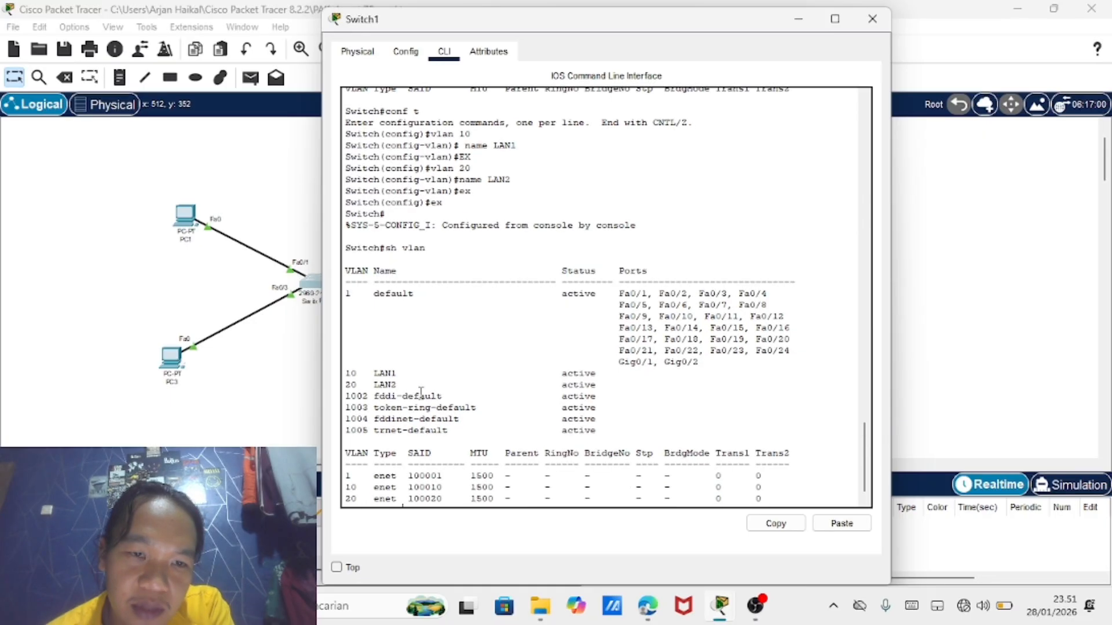
pyautogui.press('q')
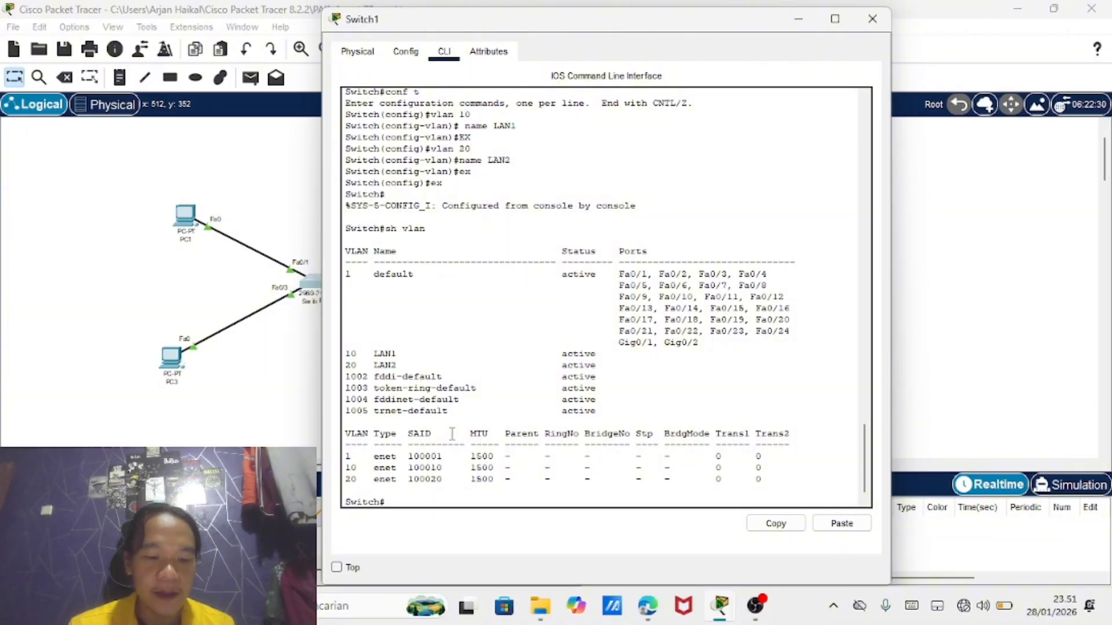
# Enter the switch's global configuration mode and open interface fa0/1 for configuration
pyautogui.write('co')
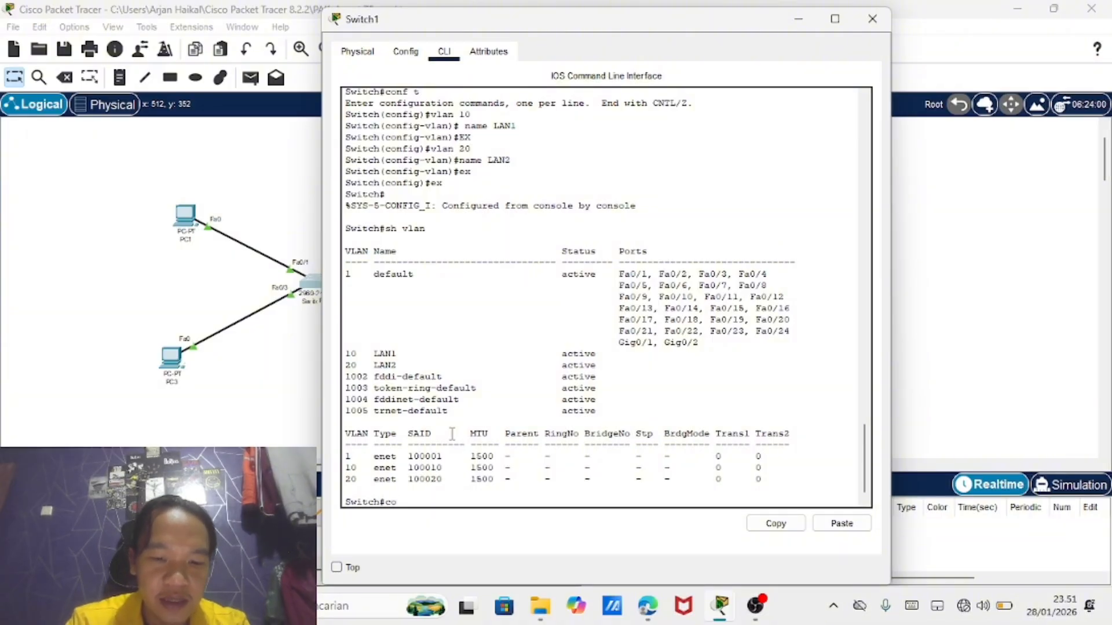
pyautogui.write('nf t')
pyautogui.press('Return')
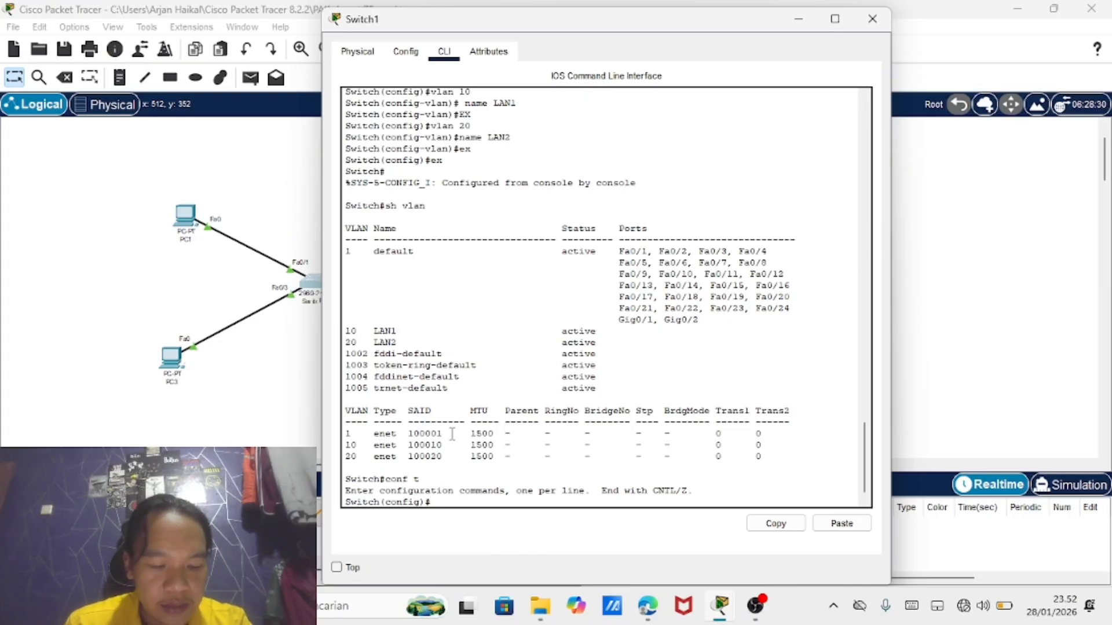
pyautogui.write('int ')
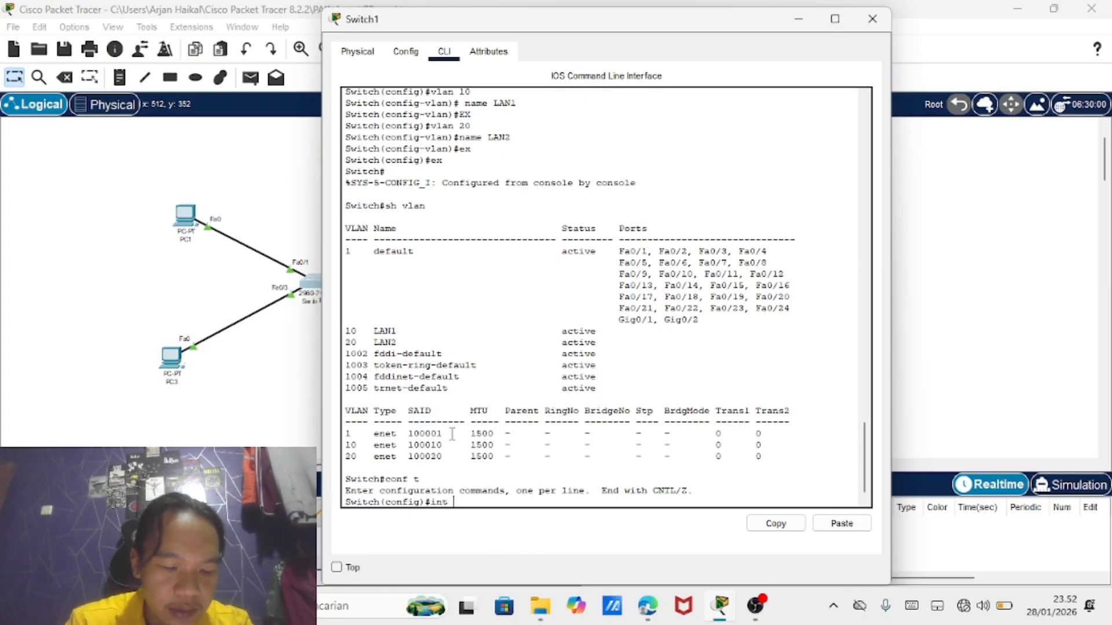
pyautogui.write('fa')
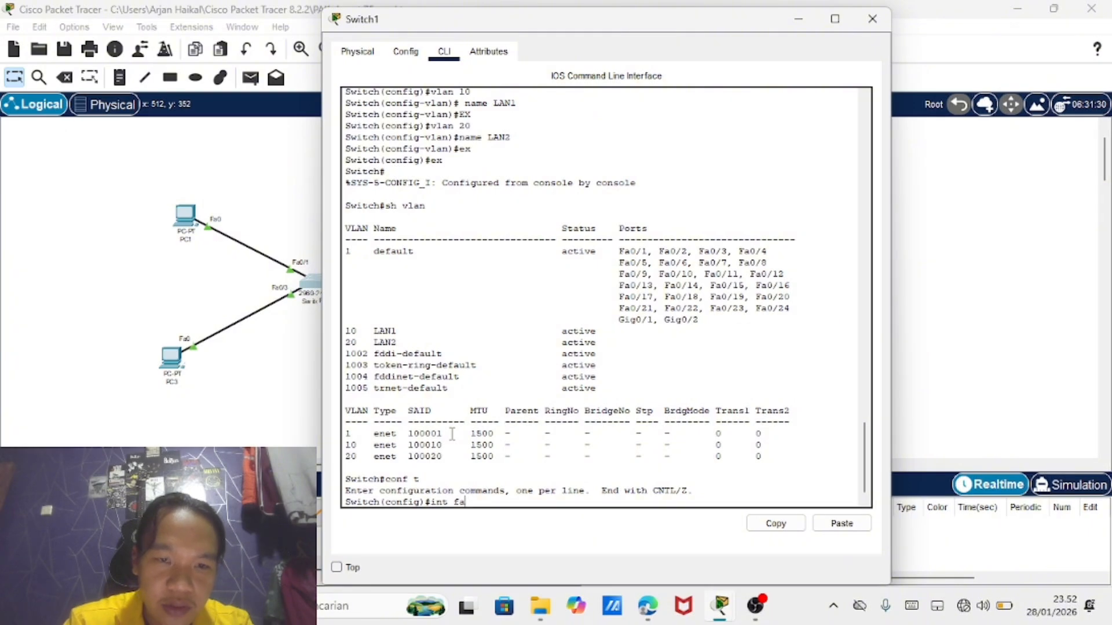
pyautogui.write('0/1')
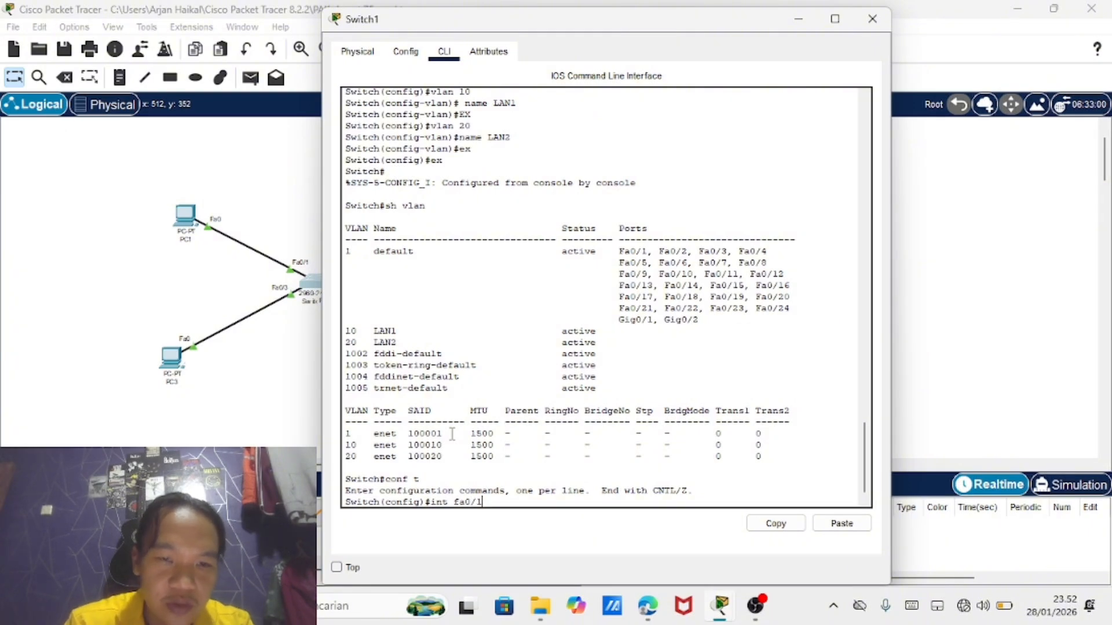
pyautogui.press('Return')
pyautogui.press('Return')
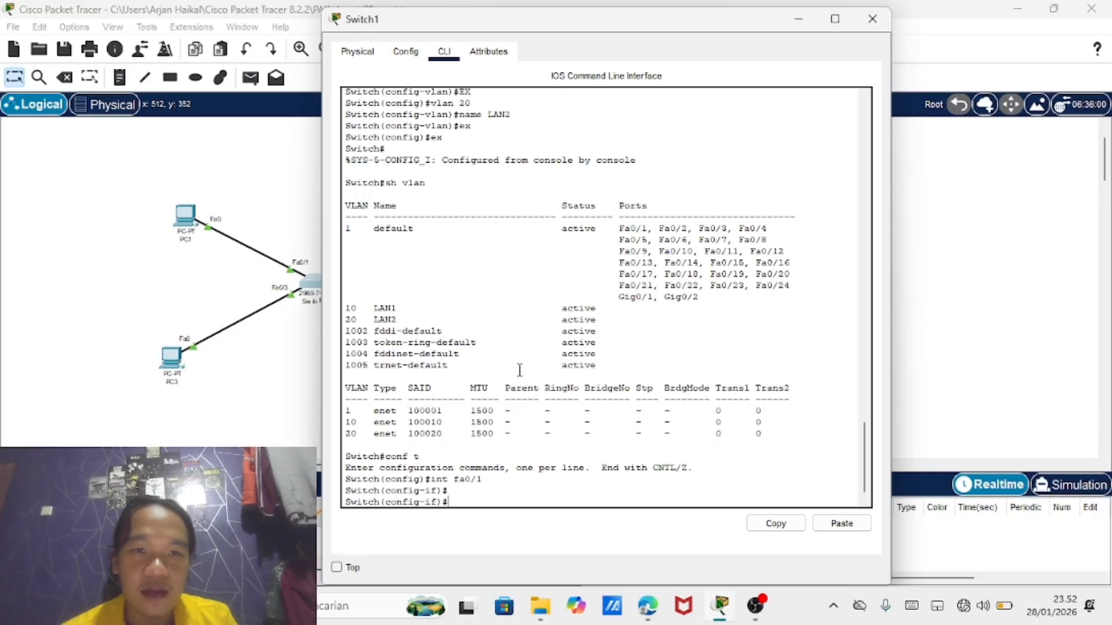
pyautogui.scroll(-1, 520, 370)
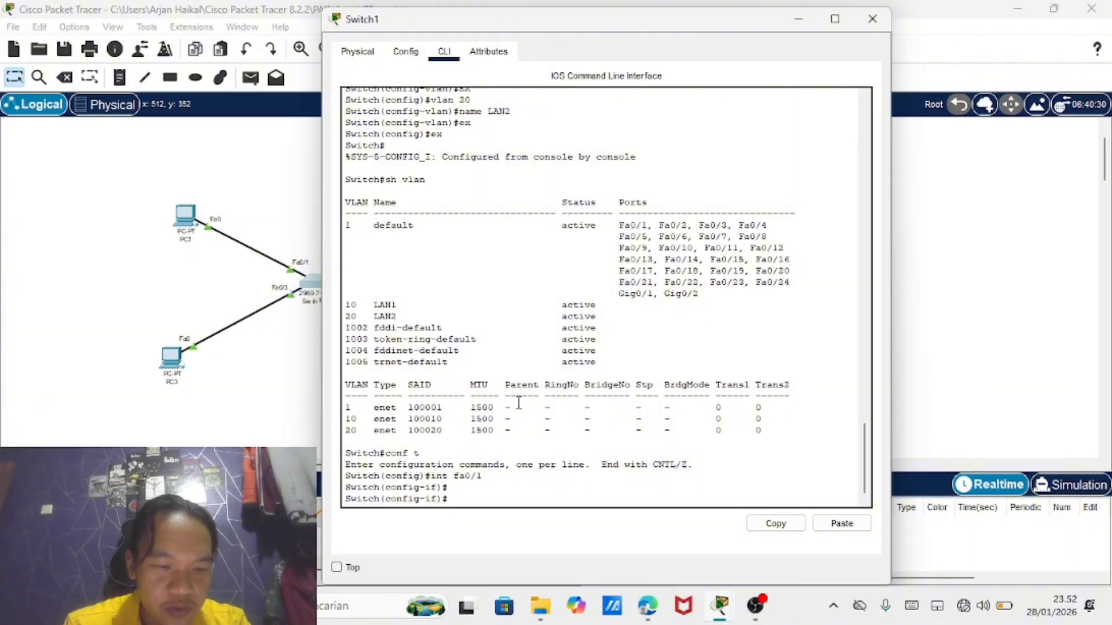
# Assign interface fa0/1 to VLAN 10 with switchport acces vlan 10 and return to global configuration mode
pyautogui.write('swi')
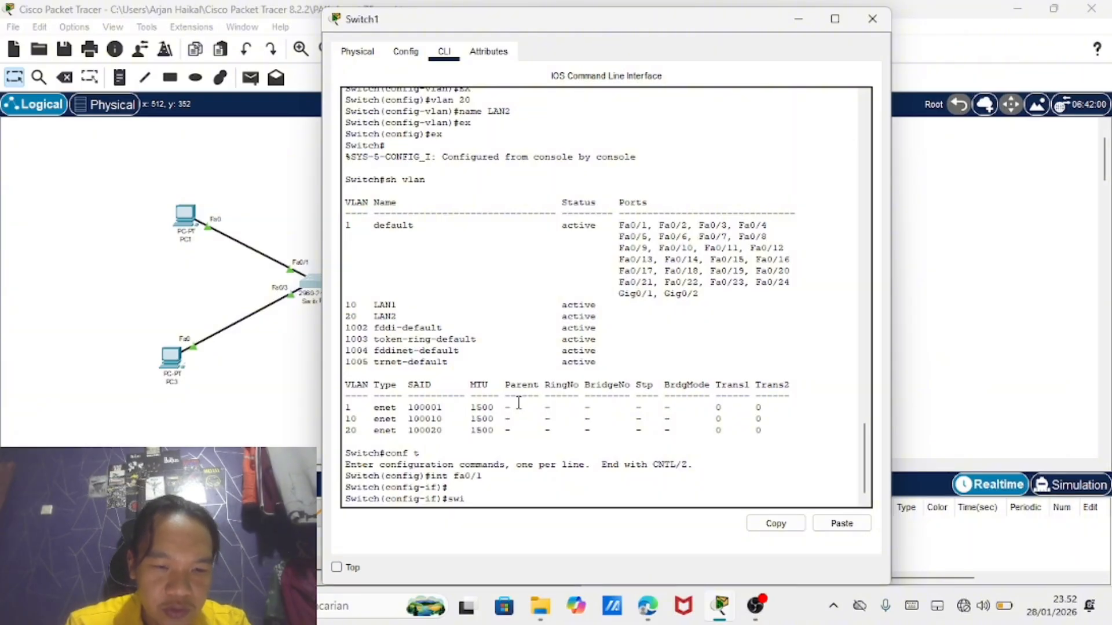
pyautogui.write('tch')
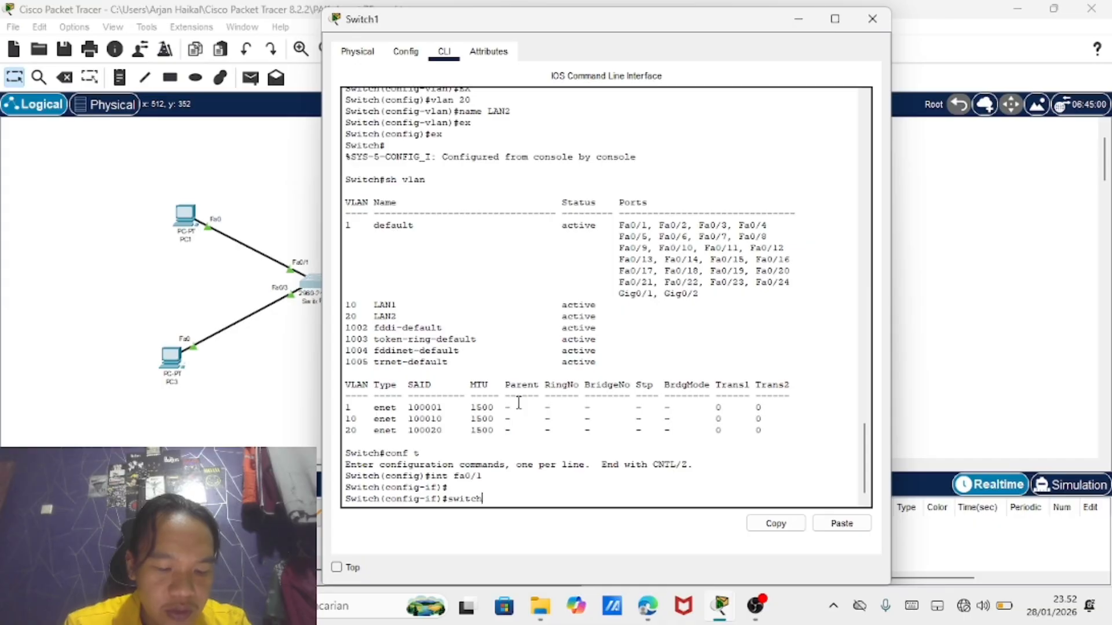
pyautogui.write('port')
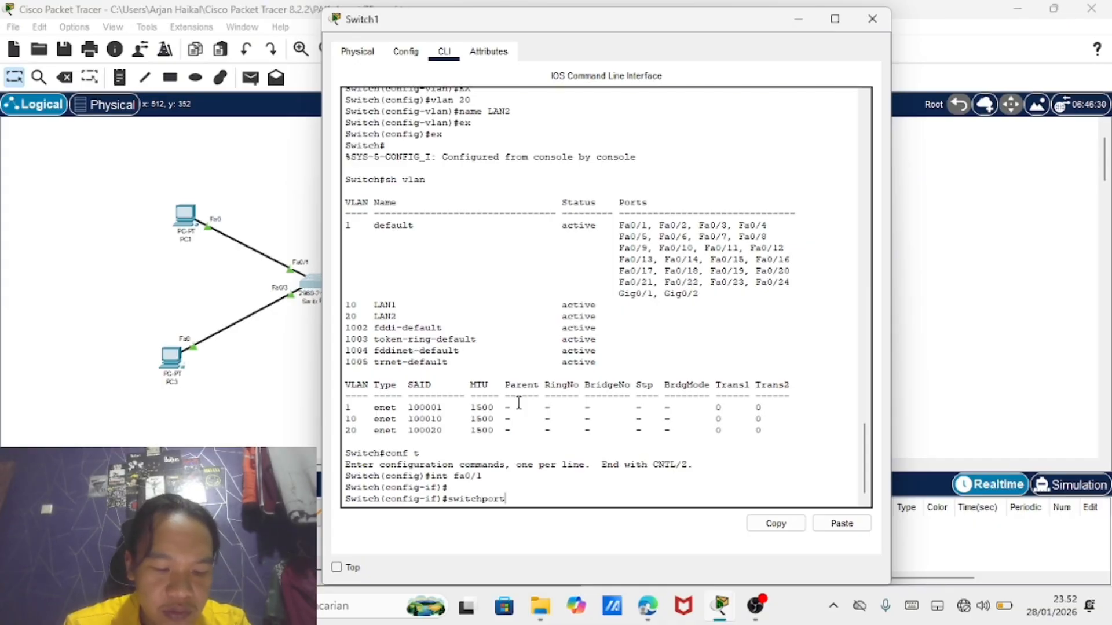
pyautogui.write(' acces')
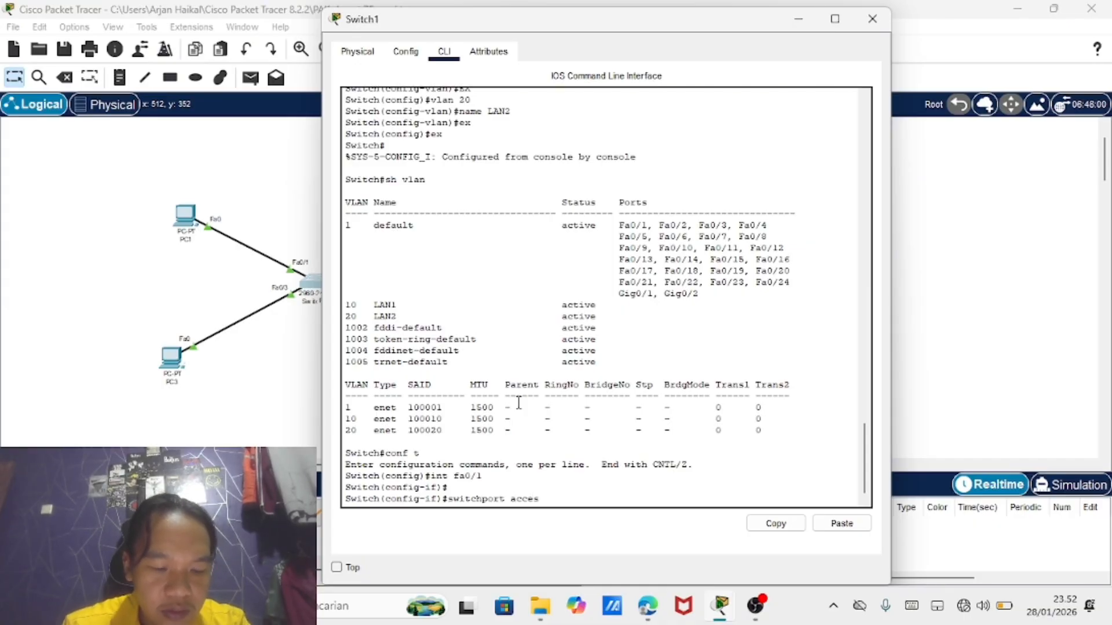
pyautogui.write(' vlan ')
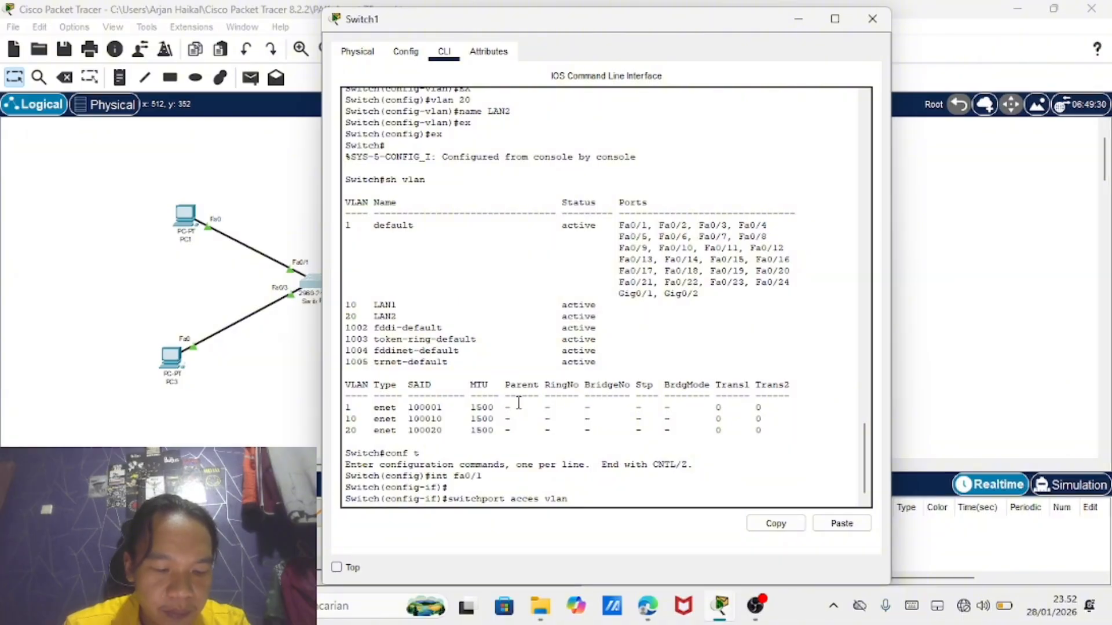
pyautogui.write('10')
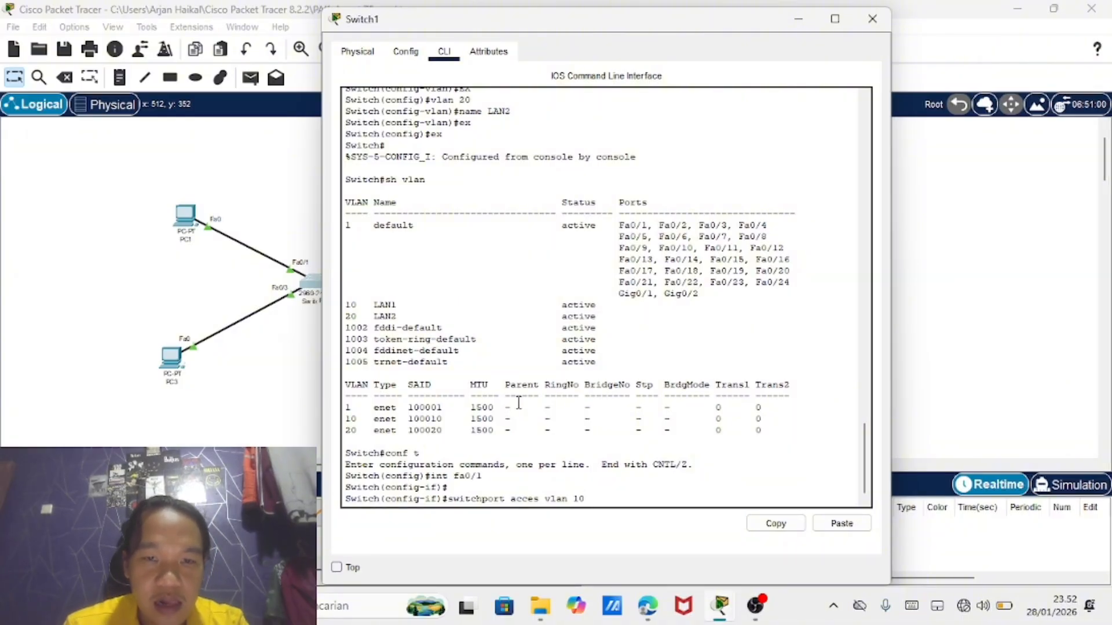
pyautogui.press('Return')
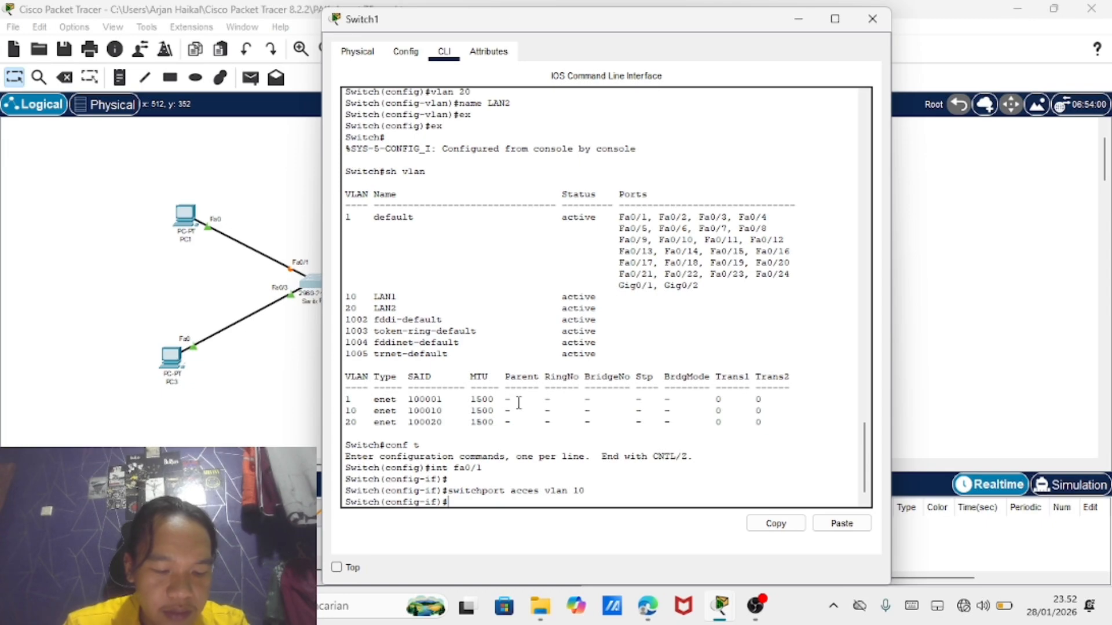
pyautogui.write('ex')
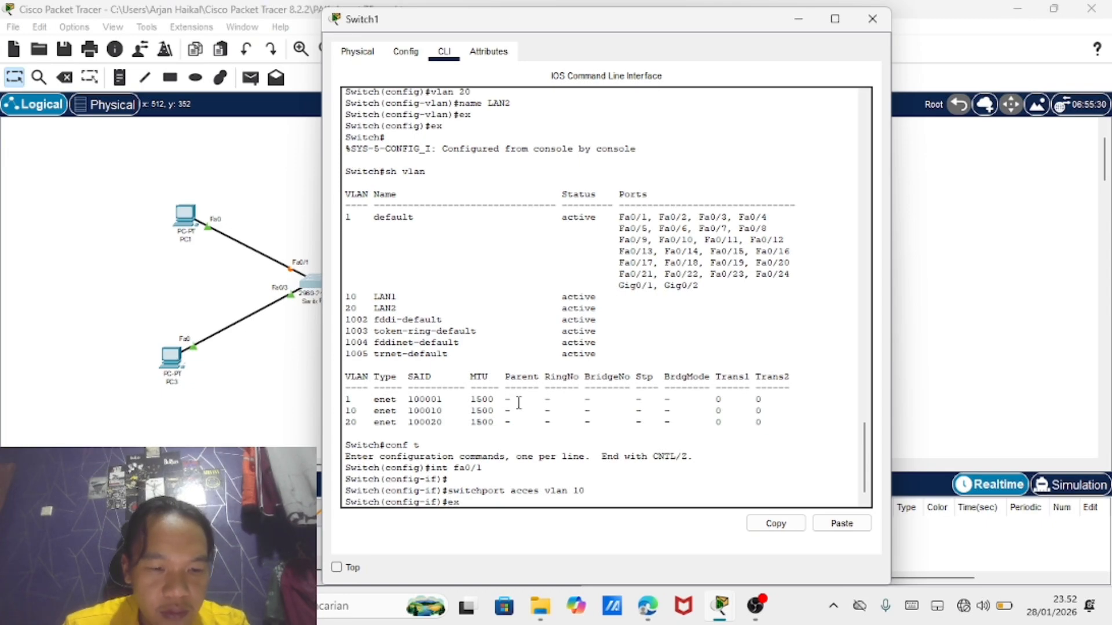
pyautogui.press('Return')
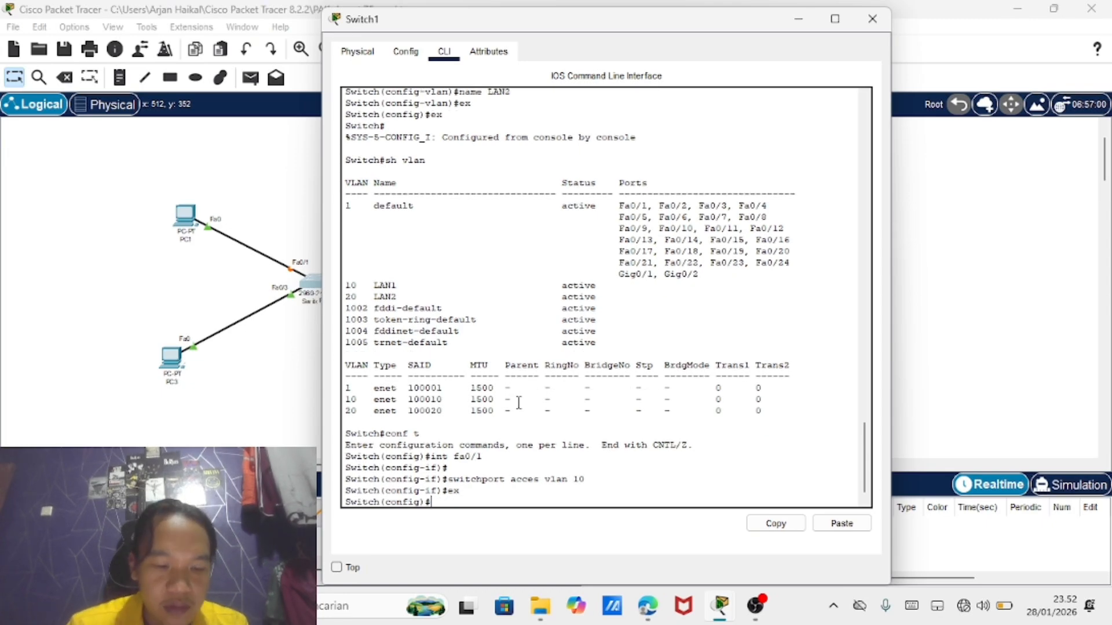
# Open interface fa0/2, assign it to VLAN 10 with switchport acces vlan 10, and leave the interface configuration
pyautogui.write('i')
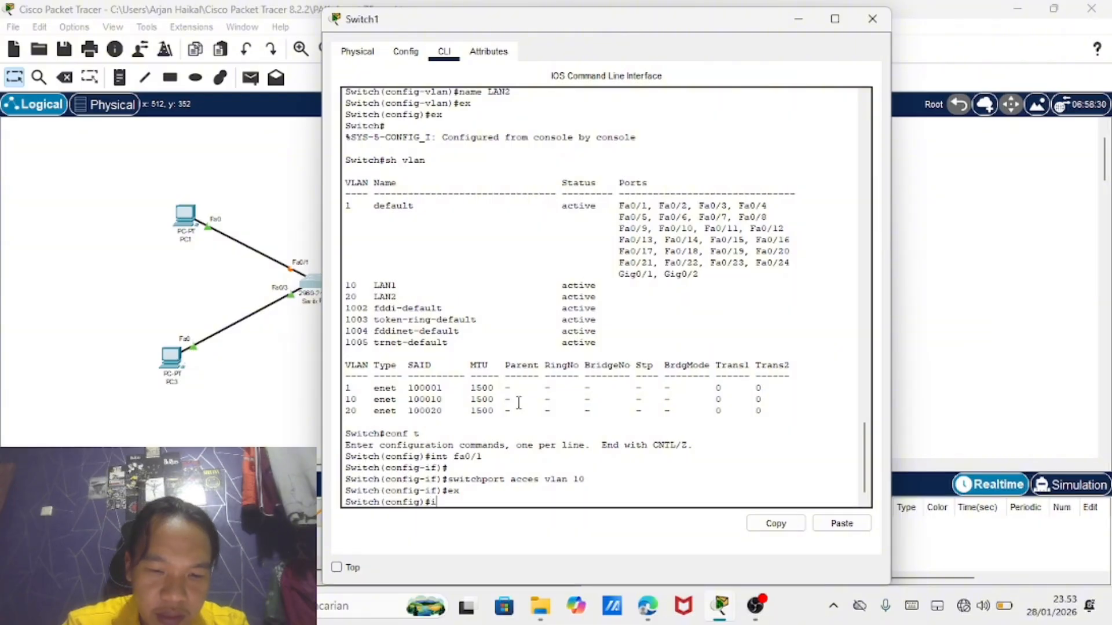
pyautogui.write('nt fa')
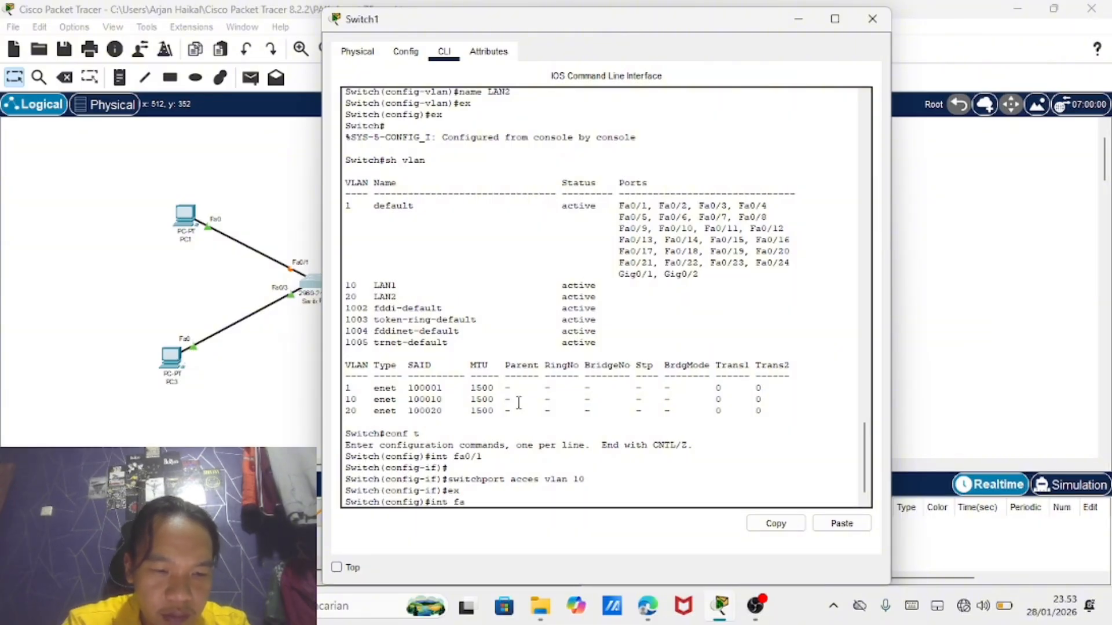
pyautogui.write('0/2')
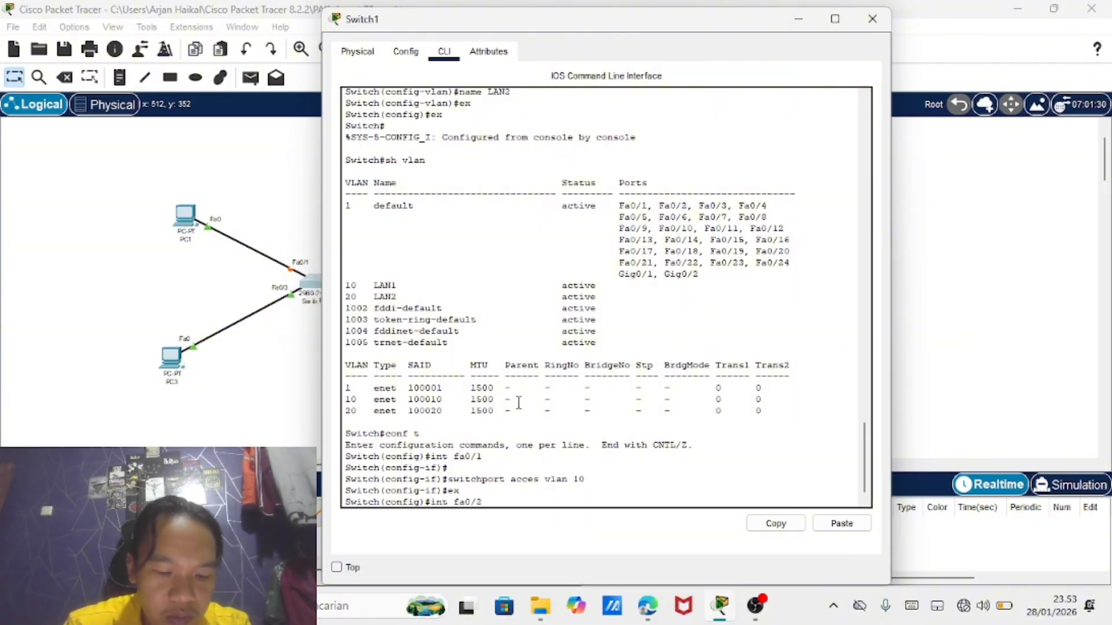
pyautogui.press('Return')
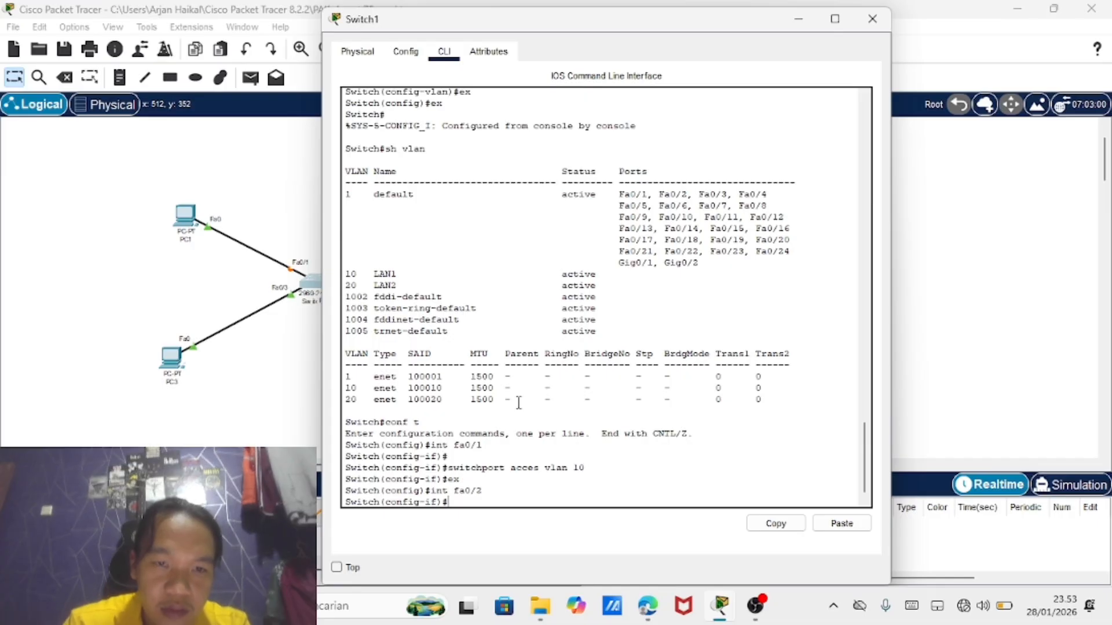
pyautogui.write('sw')
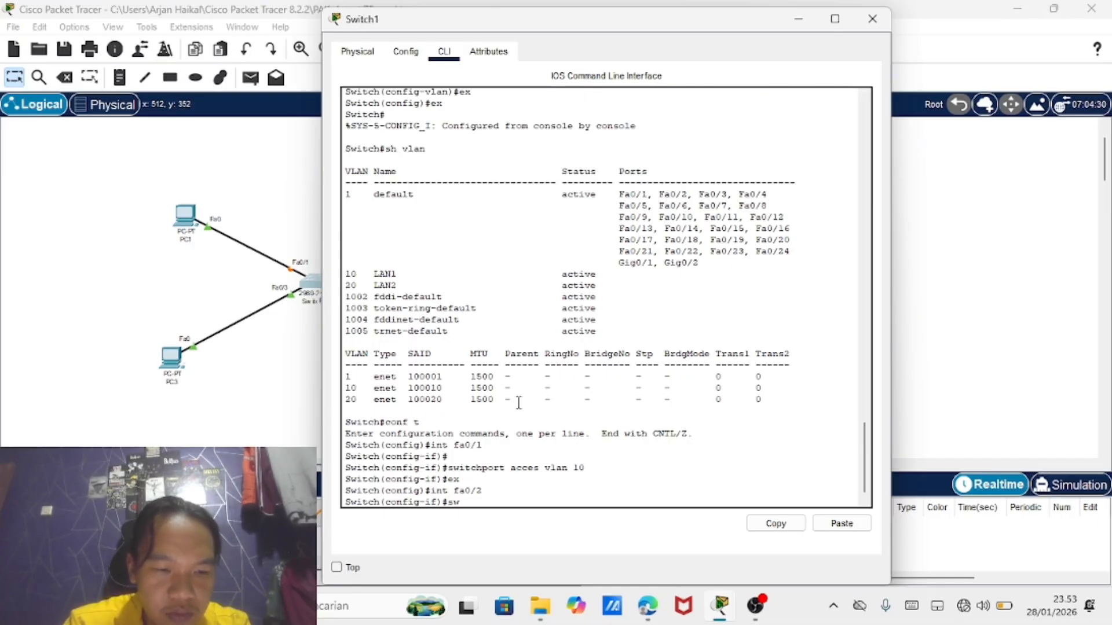
pyautogui.write('itch')
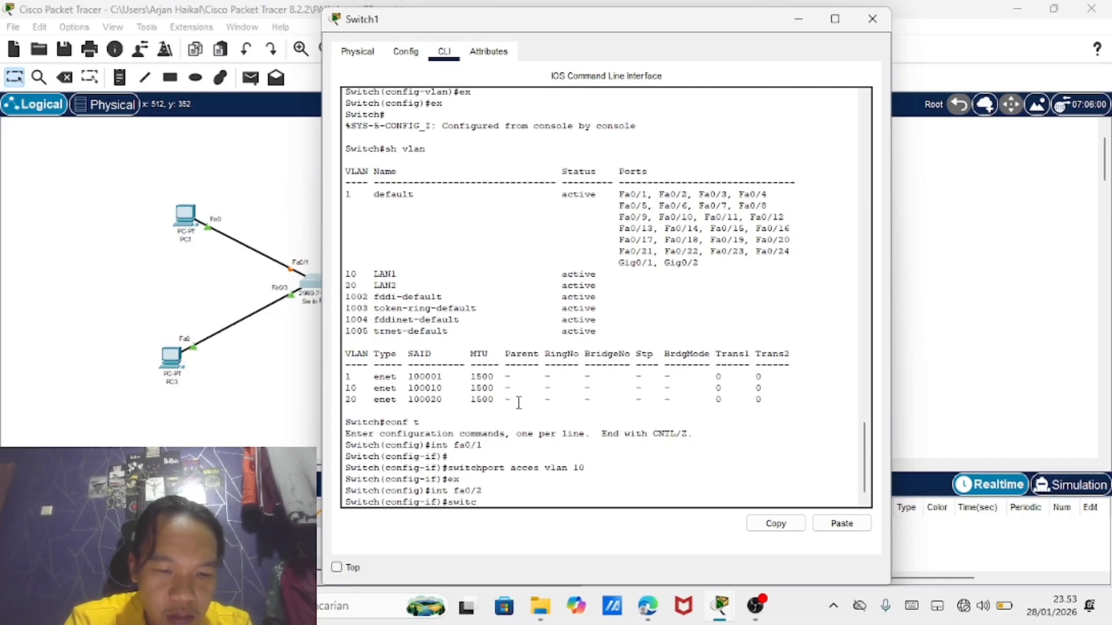
pyautogui.write('port')
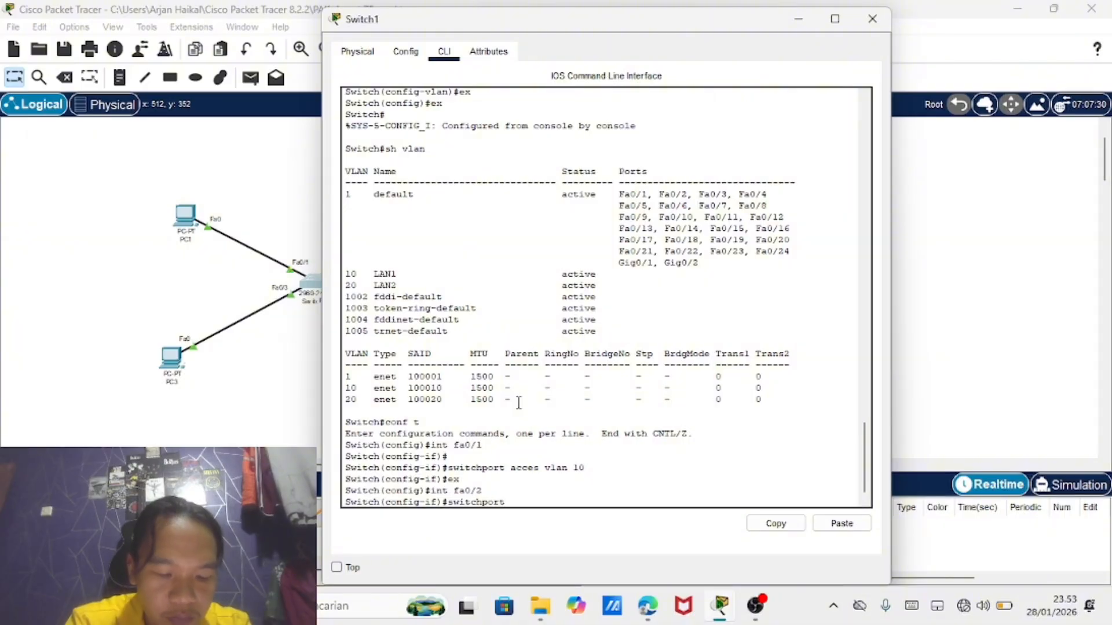
pyautogui.write(' acc')
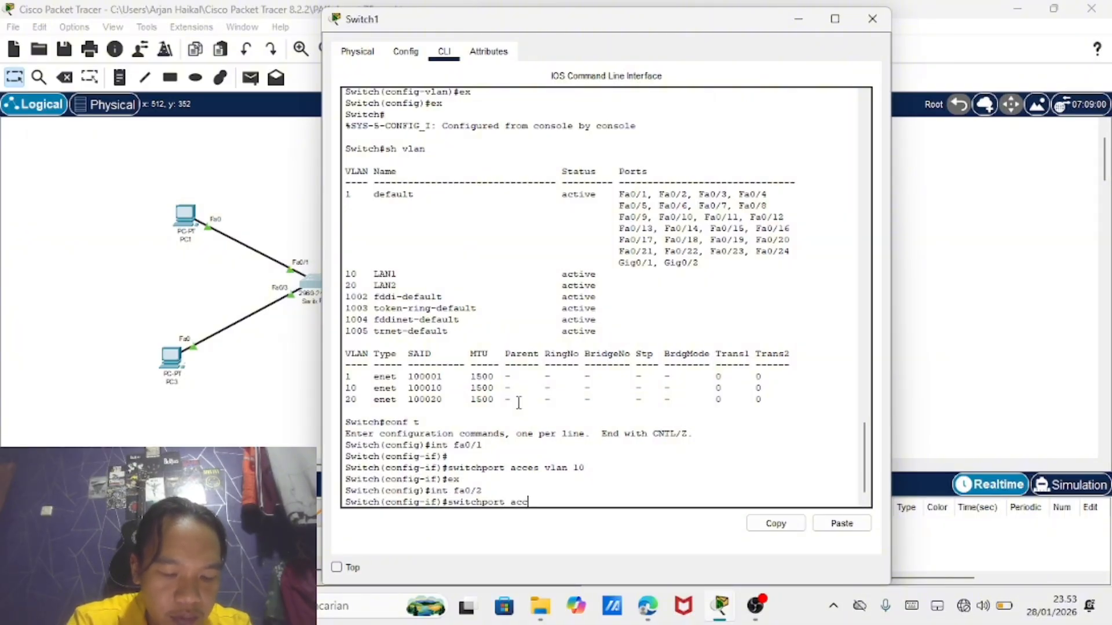
pyautogui.write('es vlan')
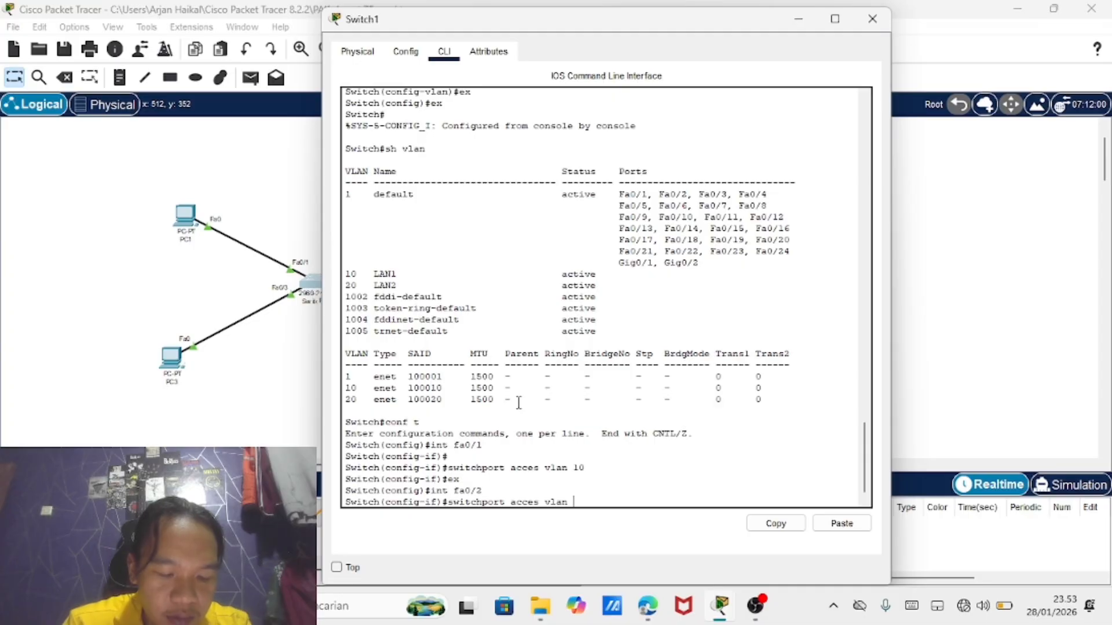
pyautogui.write(' 10')
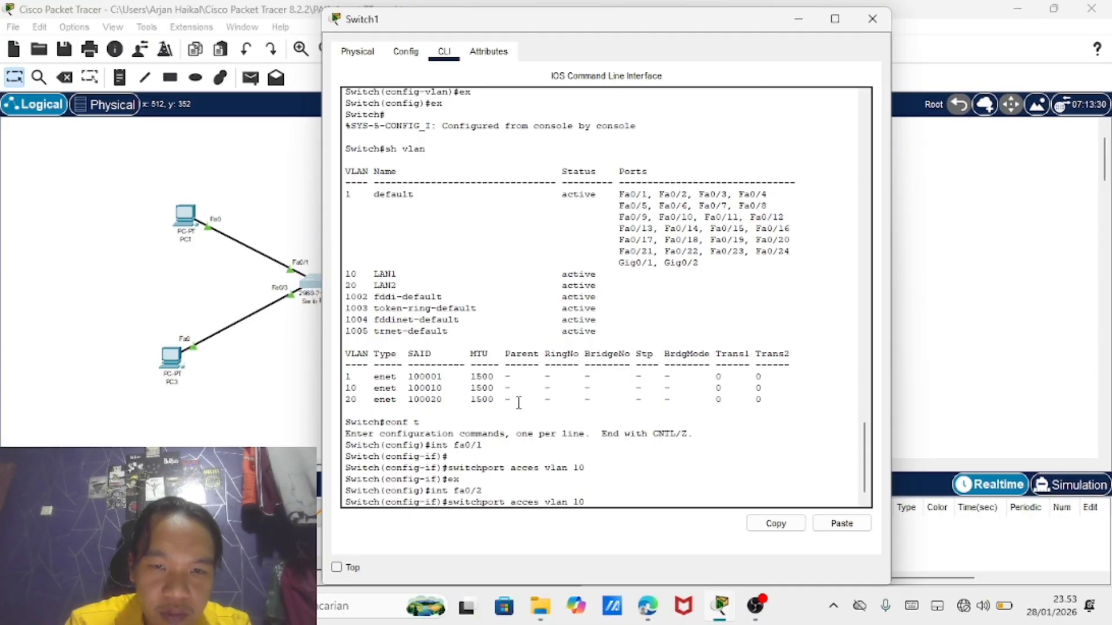
pyautogui.press('Return')
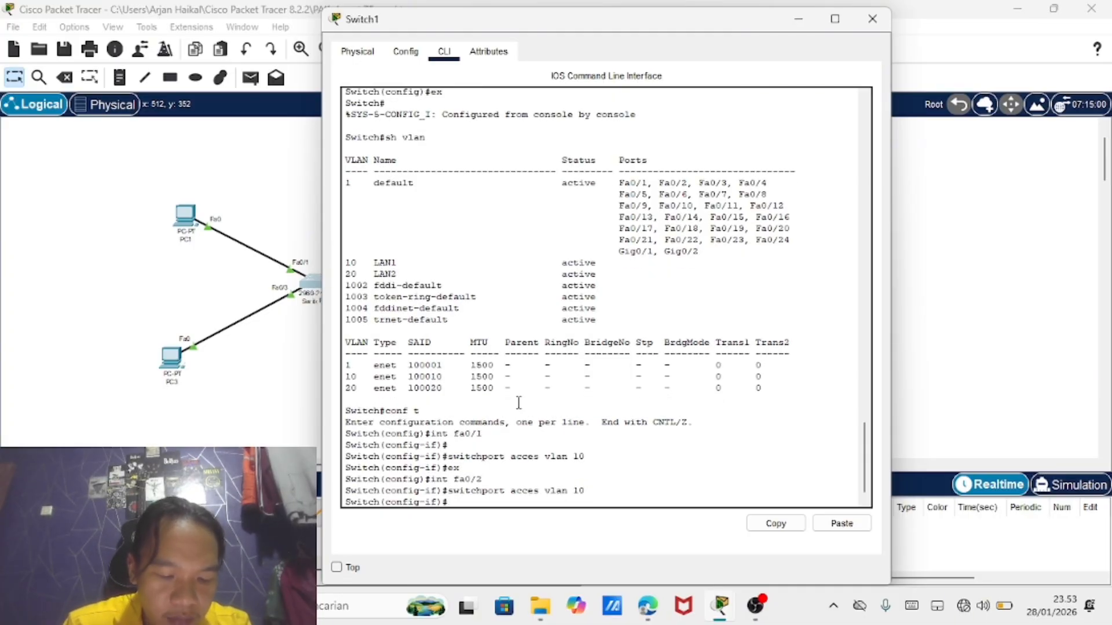
pyautogui.write('ex')
pyautogui.press('Return')
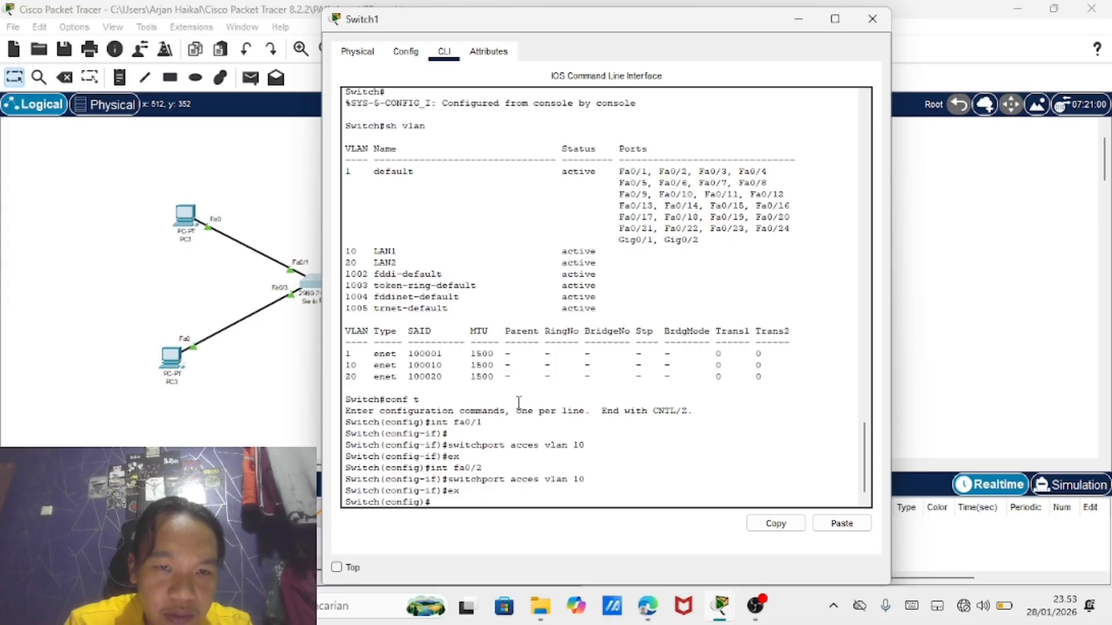
# Open interface fa0/3 for configuration from the switch's global configuration mode
pyautogui.write('int fa')
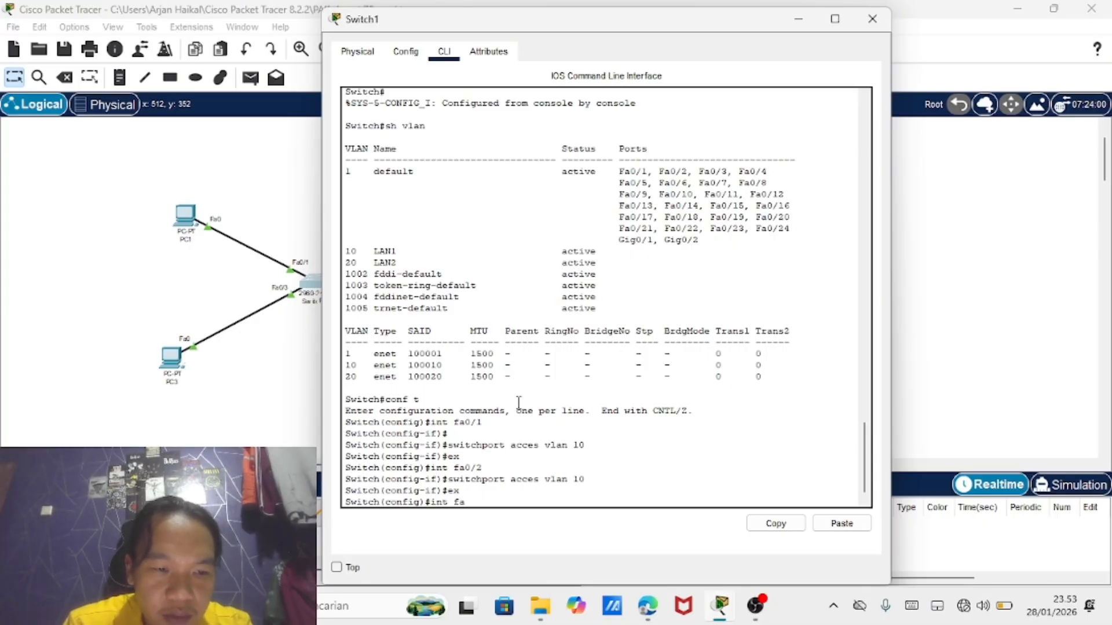
pyautogui.write('03/')
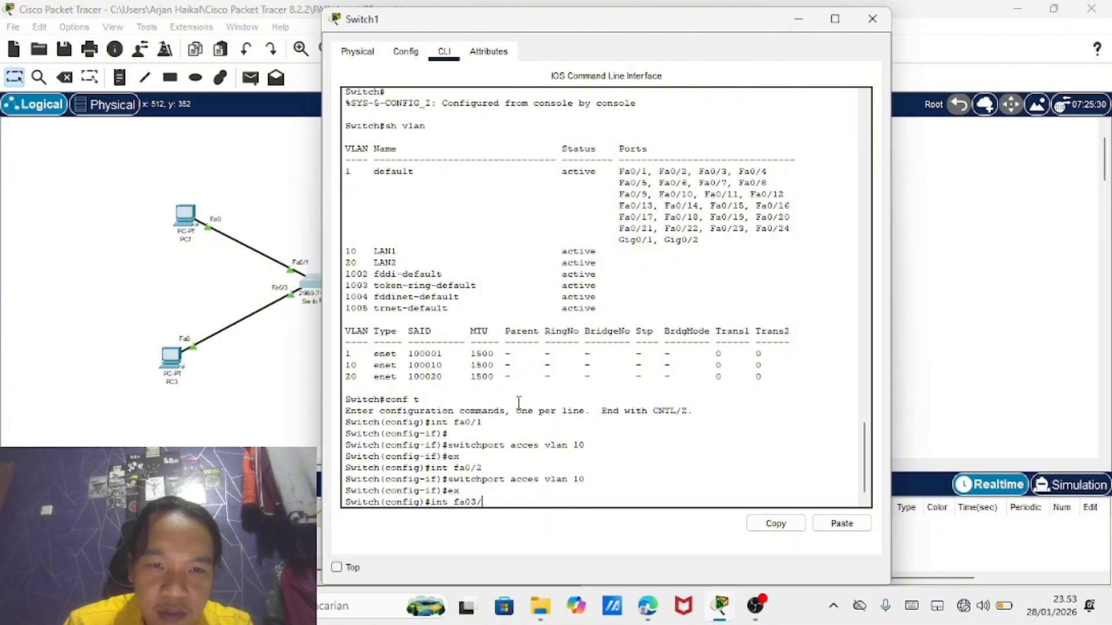
pyautogui.press('BackSpace')
pyautogui.press('BackSpace')
pyautogui.write('/')
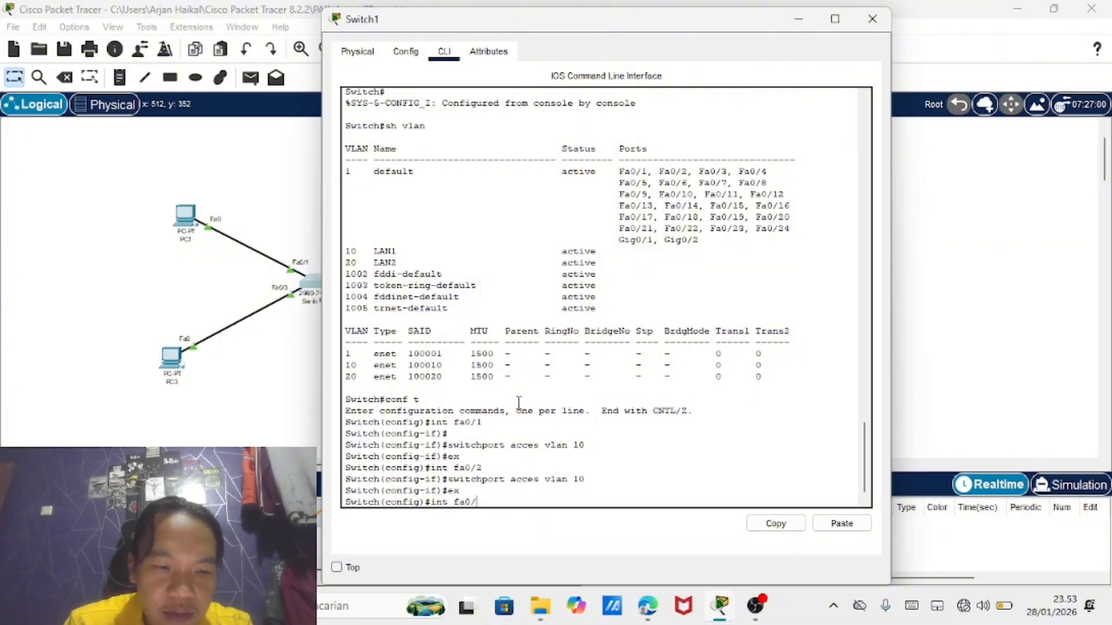
pyautogui.write('3')
pyautogui.press('Return')
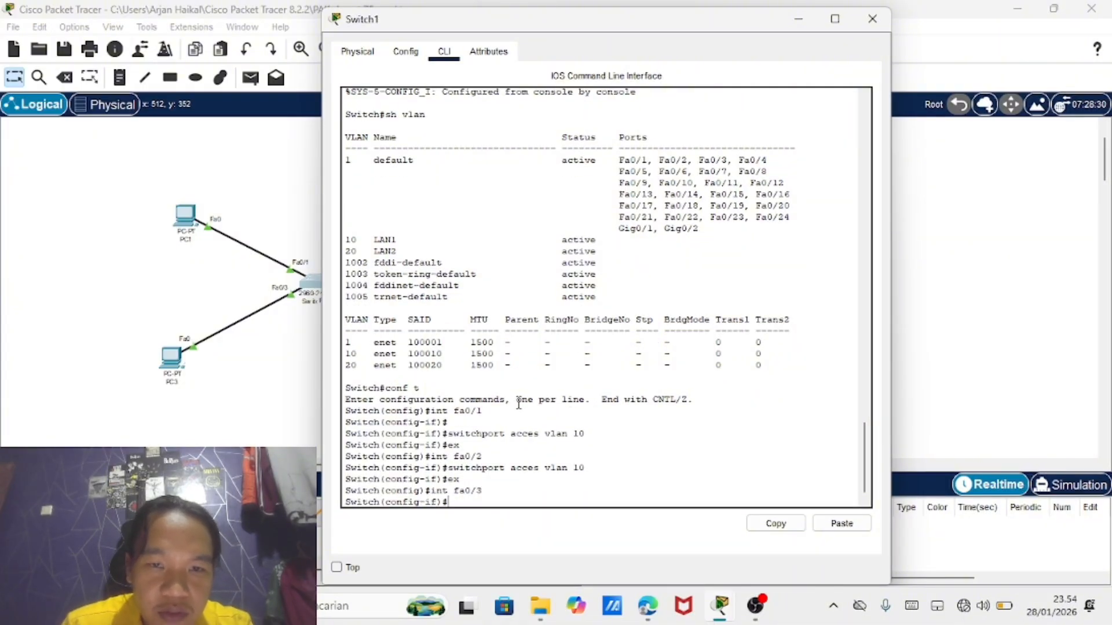
# Set VLAN 10 as the access VLAN of fa0/3 and exit to global configuration mode
pyautogui.write('swi')
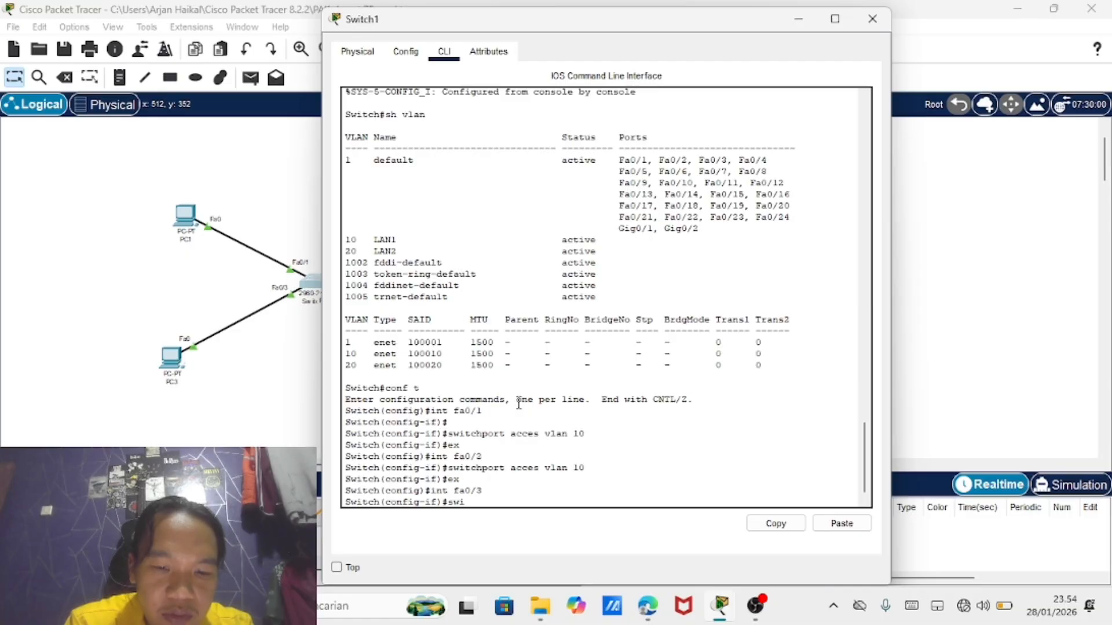
pyautogui.write('th')
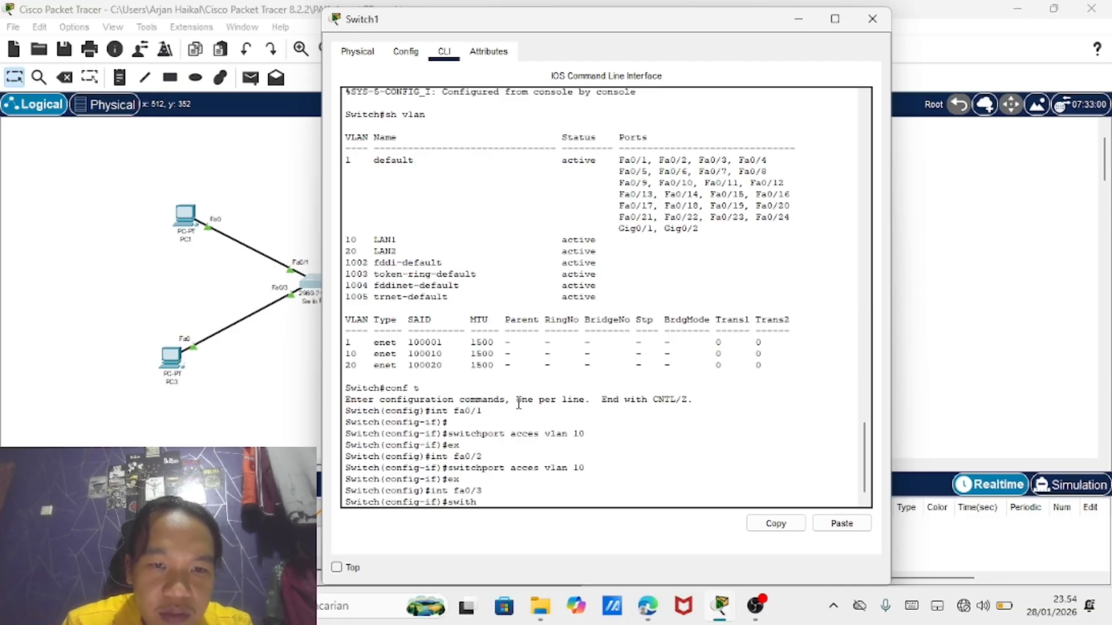
pyautogui.press('BackSpace')
pyautogui.write('ch')
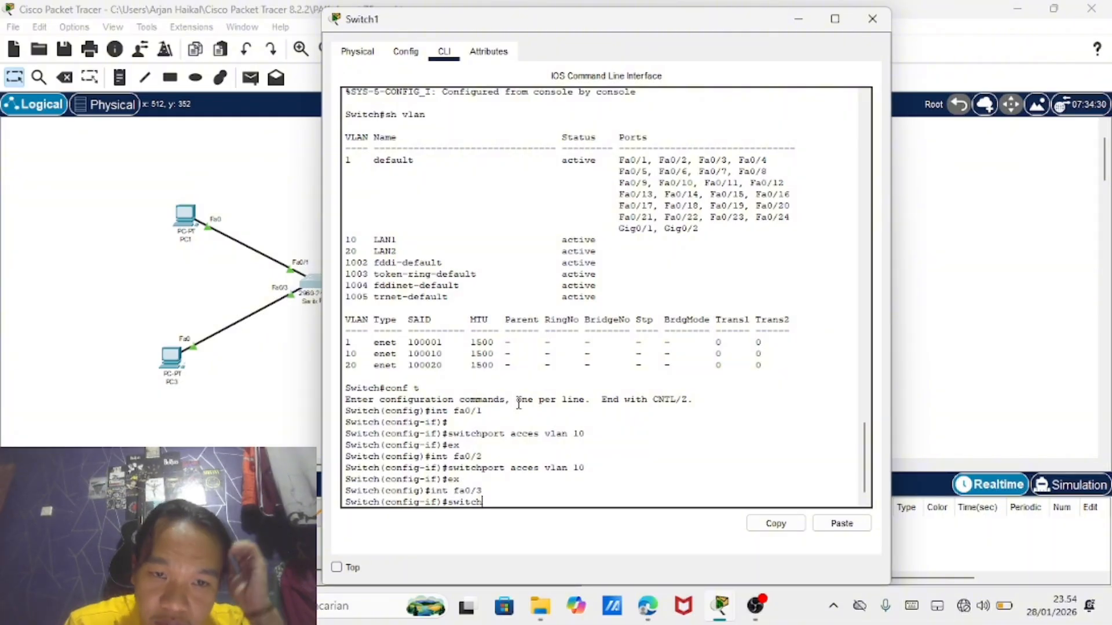
pyautogui.write('port')
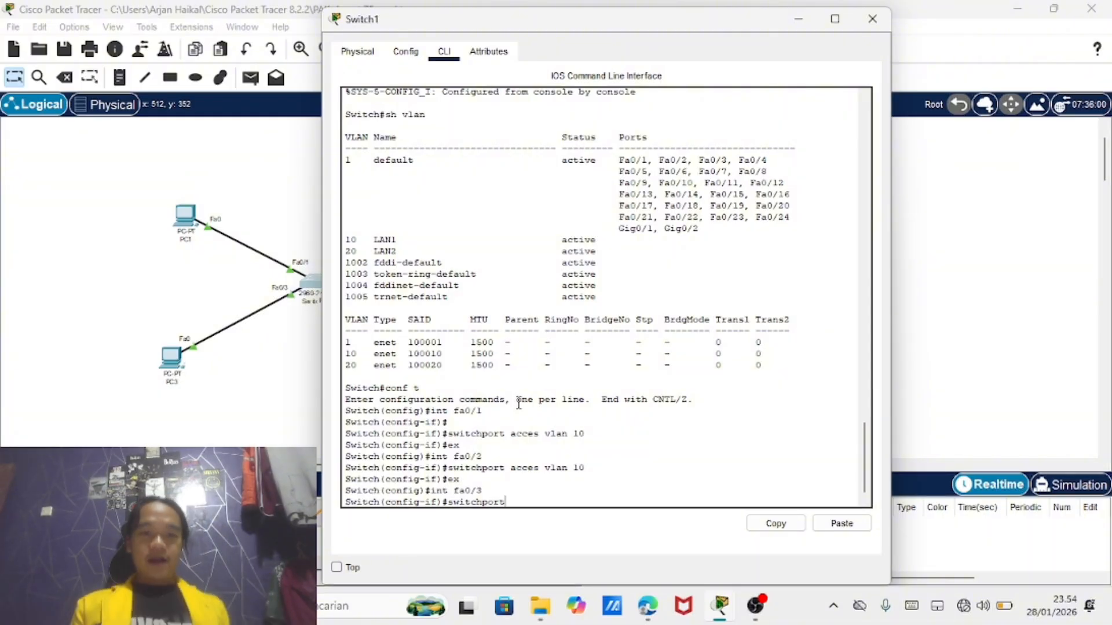
pyautogui.write(' acce')
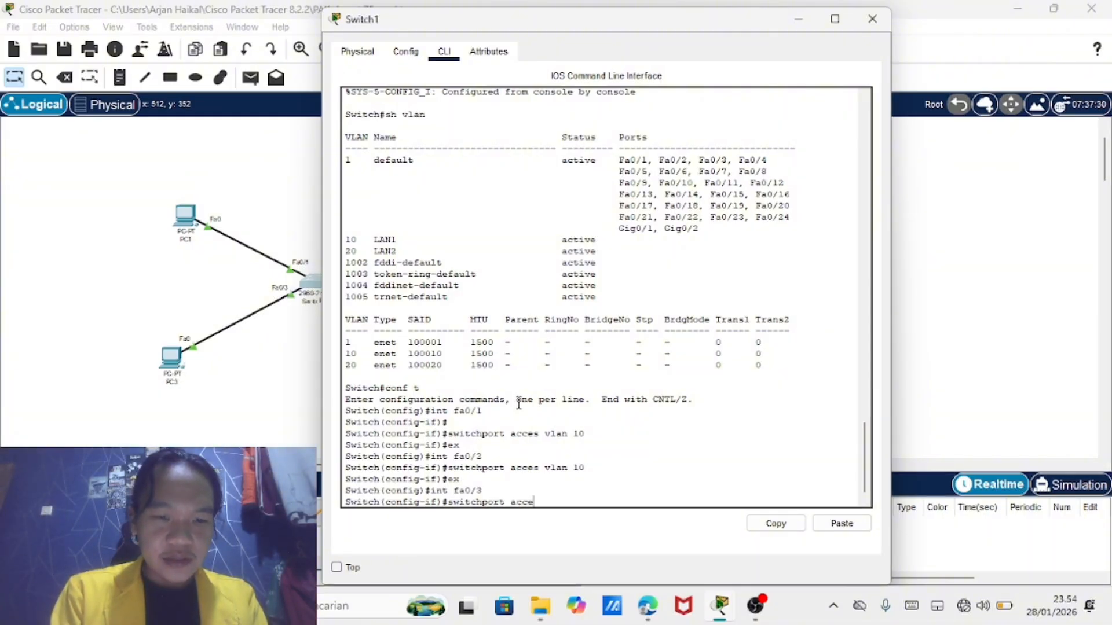
pyautogui.write('s vlan 10')
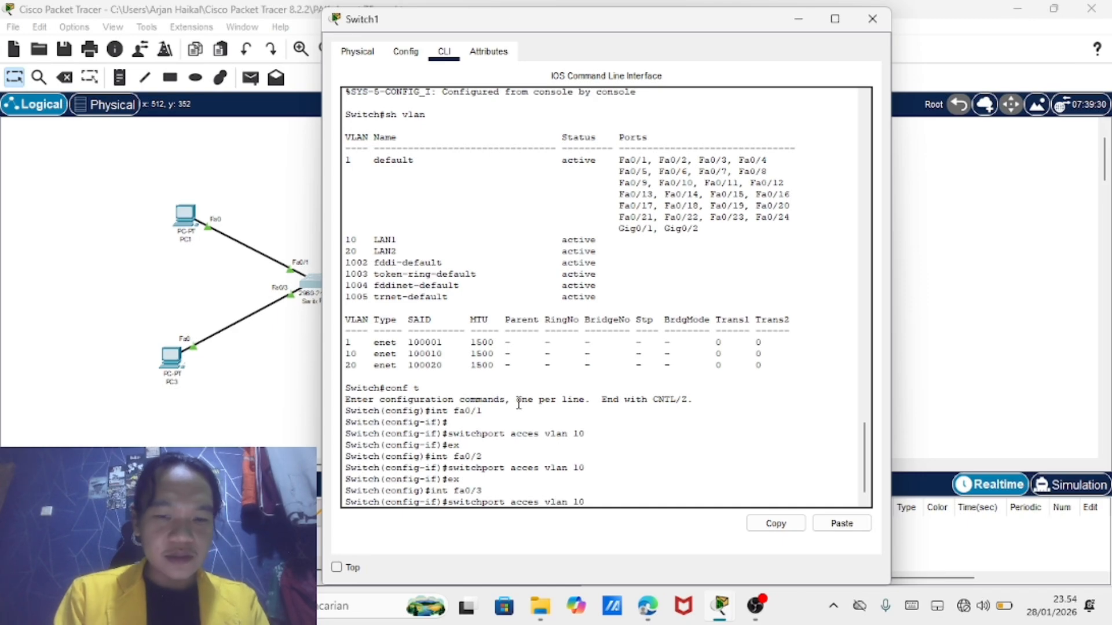
pyautogui.press('Return')
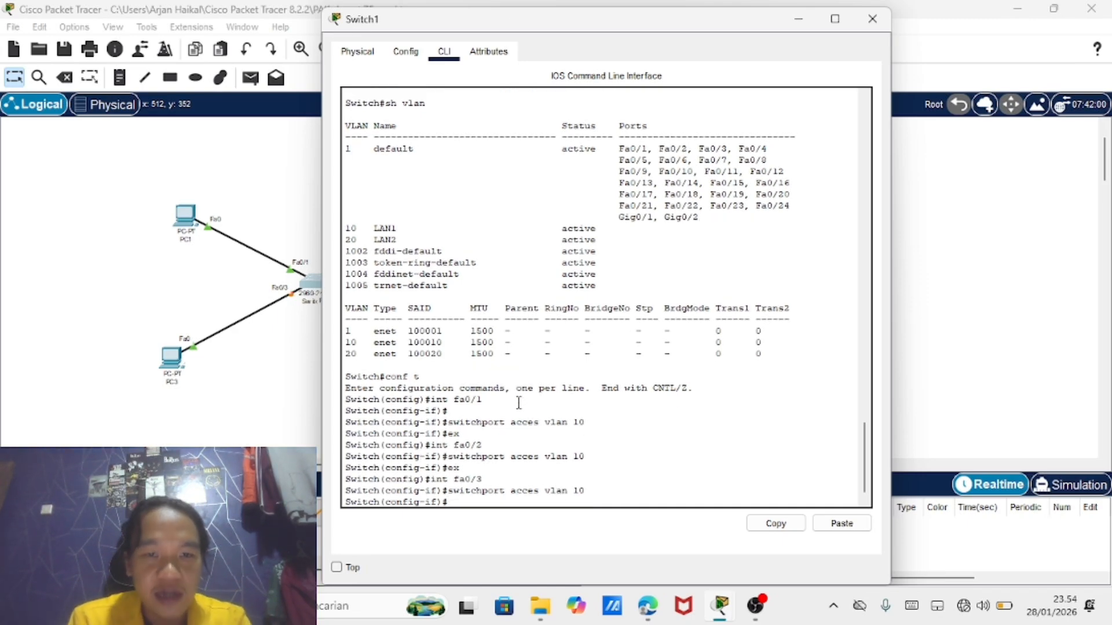
pyautogui.write('in')
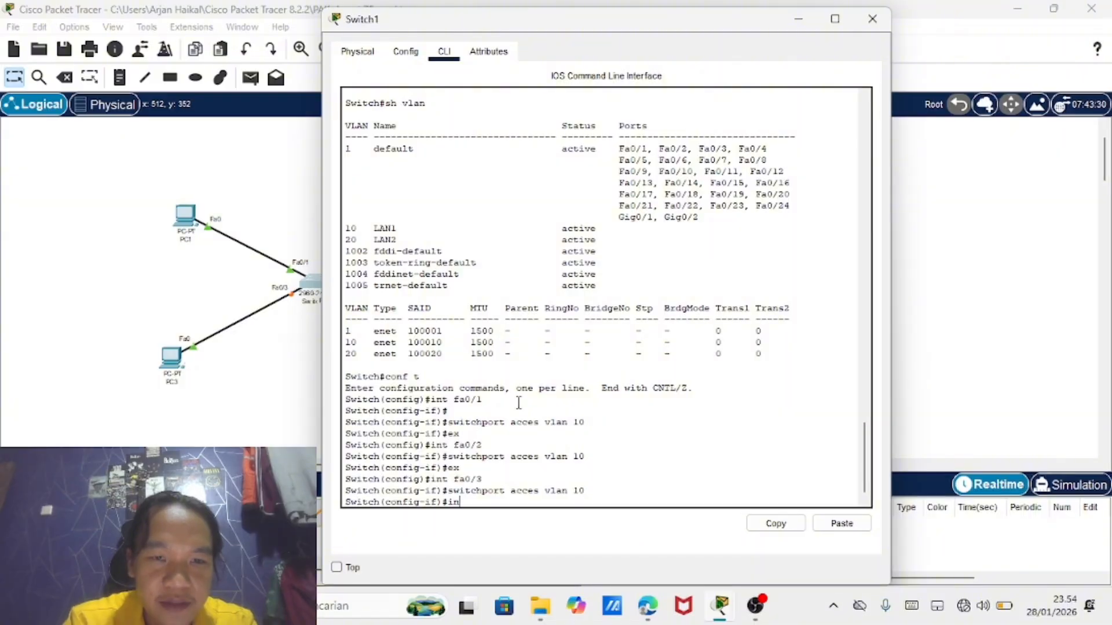
pyautogui.press('BackSpace')
pyautogui.press('BackSpace')
pyautogui.write('ex')
pyautogui.press('Return')
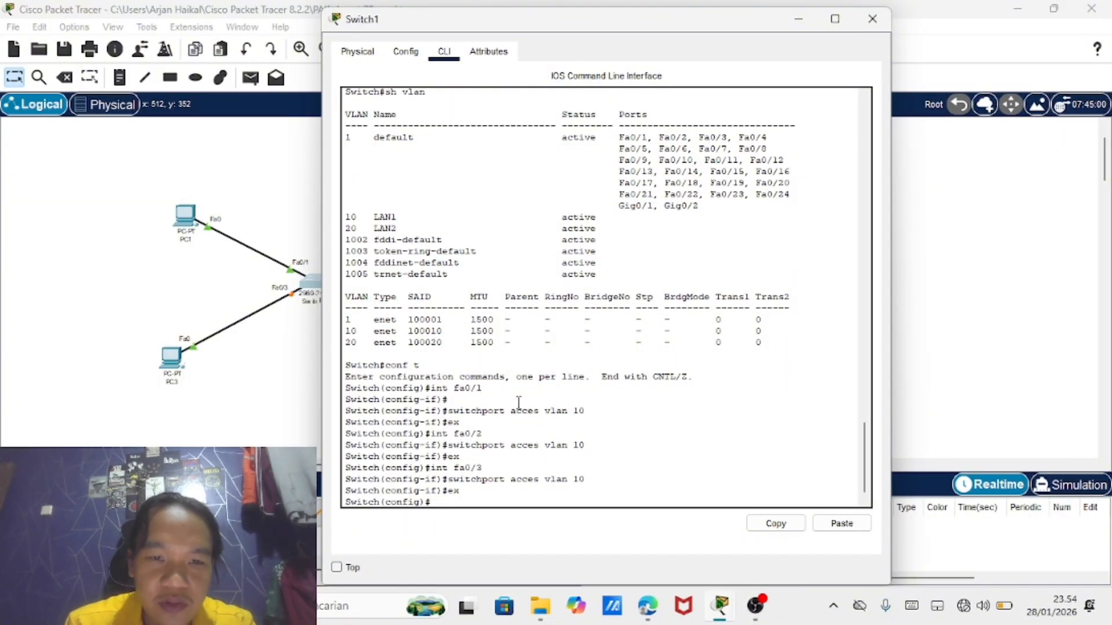
# Open interface fa0/4 for configuration from the switch's global configuration mode
pyautogui.write('int')
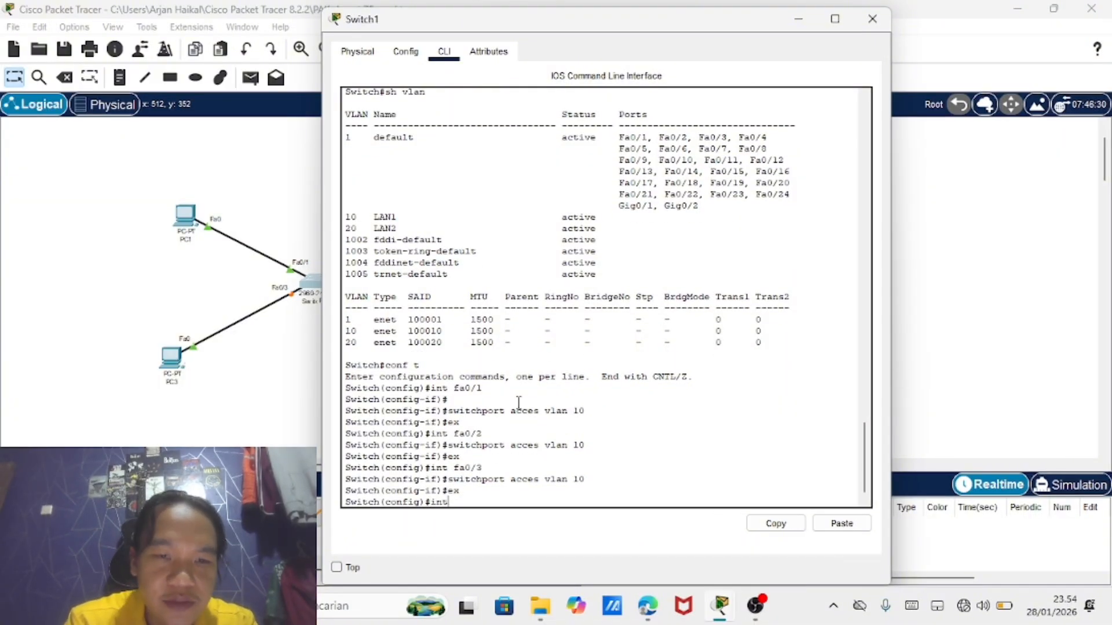
pyautogui.write(' fa')
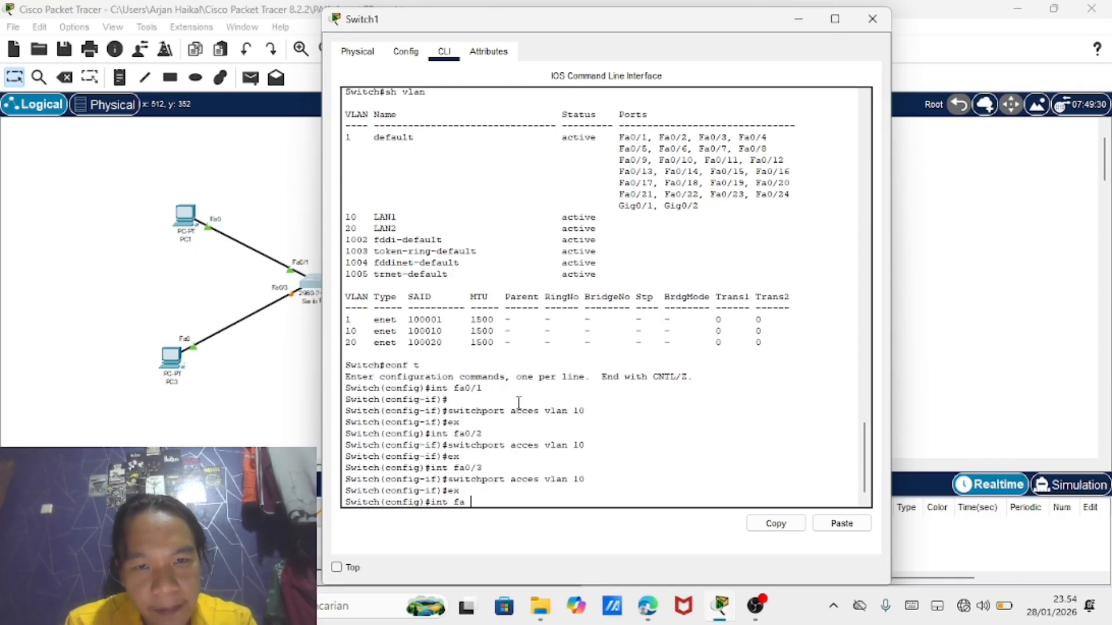
pyautogui.write(' 0')
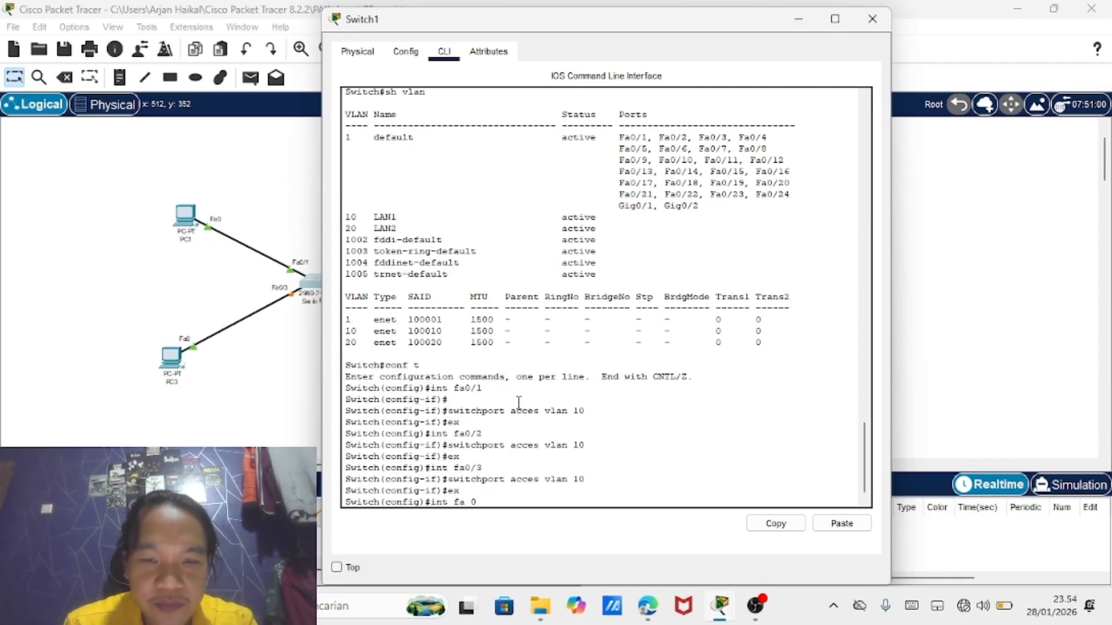
pyautogui.press('BackSpace')
pyautogui.press('BackSpace')
pyautogui.write('0/4')
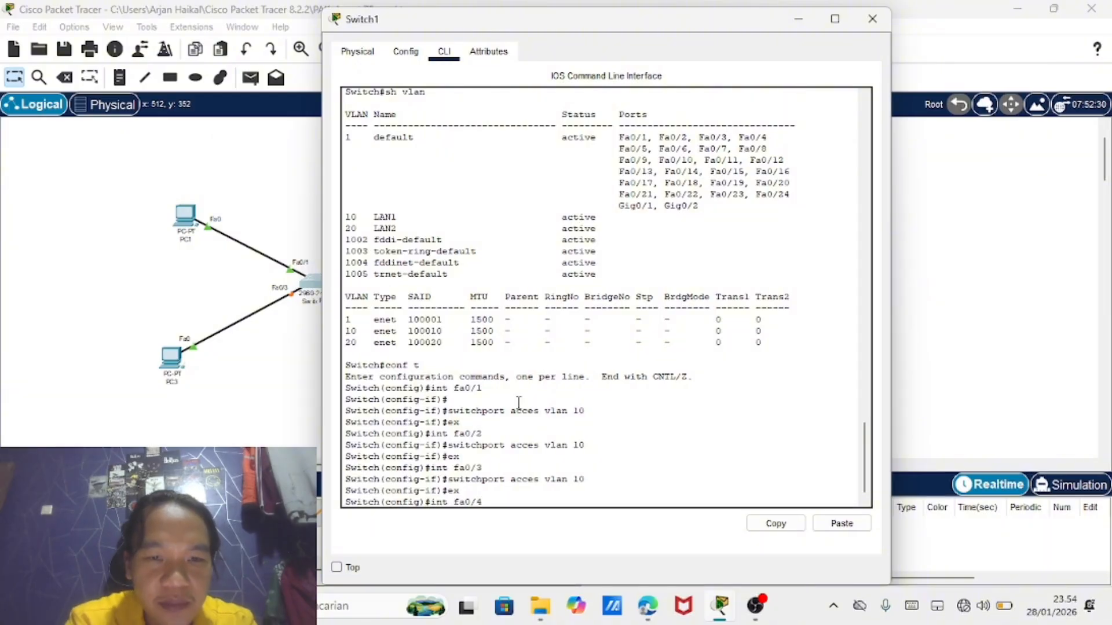
pyautogui.press('Return')
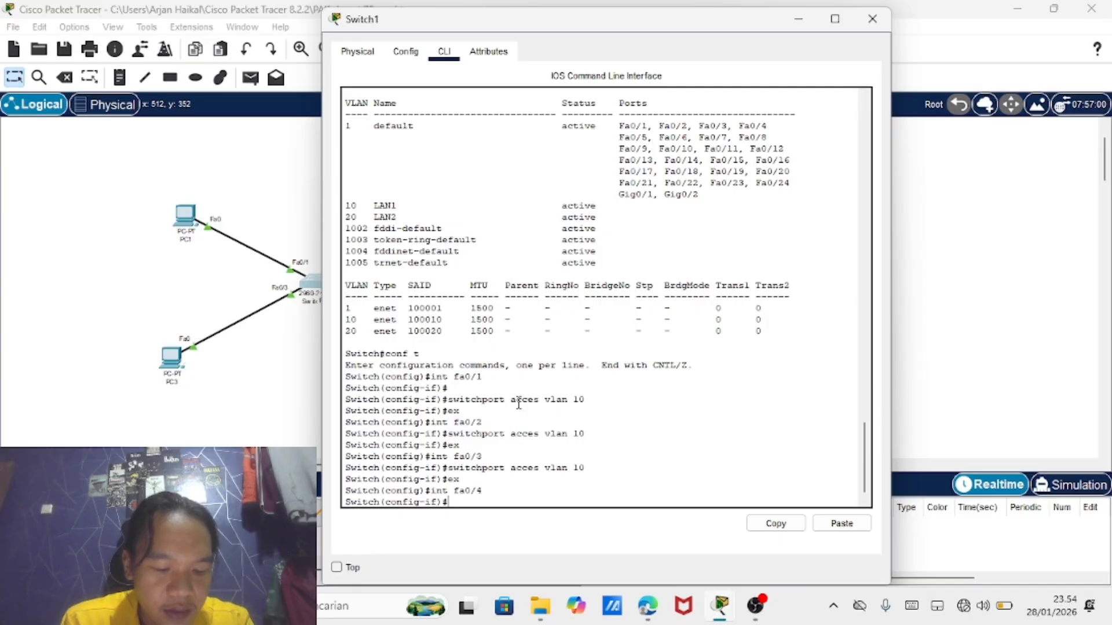
# Exit the fa0/4 interface configuration and global configuration mode back to the privileged prompt
pyautogui.write('ex')
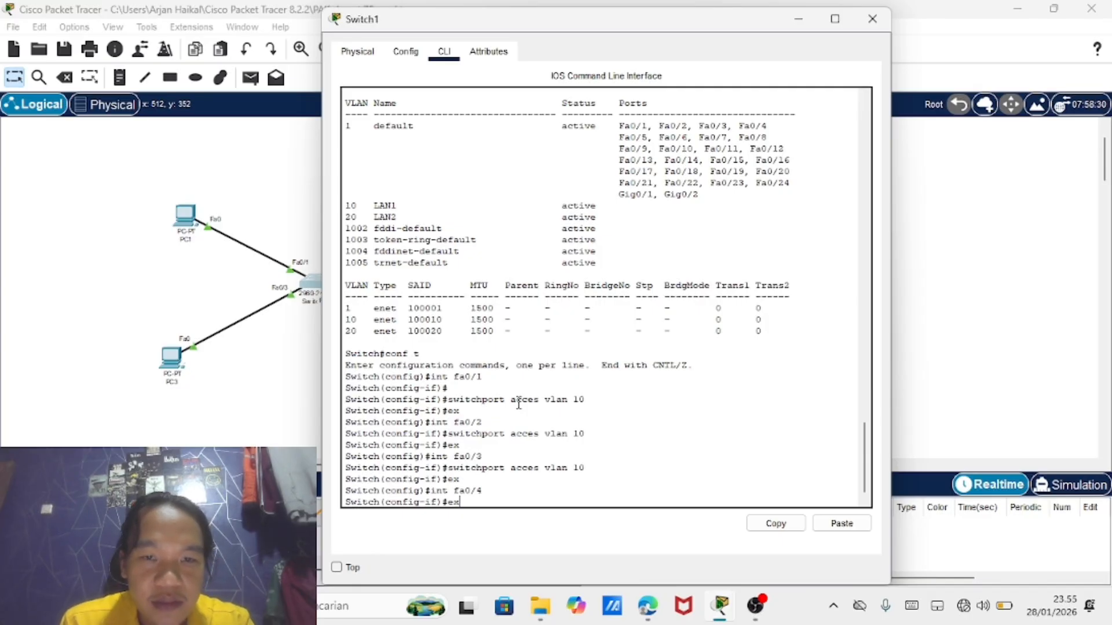
pyautogui.press('Return')
pyautogui.write('ex')
pyautogui.press('Return')
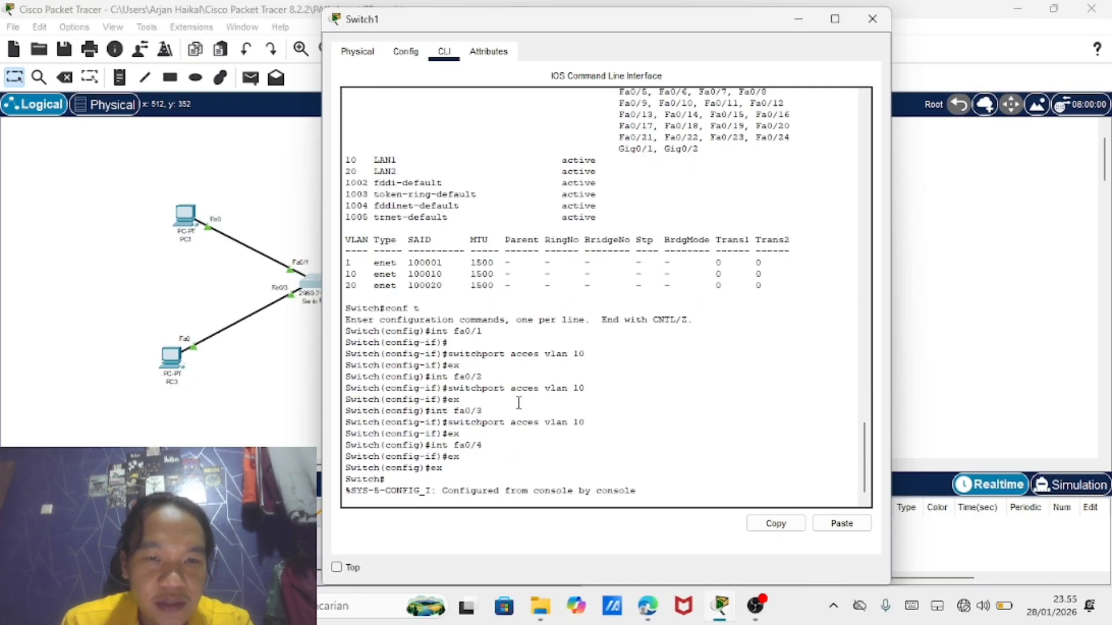
# Show the switch's VLAN table with sh vlan, review the port assignments, and close the switch window
pyautogui.write('sh')
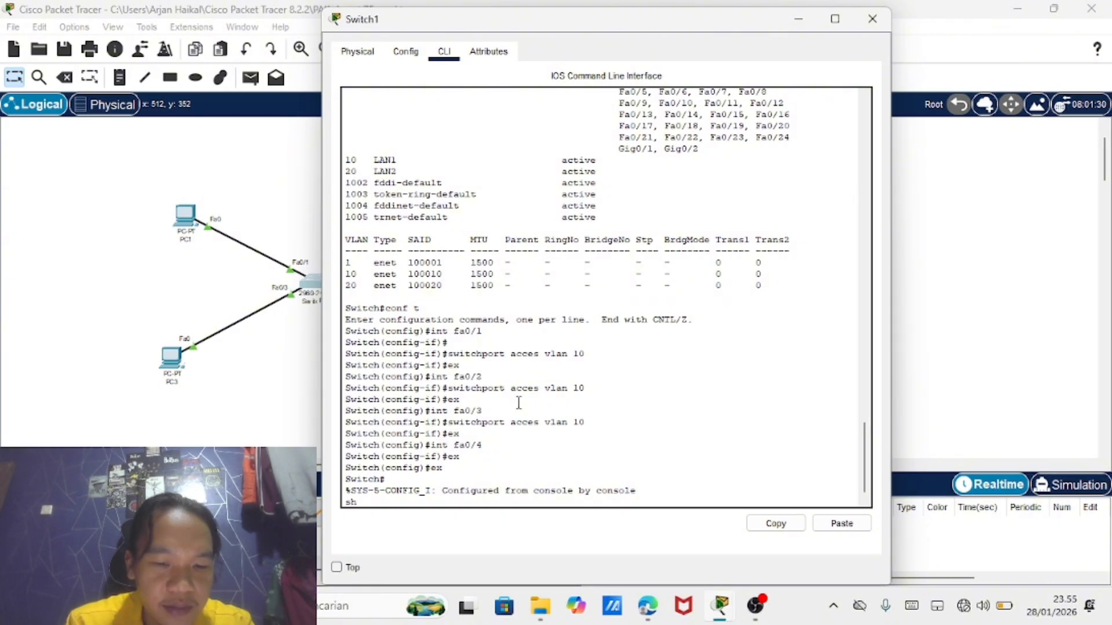
pyautogui.write(' vlan')
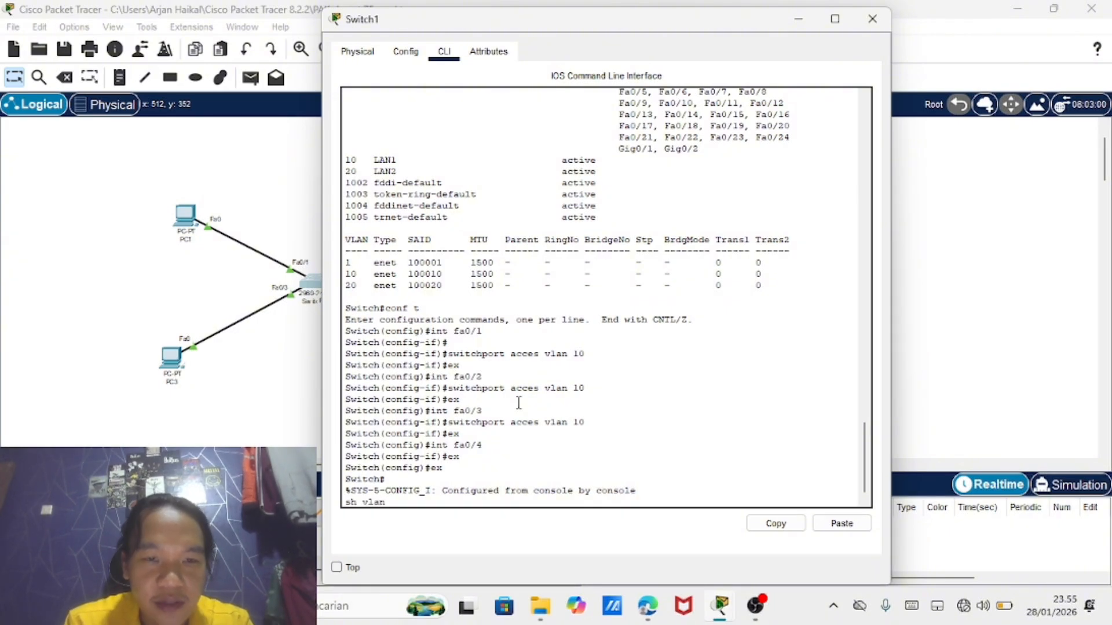
pyautogui.press('Return')
pyautogui.scroll(2, 493, 302)
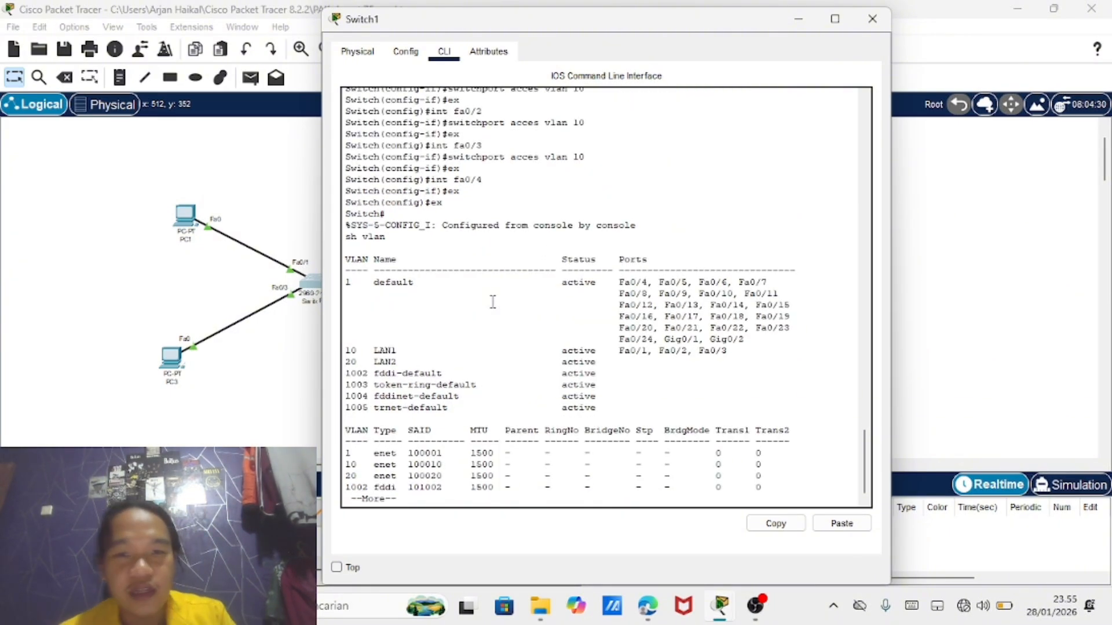
pyautogui.scroll(-1, 493, 301)
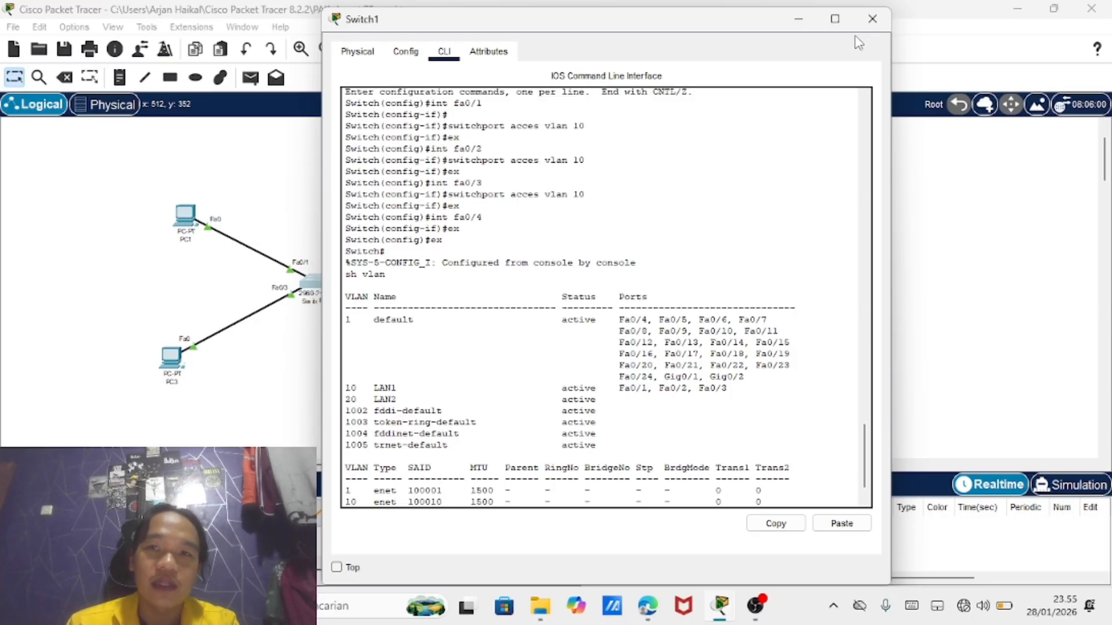
pyautogui.click(877, 20)
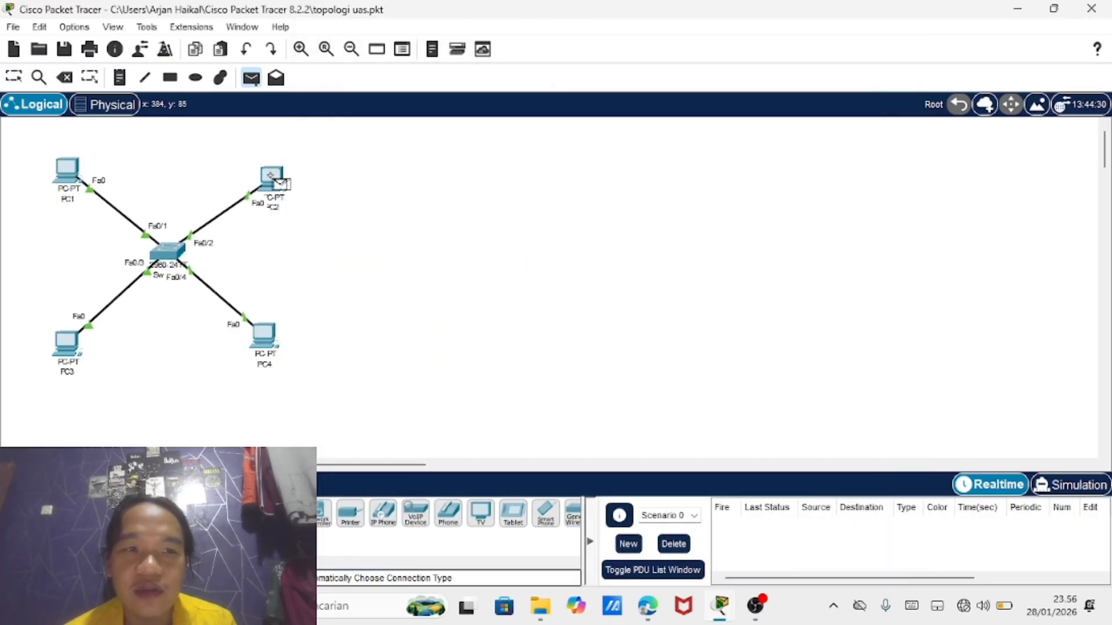
# Test connectivity with simple PDUs from PC2 to PC1 and from PC4 to PC3, plus another between PC4 and PC2
pyautogui.click(273, 176)
pyautogui.click(68, 170)
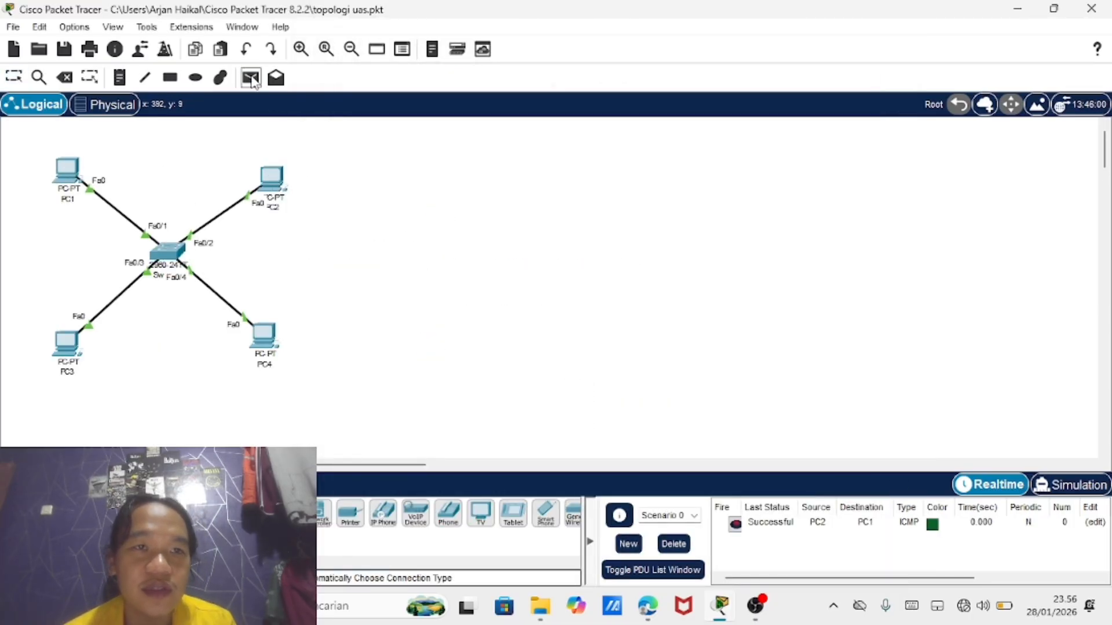
pyautogui.click(250, 79)
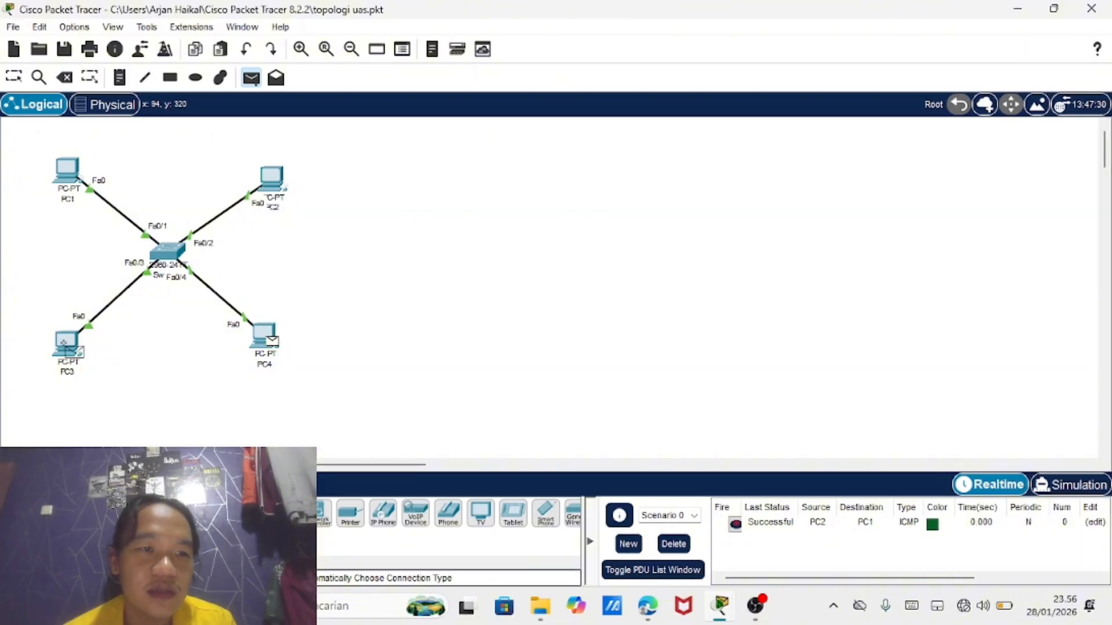
pyautogui.click(67, 346)
pyautogui.click(251, 81)
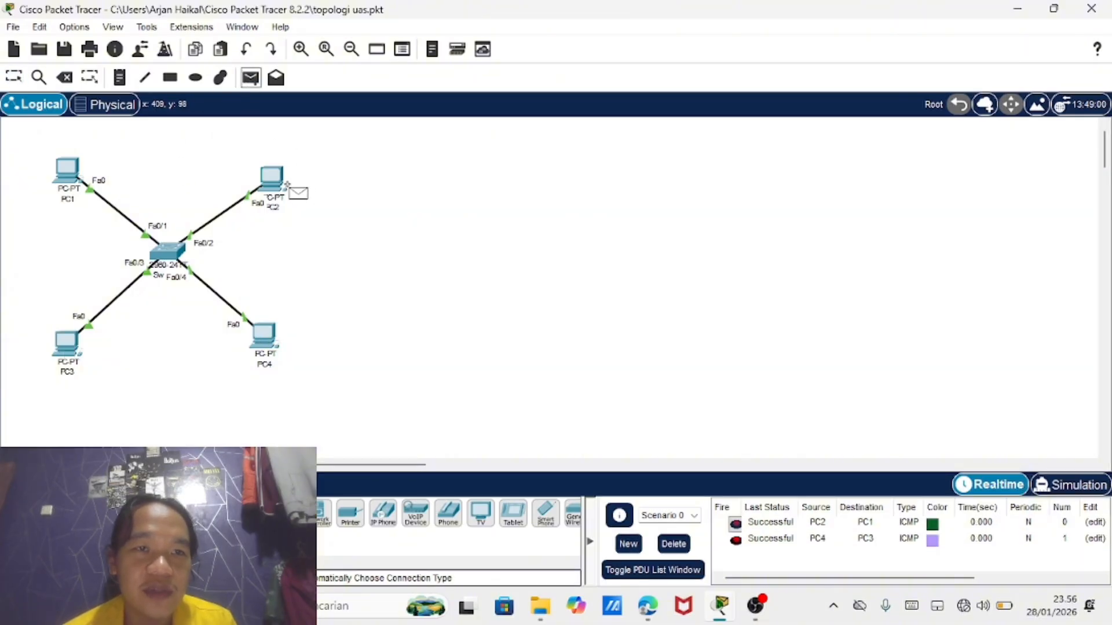
pyautogui.click(268, 335)
pyautogui.click(282, 189)
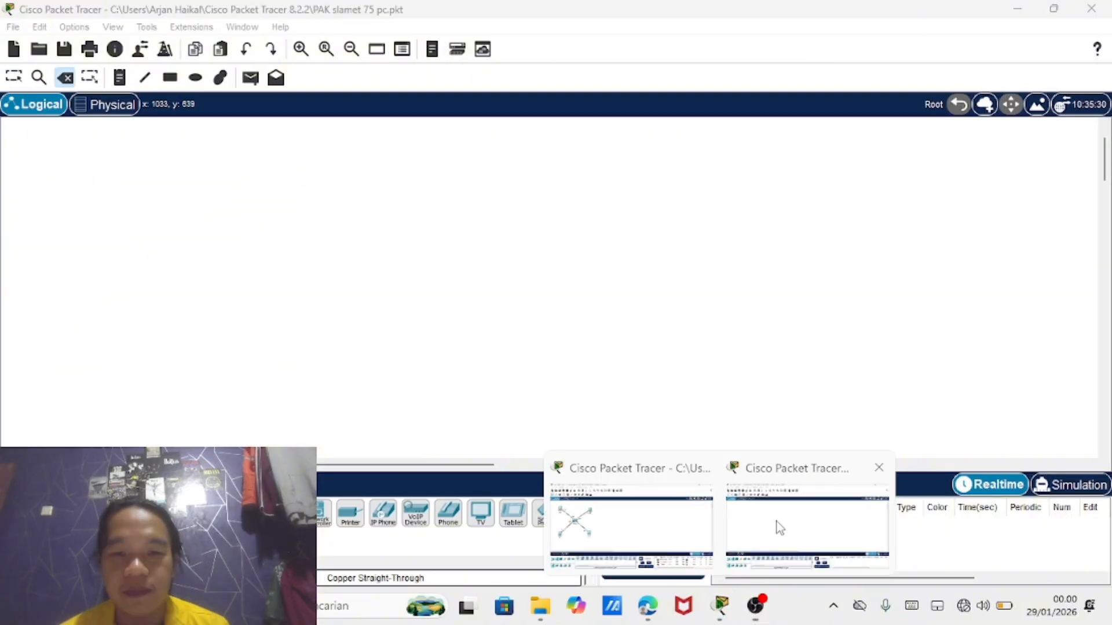
# Switch to the other open Packet Tracer file with the empty workspace and place two PCs side by side
pyautogui.click(776, 526)
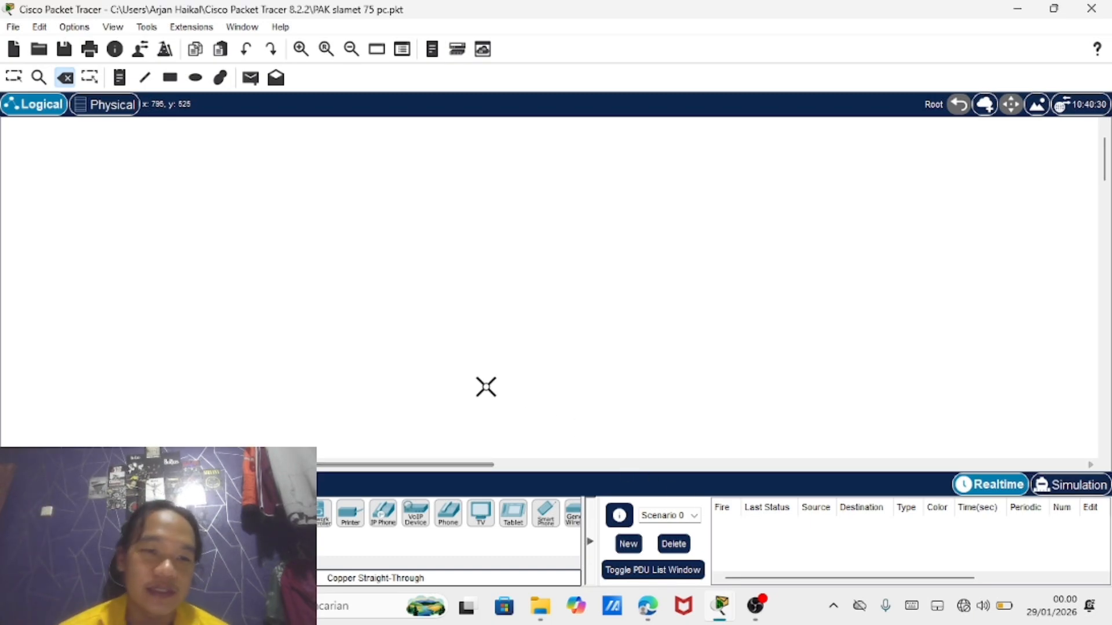
pyautogui.click(21, 80)
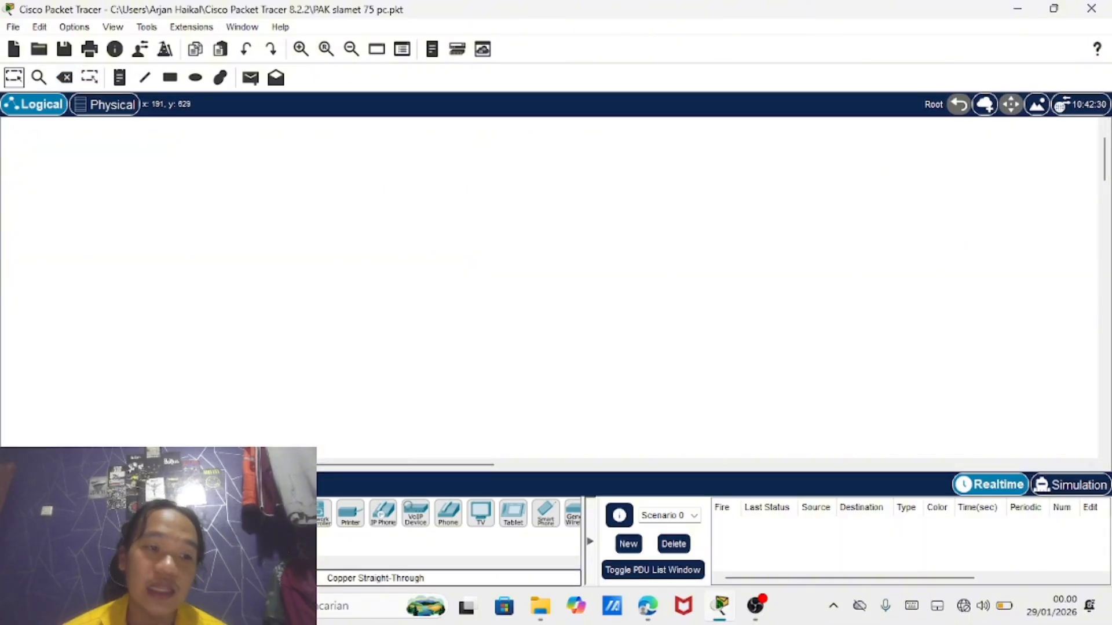
pyautogui.moveTo(188, 514); pyautogui.dragTo(271, 258)
pyautogui.moveTo(187, 514); pyautogui.dragTo(482, 267)
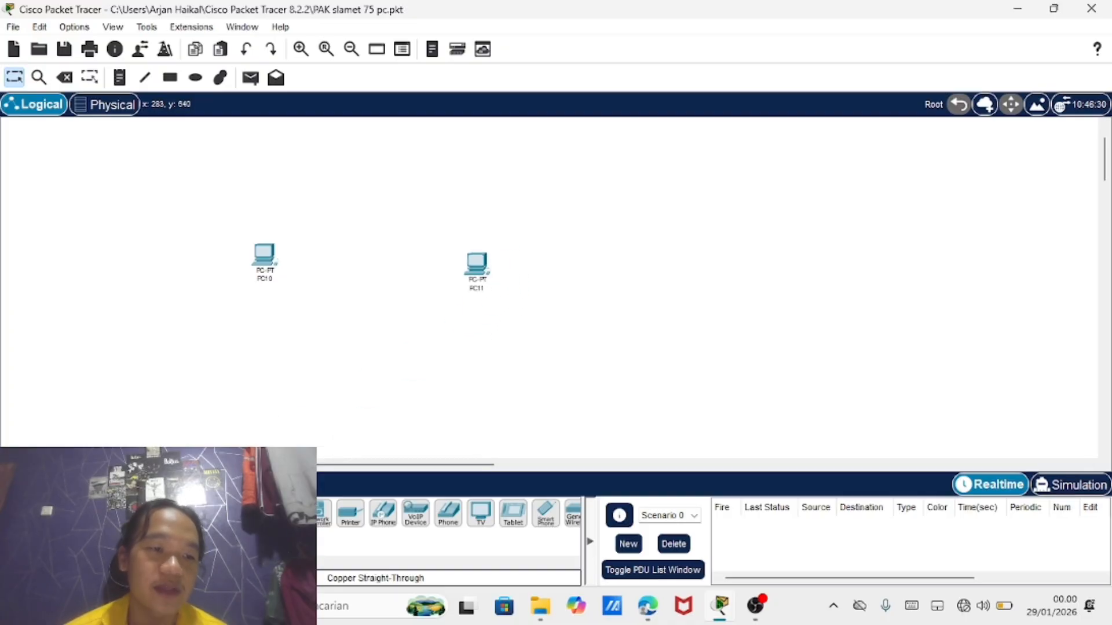
# Place an AP-PT access point between the two PCs and move PC11 slightly to line up with it
pyautogui.click(14, 513)
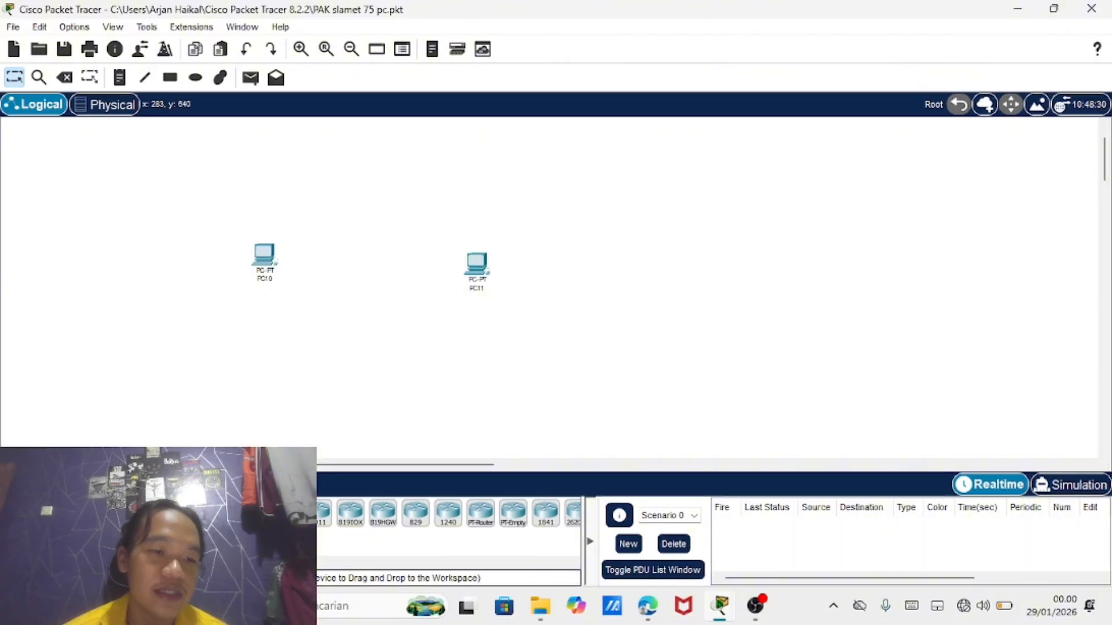
pyautogui.click(98, 549)
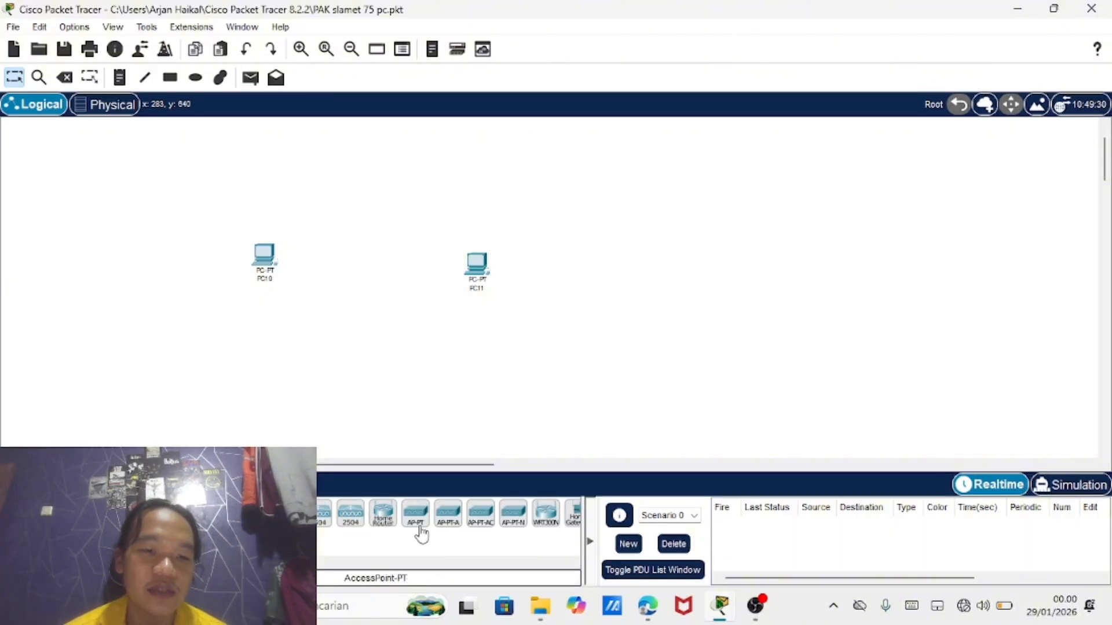
pyautogui.moveTo(421, 532); pyautogui.dragTo(370, 258)
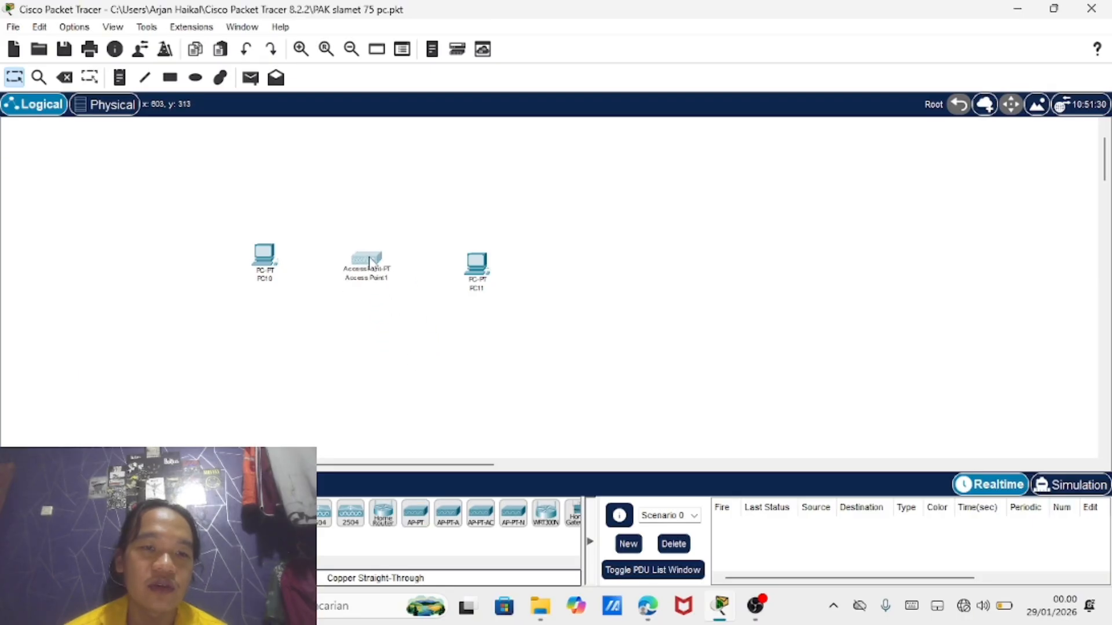
pyautogui.moveTo(476, 268); pyautogui.dragTo(472, 264)
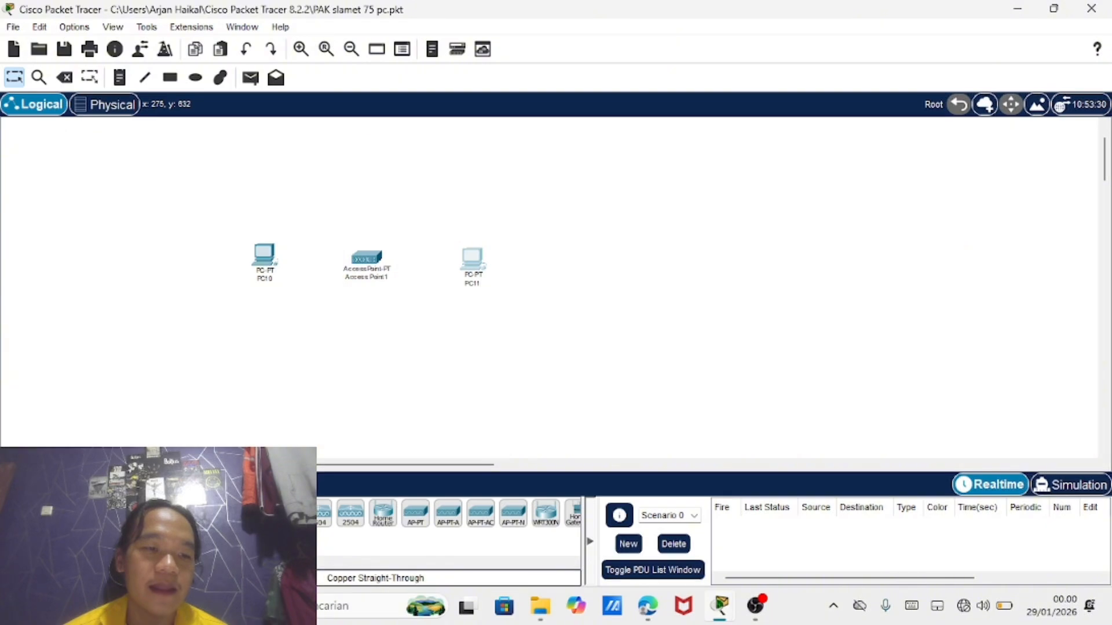
# With PC10 powered off, replace its Ethernet module with a WMP300N wireless module, power it back on, and close its window
pyautogui.click(262, 270)
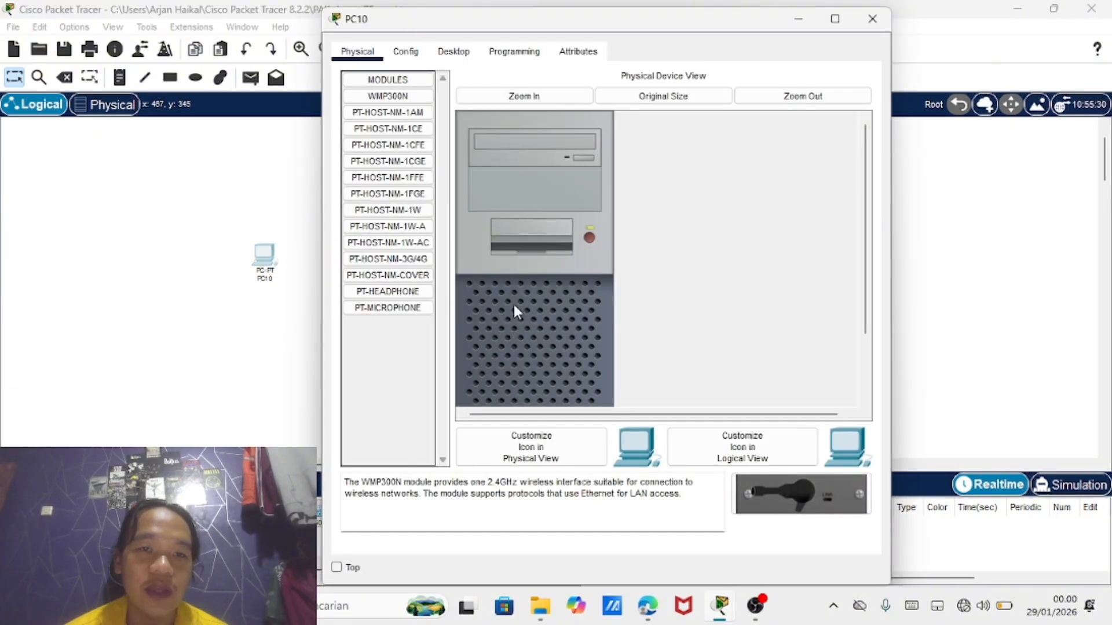
pyautogui.scroll(-3, 564, 387)
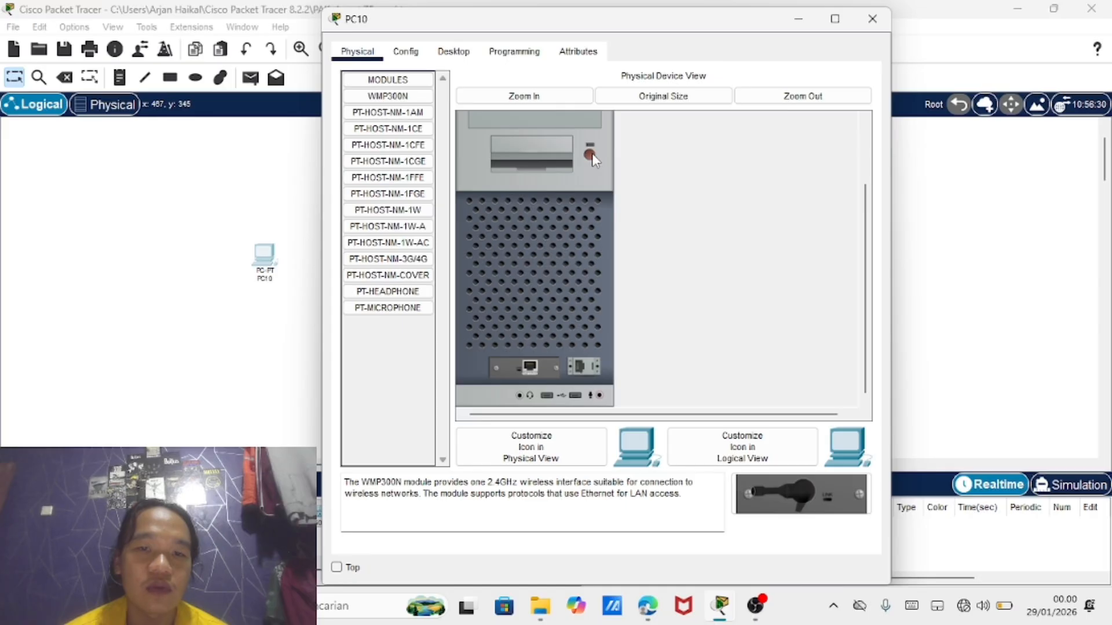
pyautogui.moveTo(527, 380); pyautogui.dragTo(367, 409)
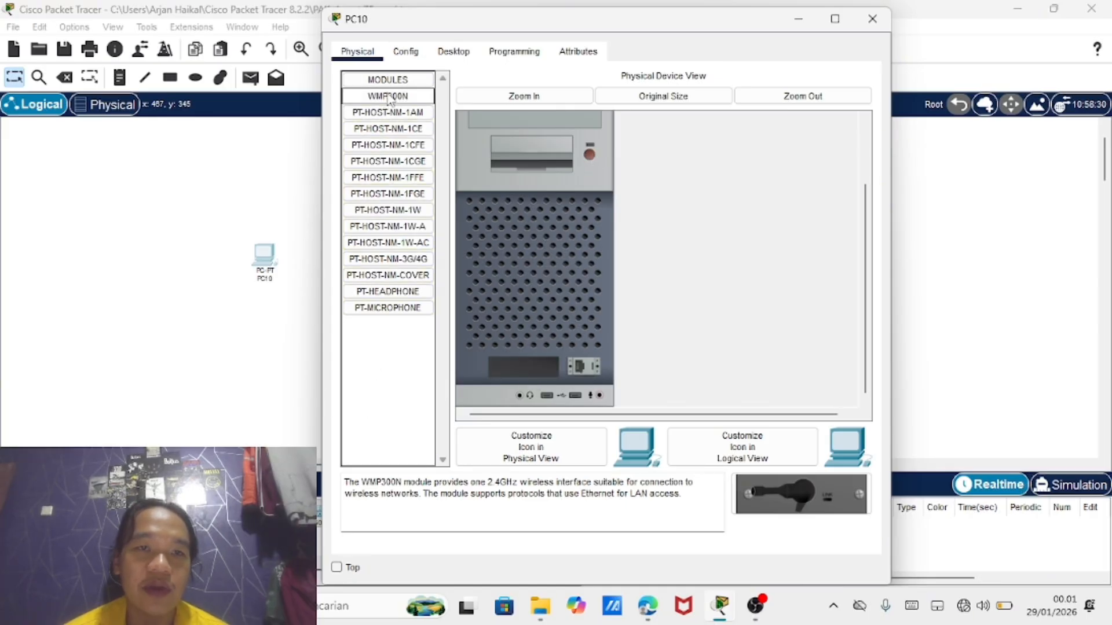
pyautogui.moveTo(388, 97); pyautogui.dragTo(538, 359)
pyautogui.click(589, 158)
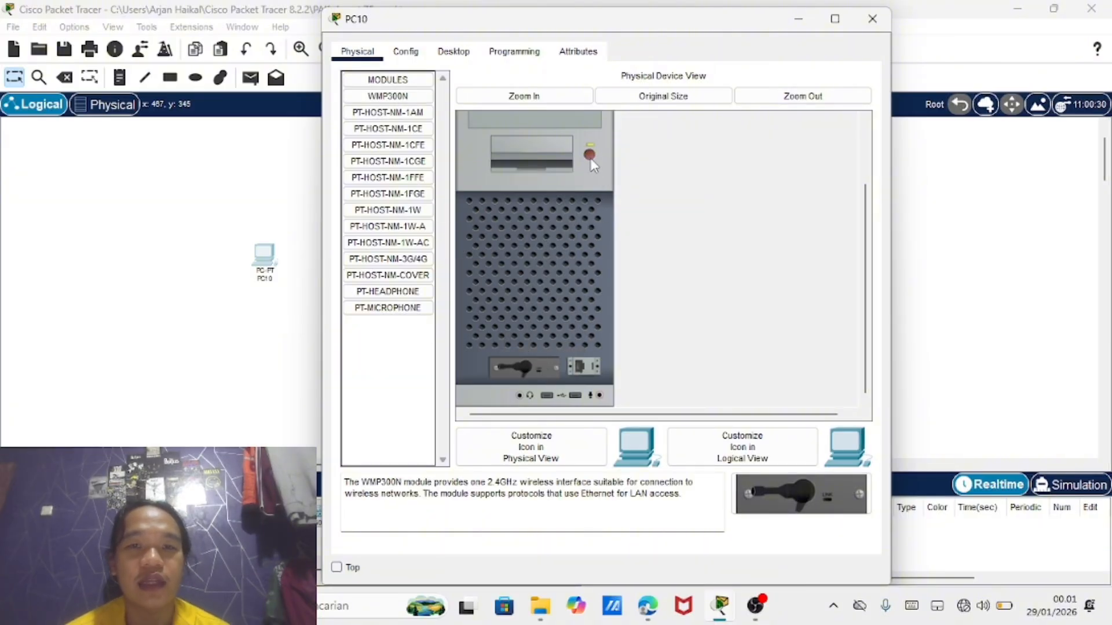
pyautogui.click(872, 21)
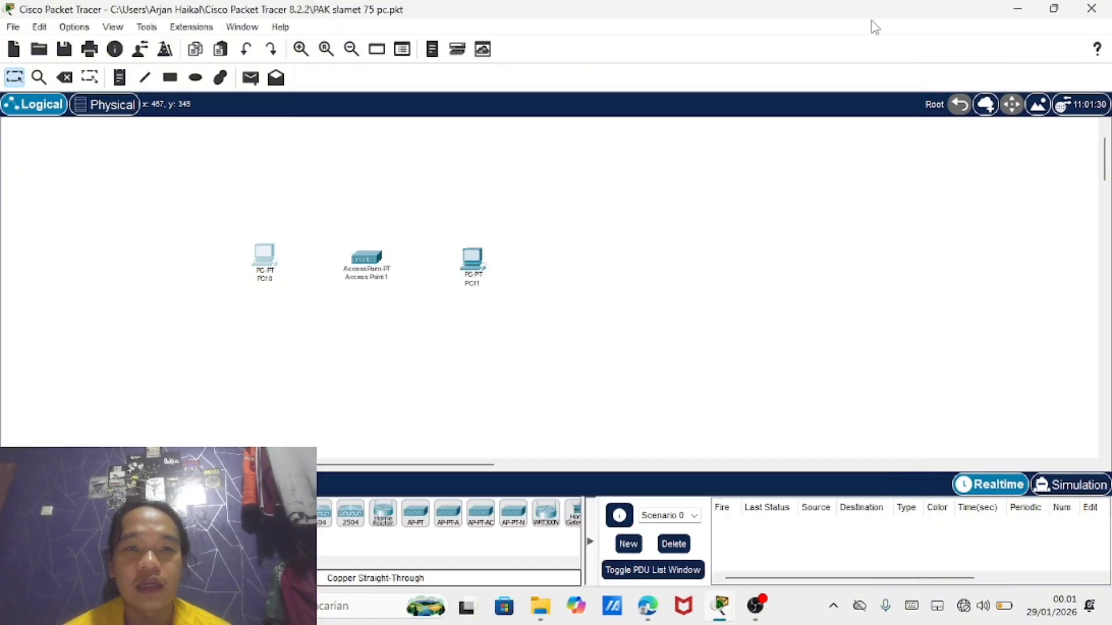
# Power off PC11, swap its Ethernet module for a WMP300N wireless module, power it back on, and close its window
pyautogui.click(476, 268)
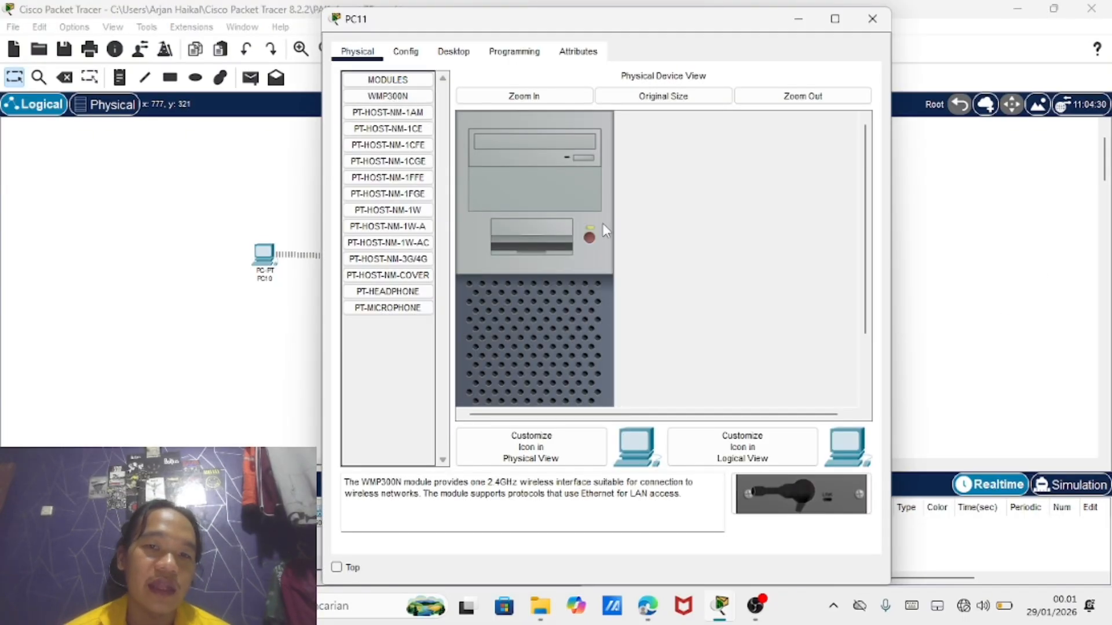
pyautogui.click(590, 237)
pyautogui.scroll(-3, 523, 246)
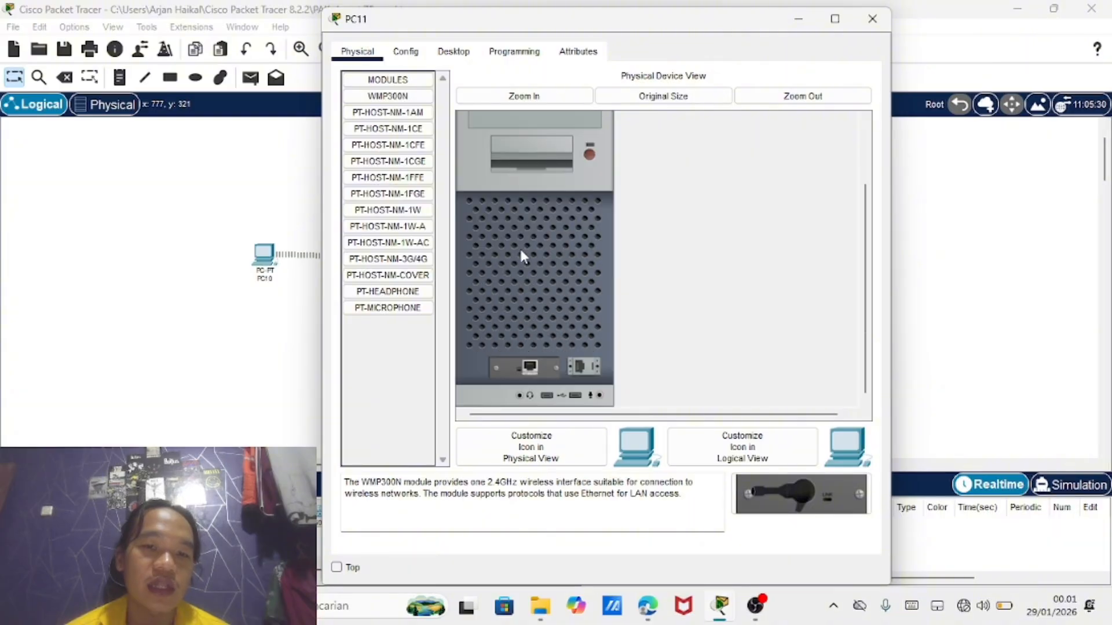
pyautogui.moveTo(531, 363); pyautogui.dragTo(405, 392)
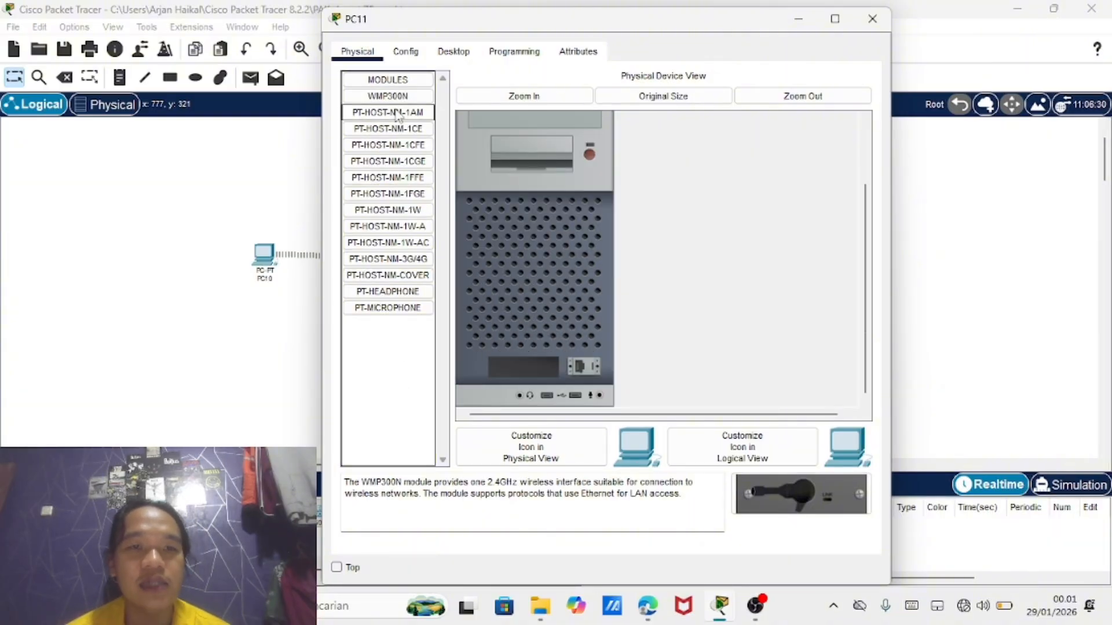
pyautogui.moveTo(392, 102); pyautogui.dragTo(533, 369)
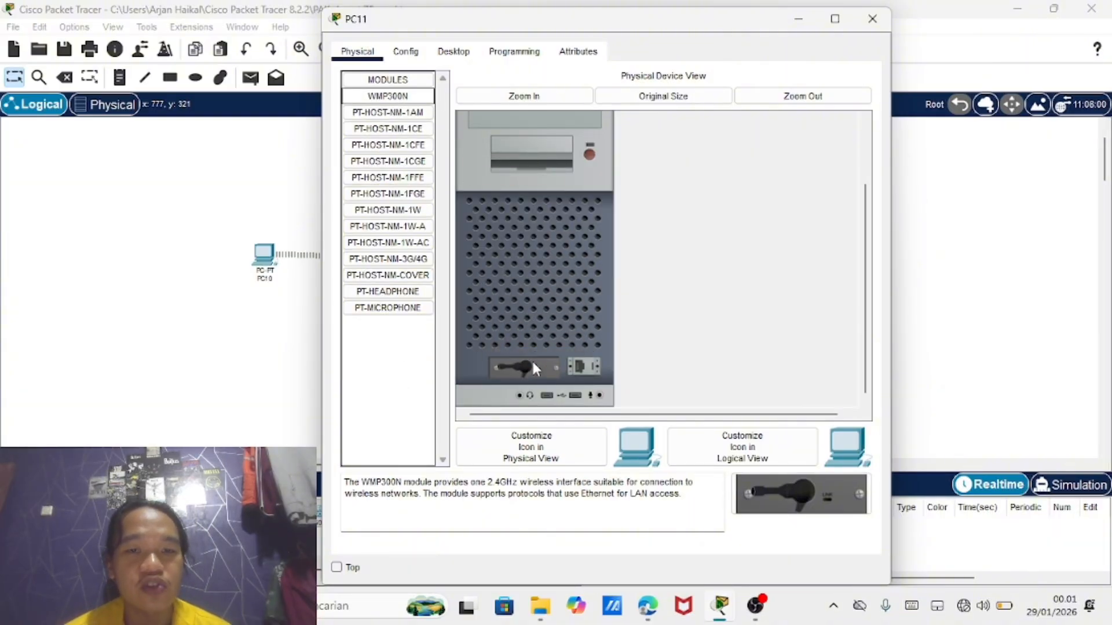
pyautogui.click(589, 154)
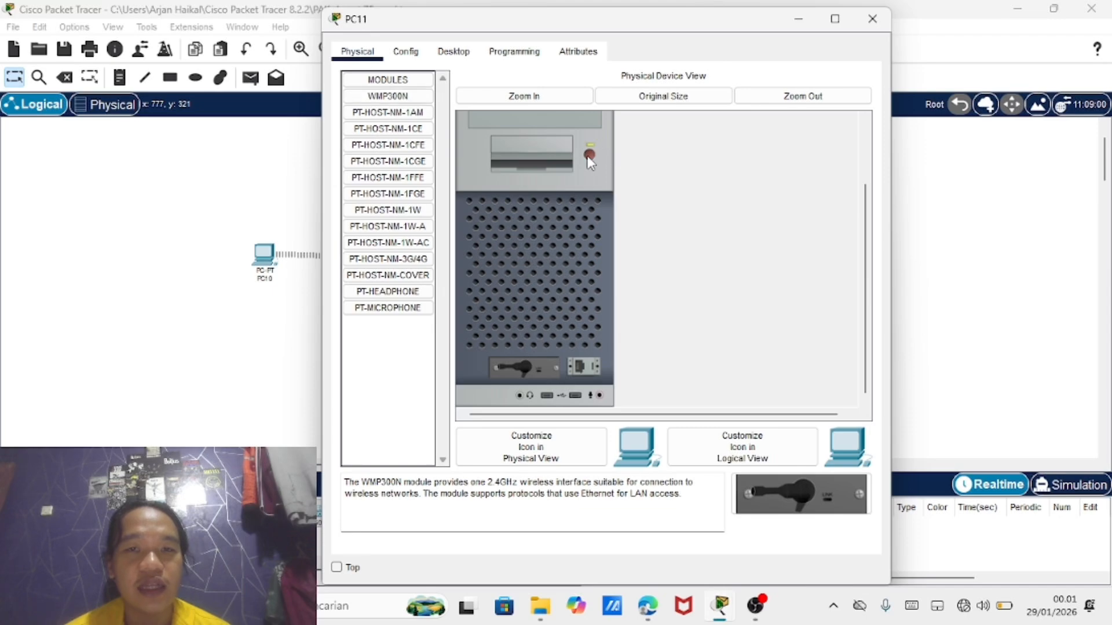
pyautogui.click(872, 18)
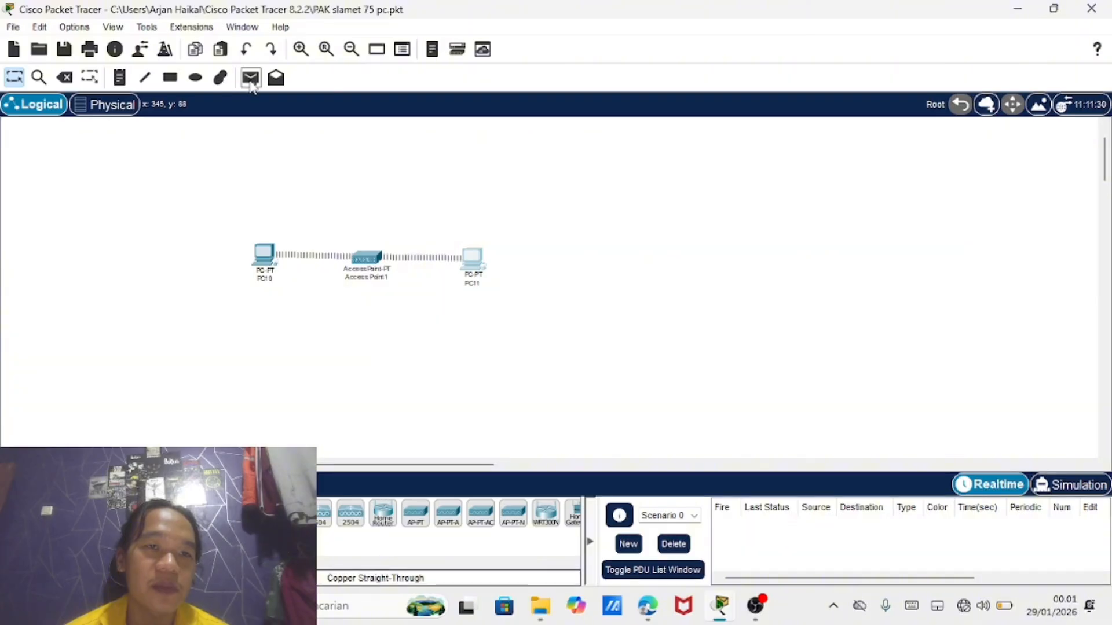
# Test the wireless connection by sending a simple PDU from PC10 to PC11
pyautogui.click(250, 79)
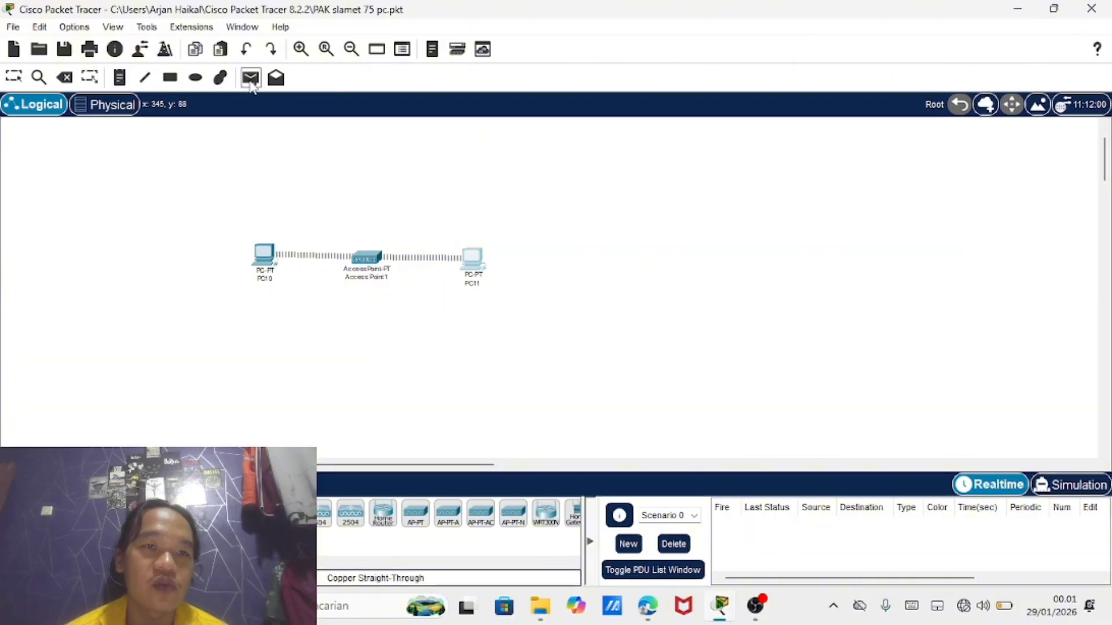
pyautogui.click(266, 255)
pyautogui.click(474, 261)
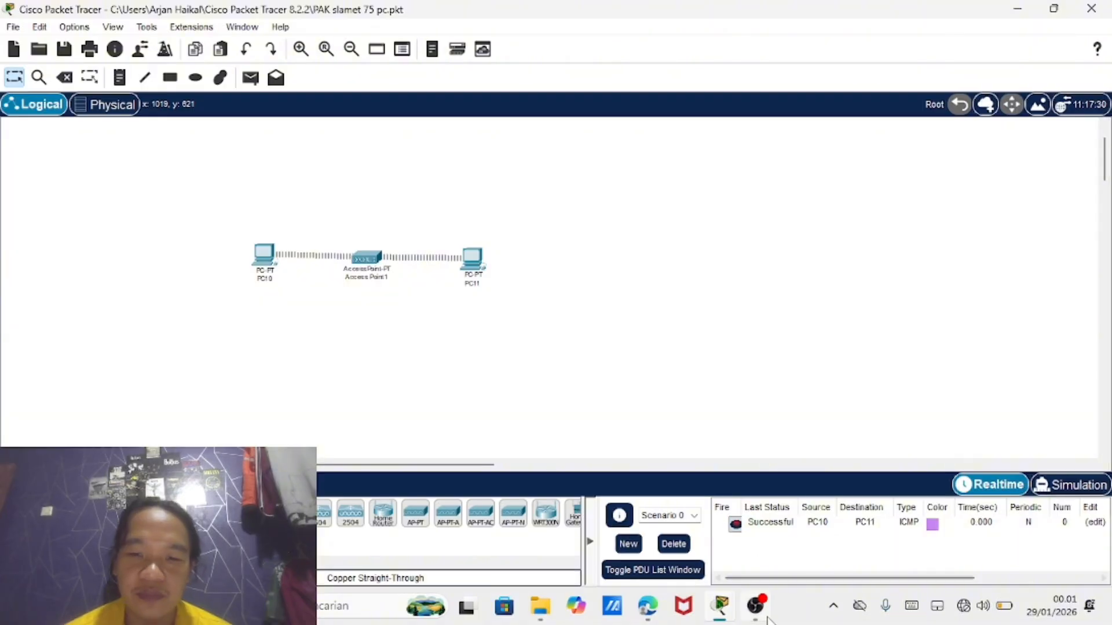
pyautogui.moveTo(755, 618)
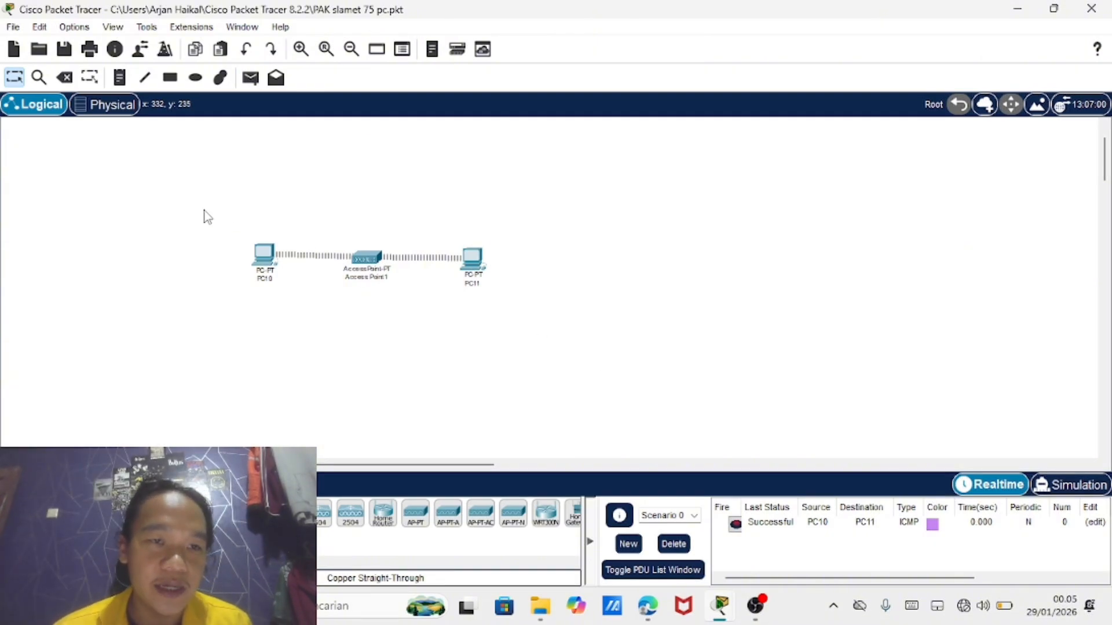
# Select PC10, the access point and PC11 together and delete them from the workspace
pyautogui.moveTo(218, 217); pyautogui.dragTo(556, 335)
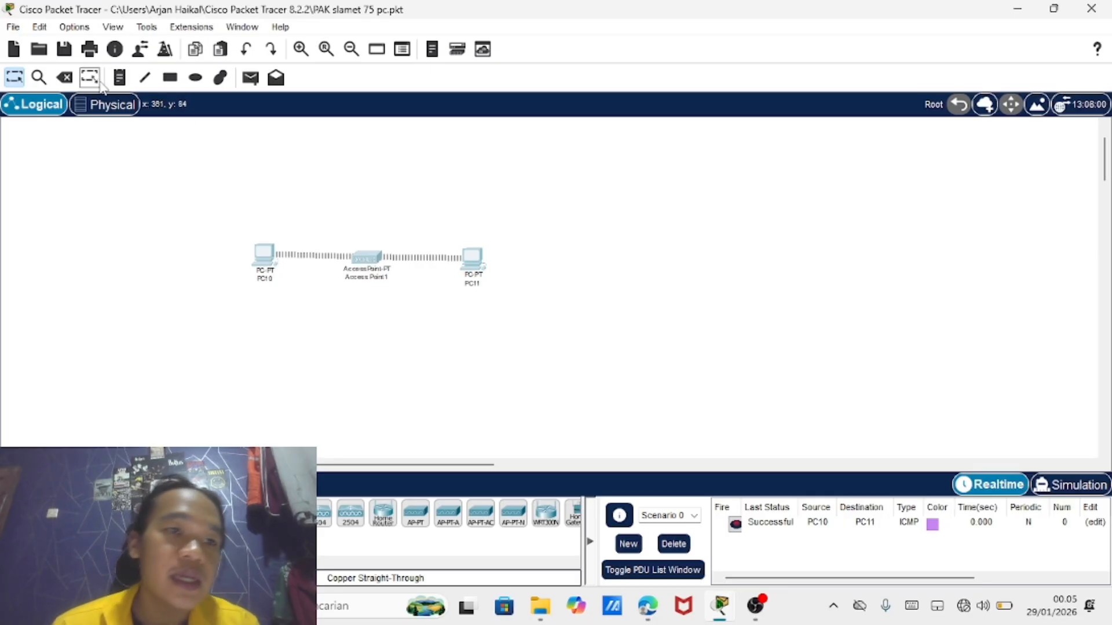
pyautogui.click(65, 78)
pyautogui.click(569, 319)
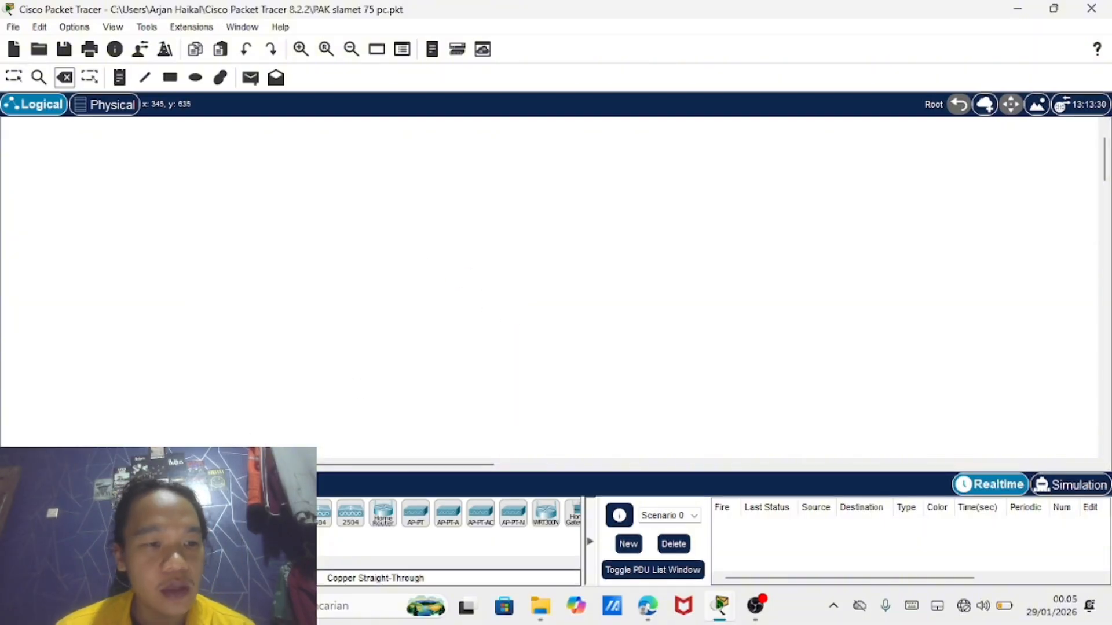
# Place two PT-Router routers side by side in the upper part of the empty workspace
pyautogui.click(16, 547)
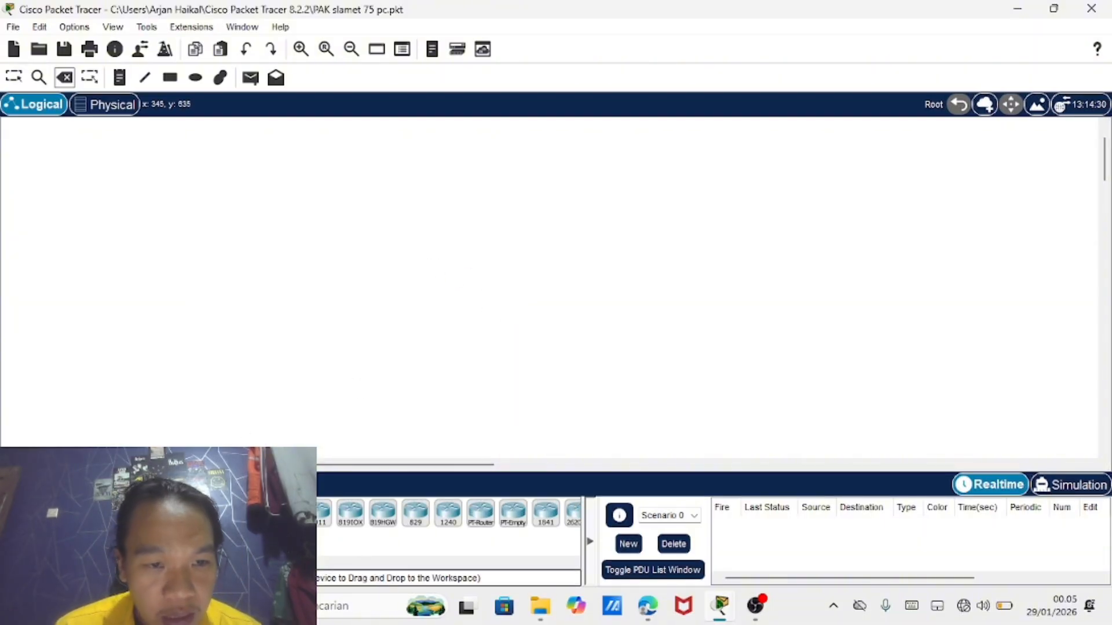
pyautogui.hscroll(1, 327, 534)
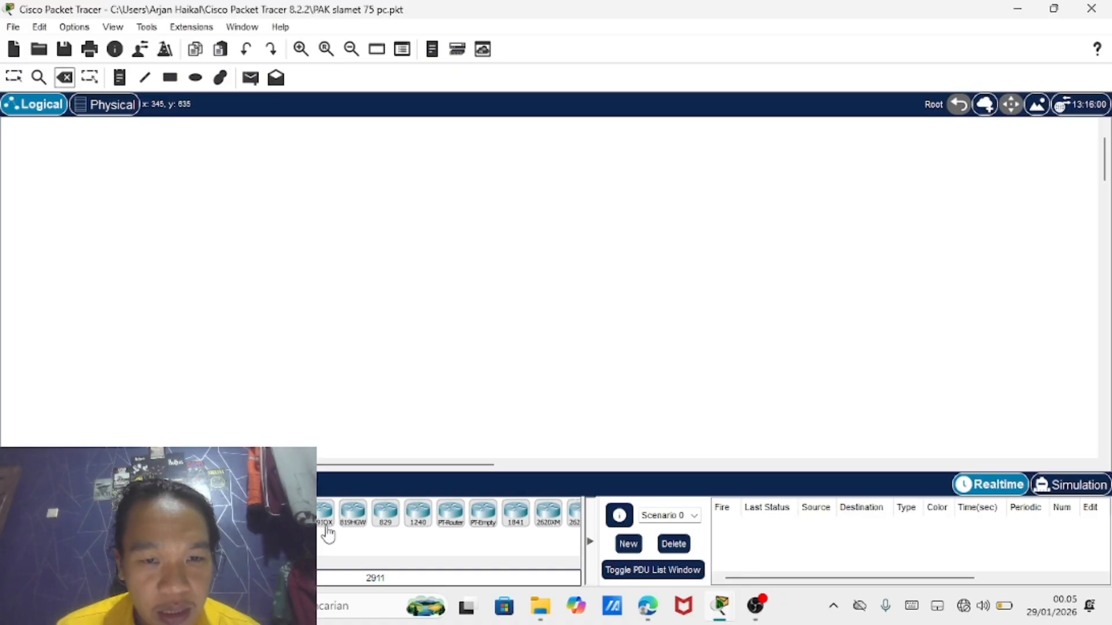
pyautogui.click(444, 513)
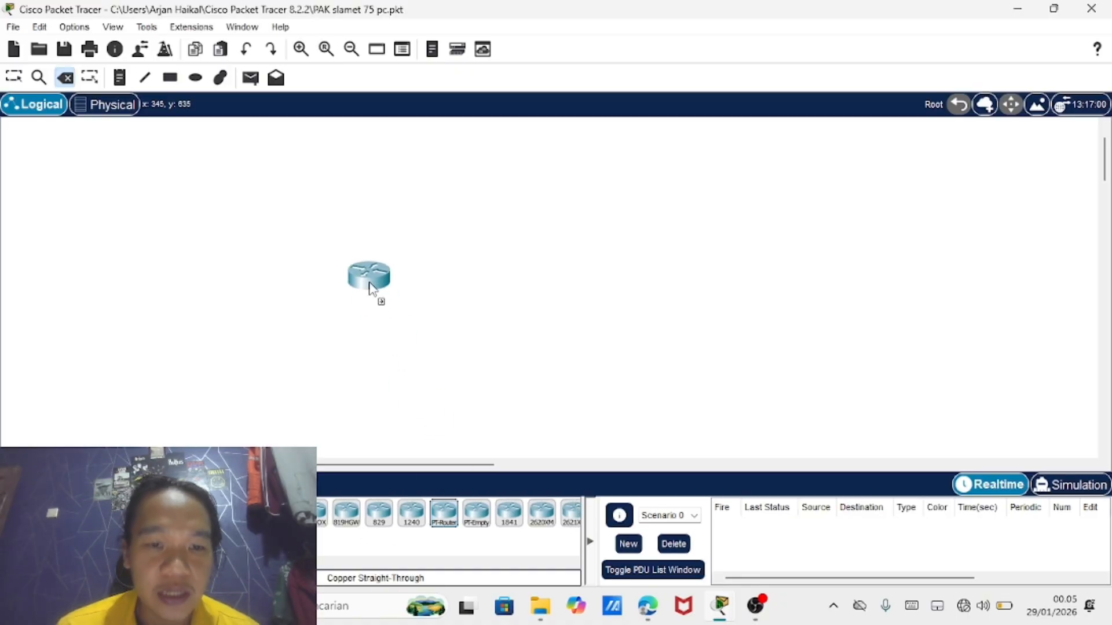
pyautogui.click(369, 283)
pyautogui.click(444, 513)
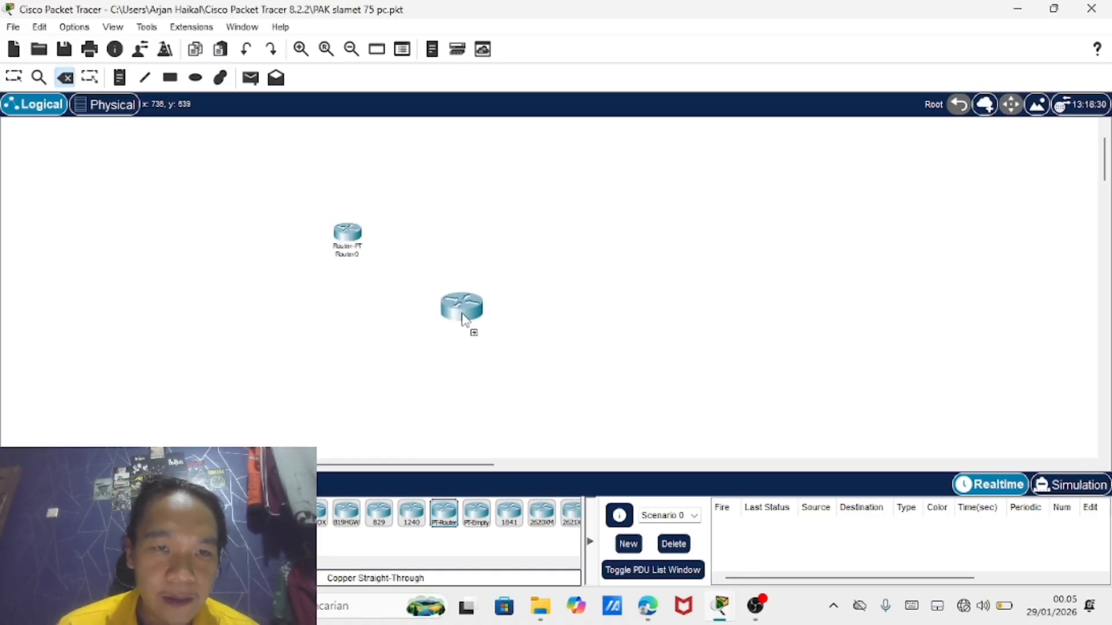
pyautogui.click(472, 255)
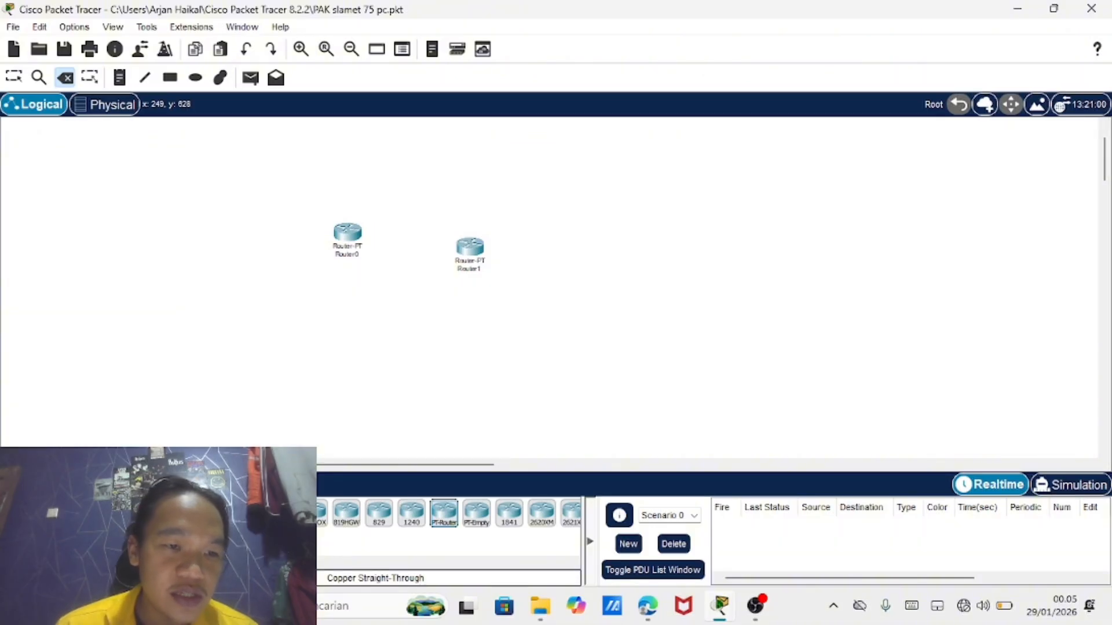
# Place two 2960 switches, one below each router
pyautogui.click(48, 548)
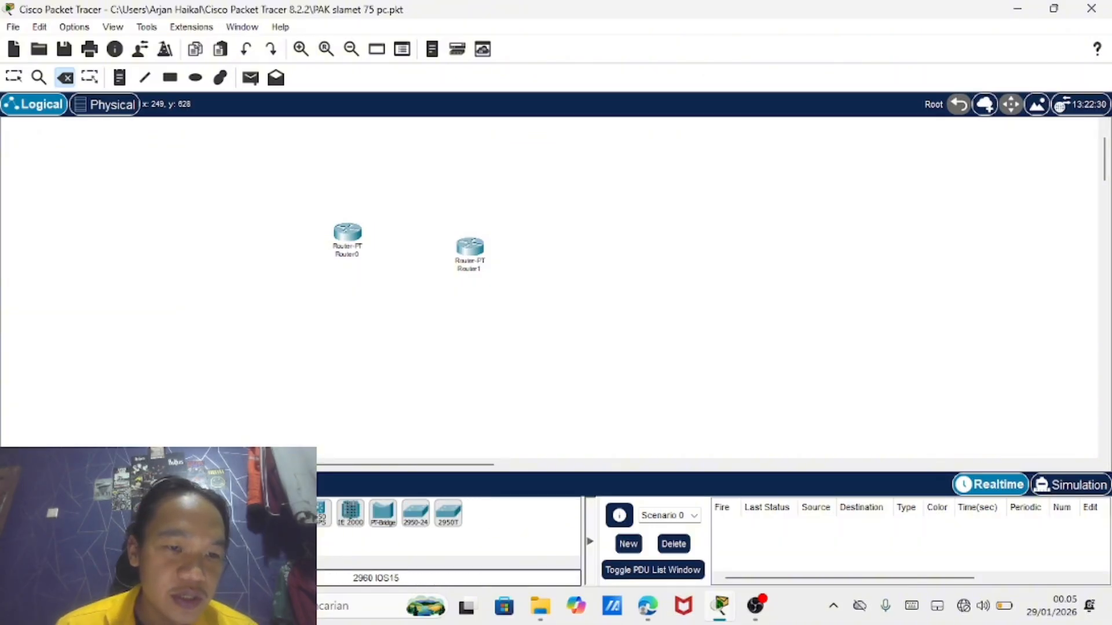
pyautogui.moveTo(189, 513); pyautogui.dragTo(331, 371)
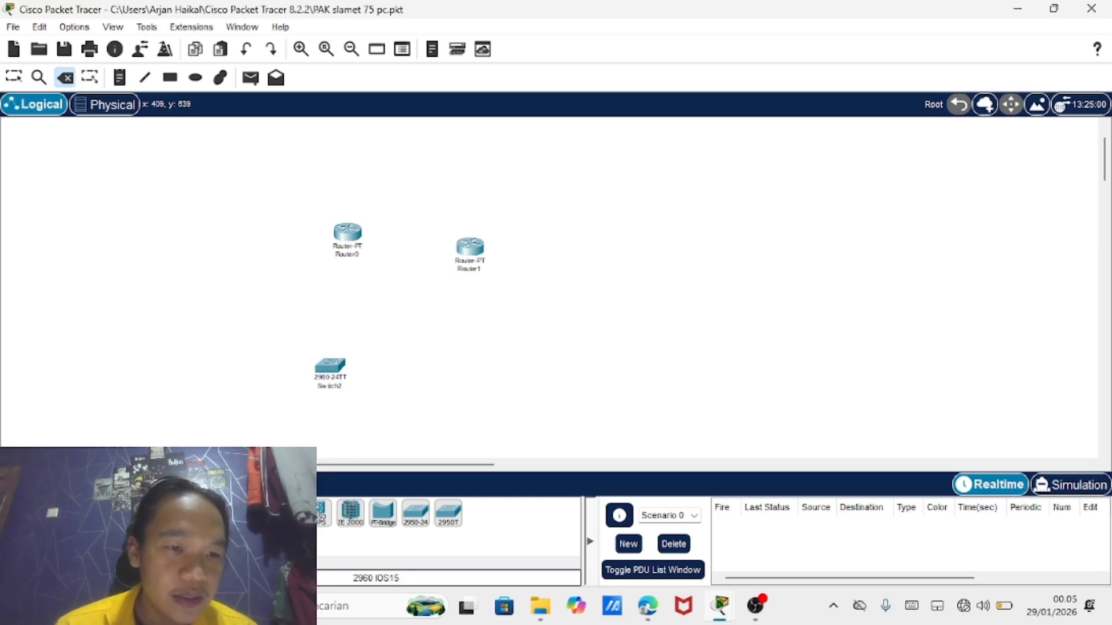
pyautogui.moveTo(188, 513); pyautogui.dragTo(479, 374)
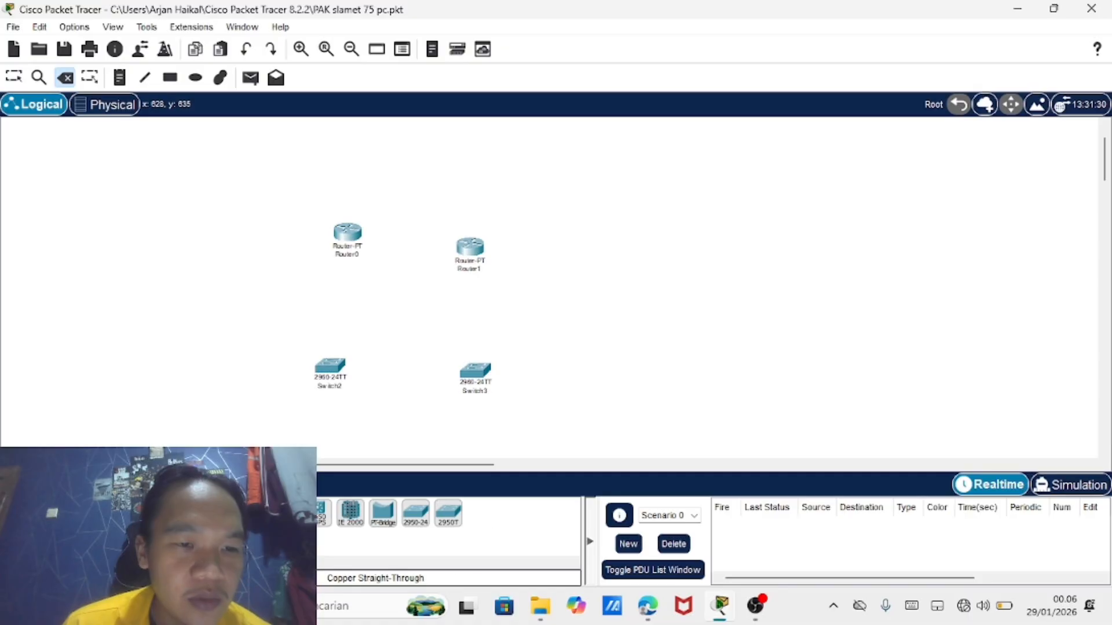
# Place one PC on the outer side of each switch, moving the second PC farther away from Switch3
pyautogui.click(39, 512)
pyautogui.moveTo(188, 513); pyautogui.dragTo(155, 364)
pyautogui.click(155, 365)
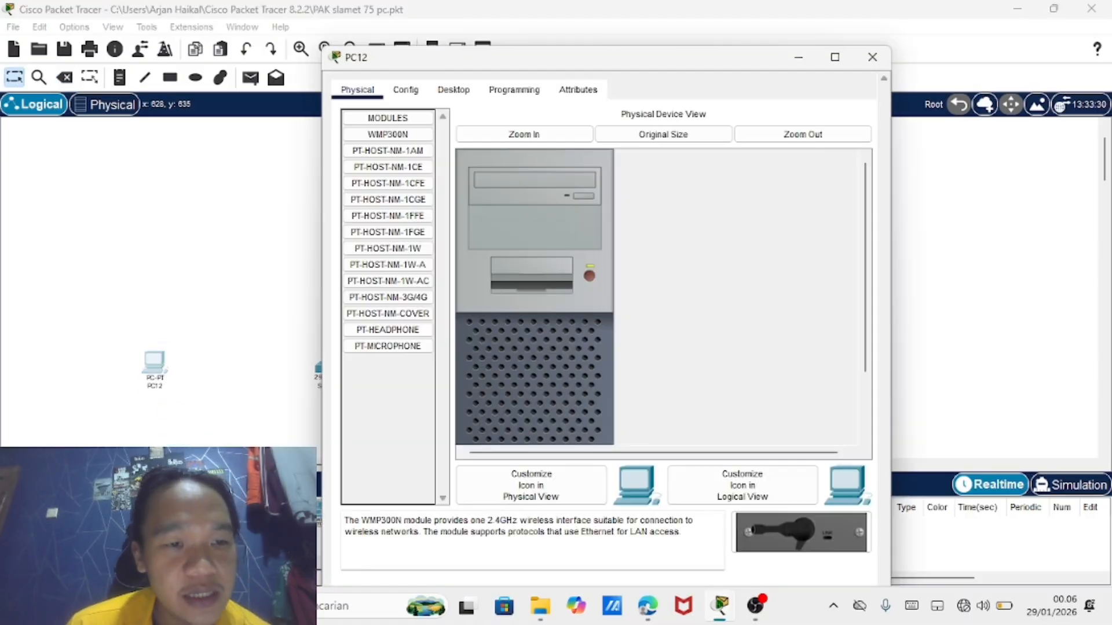
pyautogui.click(872, 57)
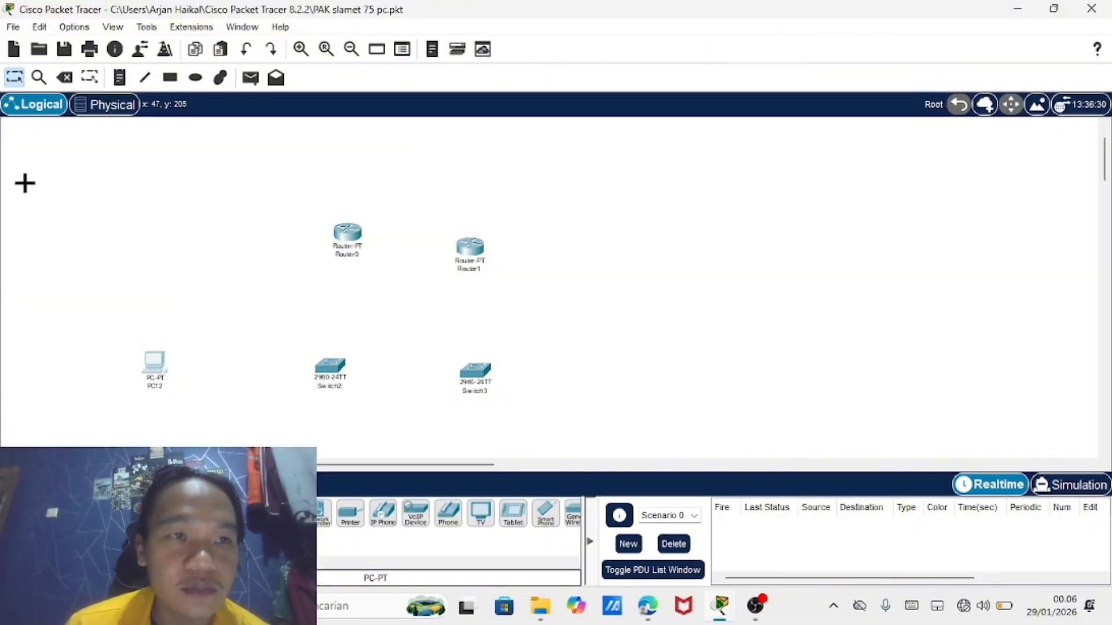
pyautogui.click(553, 378)
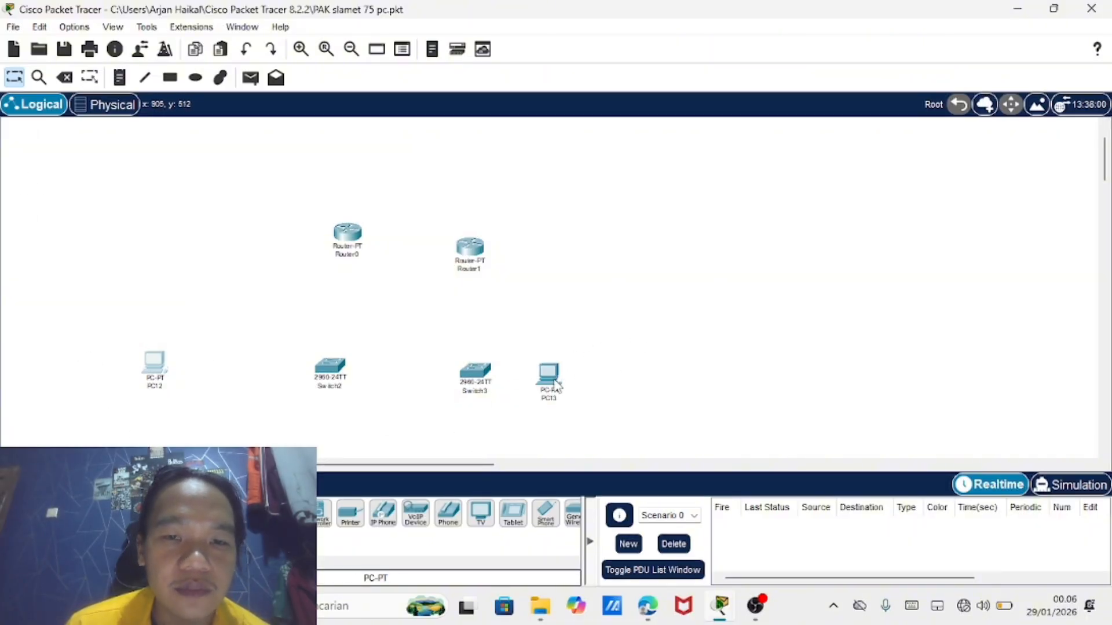
pyautogui.moveTo(556, 385); pyautogui.dragTo(611, 370)
# Place an AP-PT access point below Switch3
pyautogui.scroll(-2, 477, 330)
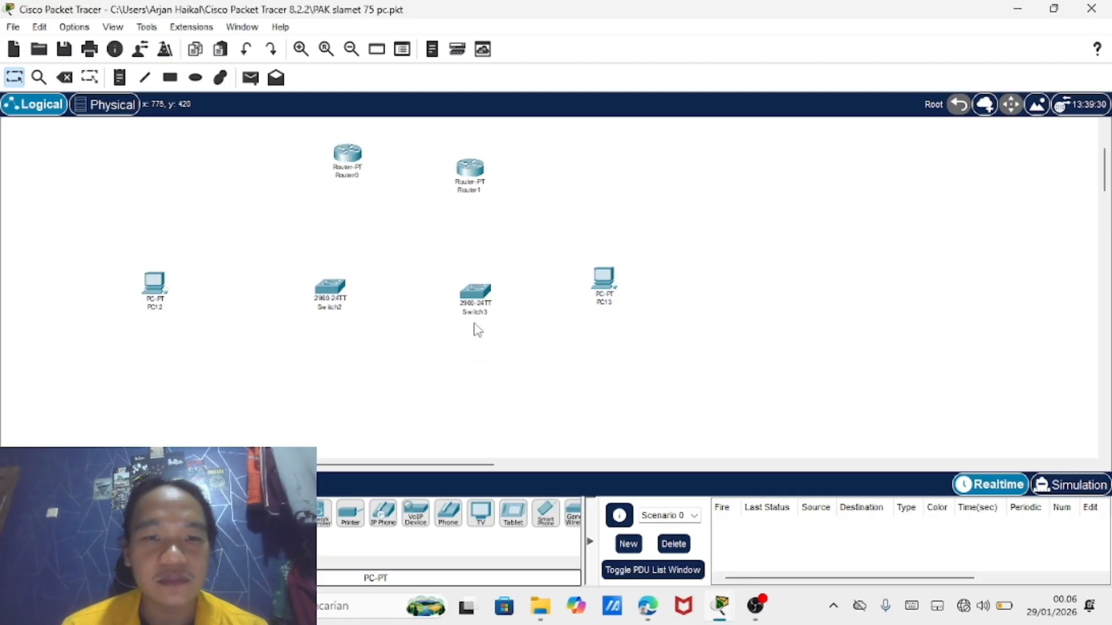
pyautogui.scroll(-1, 476, 329)
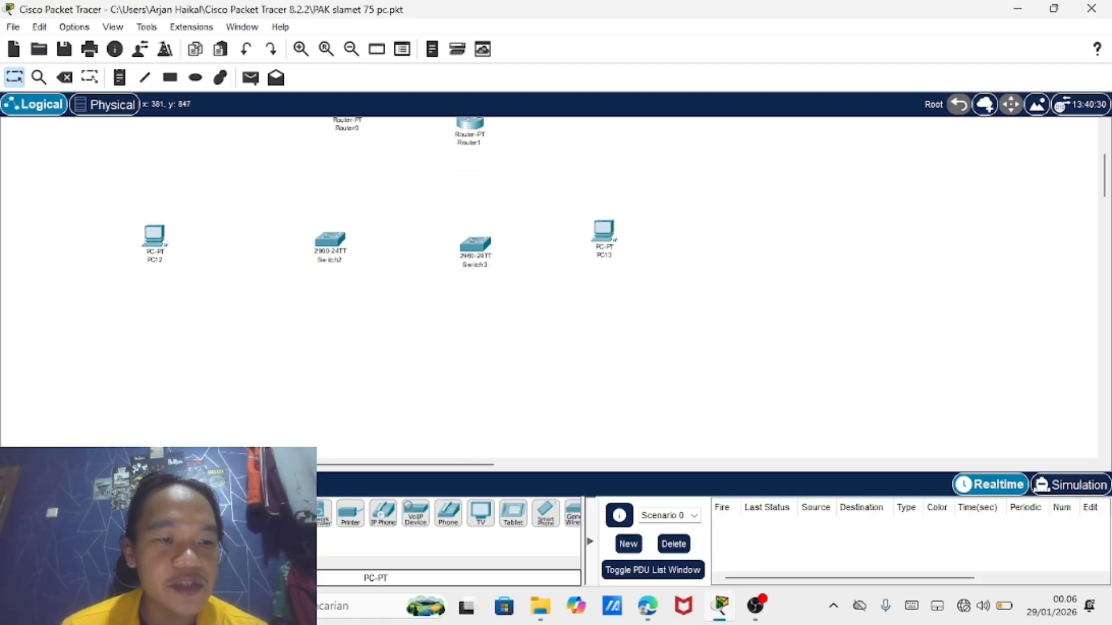
pyautogui.click(16, 512)
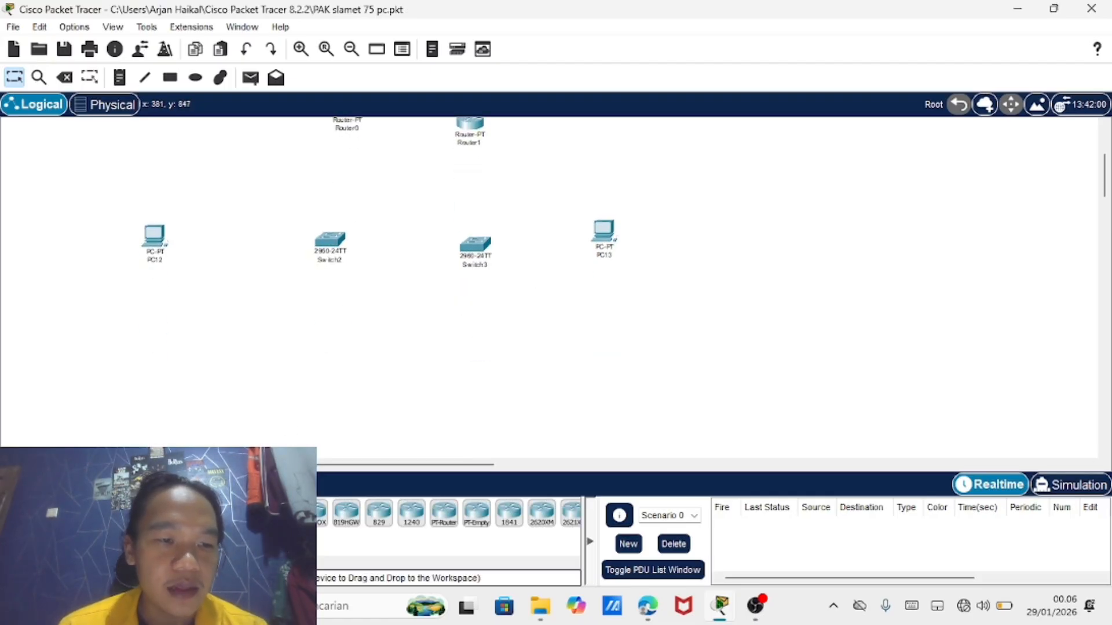
pyautogui.click(113, 545)
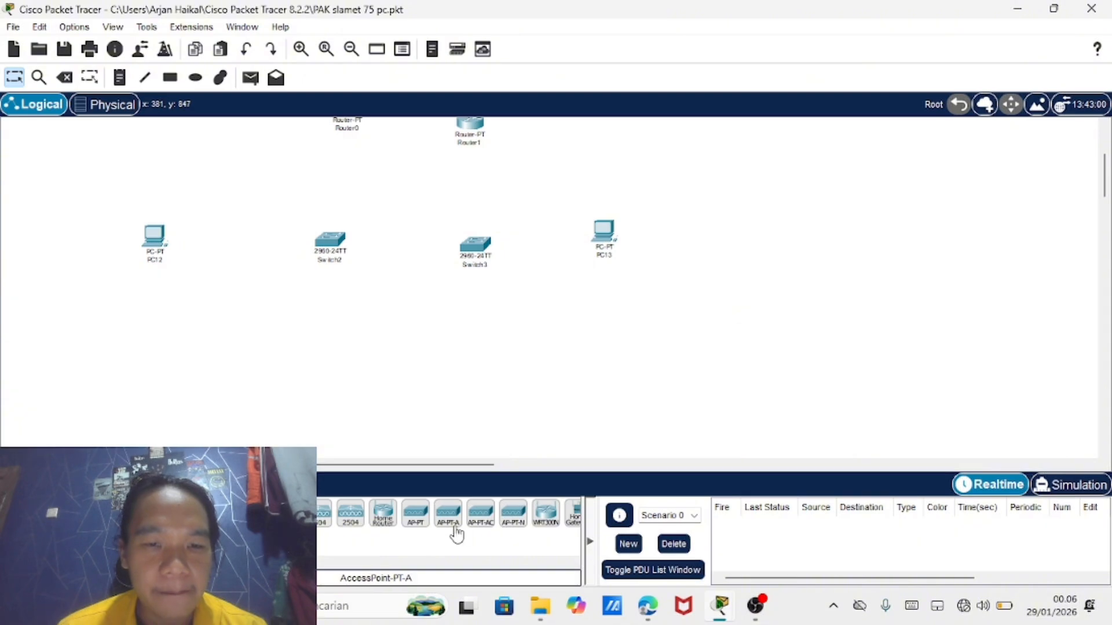
pyautogui.click(416, 514)
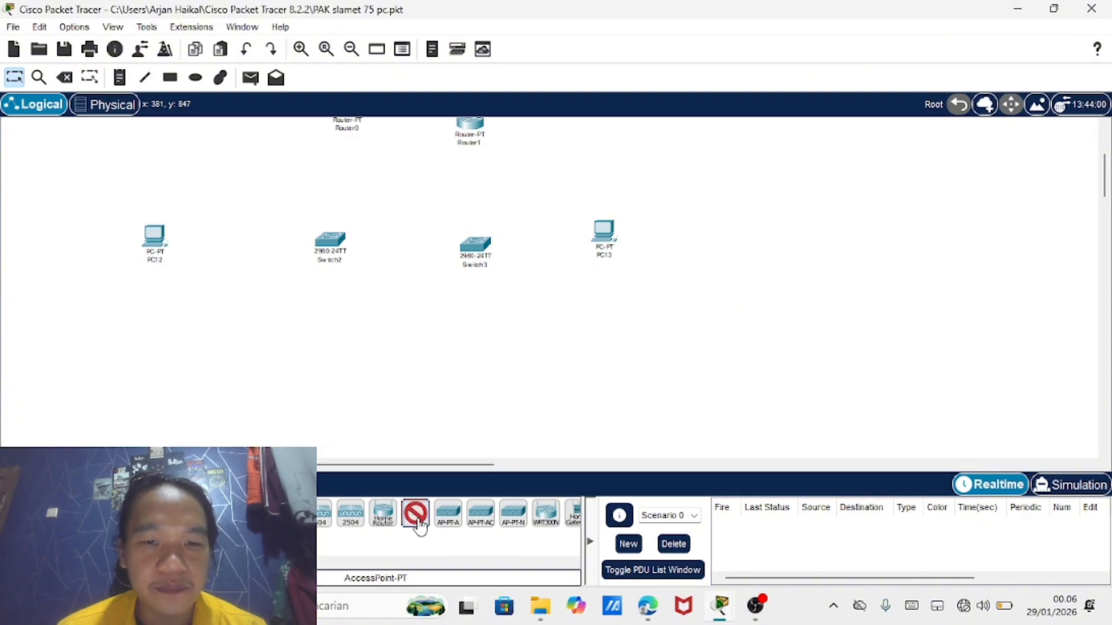
pyautogui.click(483, 327)
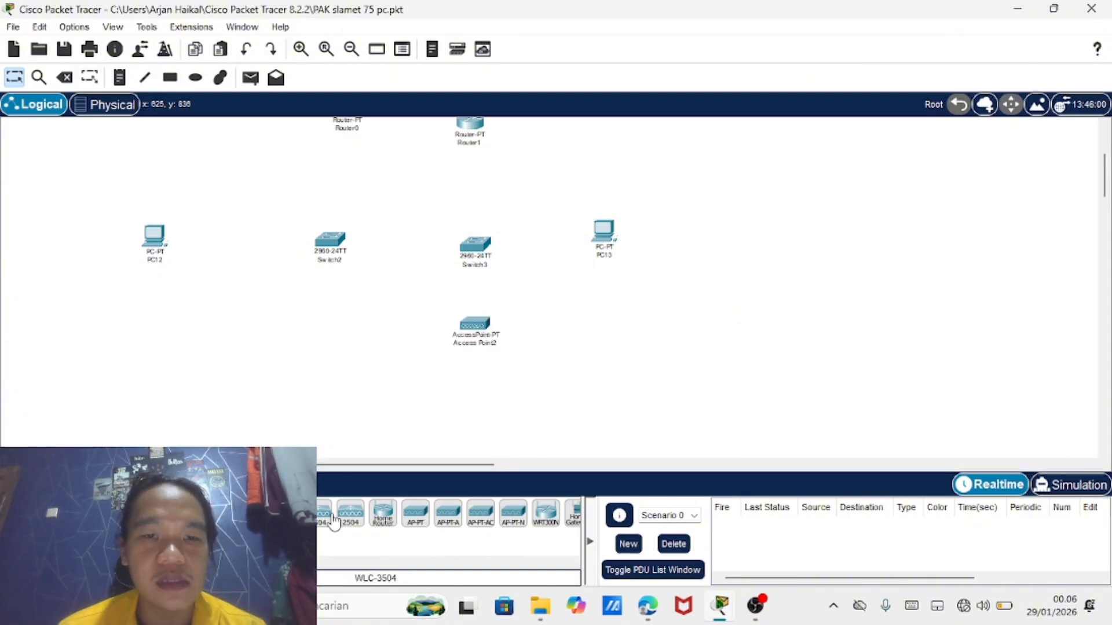
# Place a laptop below the access point and close its device window
pyautogui.click(44, 513)
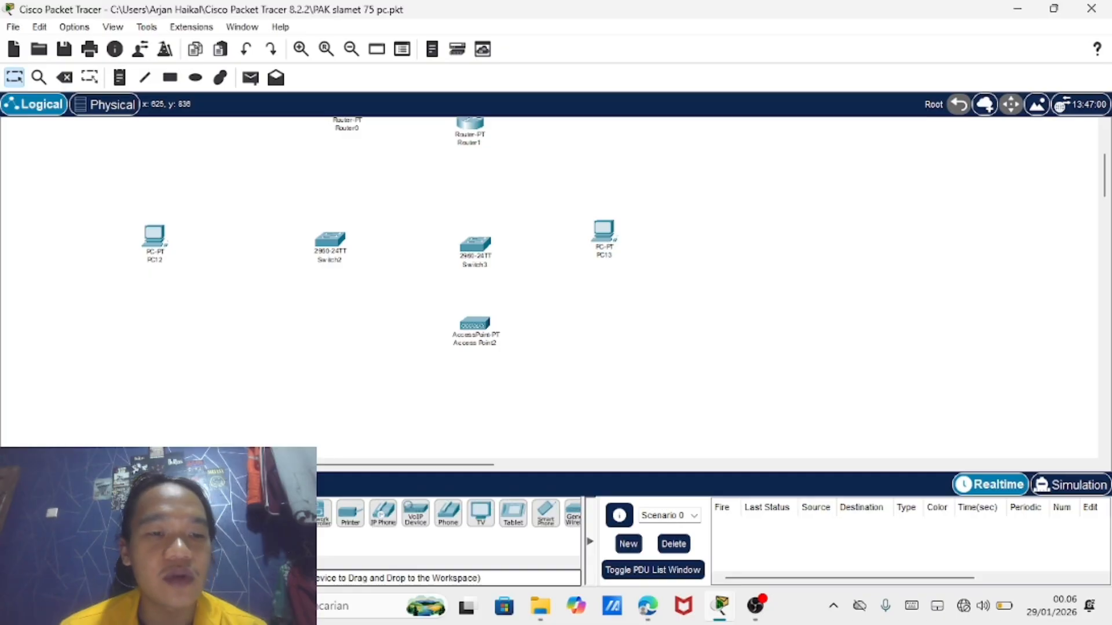
pyautogui.moveTo(253, 513); pyautogui.dragTo(472, 415)
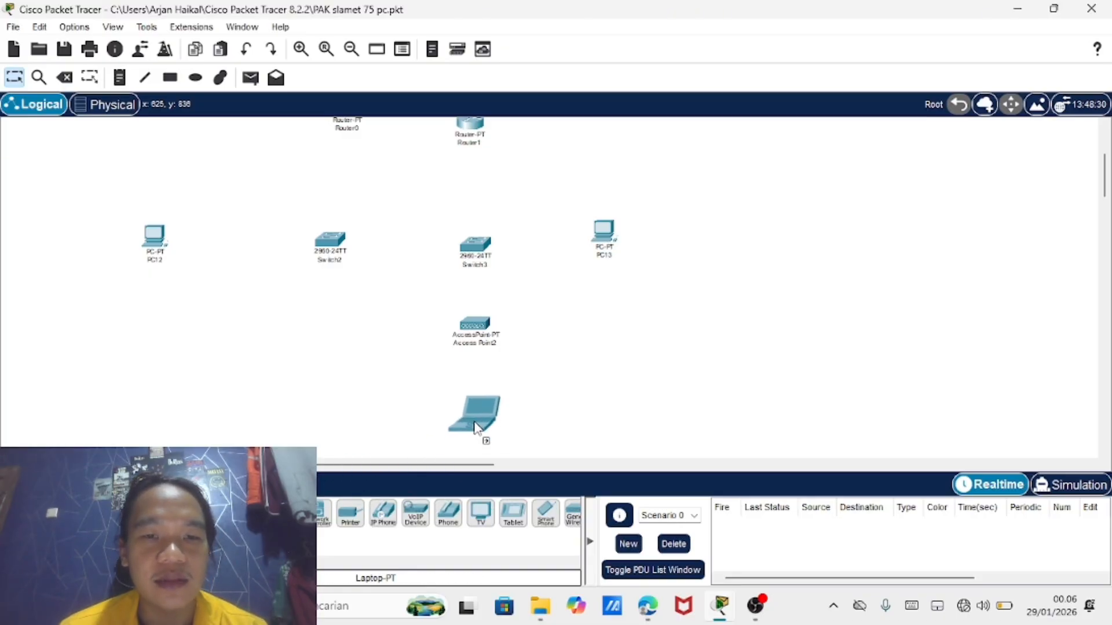
pyautogui.click(471, 414)
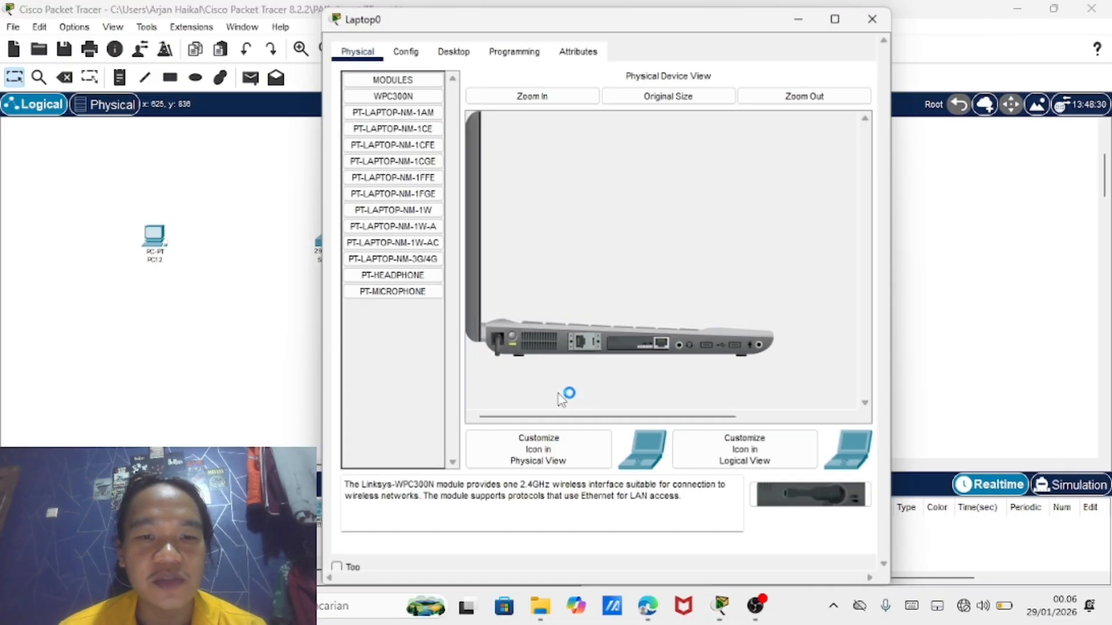
pyautogui.click(872, 19)
# Connect Router0 to Router1 with the automatically chosen connection type
pyautogui.scroll(2, 489, 328)
pyautogui.scroll(-1, 488, 328)
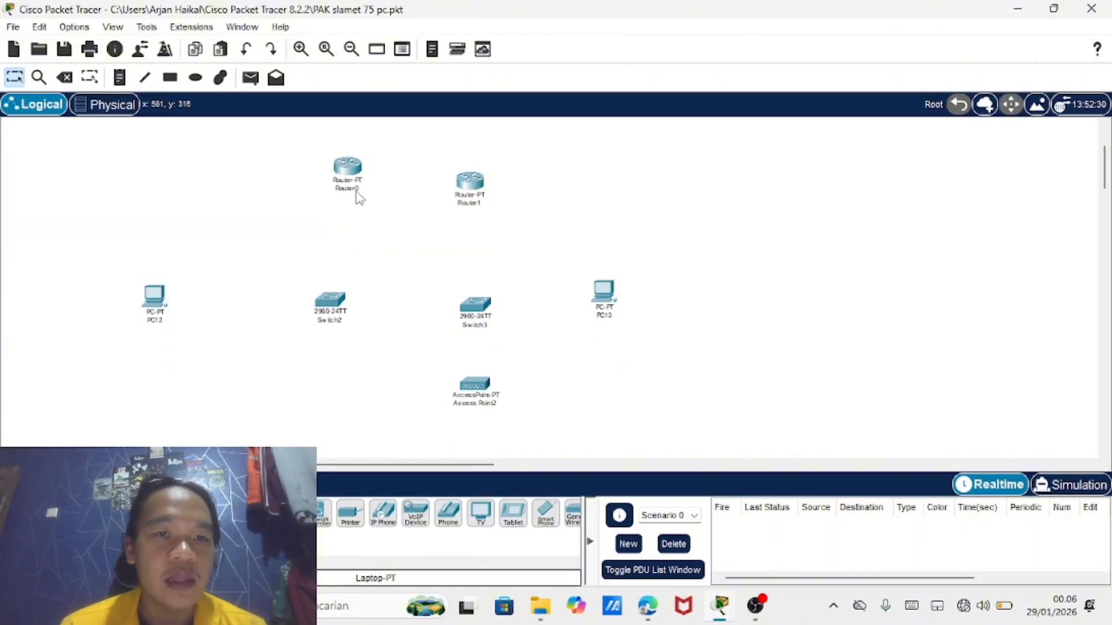
pyautogui.moveTo(358, 188)
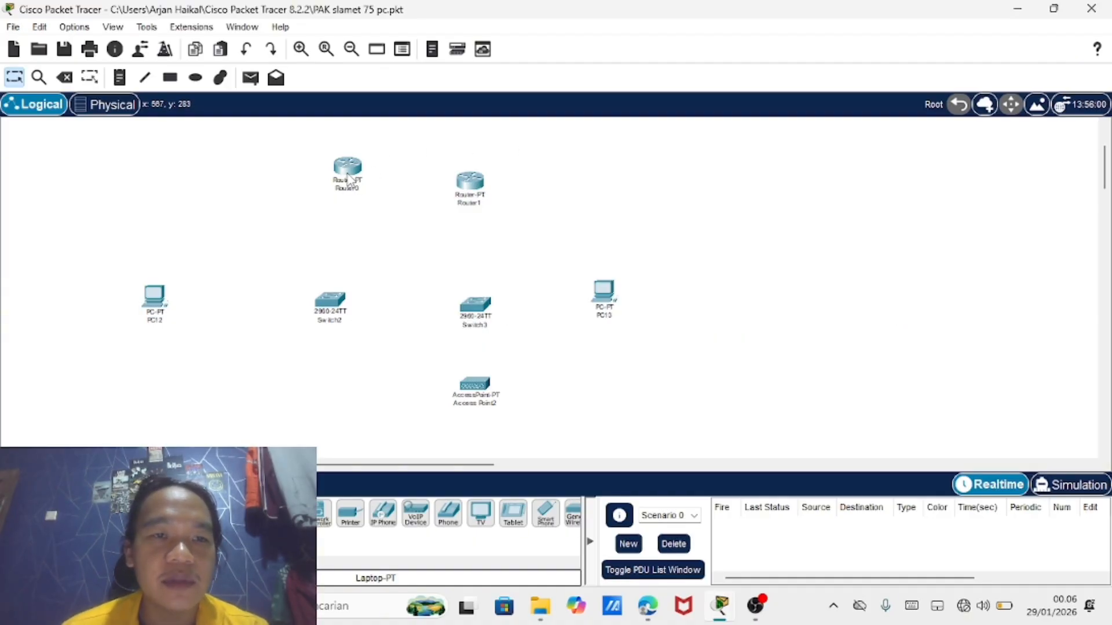
pyautogui.scroll(-1, 468, 258)
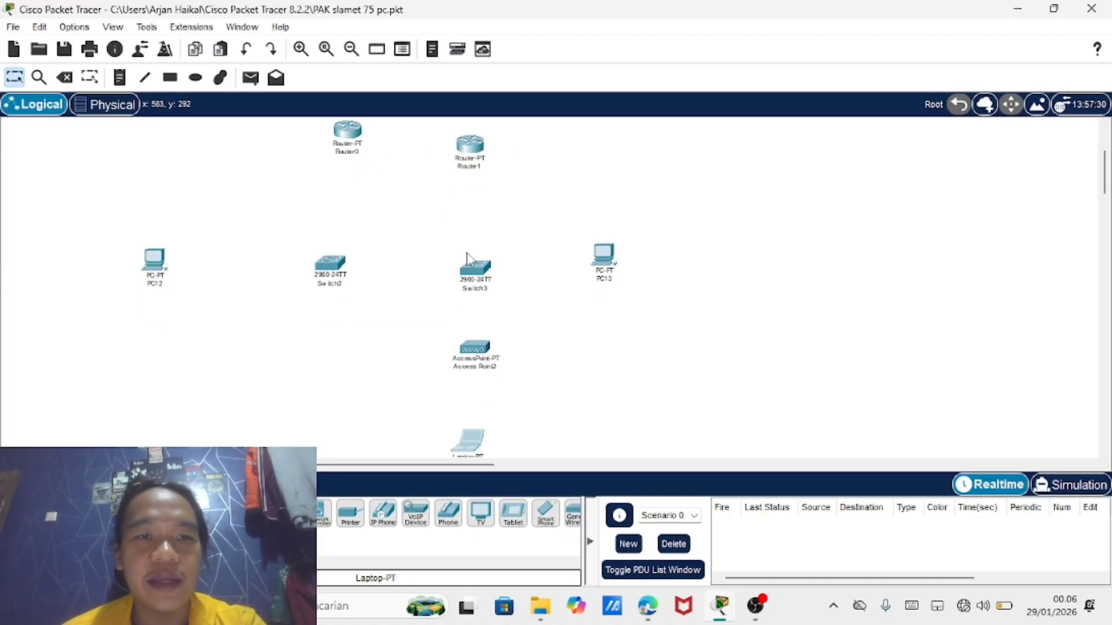
pyautogui.click(100, 513)
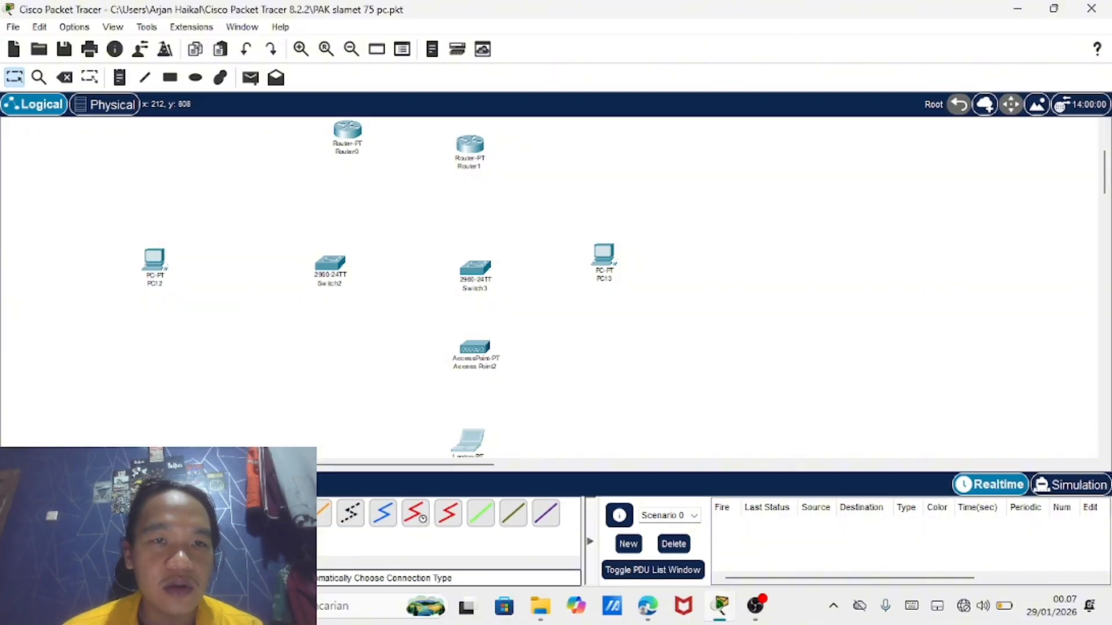
pyautogui.click(350, 139)
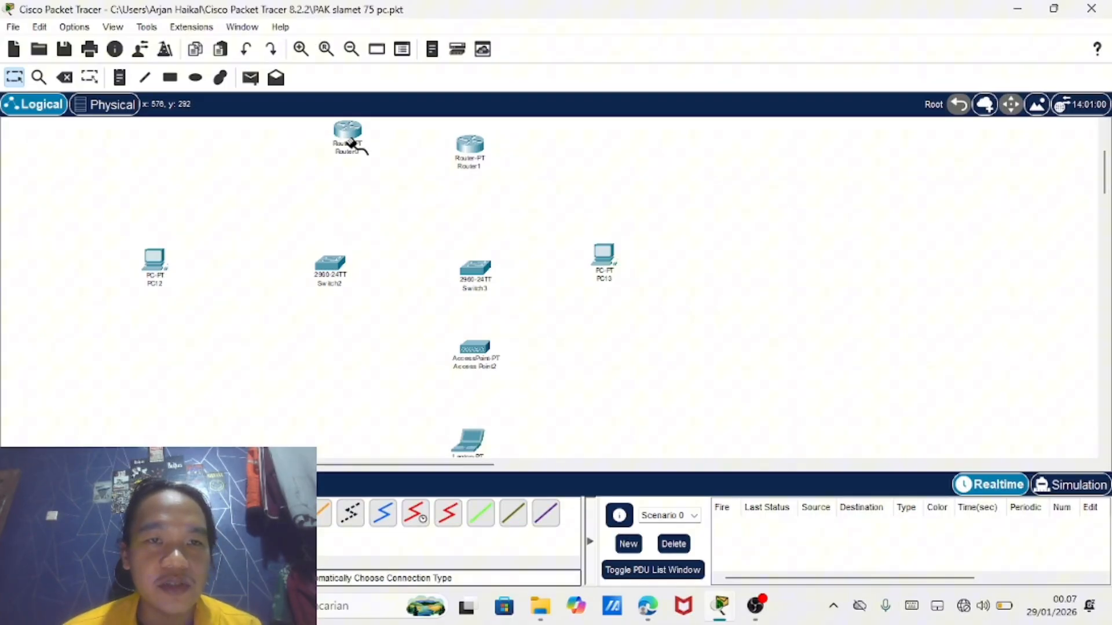
pyautogui.click(463, 148)
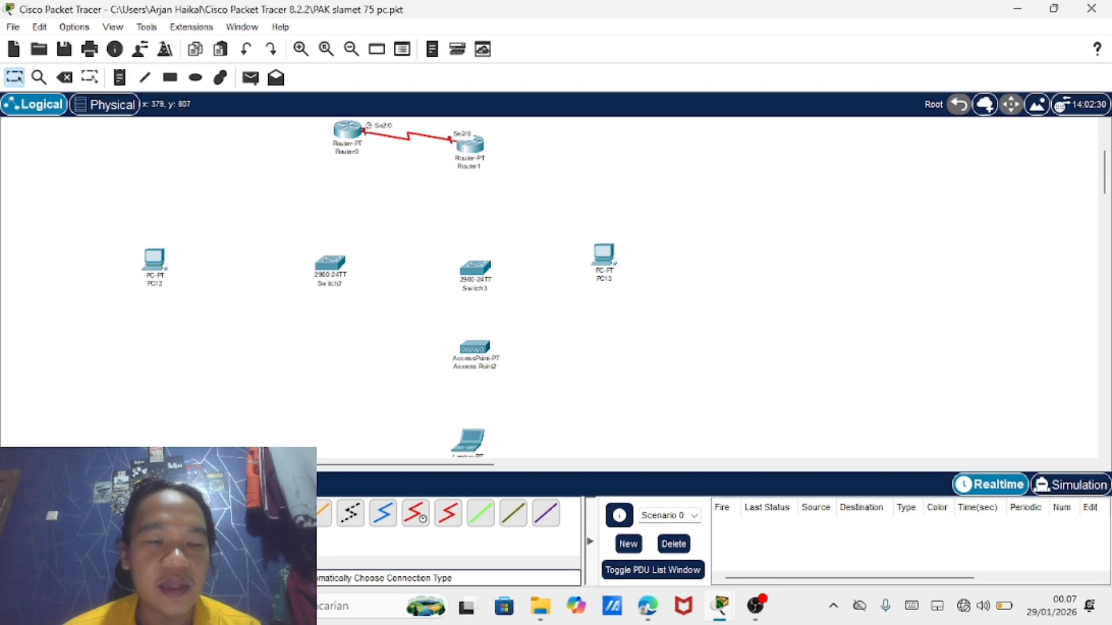
# Connect Router0 to Switch2 and Switch2 to PC12 with automatically chosen cables
pyautogui.click(356, 133)
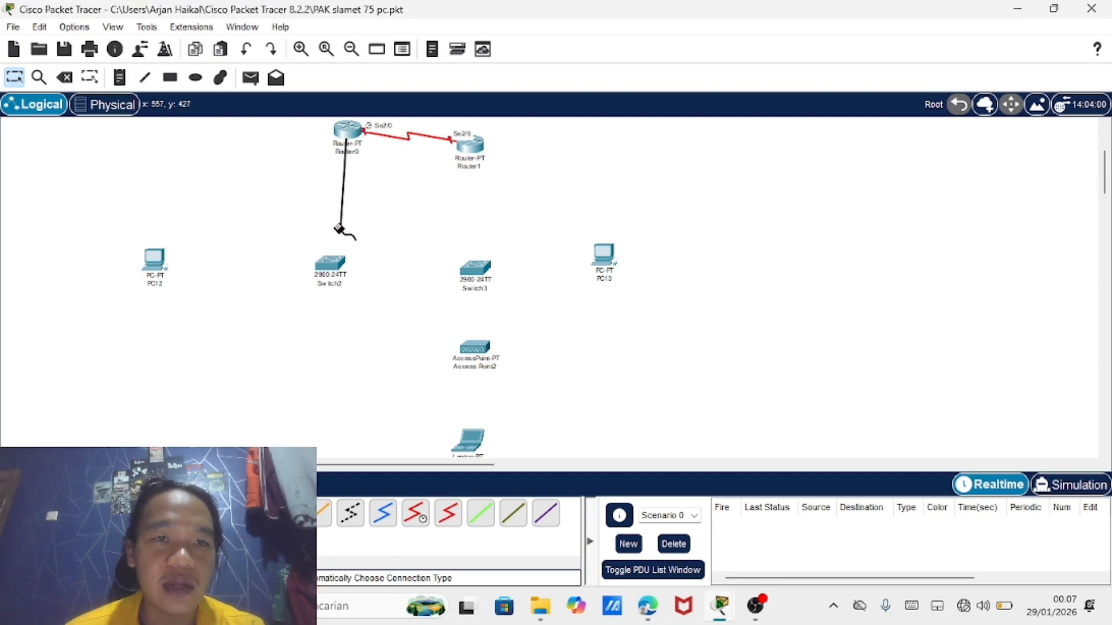
pyautogui.click(330, 262)
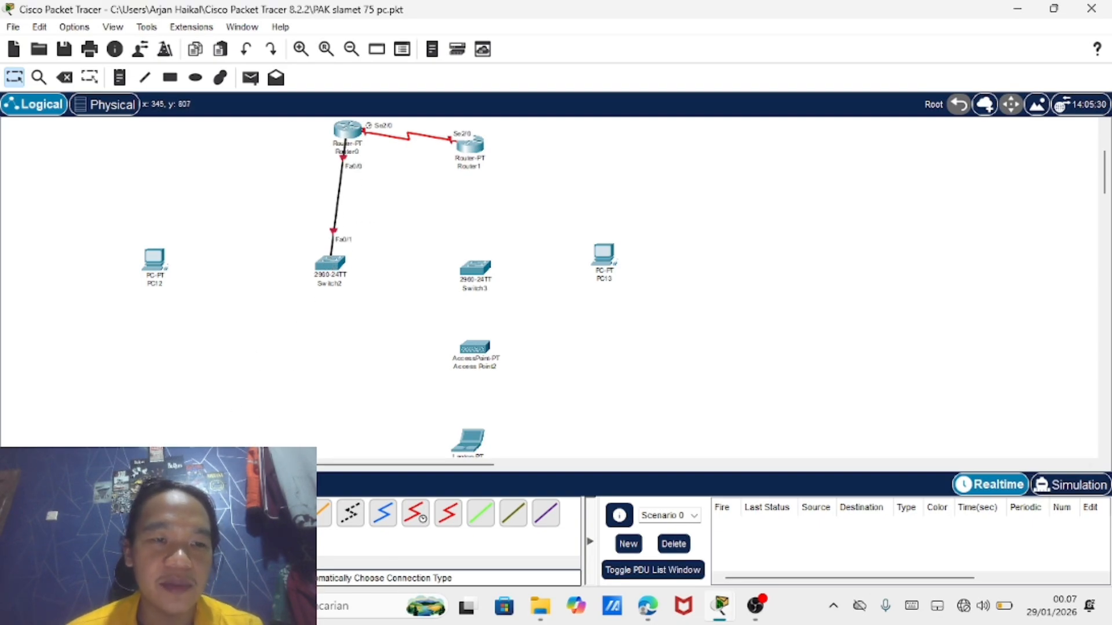
pyautogui.click(326, 263)
pyautogui.click(156, 262)
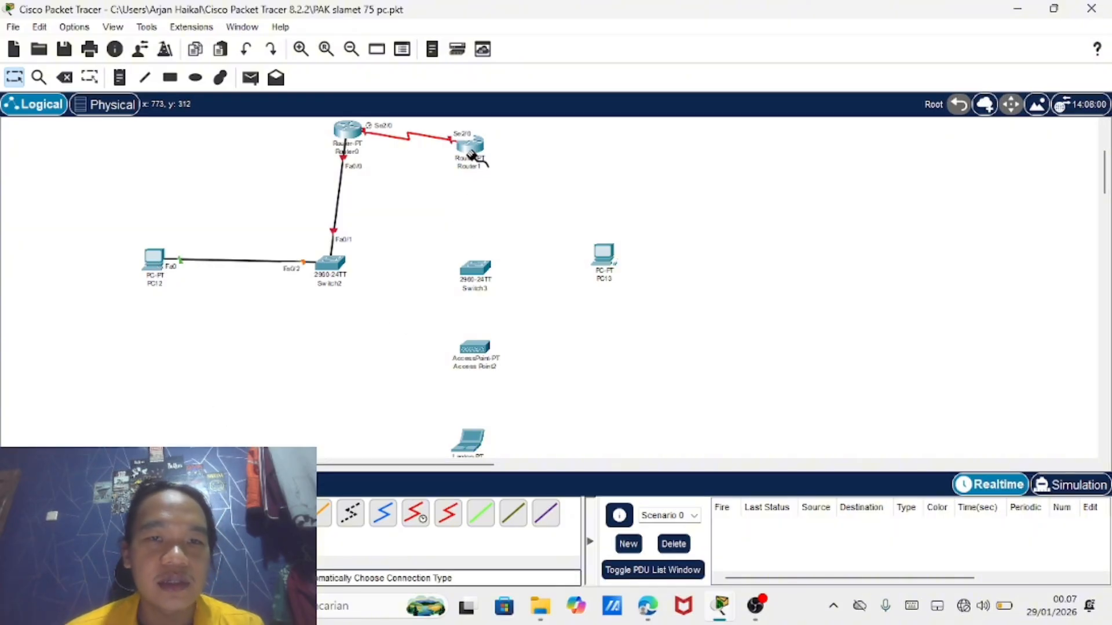
# Connect Router1 to Switch3 with an automatically chosen cable
pyautogui.click(472, 156)
pyautogui.click(474, 267)
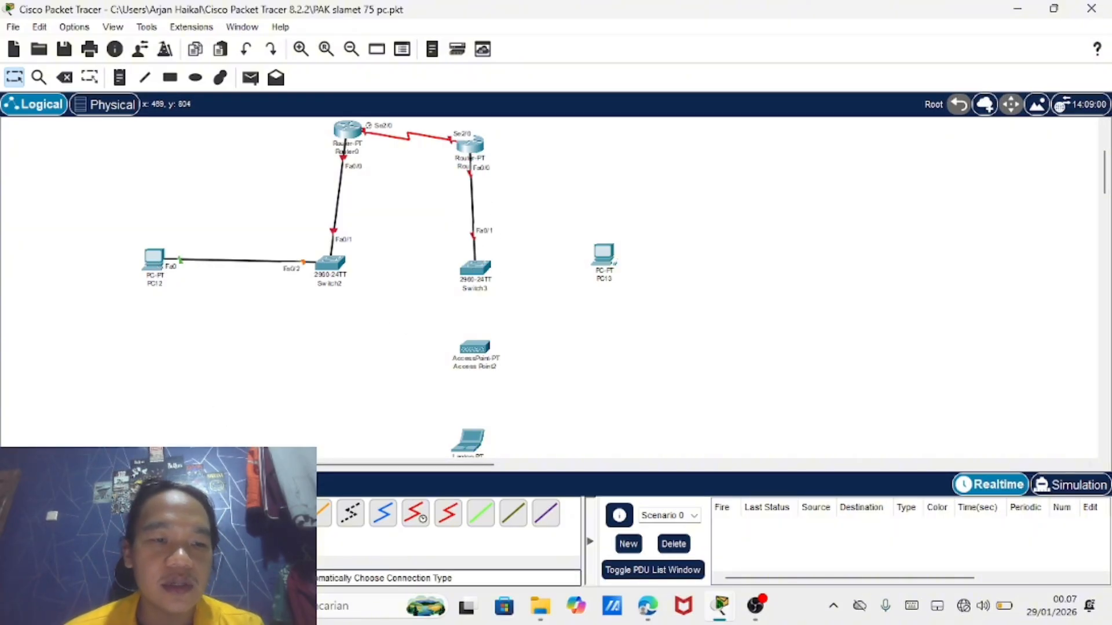
# Connect Switch3 to PC13 and to Access Point2 with automatically chosen cables
pyautogui.click(475, 268)
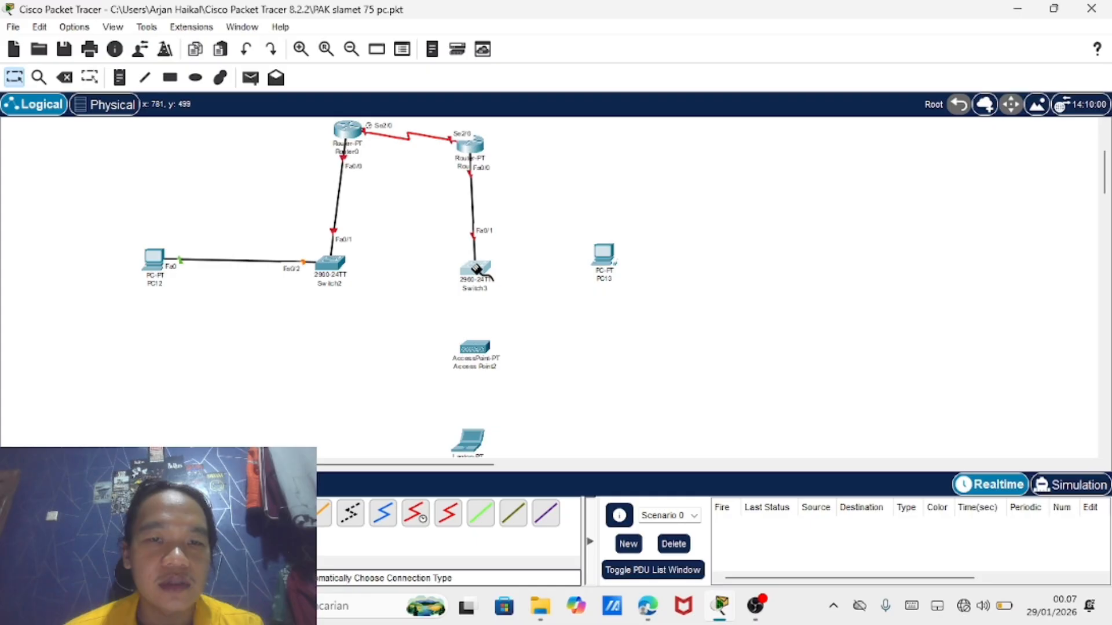
pyautogui.click(603, 256)
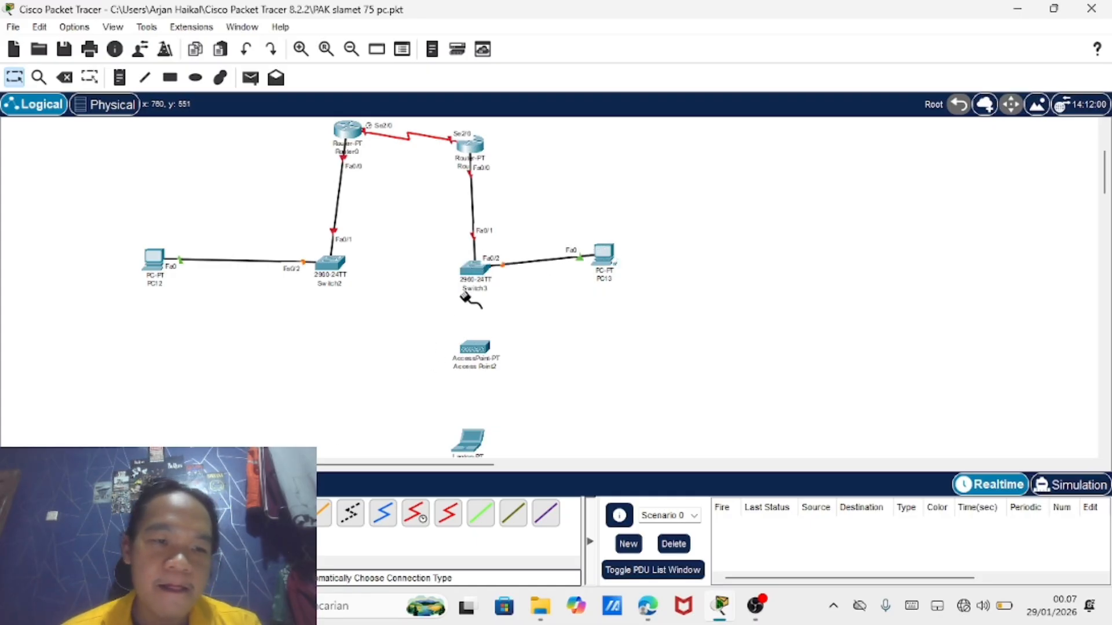
pyautogui.click(478, 354)
pyautogui.click(472, 273)
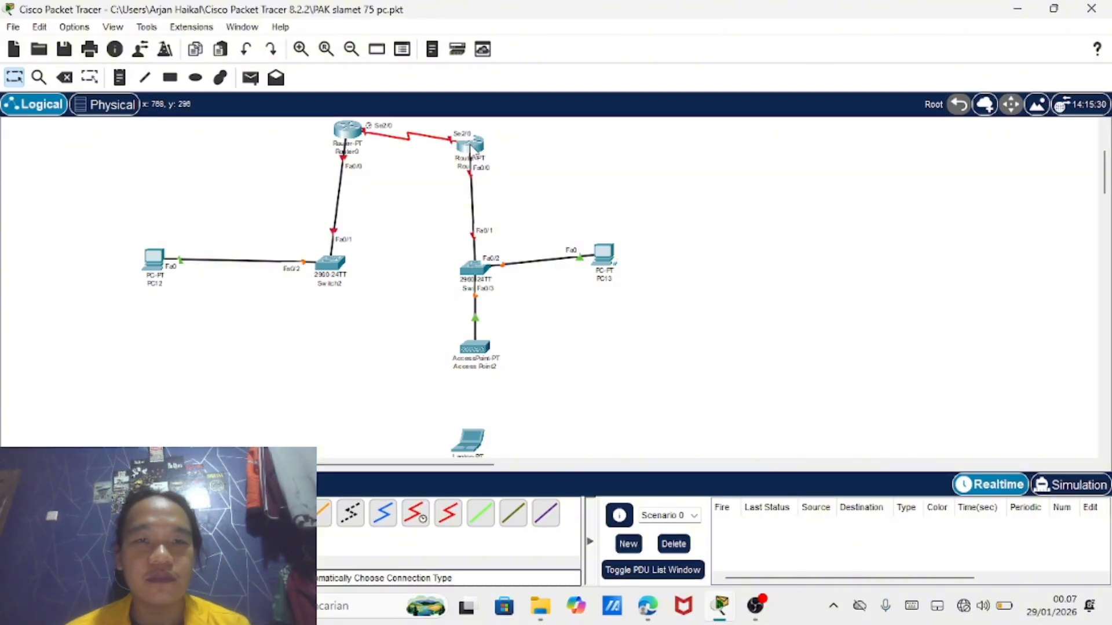
# Reposition both routers, Switch2, PC12 and PC13 slightly so that the topology lines up neatly
pyautogui.moveTo(468, 144)
pyautogui.mouseDown()
pyautogui.moveTo(470, 134)
pyautogui.moveTo(465, 159)
pyautogui.mouseUp()
pyautogui.moveTo(358, 140); pyautogui.dragTo(362, 171)
pyautogui.moveTo(340, 264); pyautogui.dragTo(358, 273)
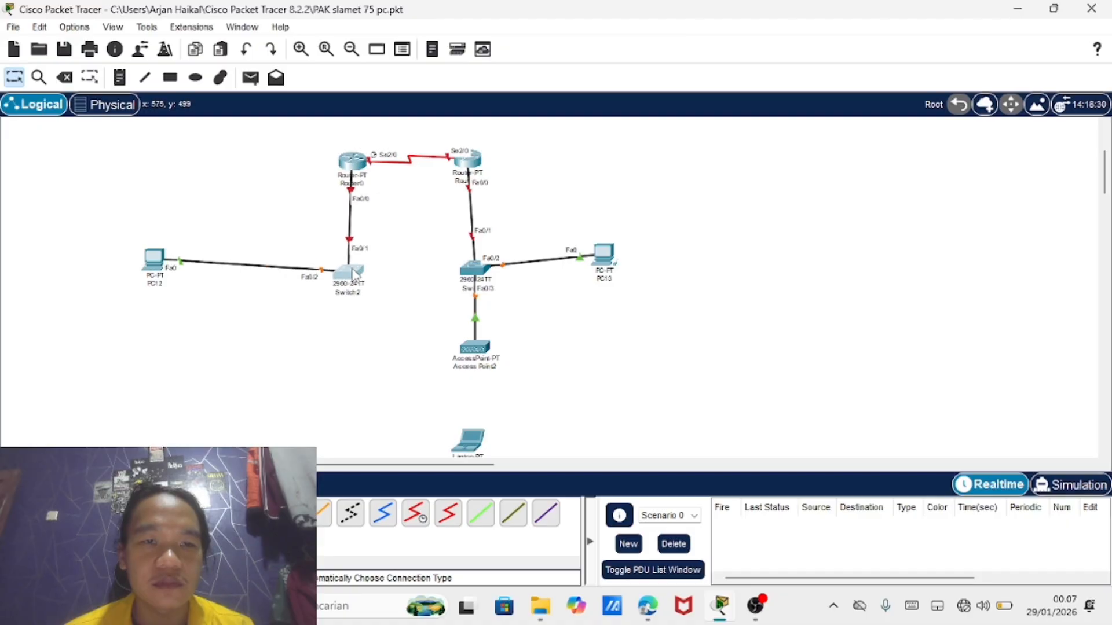
pyautogui.moveTo(155, 267)
pyautogui.mouseDown()
pyautogui.moveTo(156, 296)
pyautogui.moveTo(160, 284)
pyautogui.mouseUp()
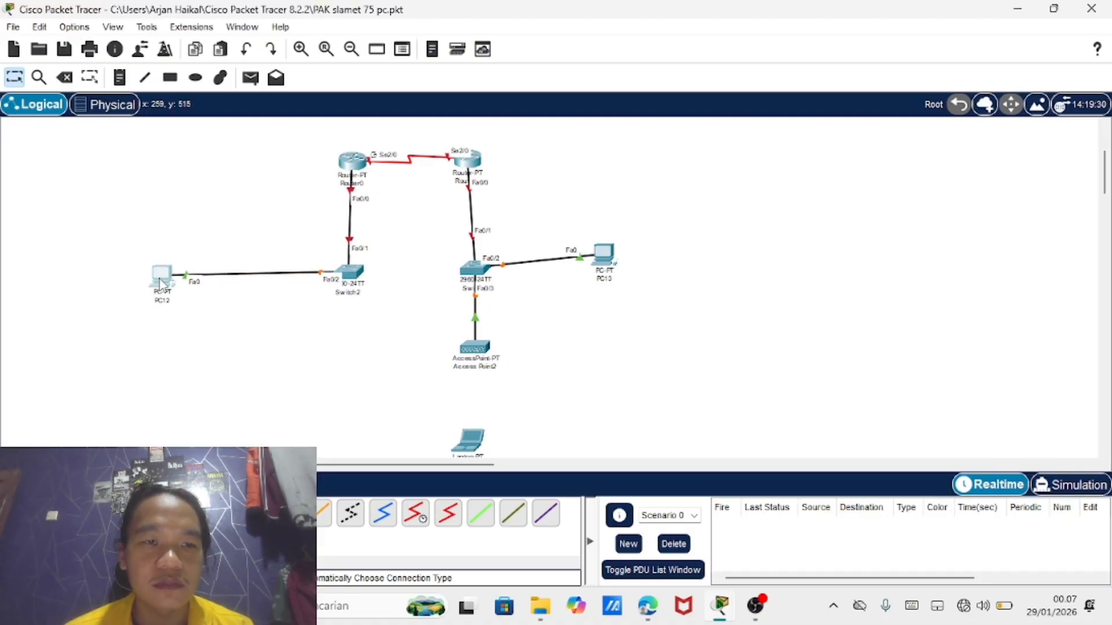
pyautogui.moveTo(609, 265); pyautogui.dragTo(595, 279)
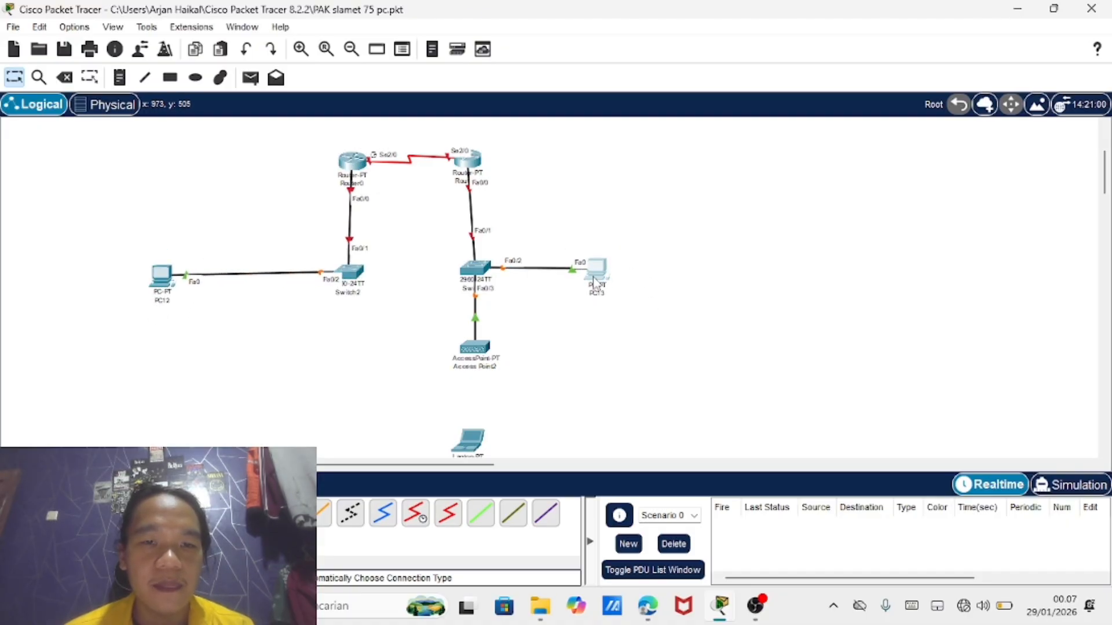
# Give PC12 the static IPv4 address 10.0.0.10 with subnet mask 255.0.0.0
pyautogui.scroll(-1, 566, 387)
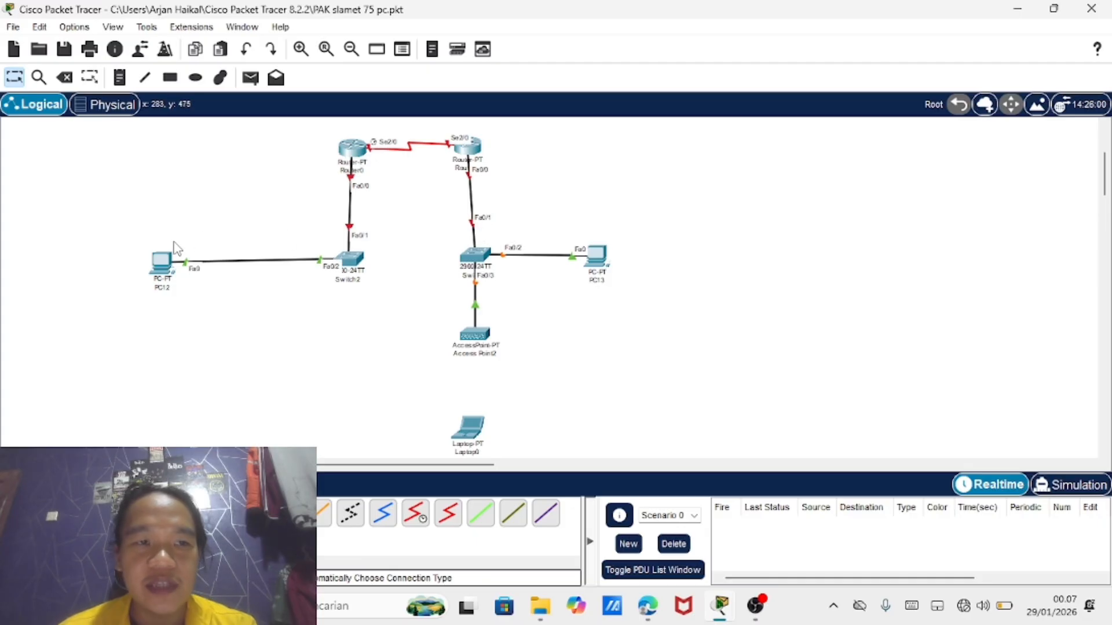
pyautogui.click(161, 270)
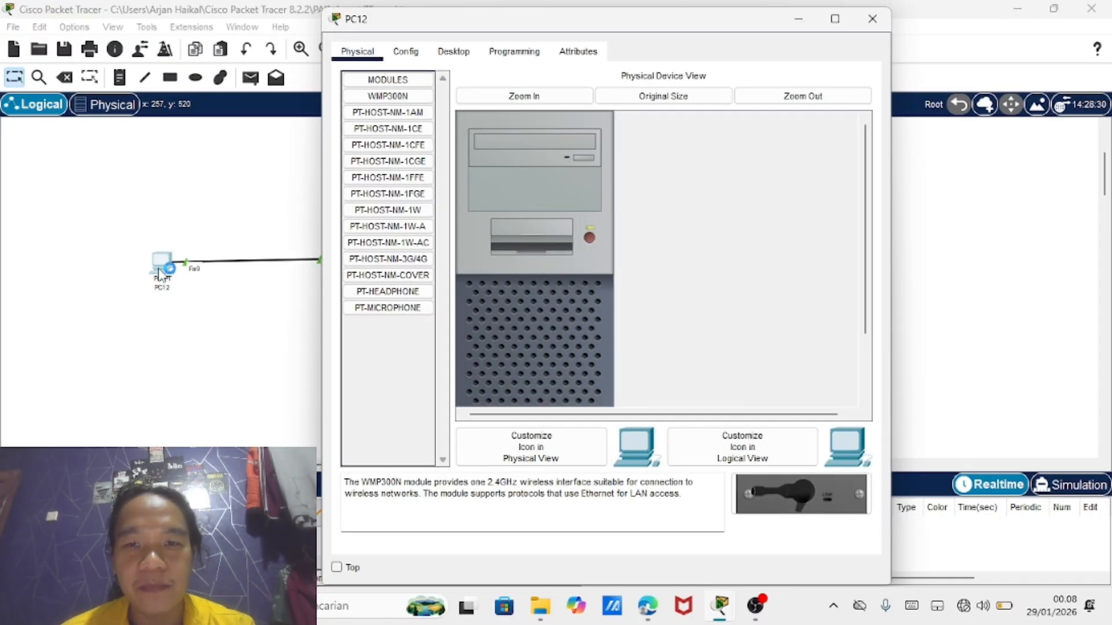
pyautogui.click(453, 51)
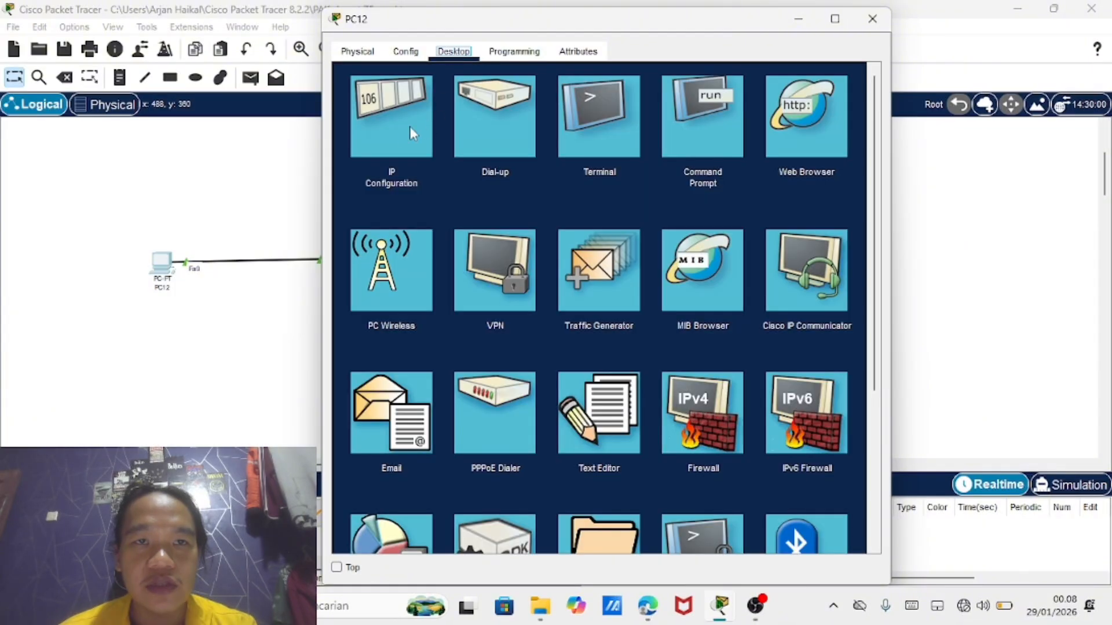
pyautogui.click(410, 133)
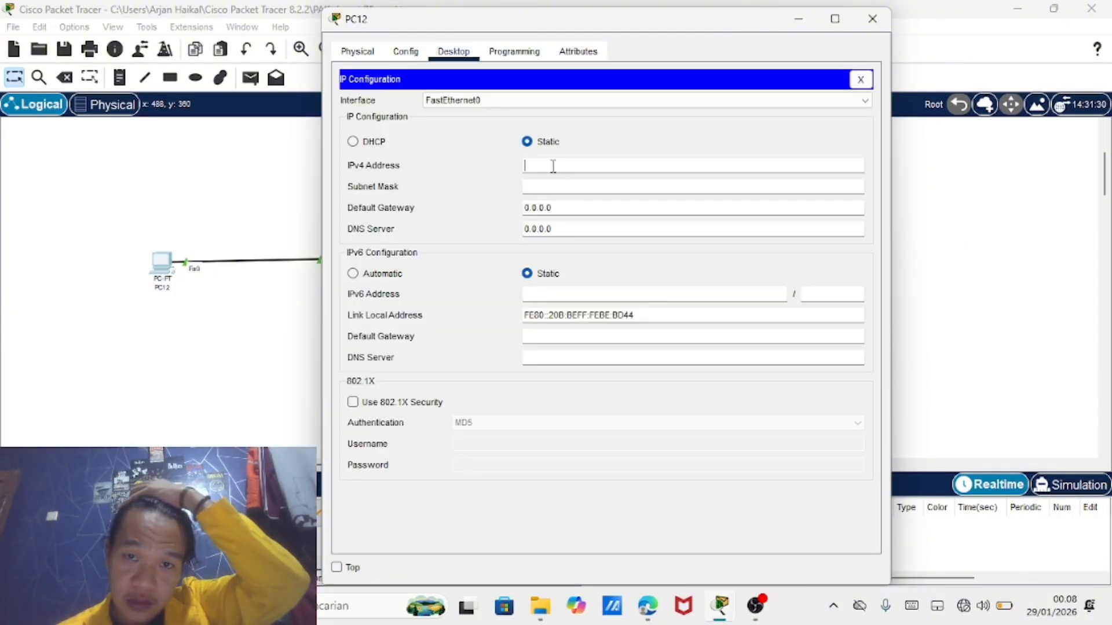
pyautogui.write('10')
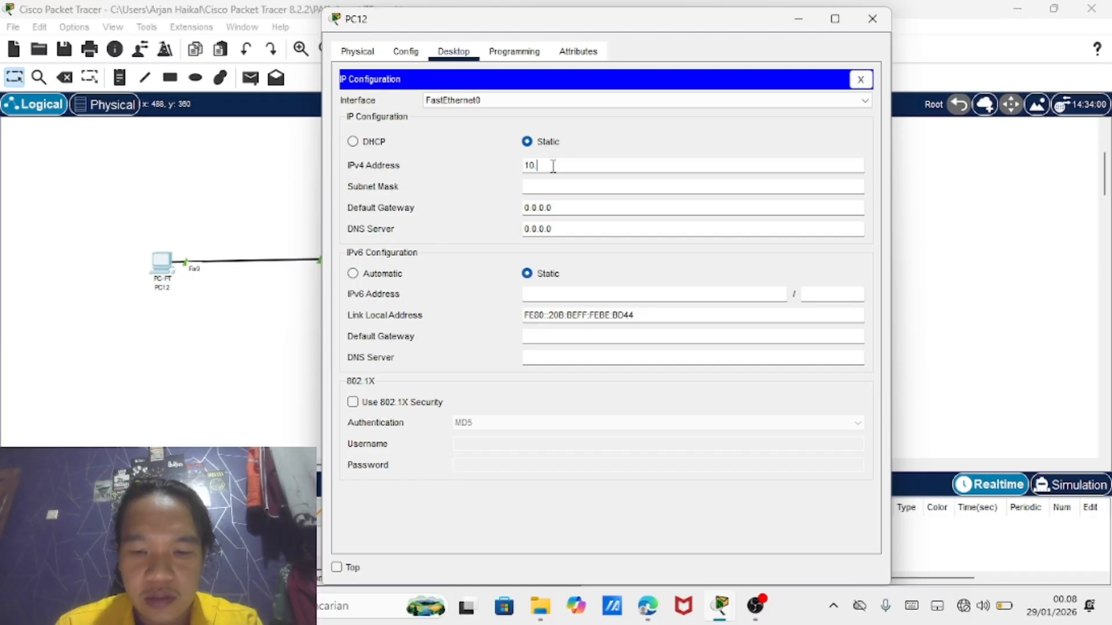
pyautogui.write('.0.0.10')
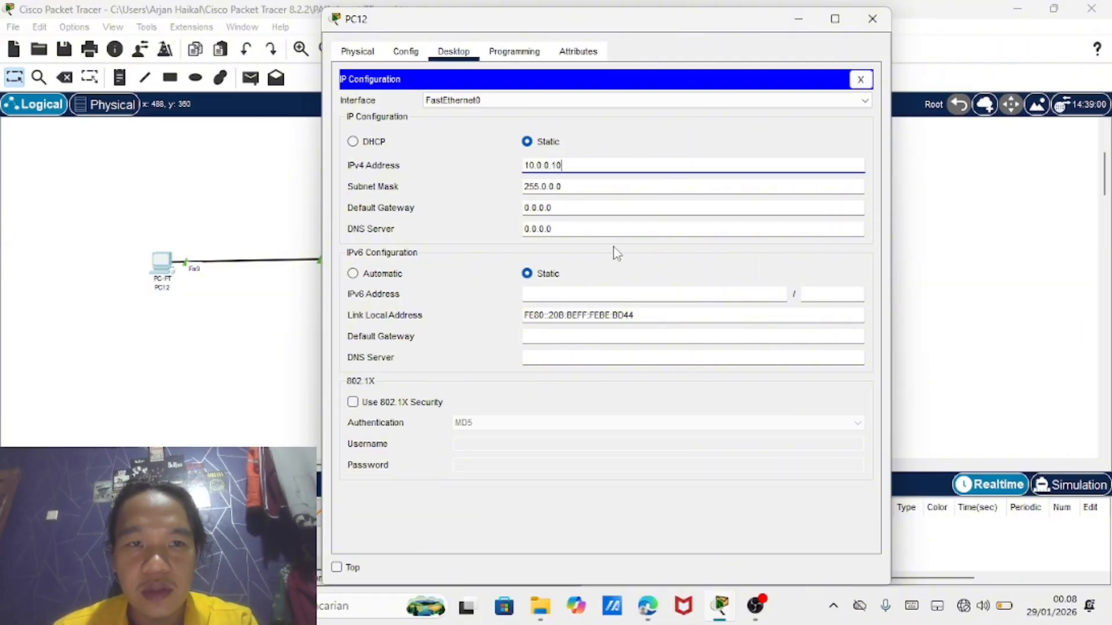
# Set PC12's default gateway to 10.0.0.20 and close its device window
pyautogui.click(602, 208)
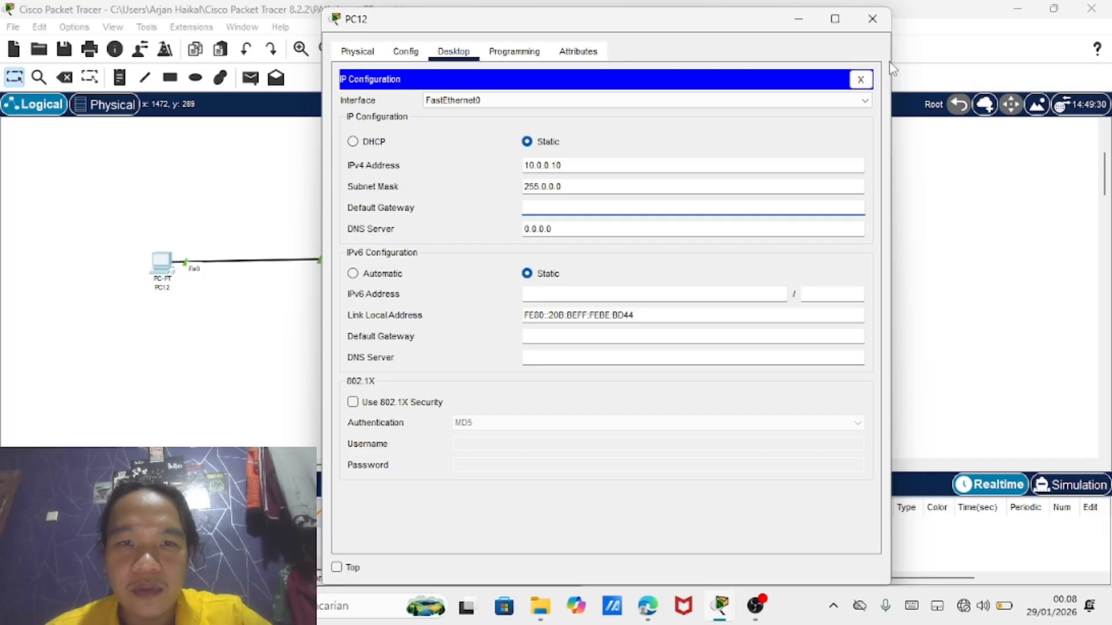
pyautogui.click(561, 207)
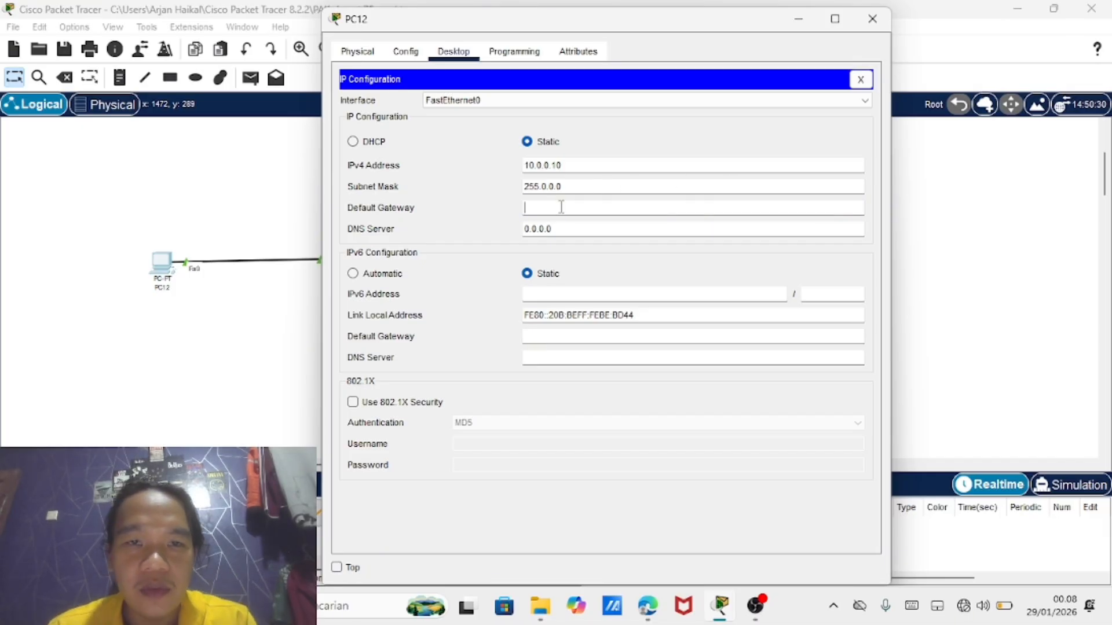
pyautogui.write('10.0.0.20')
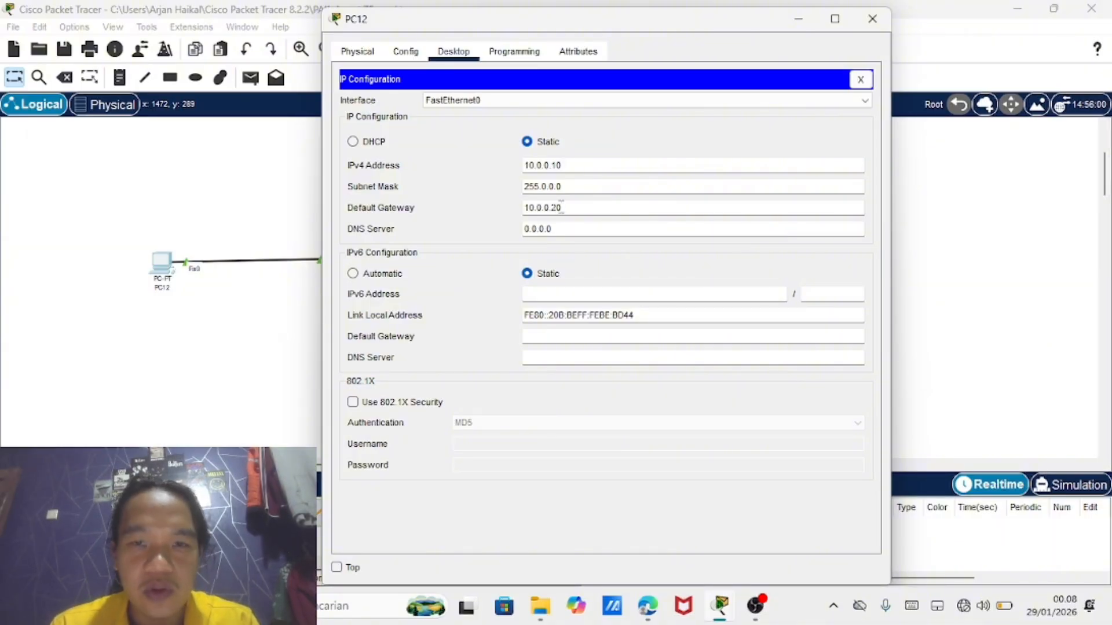
pyautogui.click(883, 21)
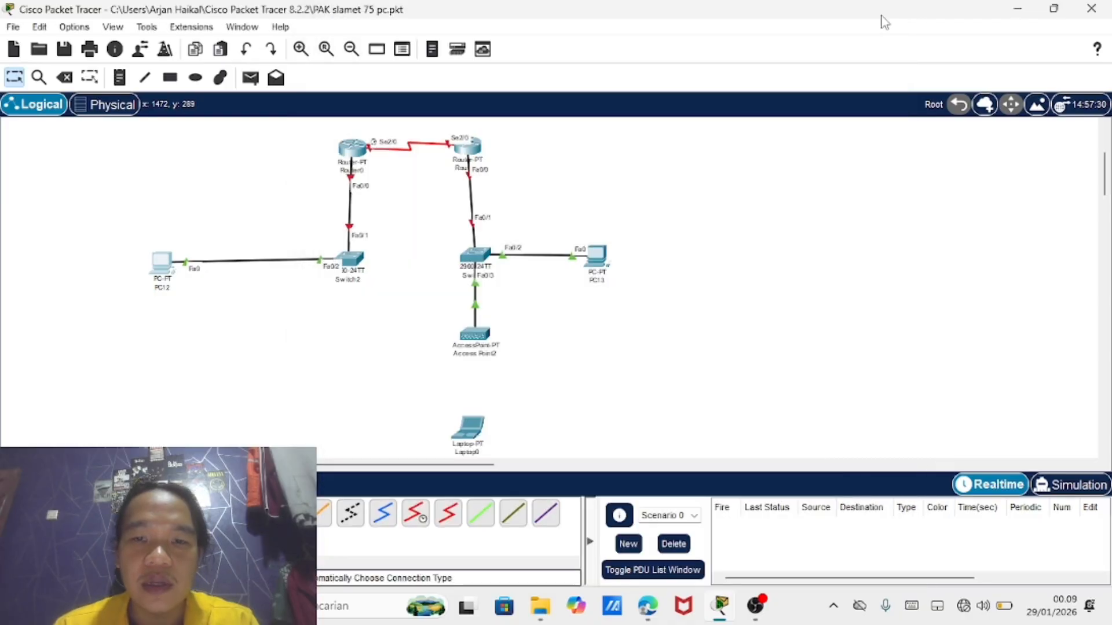
# Configure Router0's FastEthernet0/0 with IPv4 address 10.0.0.20 and subnet mask 255.0.0.0, and turn the port on
pyautogui.click(355, 157)
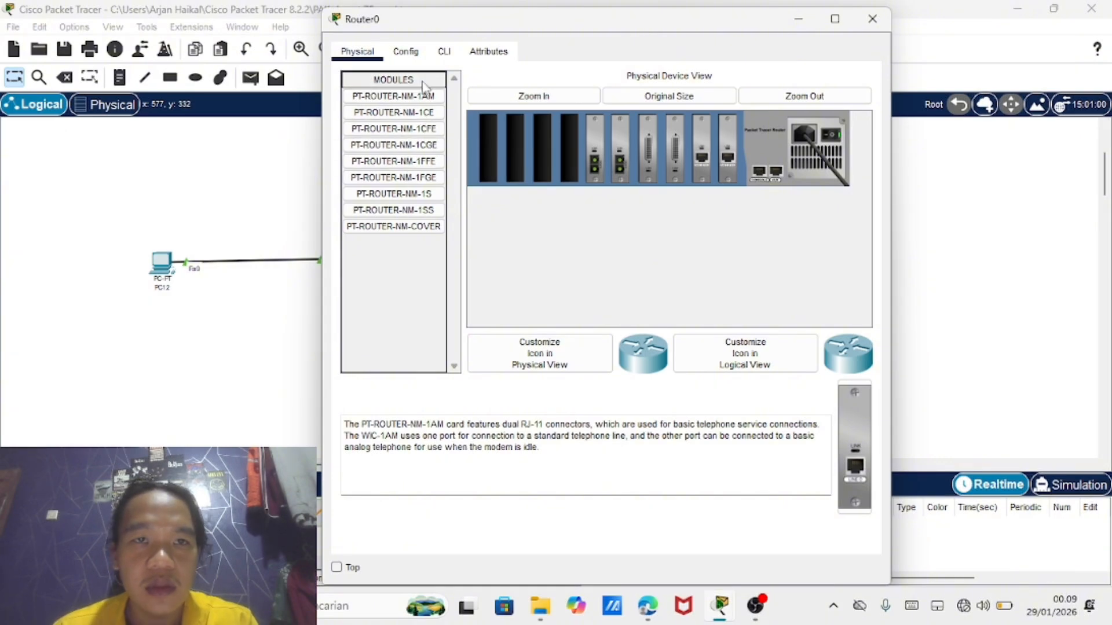
pyautogui.click(414, 59)
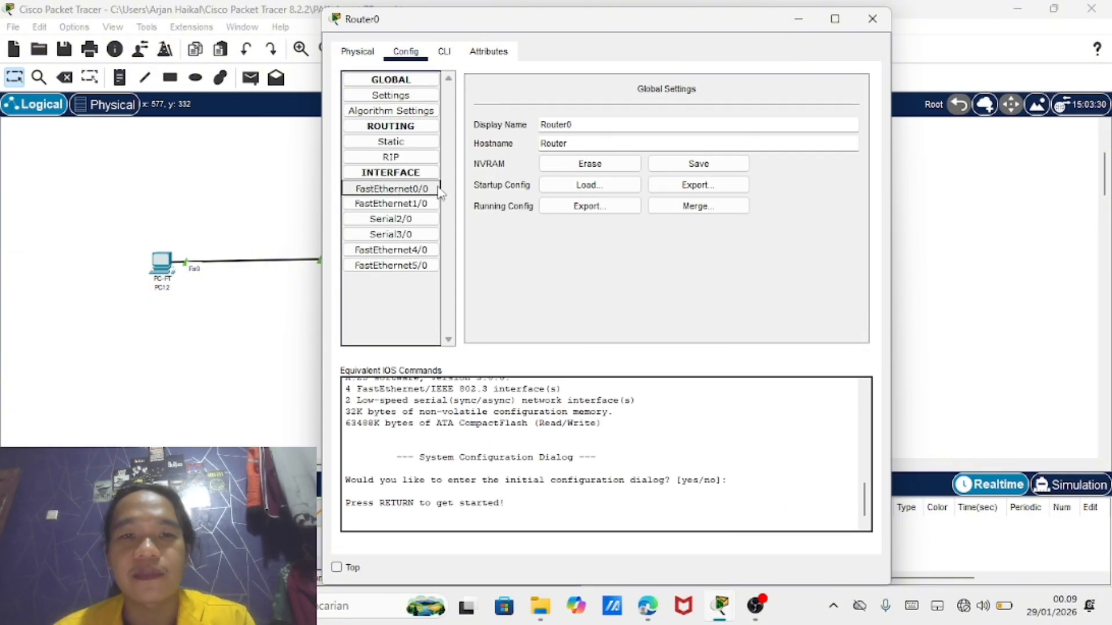
pyautogui.click(394, 194)
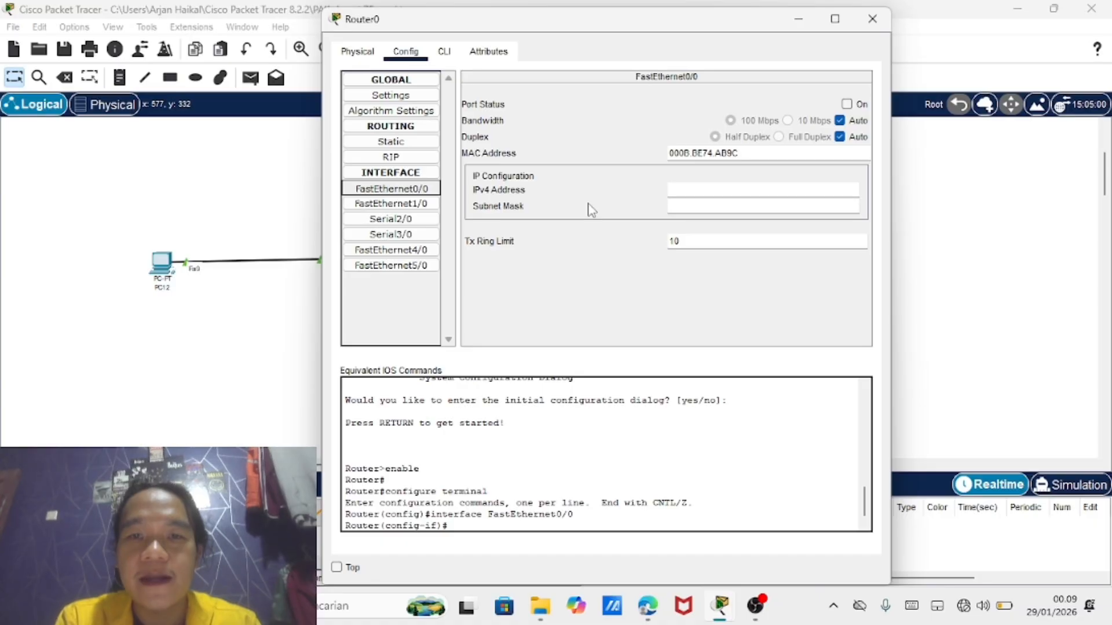
pyautogui.click(706, 187)
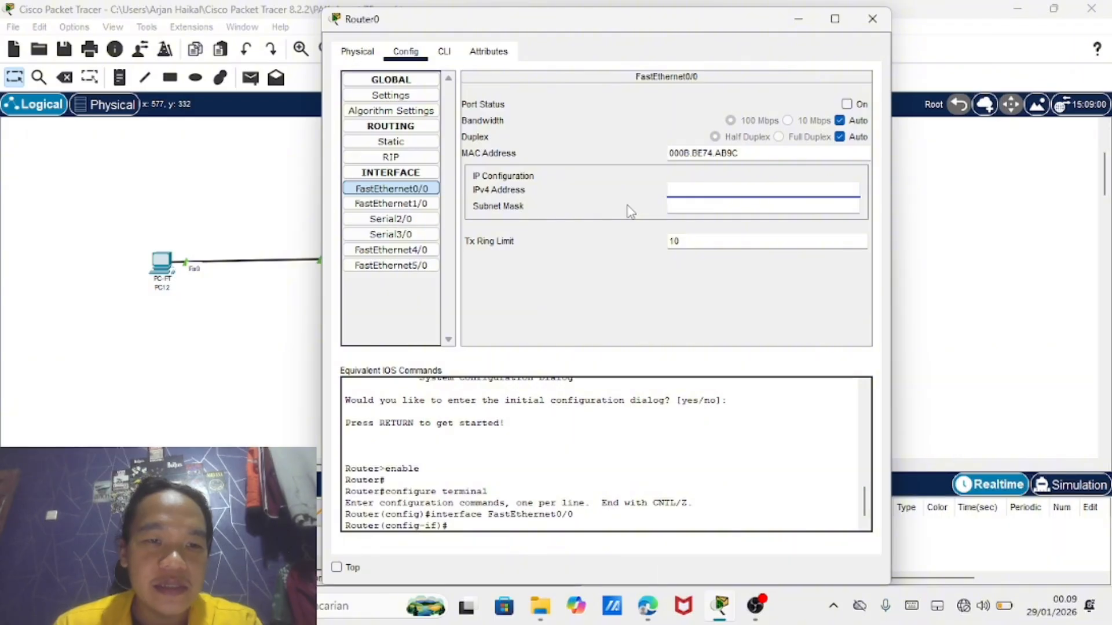
pyautogui.write('10.0')
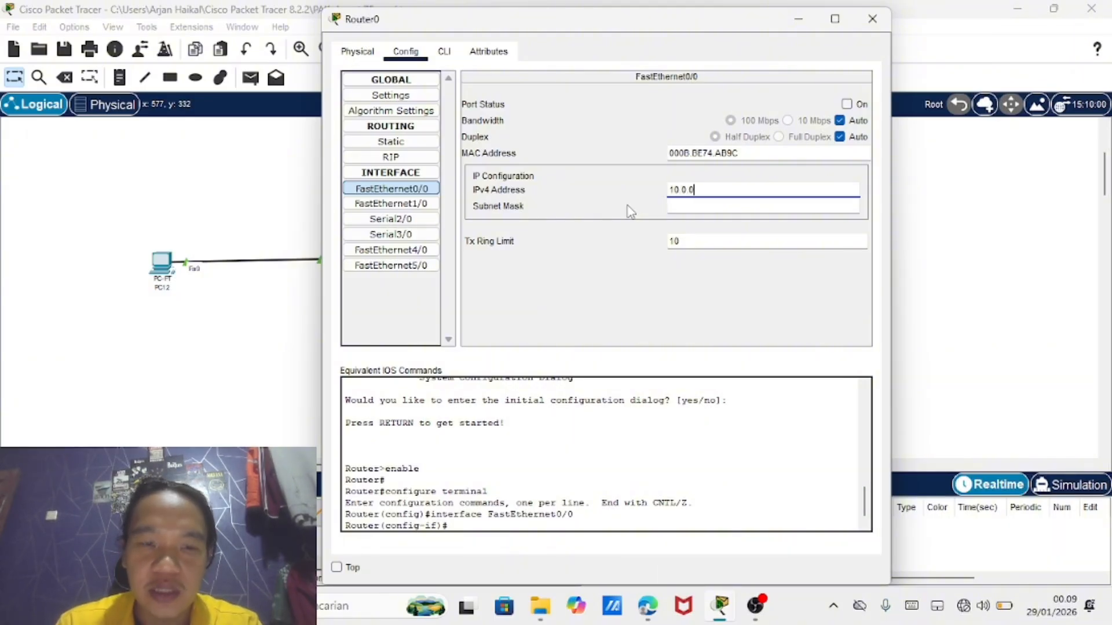
pyautogui.write('.0.20')
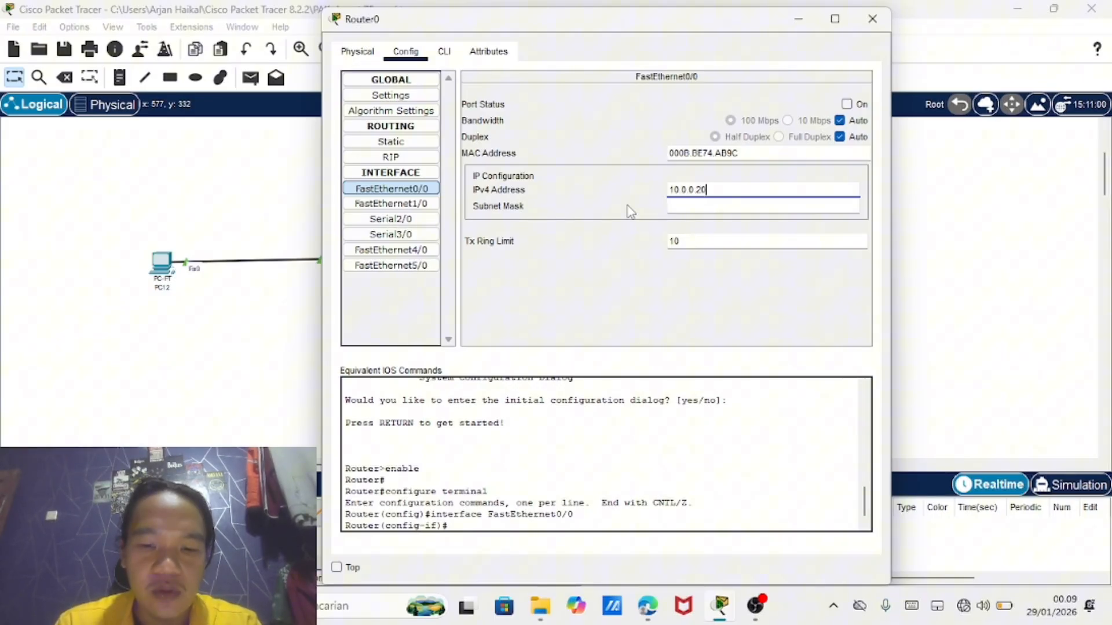
pyautogui.click(701, 205)
pyautogui.click(847, 104)
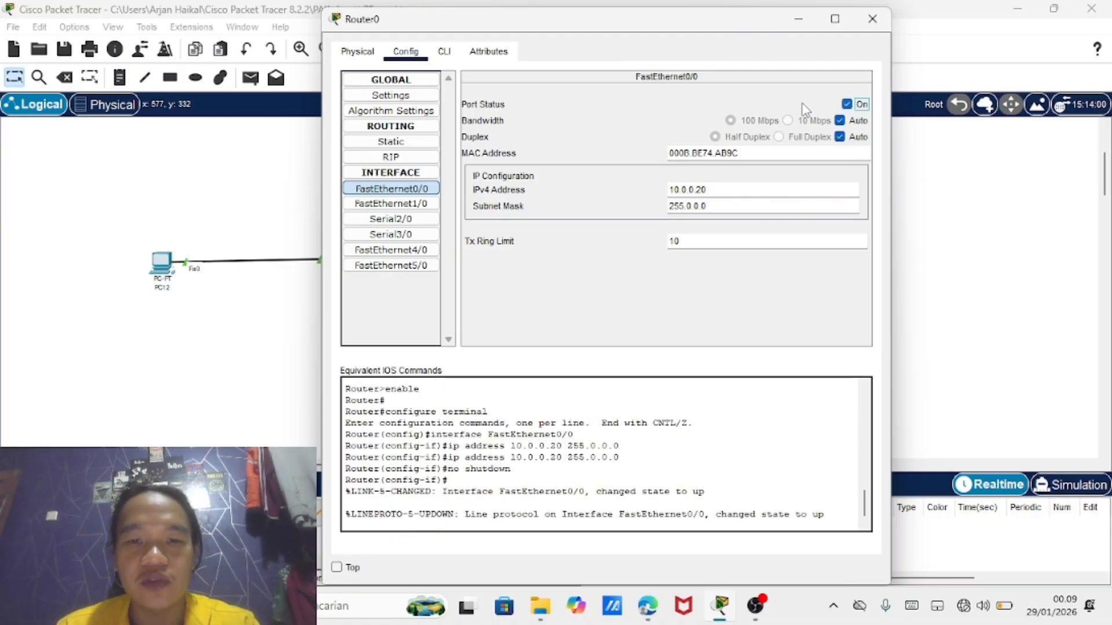
# Configure Router0's Serial2/0 with IPv4 address 15.0.0.1 and subnet mask 255.0.0.0, and close the router window
pyautogui.click(405, 219)
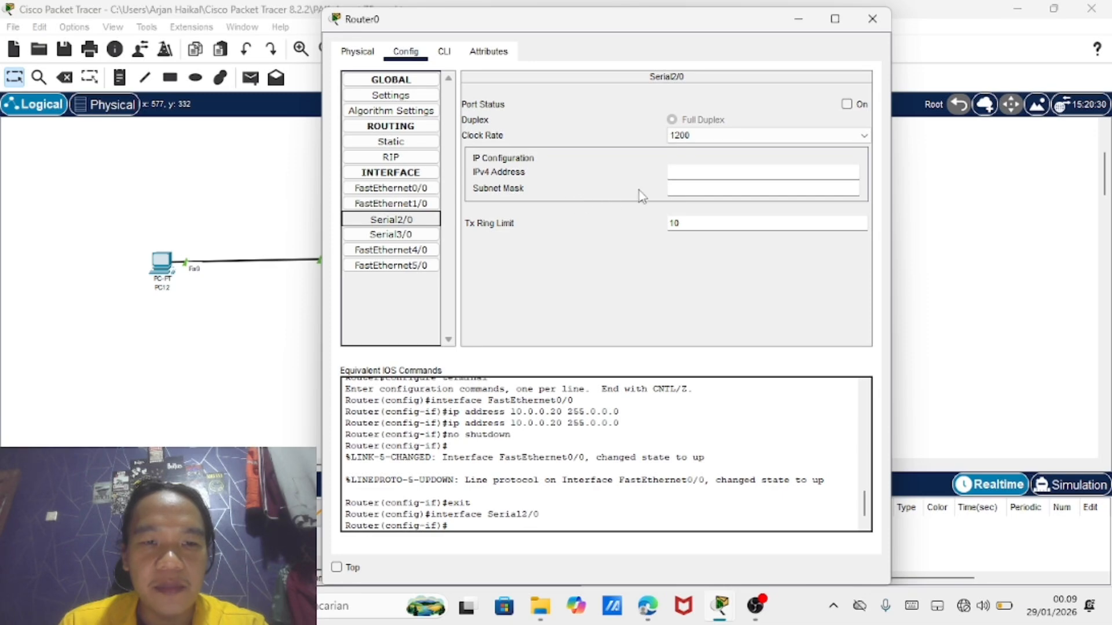
pyautogui.click(683, 172)
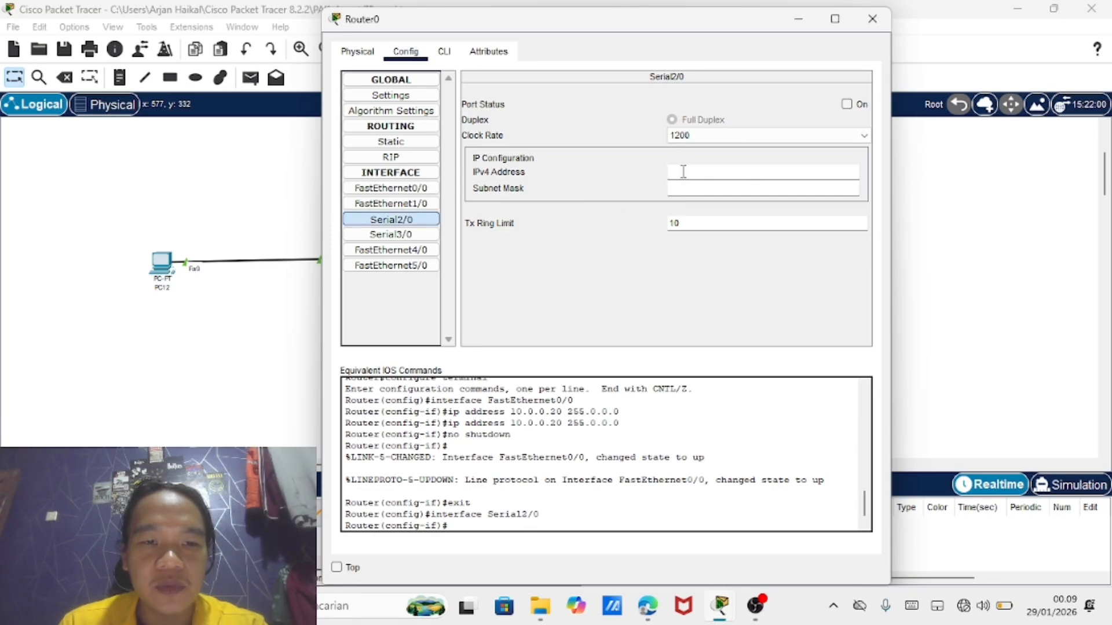
pyautogui.write('15')
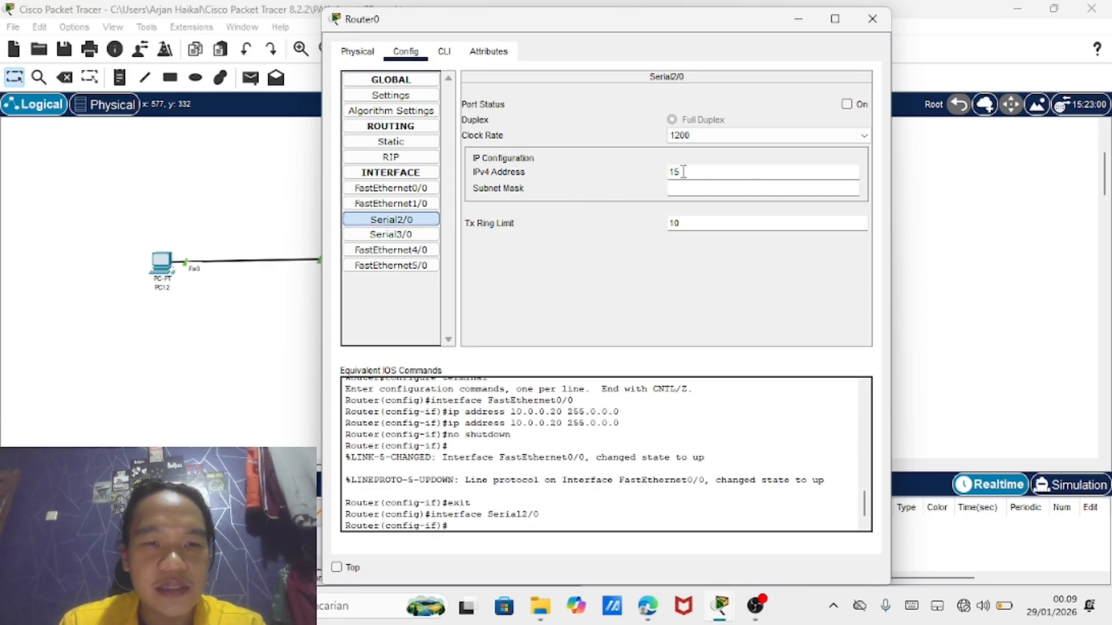
pyautogui.write('.0')
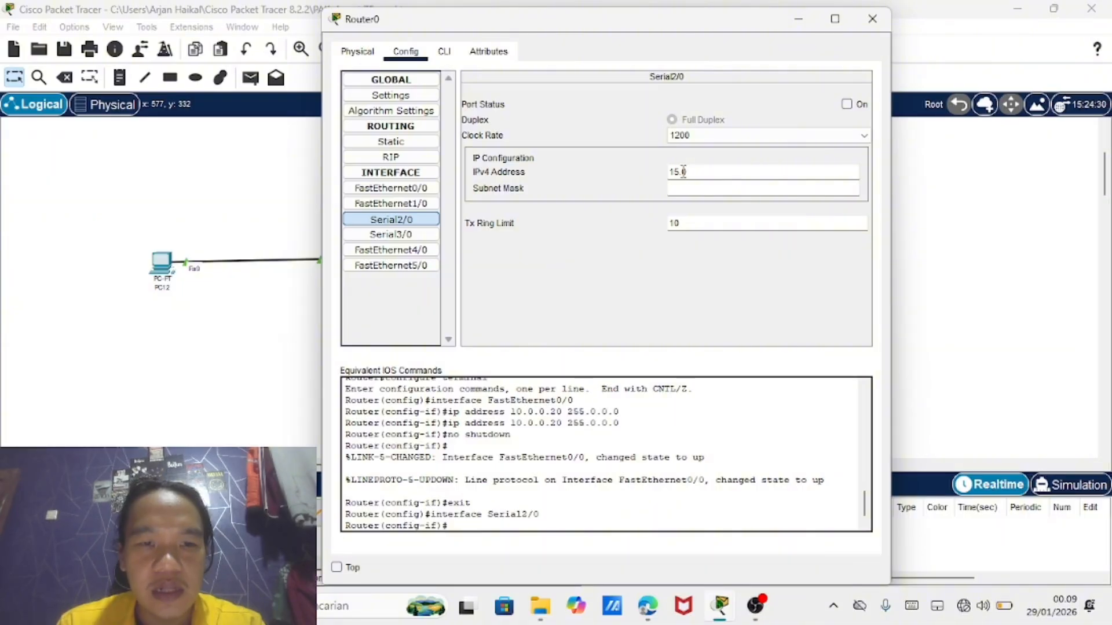
pyautogui.write('.0.1')
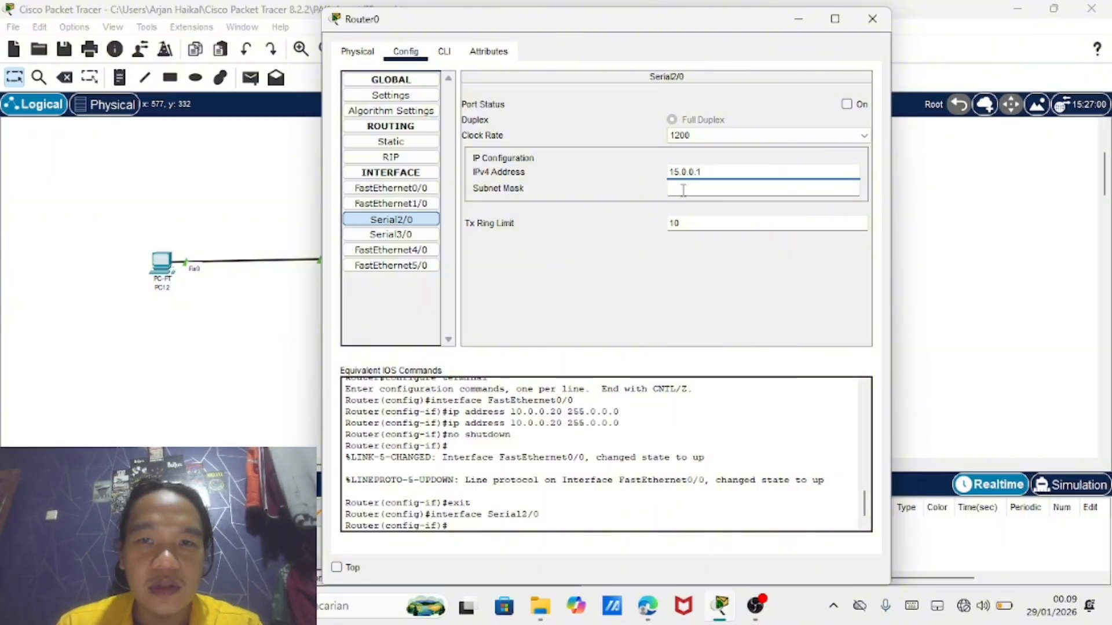
pyautogui.click(683, 190)
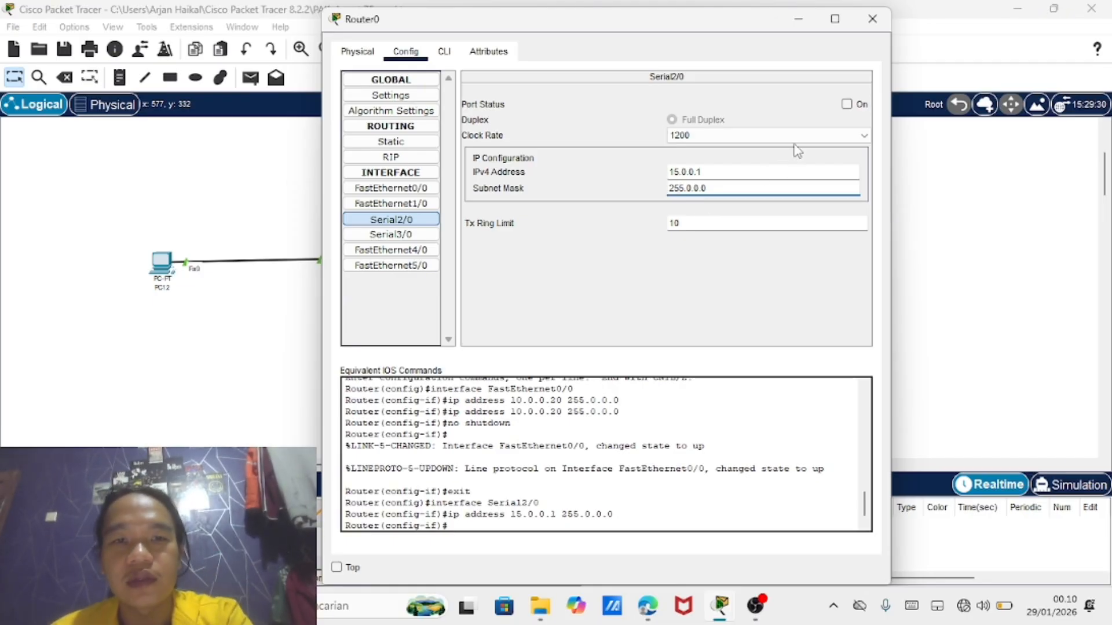
pyautogui.click(873, 19)
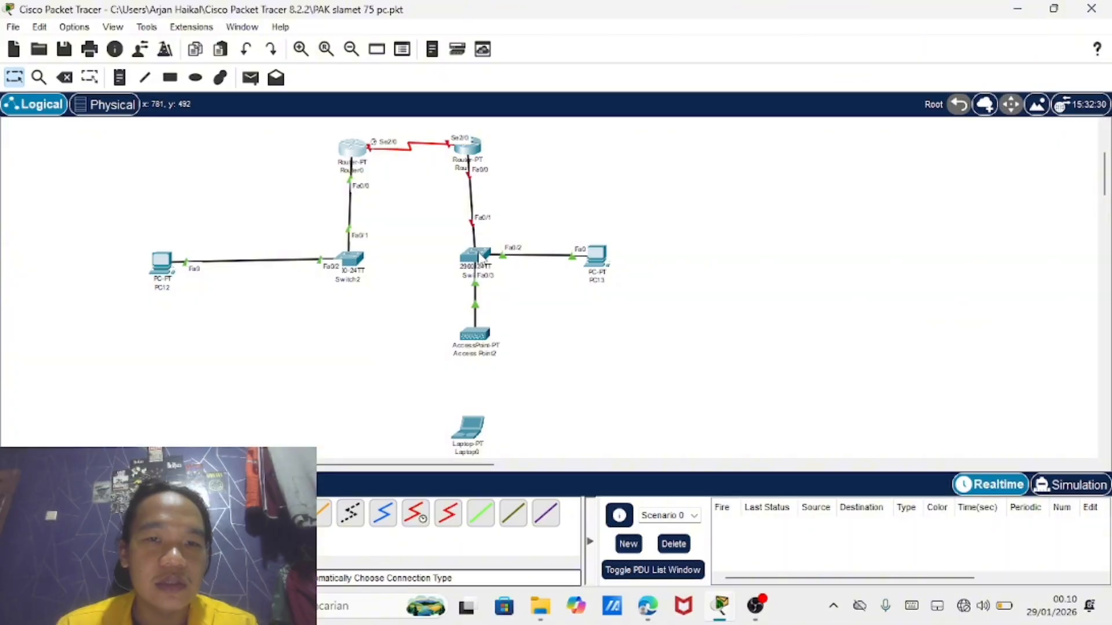
# Configure Router1's Serial2/0 with IPv4 address 15.0.0.2 and subnet mask 255.0.0.0, turn the port on, and close the router window
pyautogui.click(471, 150)
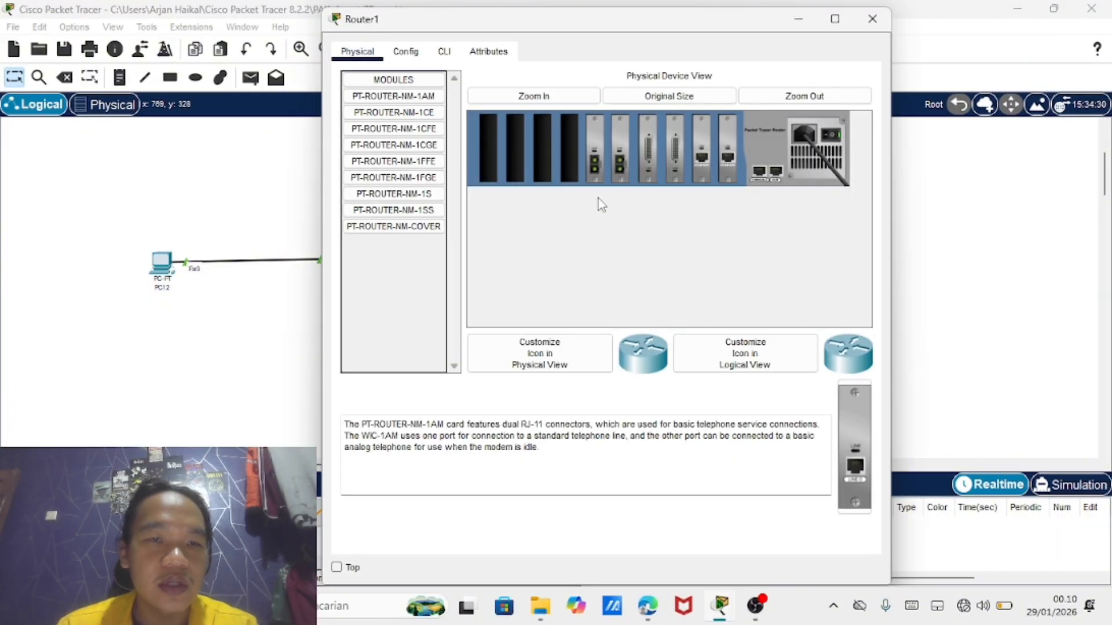
pyautogui.click(407, 52)
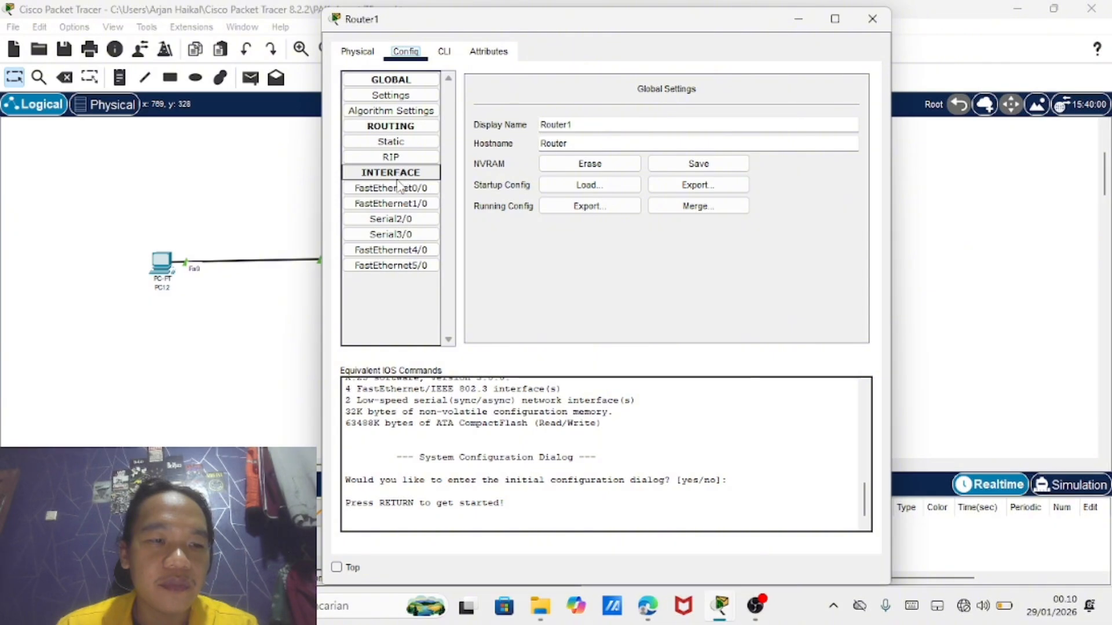
pyautogui.click(397, 221)
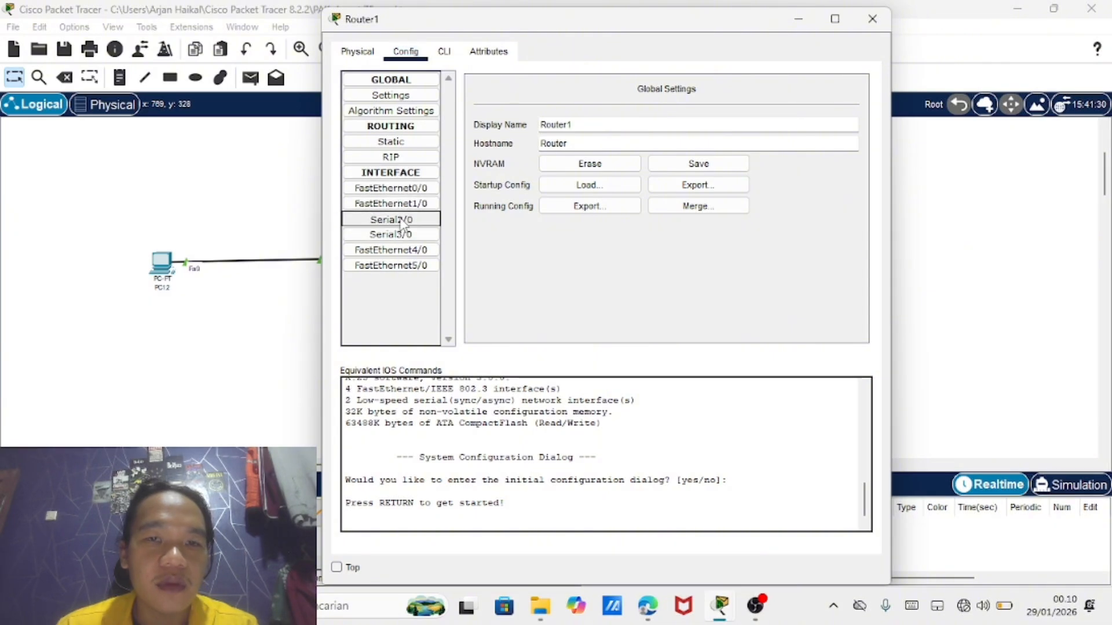
pyautogui.click(711, 166)
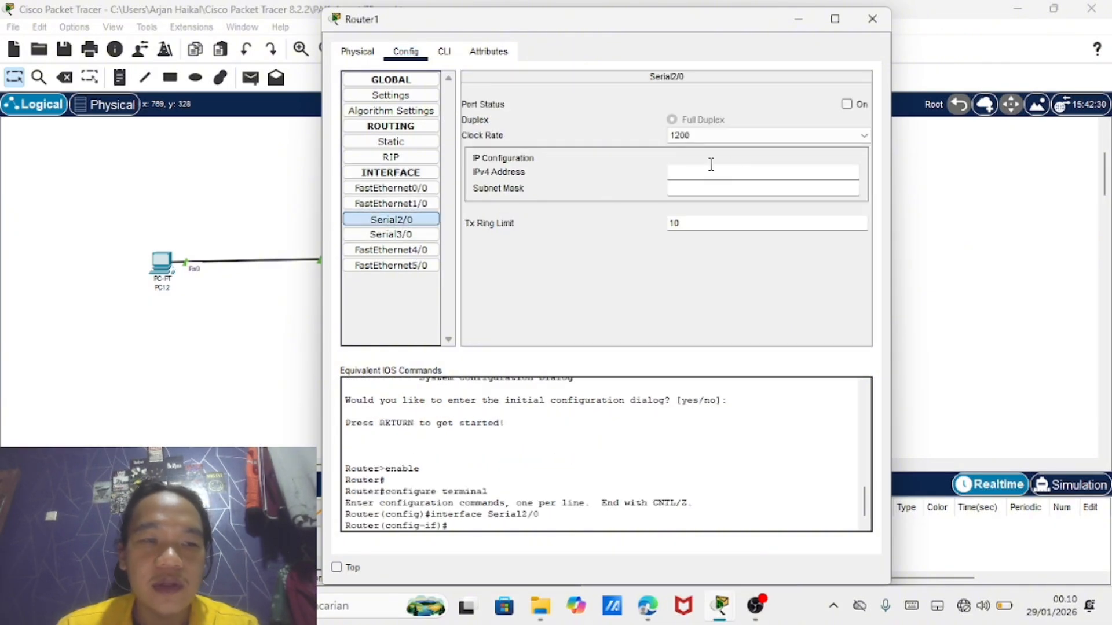
pyautogui.write('1')
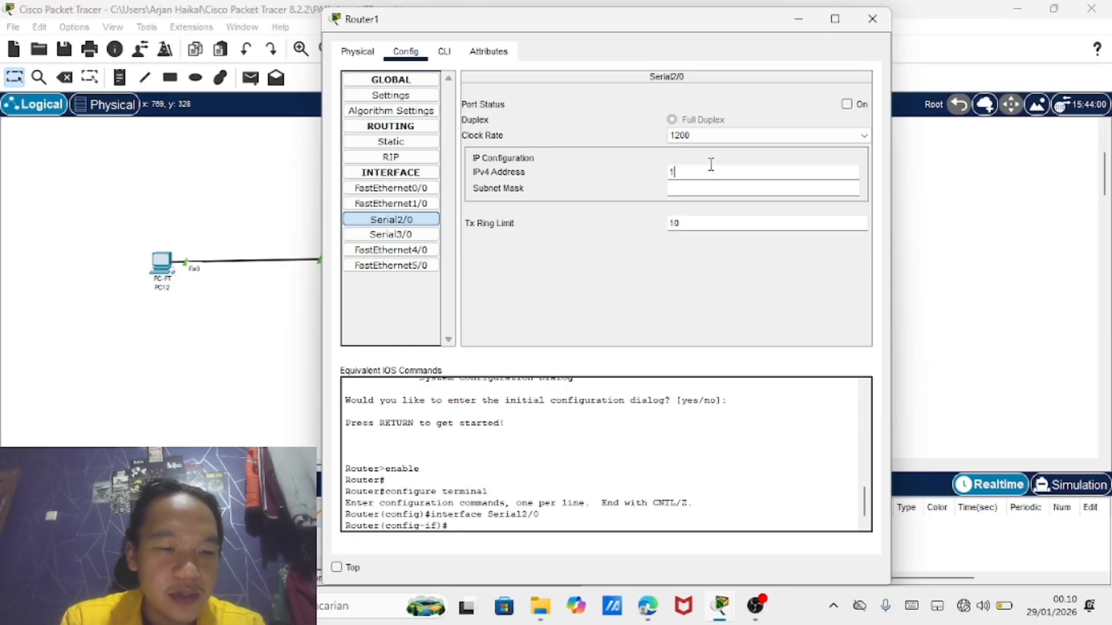
pyautogui.write('5.0.0.2')
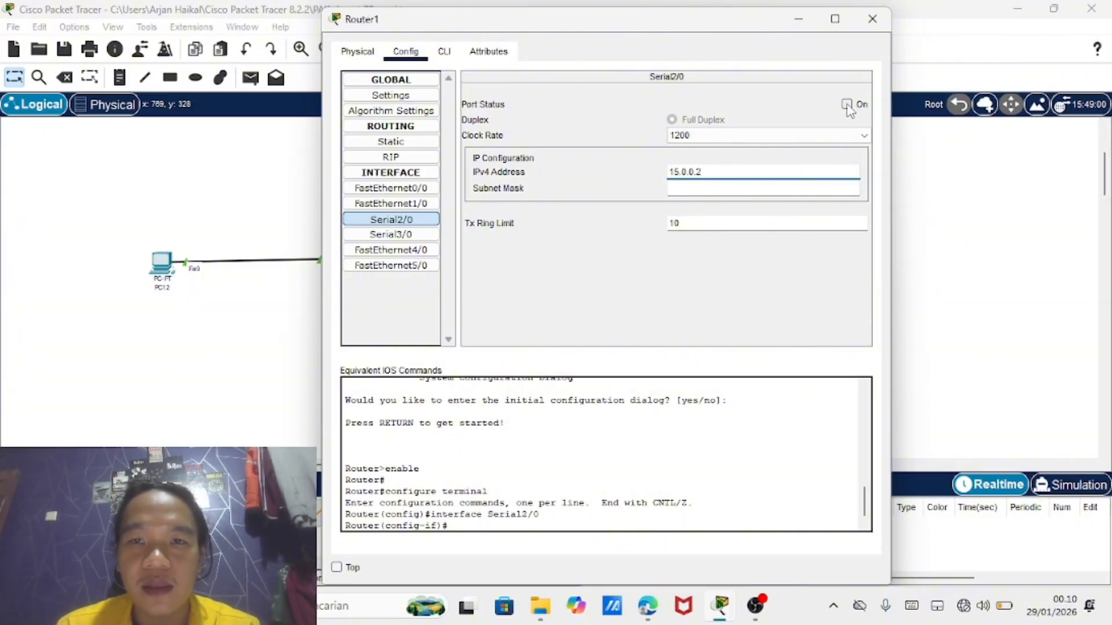
pyautogui.click(771, 185)
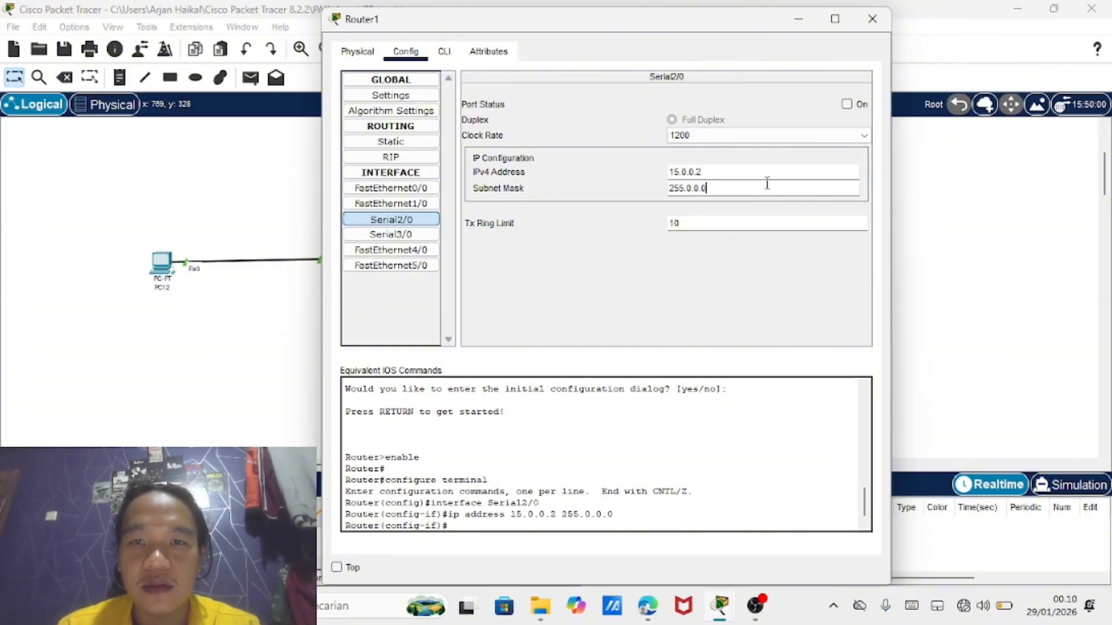
pyautogui.click(848, 104)
pyautogui.click(872, 18)
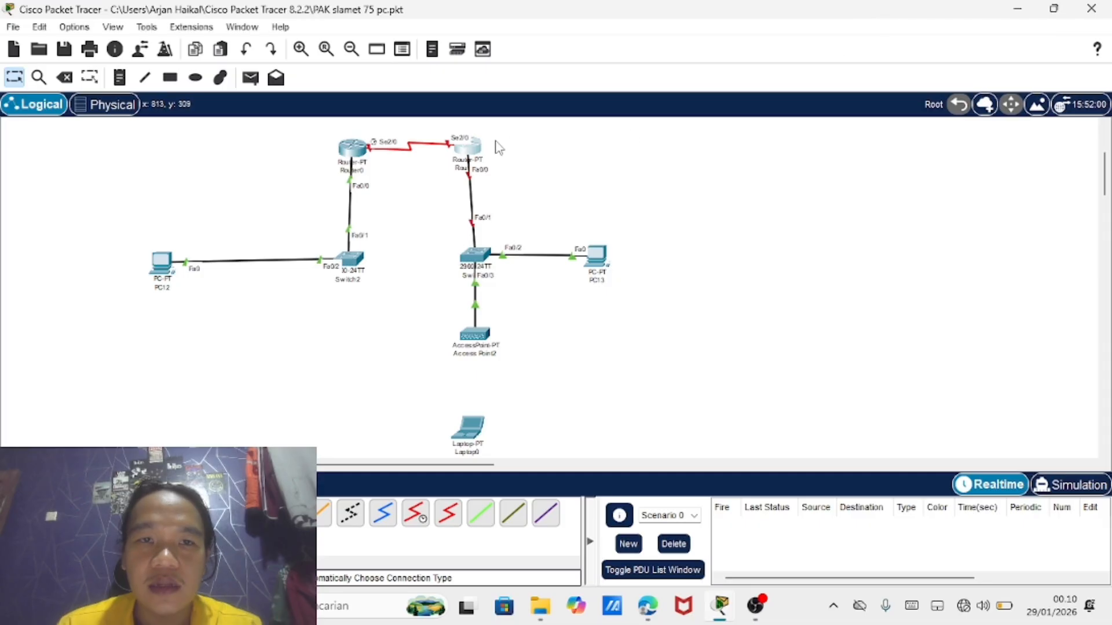
pyautogui.click(467, 149)
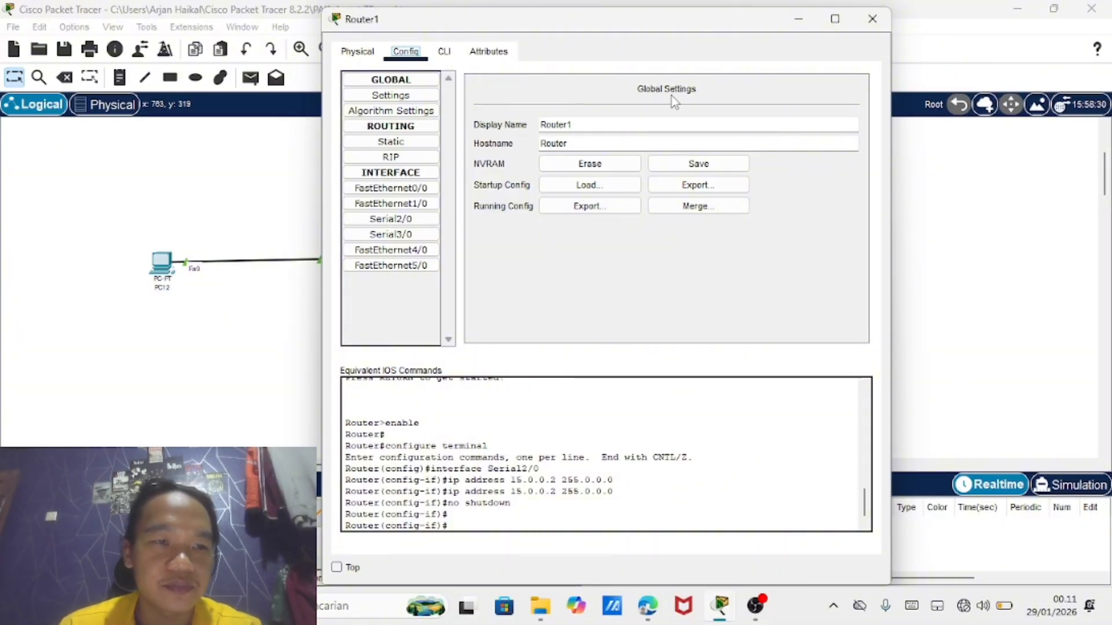
pyautogui.click(871, 20)
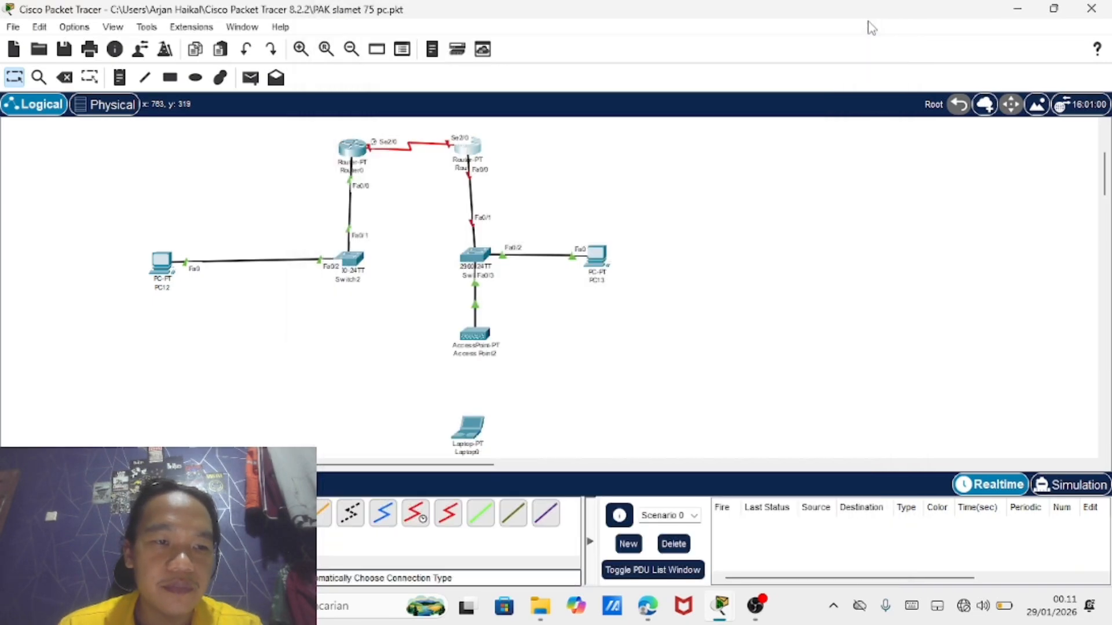
# Give PC13 the static IPv4 address 172.10.10.10 with subnet mask 255.255.0.0
pyautogui.click(596, 256)
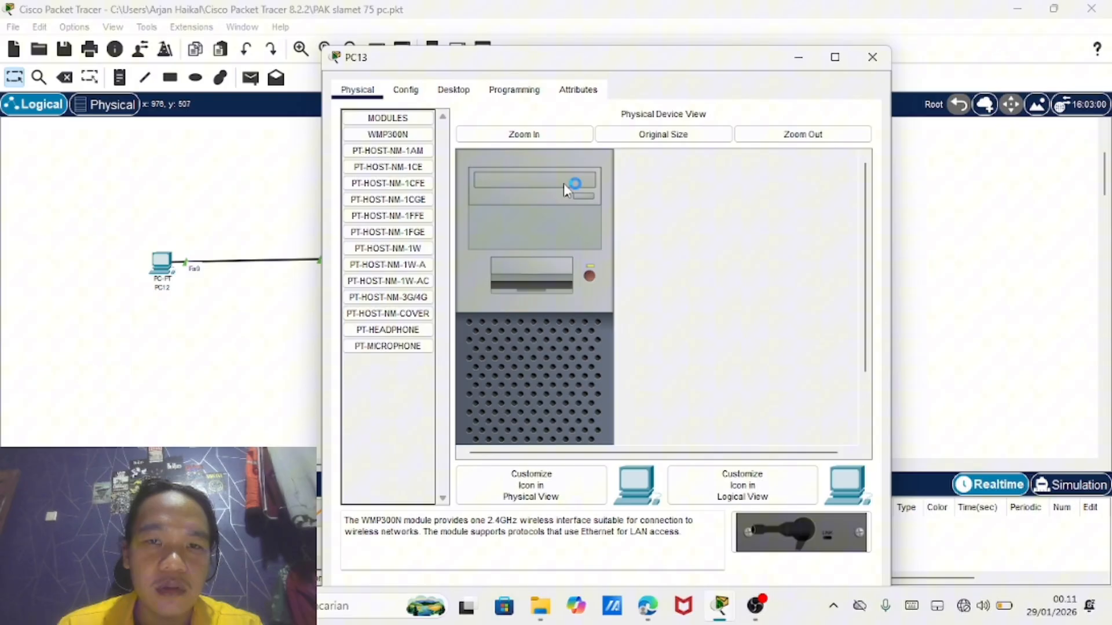
pyautogui.click(456, 90)
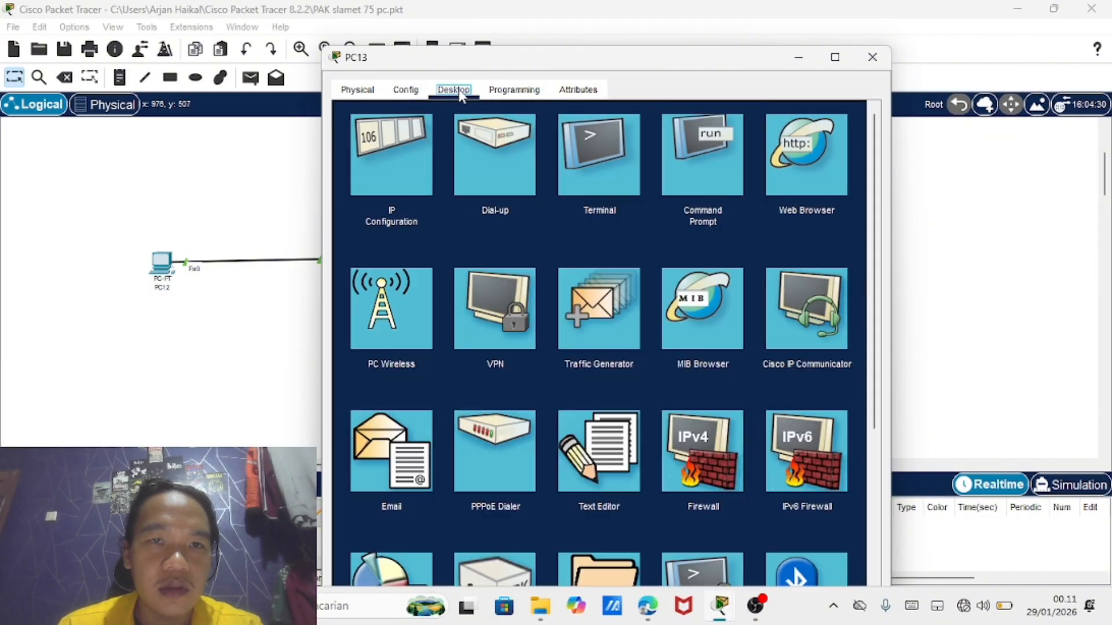
pyautogui.click(385, 162)
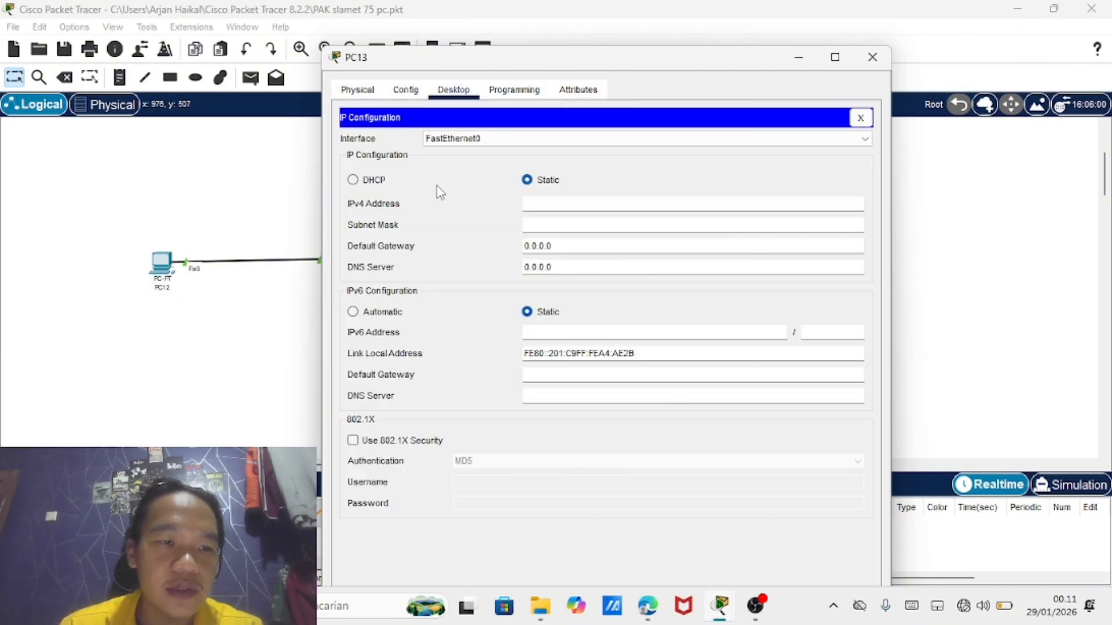
pyautogui.click(532, 207)
pyautogui.write('192.10.10')
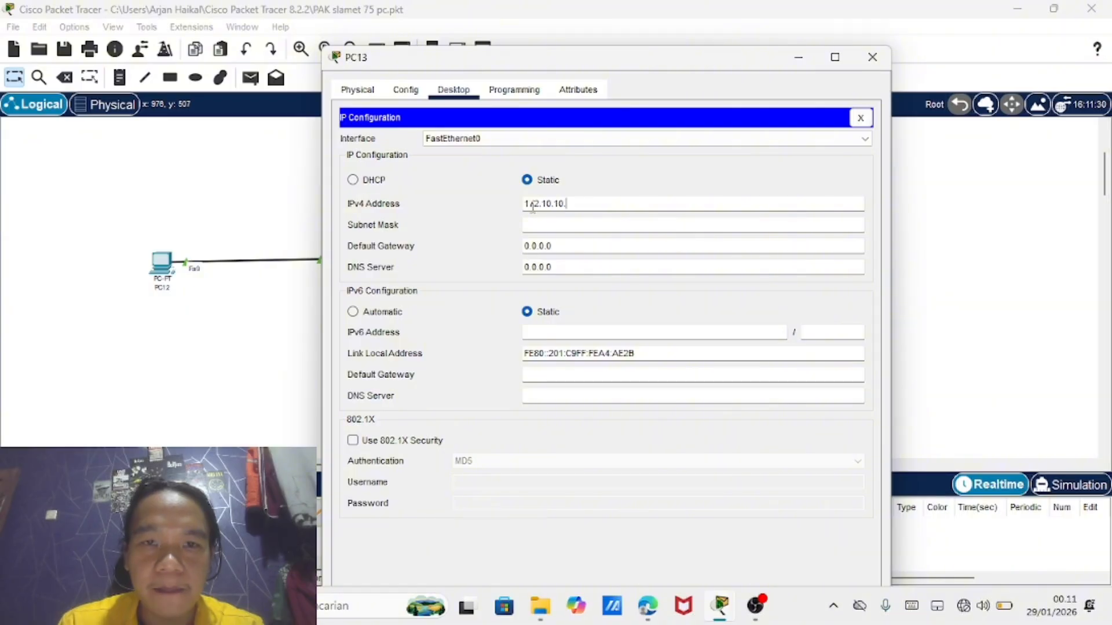
pyautogui.write('.10')
pyautogui.press('Tab')
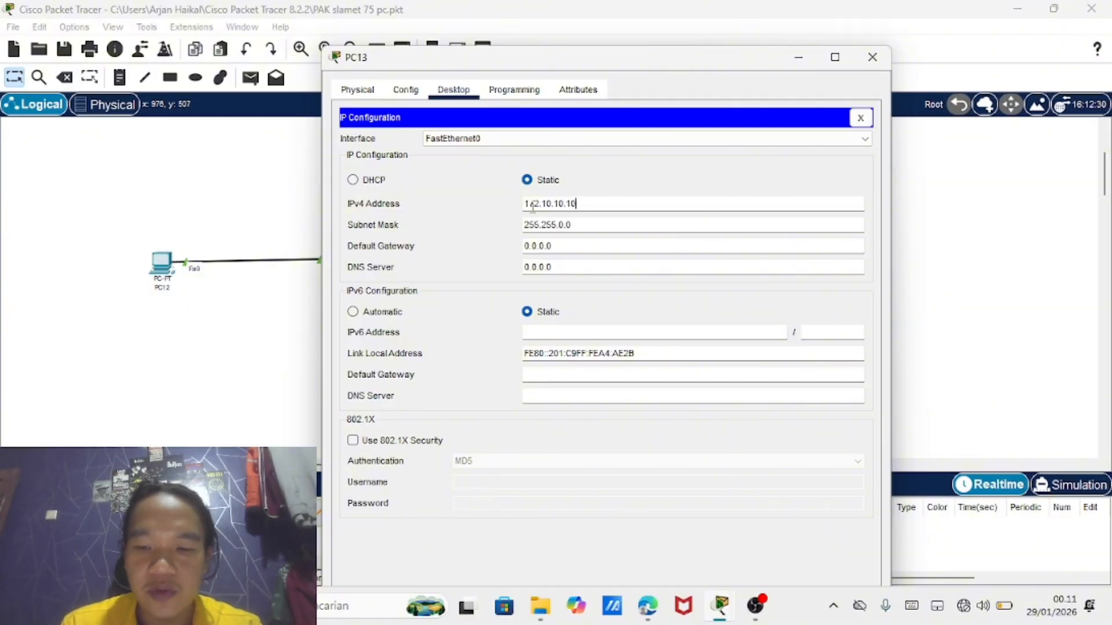
# Set PC13's default gateway to 172.10.10.20 and close its device window
pyautogui.click(555, 247)
pyautogui.press('BackSpace')
pyautogui.press('BackSpace')
pyautogui.press('BackSpace')
pyautogui.press('BackSpace')
pyautogui.press('BackSpace')
pyautogui.press('BackSpace')
pyautogui.press('BackSpace')
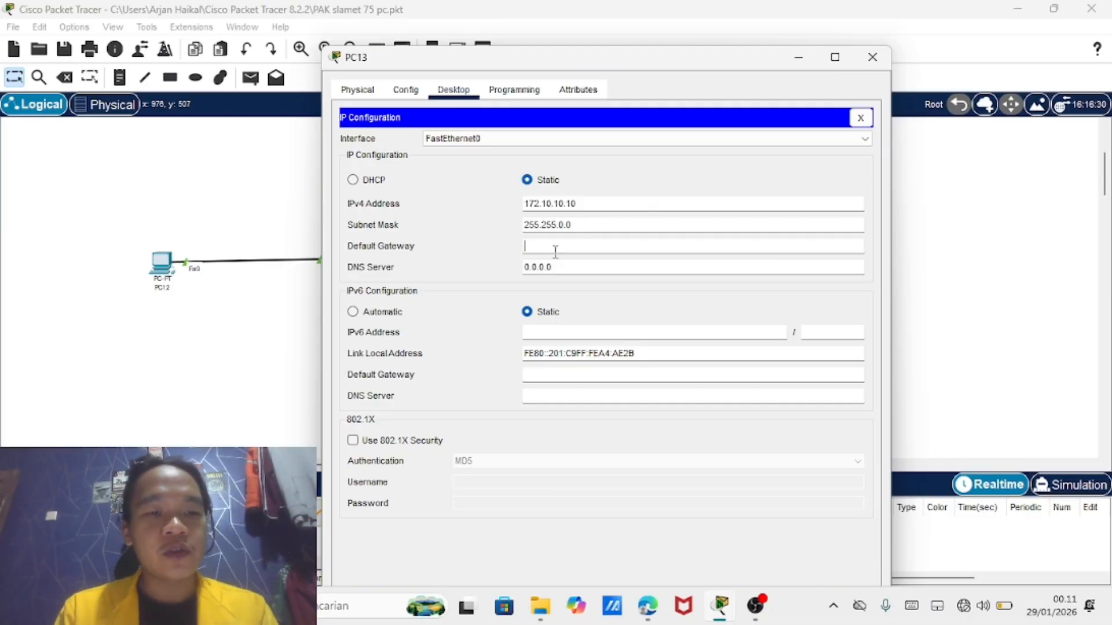
pyautogui.write('1')
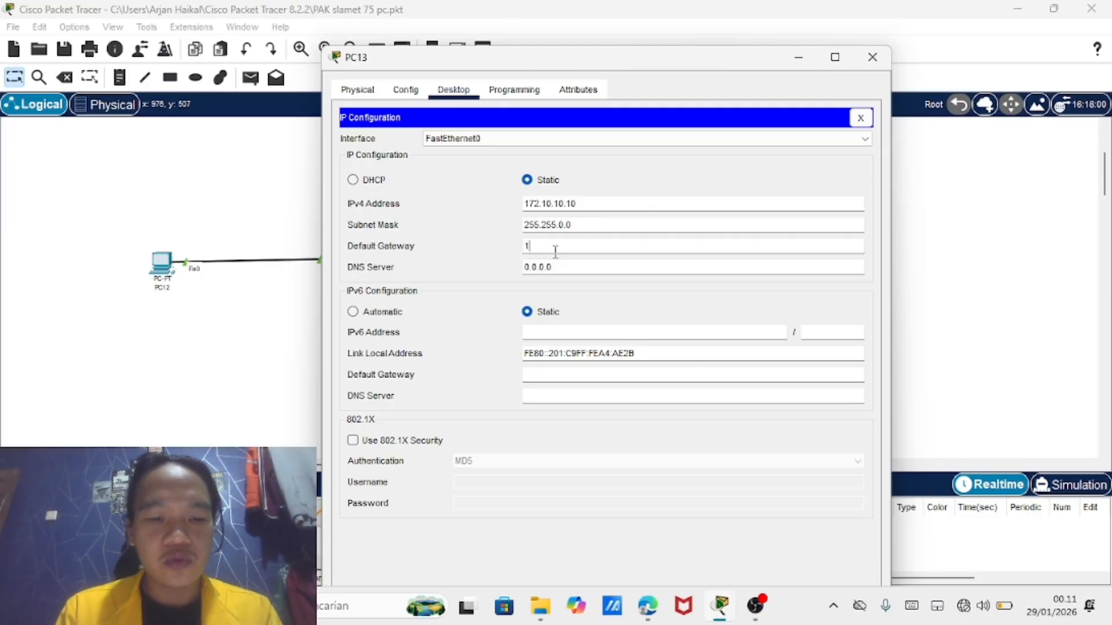
pyautogui.write('72.10')
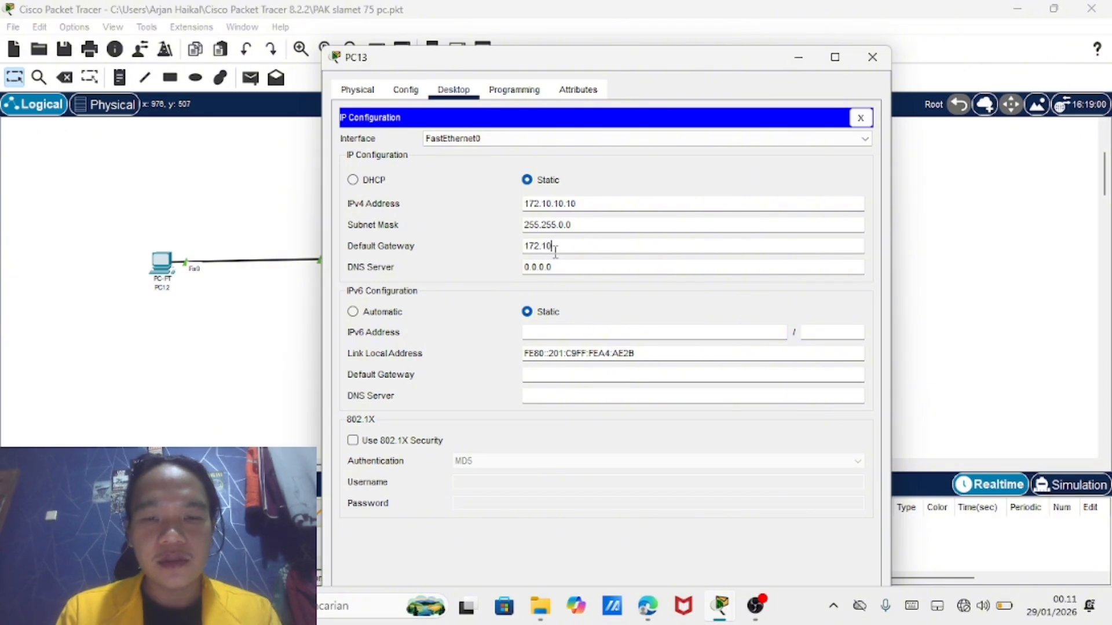
pyautogui.write('.10')
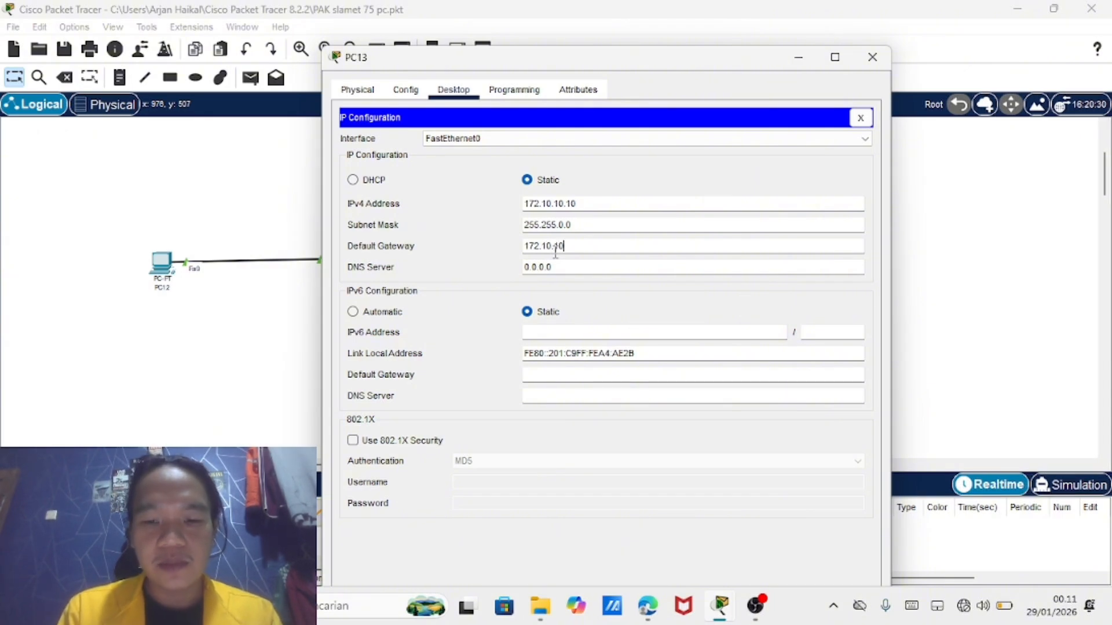
pyautogui.write('.20')
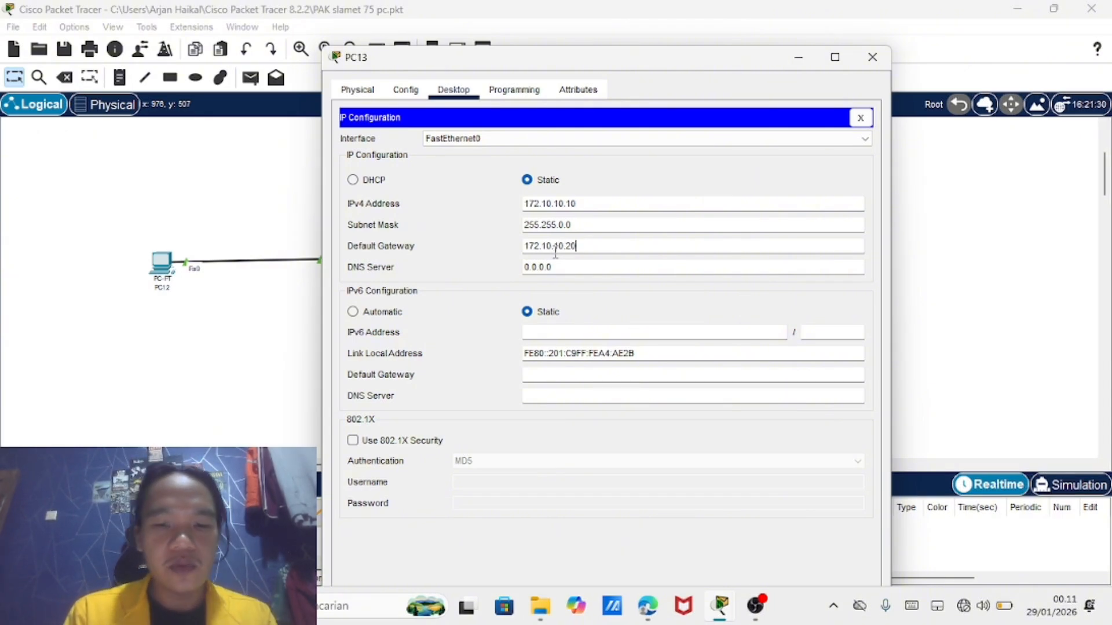
pyautogui.click(872, 57)
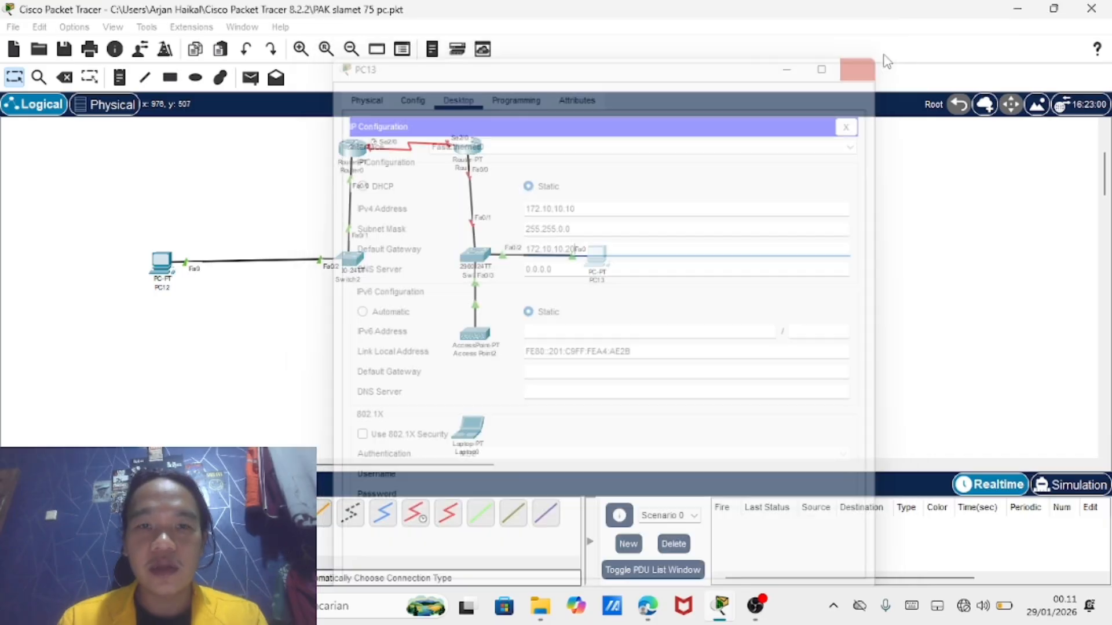
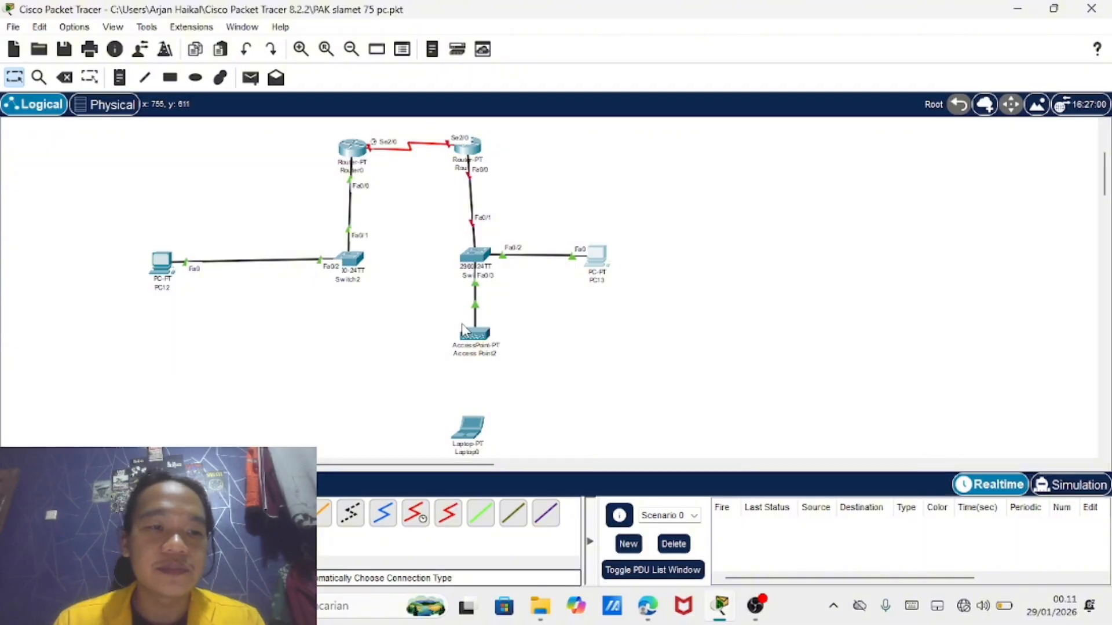
# Give Laptop0 the static IPv4 address 172.10.10.30 with subnet mask 255.255.0.0
pyautogui.click(467, 431)
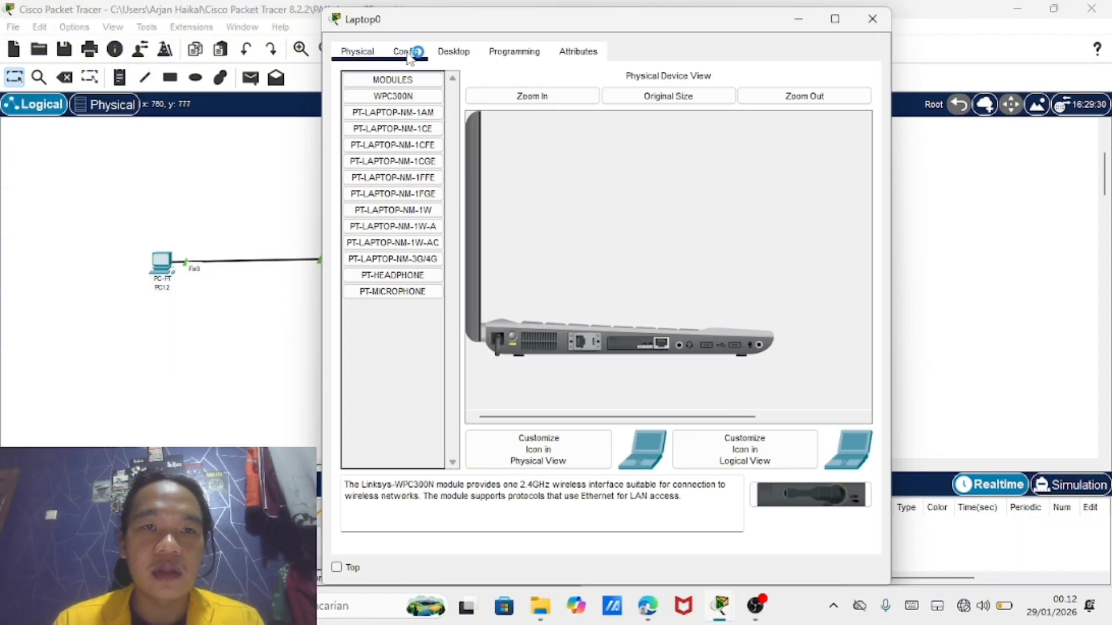
pyautogui.click(458, 53)
pyautogui.click(400, 119)
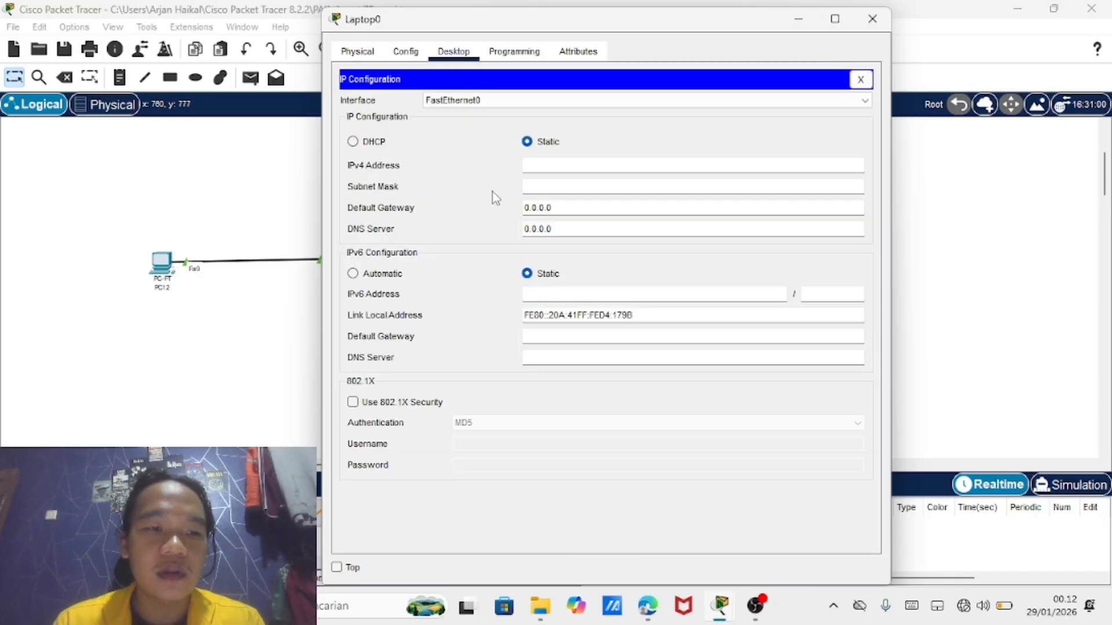
pyautogui.click(549, 166)
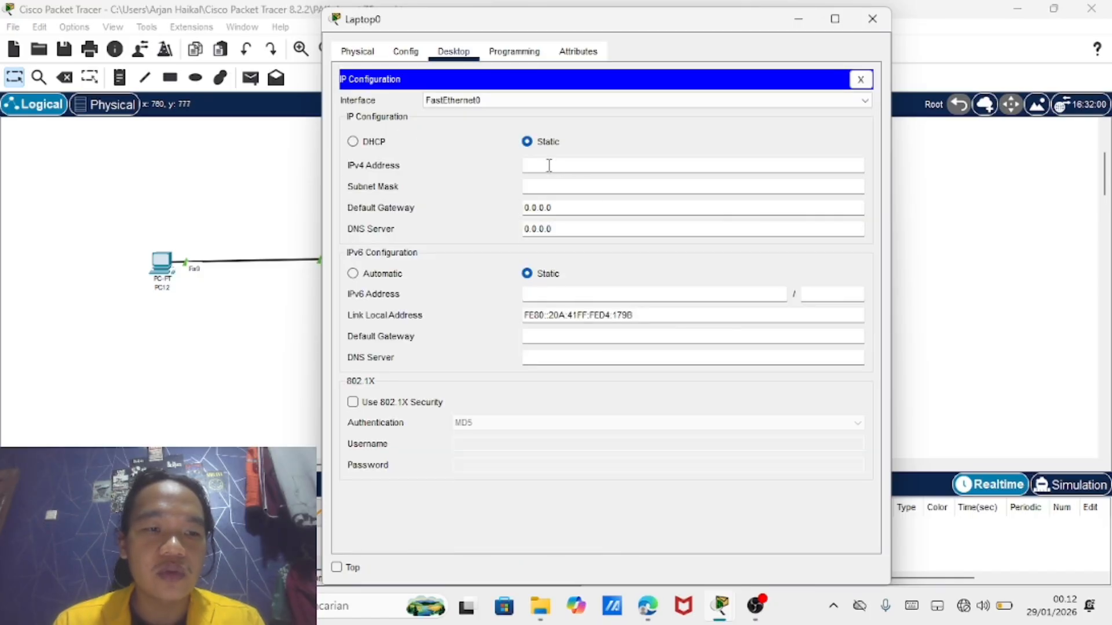
pyautogui.write('172.')
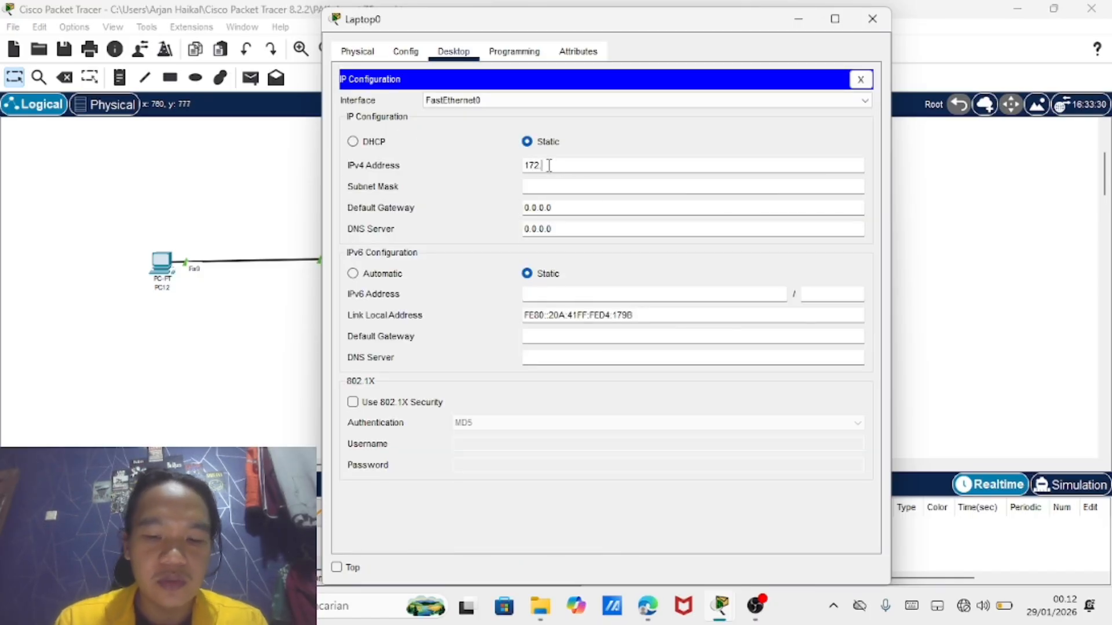
pyautogui.write('16.10.30')
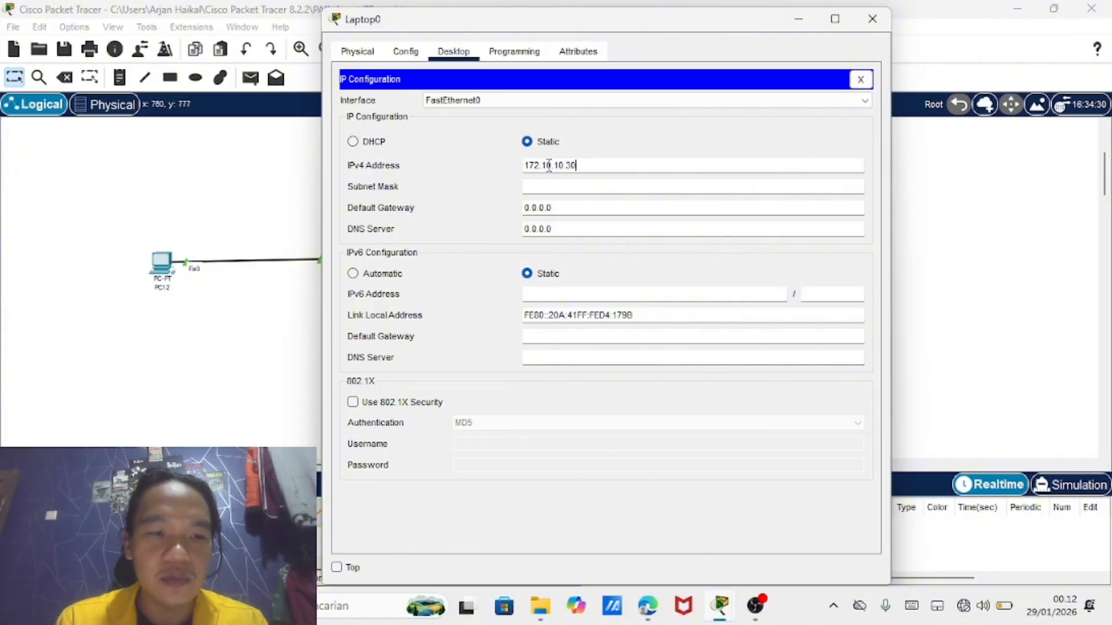
pyautogui.click(564, 186)
# Set Laptop0's default gateway to 172.10.10.20 and close its device window
pyautogui.click(558, 207)
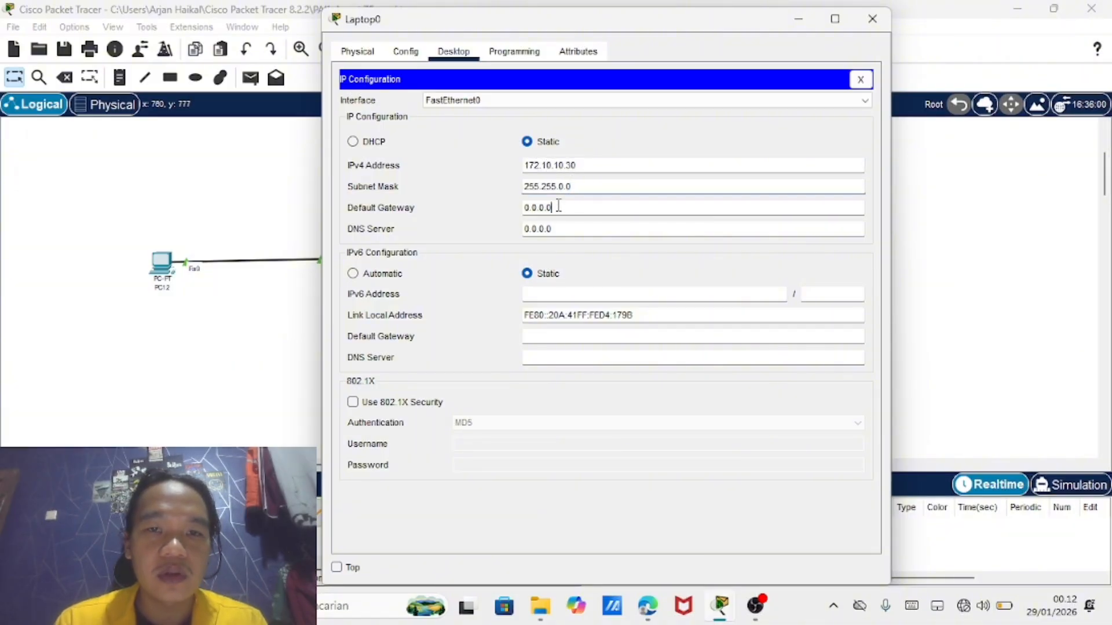
pyautogui.press('BackSpace')
pyautogui.press('BackSpace')
pyautogui.press('BackSpace')
pyautogui.press('BackSpace')
pyautogui.press('BackSpace')
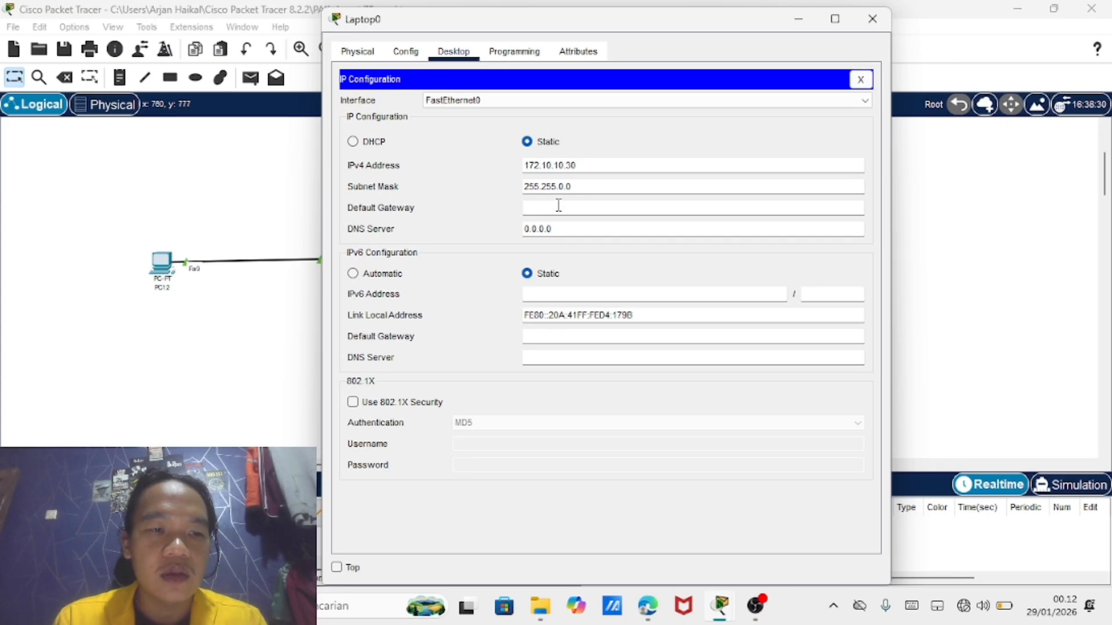
pyautogui.write('1')
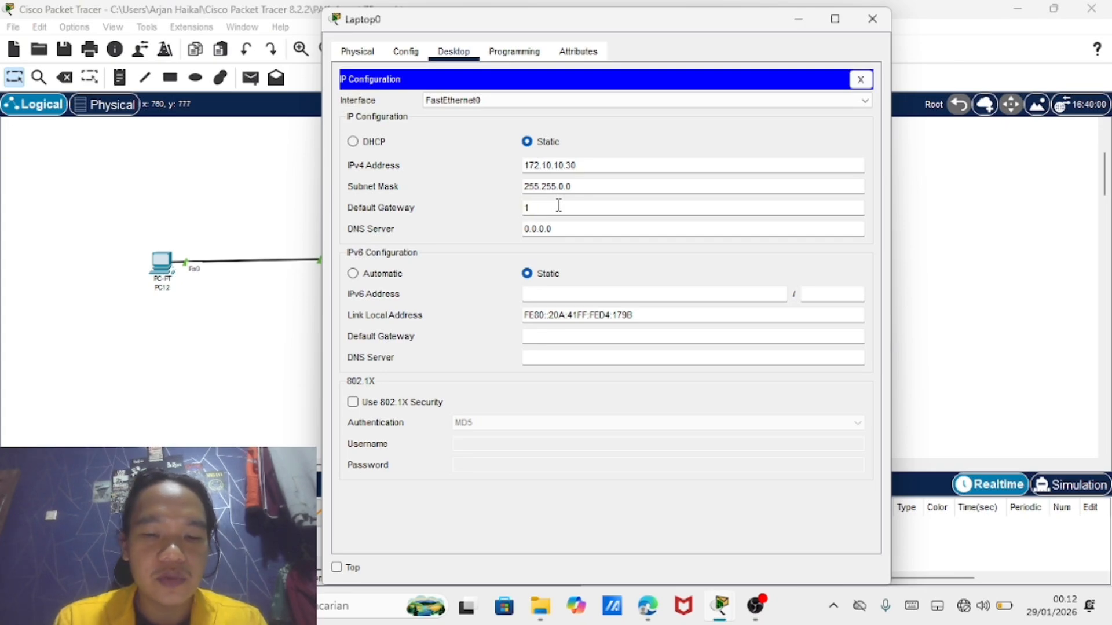
pyautogui.write('72.10.10.20')
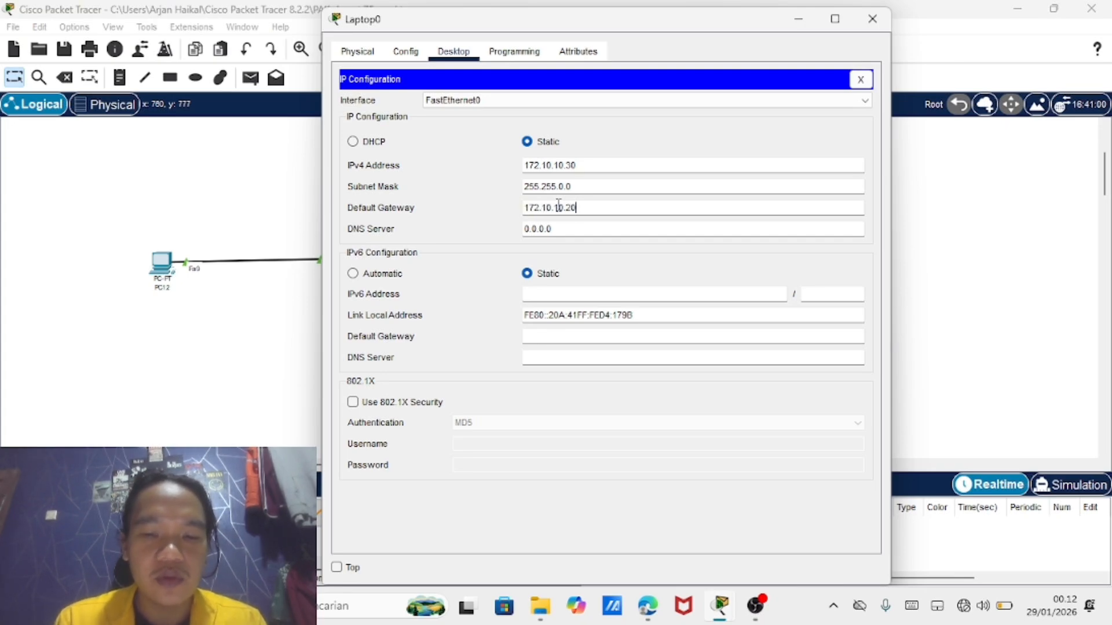
pyautogui.click(872, 18)
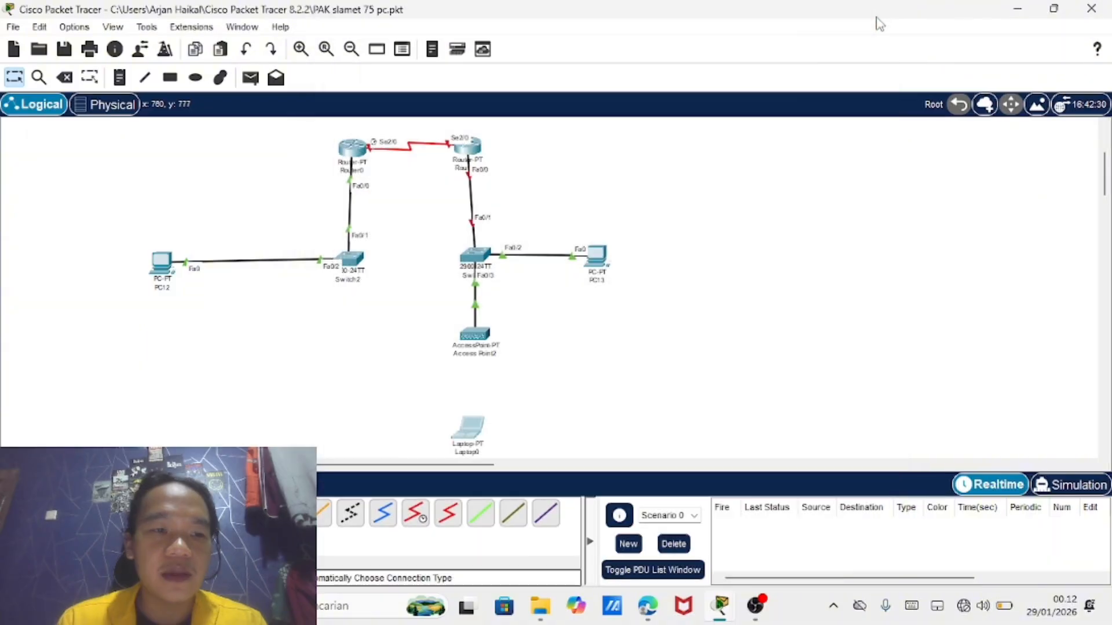
# Give Router1's FastEthernet0/0 the IPv4 address 172.10.10.20 with subnet mask 255.255.0.0, switch the port on and close the device window
pyautogui.click(469, 150)
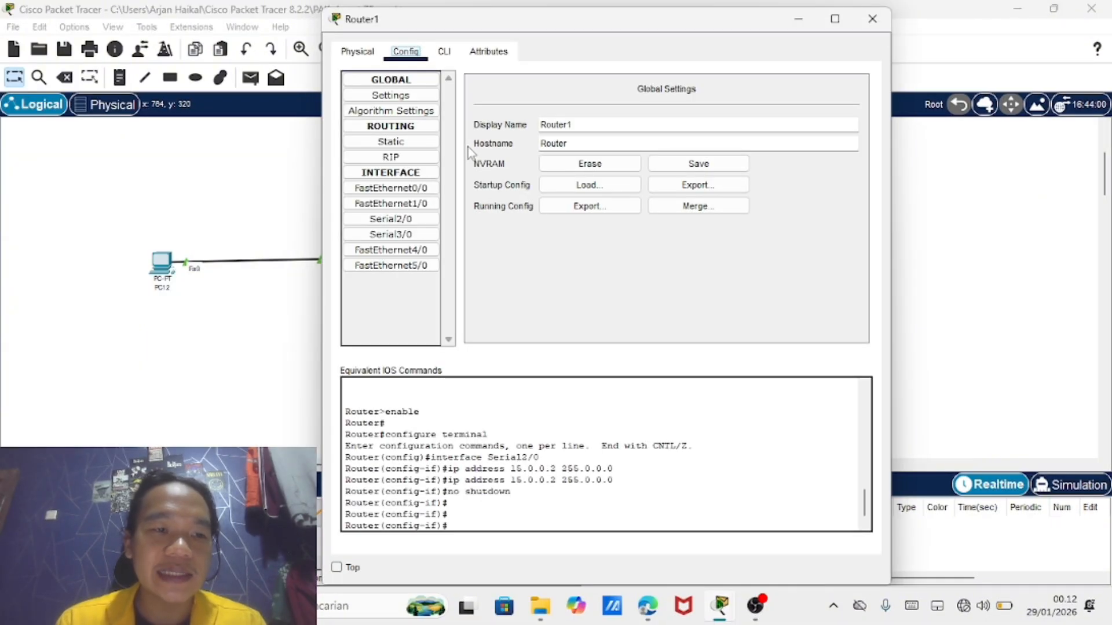
pyautogui.click(411, 189)
pyautogui.click(695, 191)
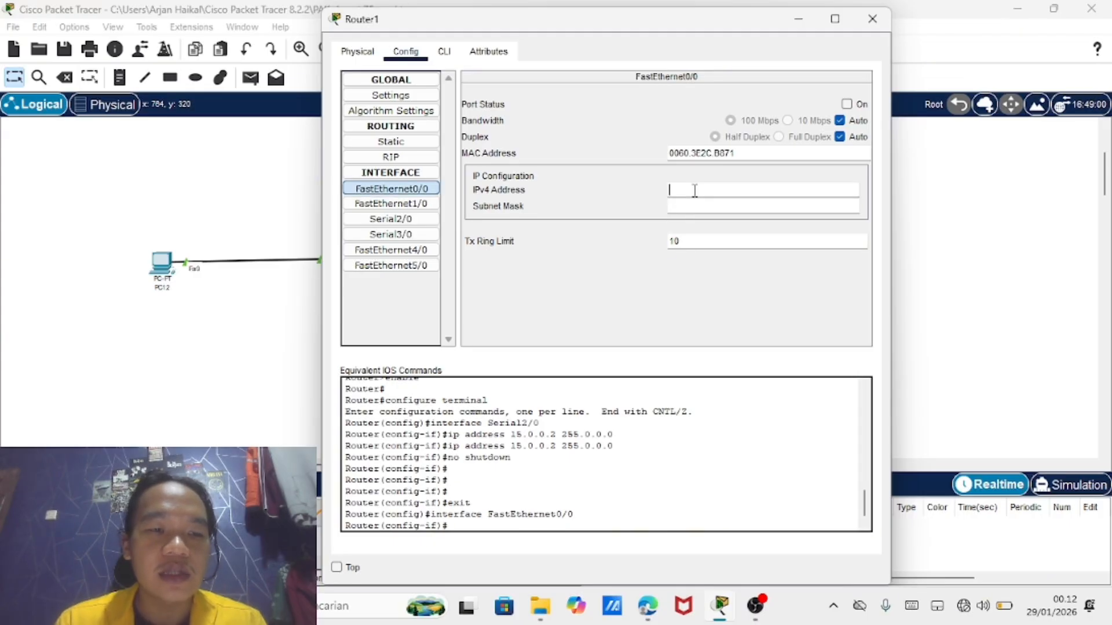
pyautogui.write('172.16')
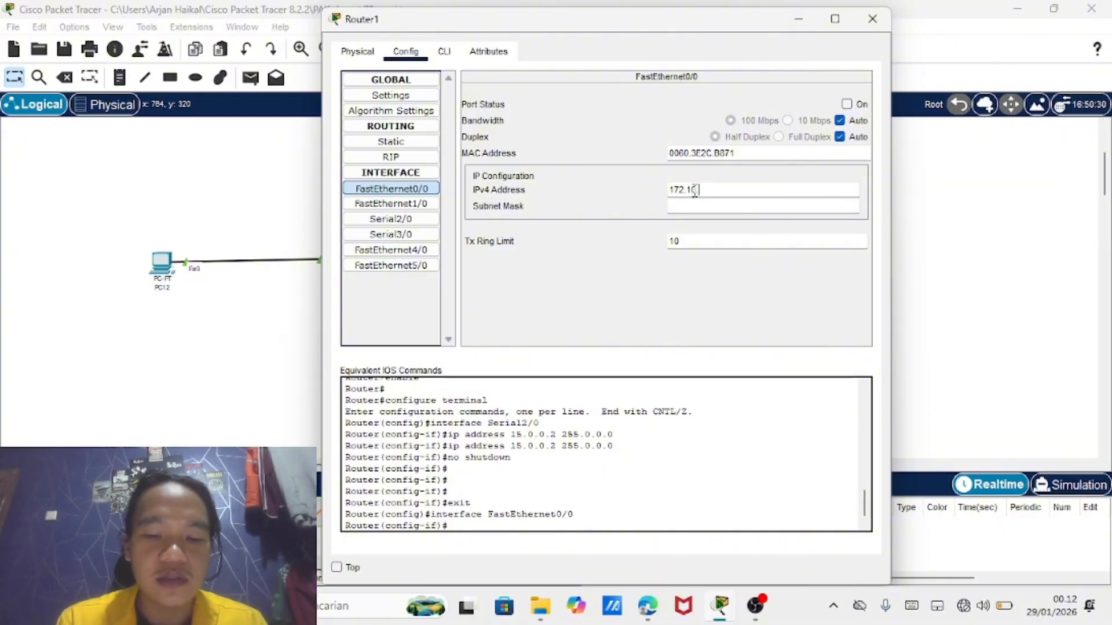
pyautogui.write('.10.10')
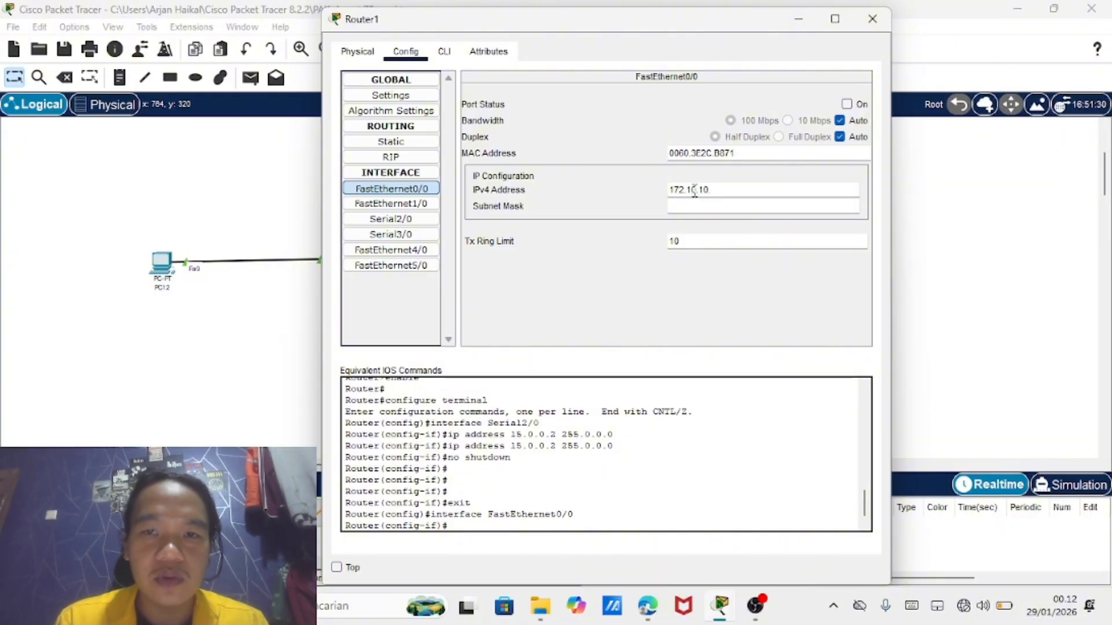
pyautogui.write('20')
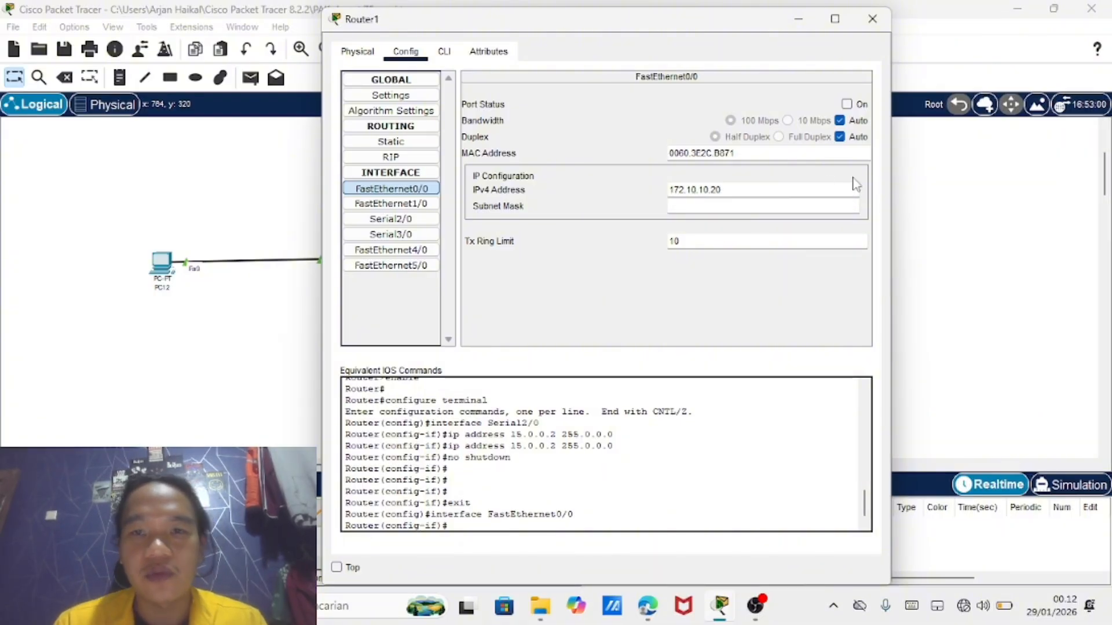
pyautogui.press('Tab')
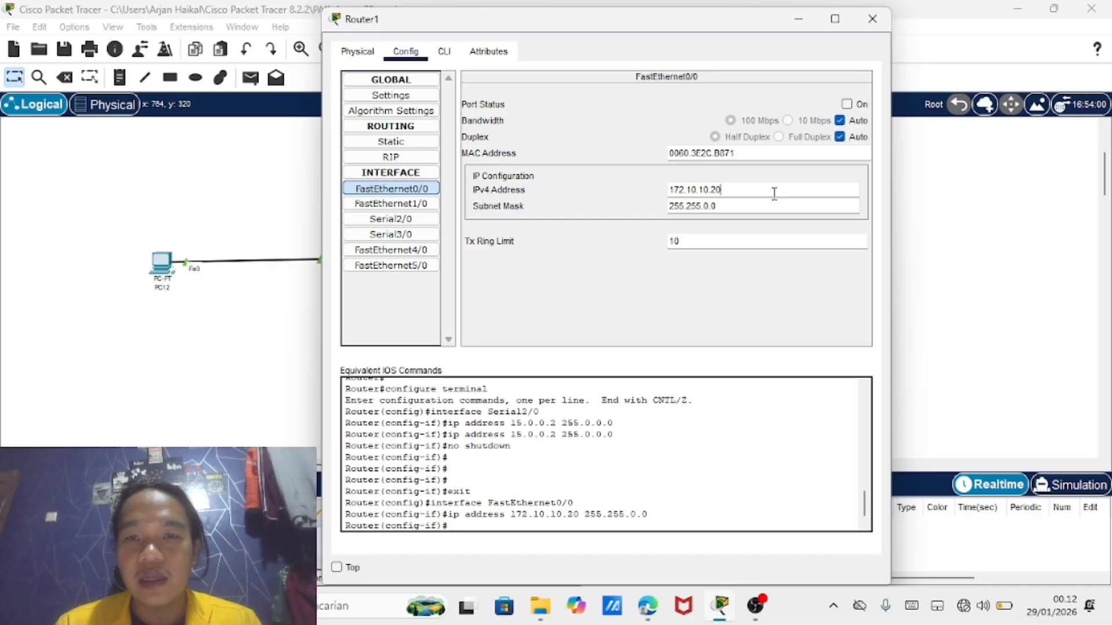
pyautogui.click(847, 104)
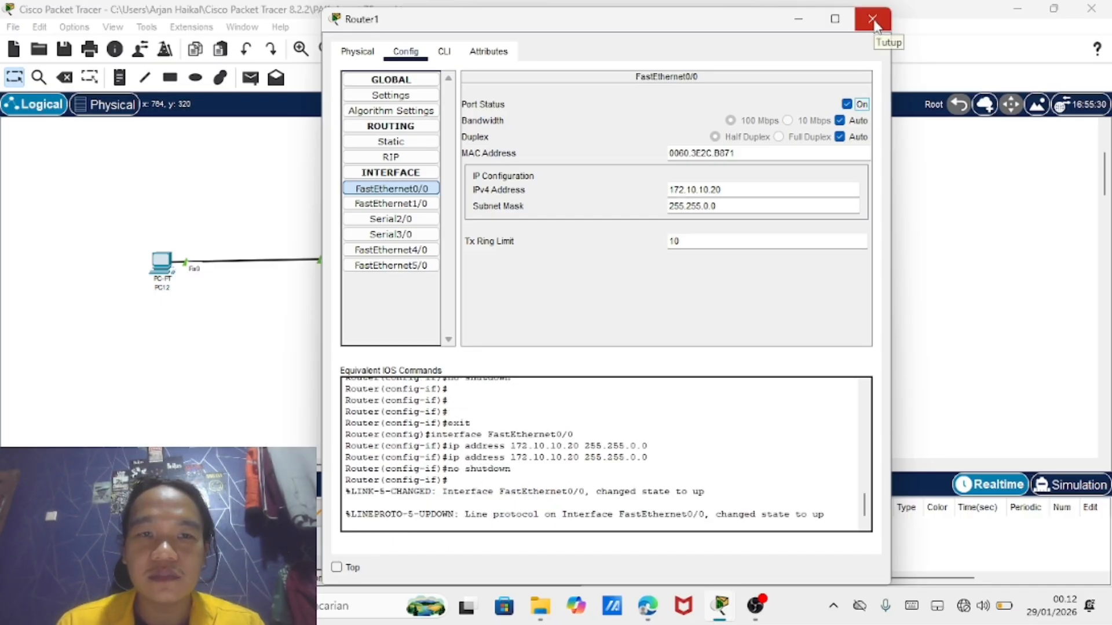
pyautogui.click(872, 20)
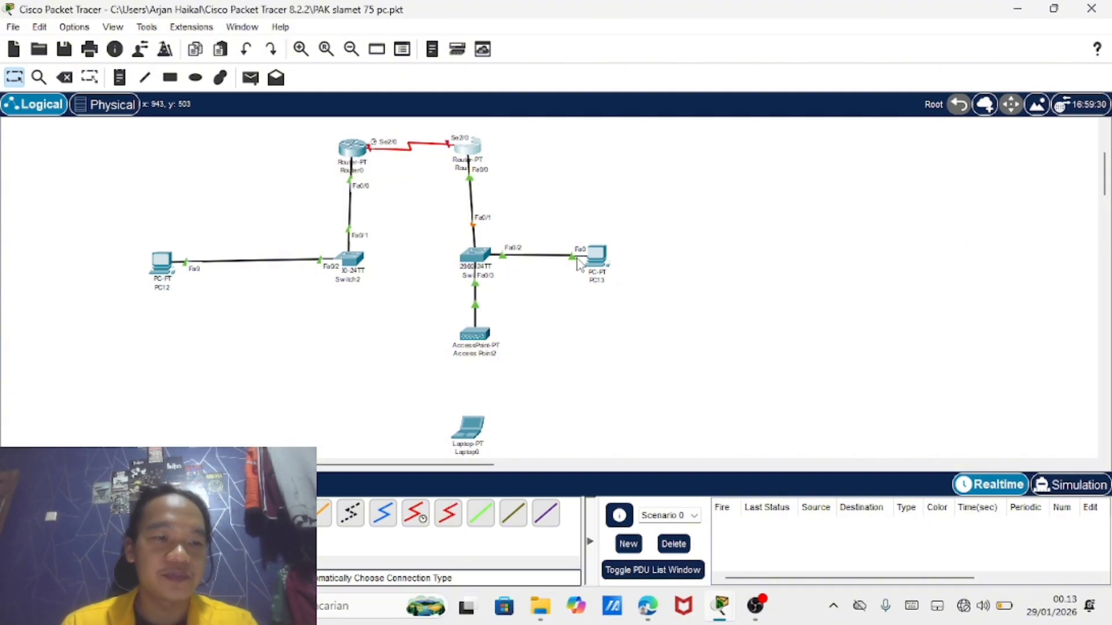
# Open Router0's command line interface and try to run enable from interface configuration mode
pyautogui.moveTo(359, 157)
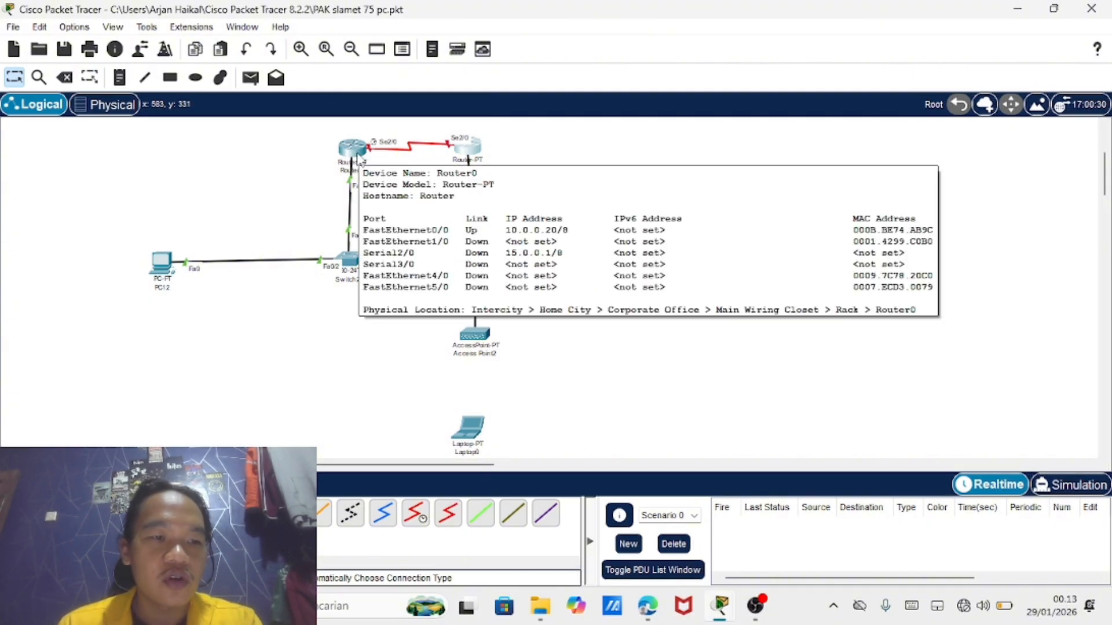
pyautogui.click(356, 154)
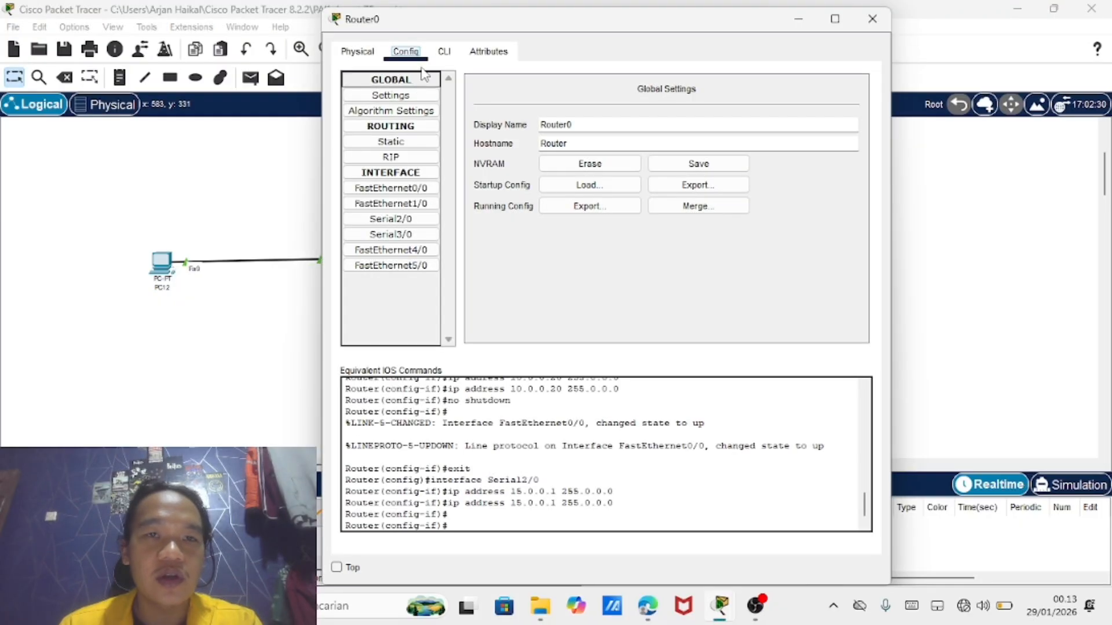
pyautogui.click(444, 51)
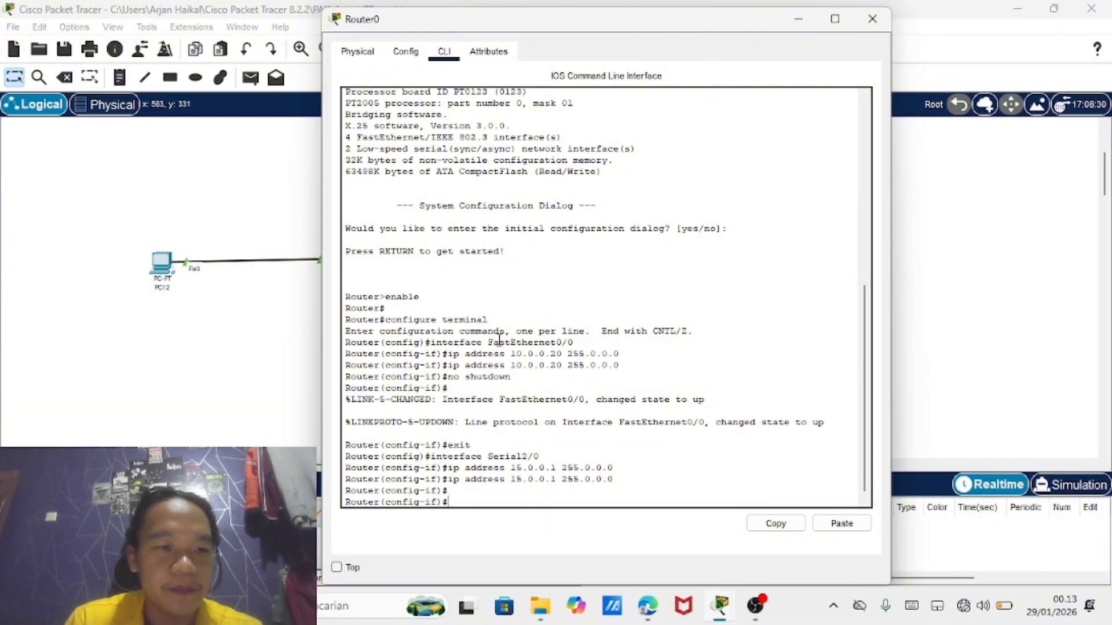
pyautogui.write('enab')
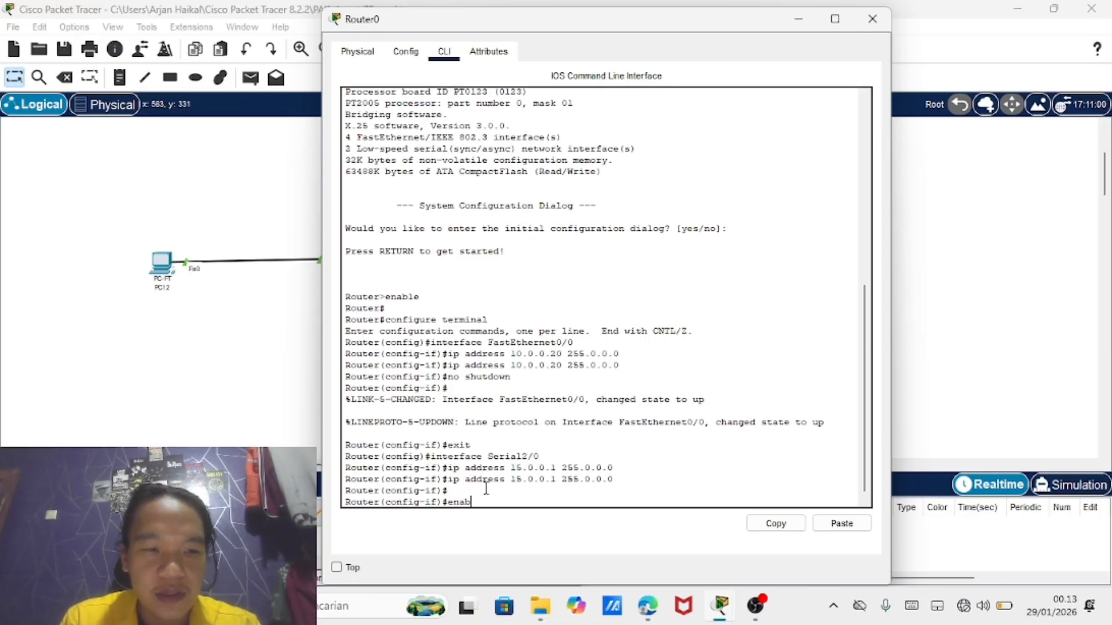
pyautogui.write('l')
pyautogui.write('e')
pyautogui.press('Return')
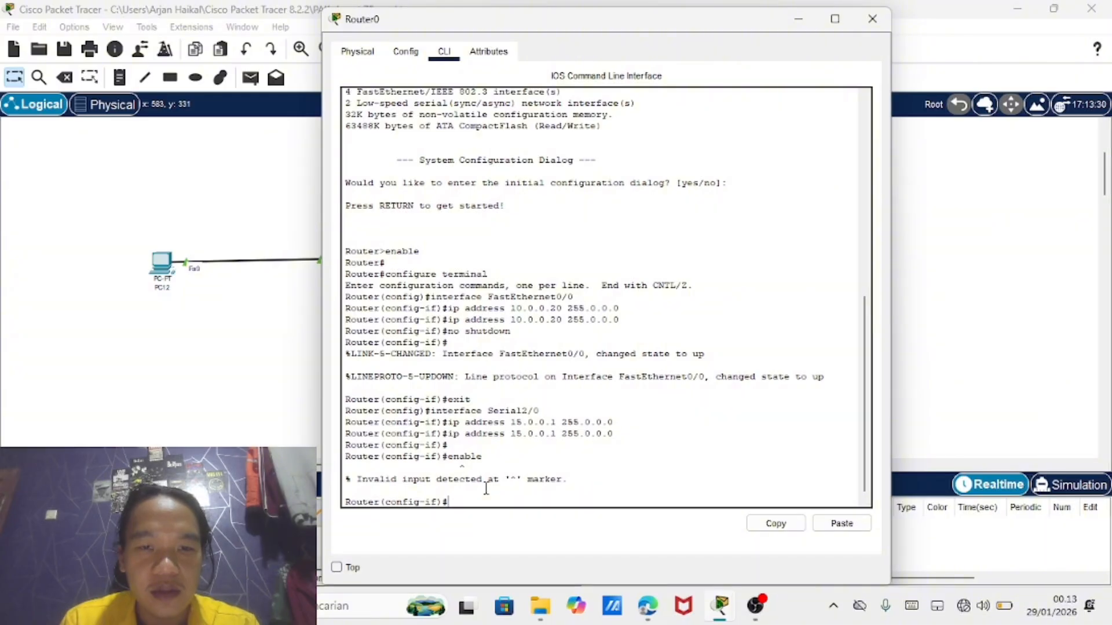
# Exit Router0's interface and global configuration modes back to the privileged prompt
pyautogui.write('ex')
pyautogui.press('Return')
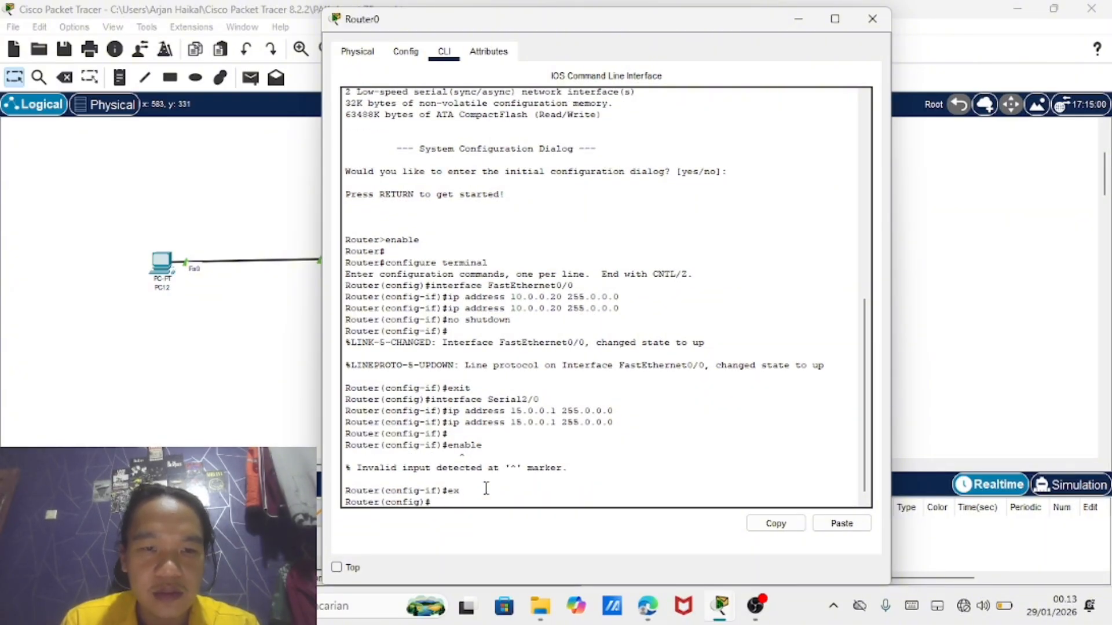
pyautogui.write('ex')
pyautogui.press('Return')
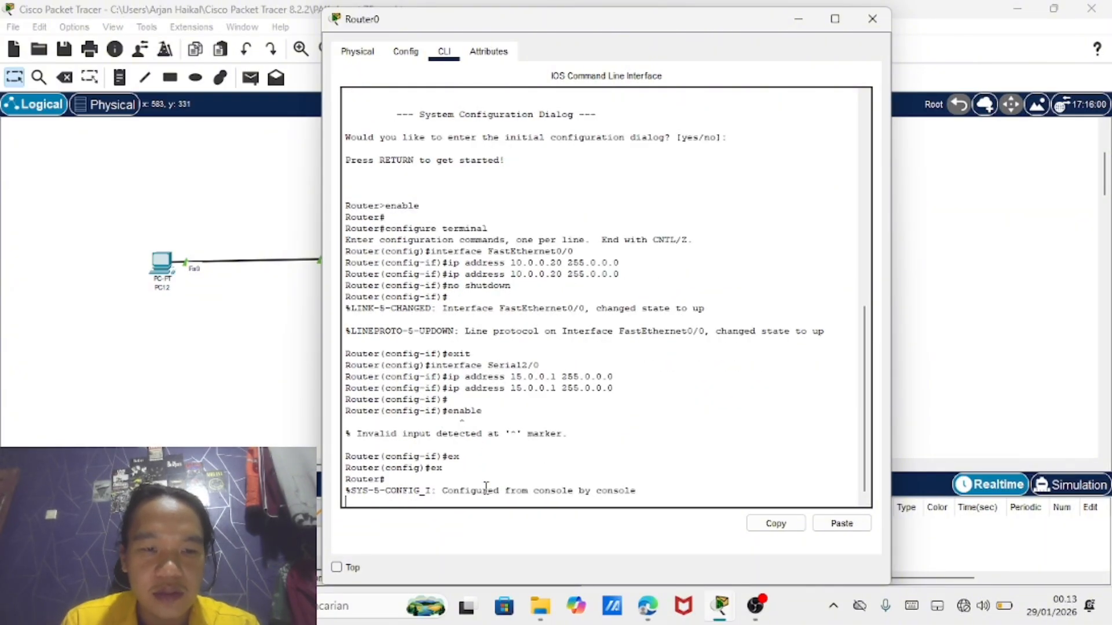
pyautogui.press('Return')
# Run enable on Router0 and enter global configuration mode with conf t
pyautogui.write('enable')
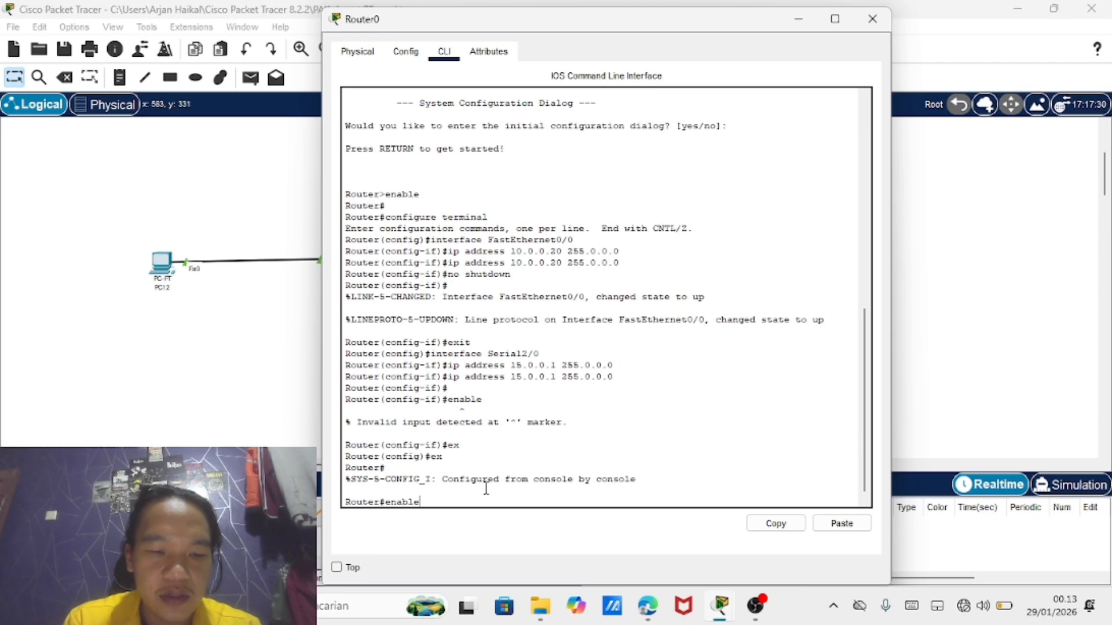
pyautogui.press('Return')
pyautogui.write('con')
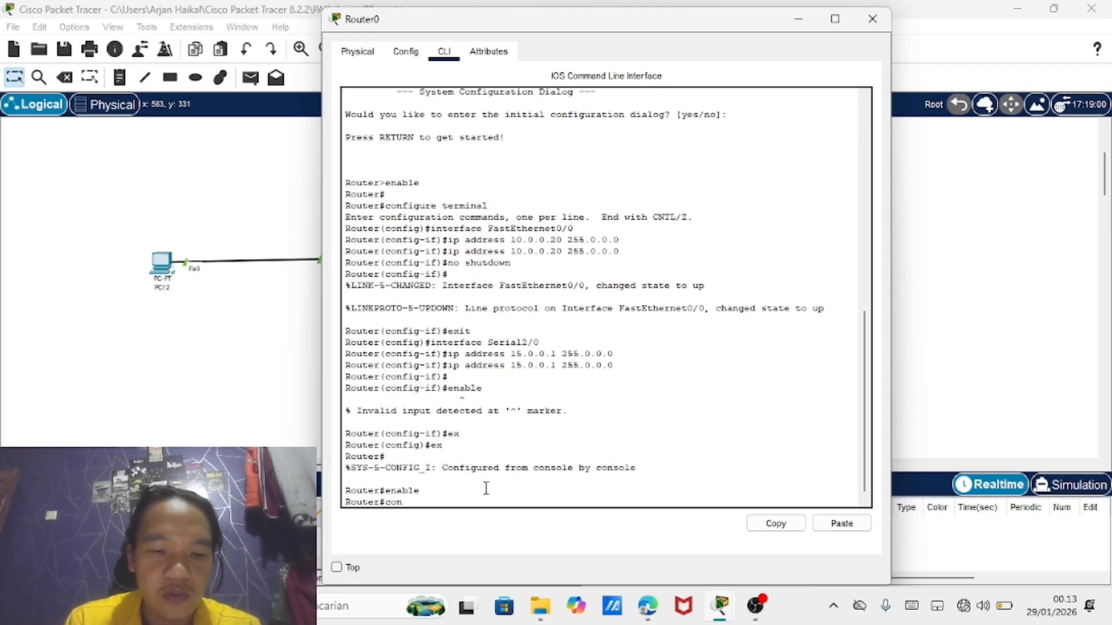
pyautogui.write('f t')
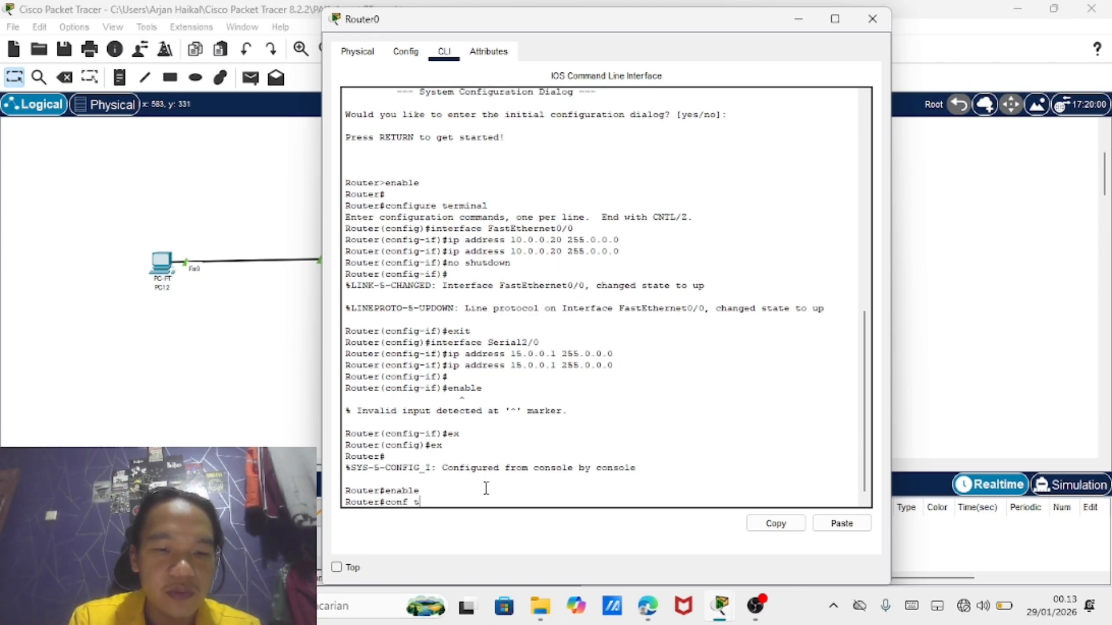
pyautogui.press('Return')
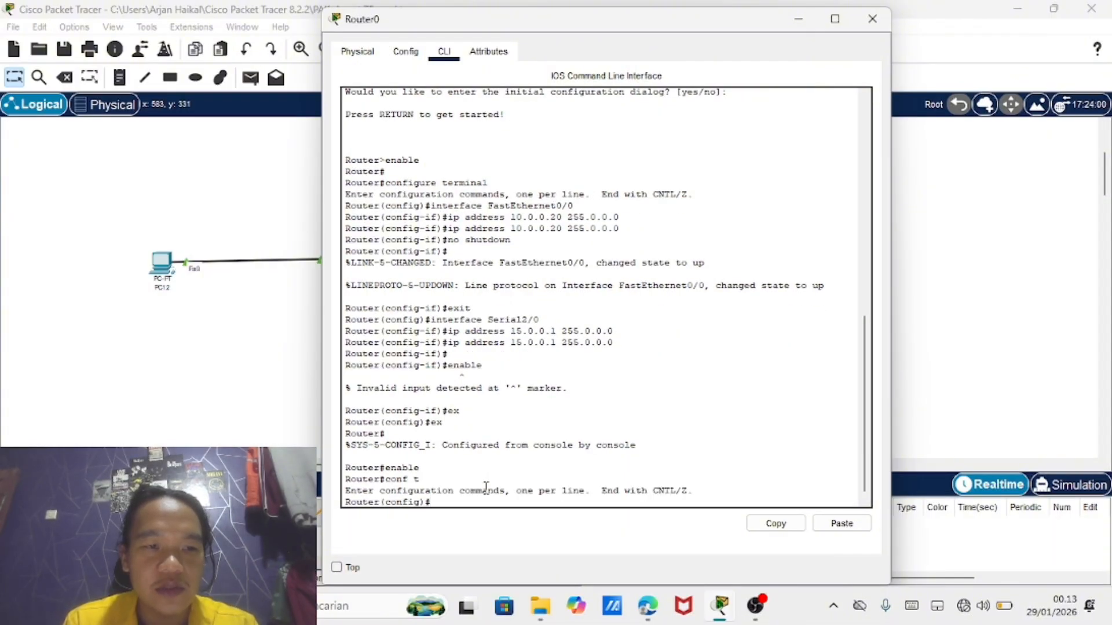
# Start the EIGRP routing process on Router0 with autonomous system number 10
pyautogui.write('route')
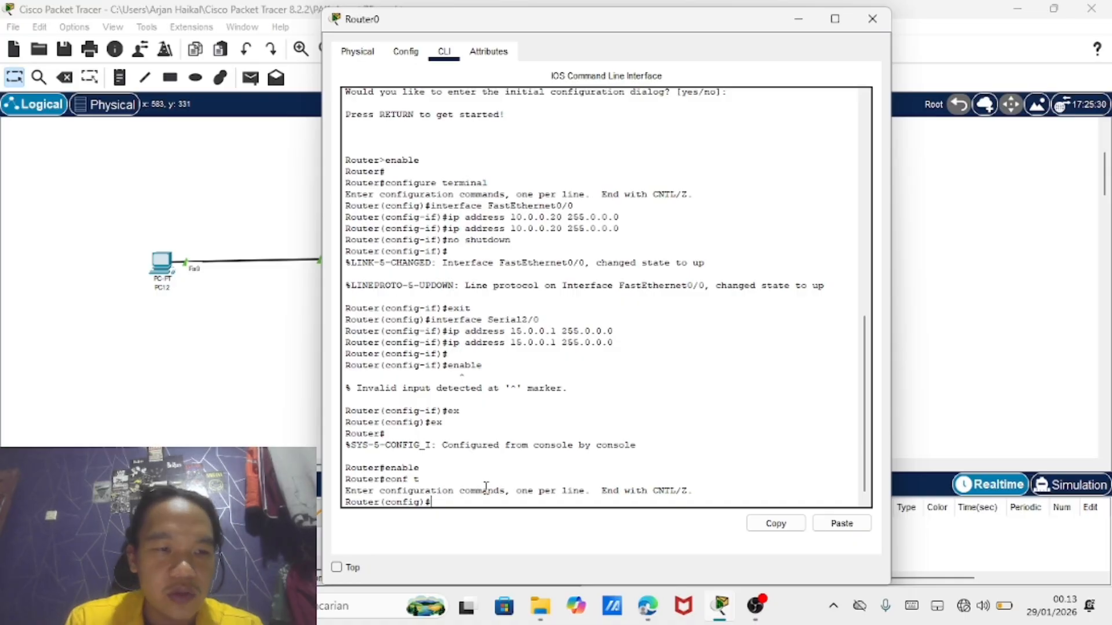
pyautogui.write('r ')
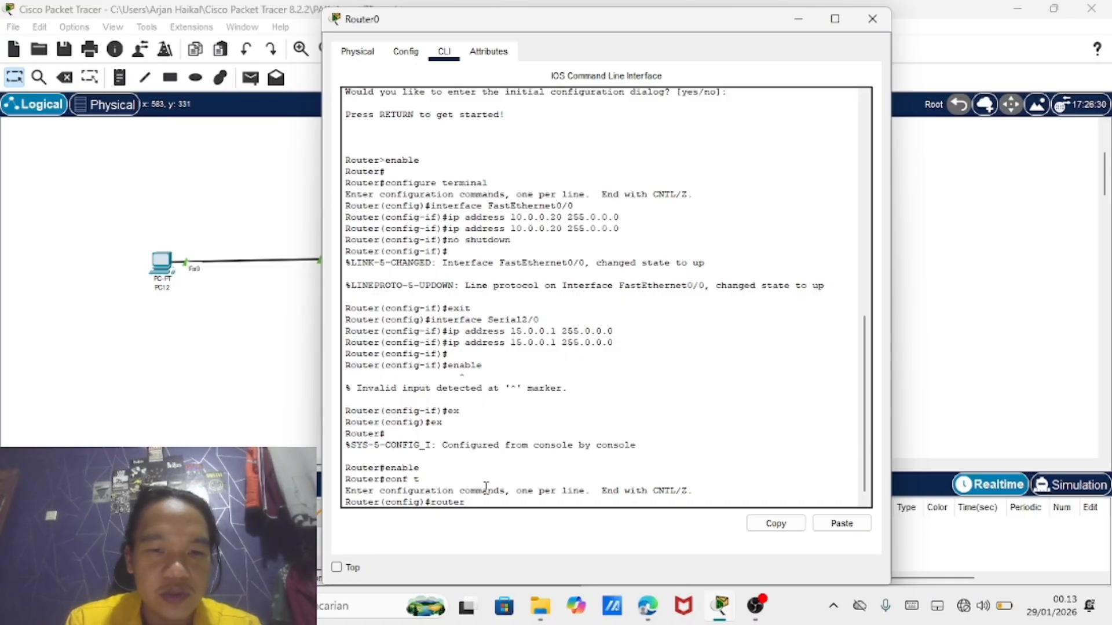
pyautogui.write('eigr')
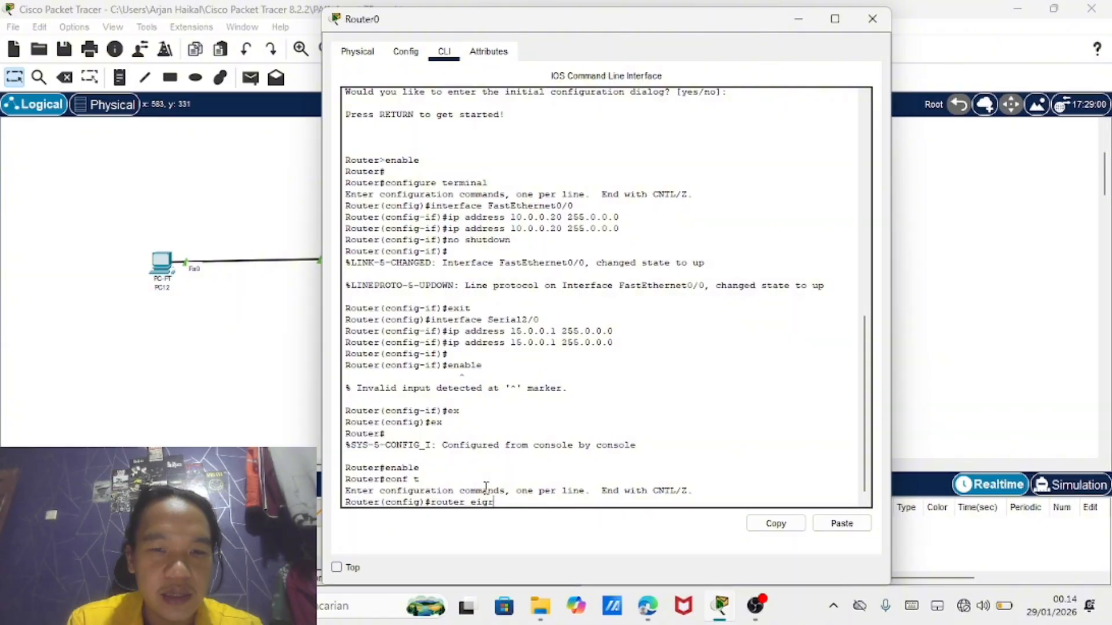
pyautogui.write('p 10')
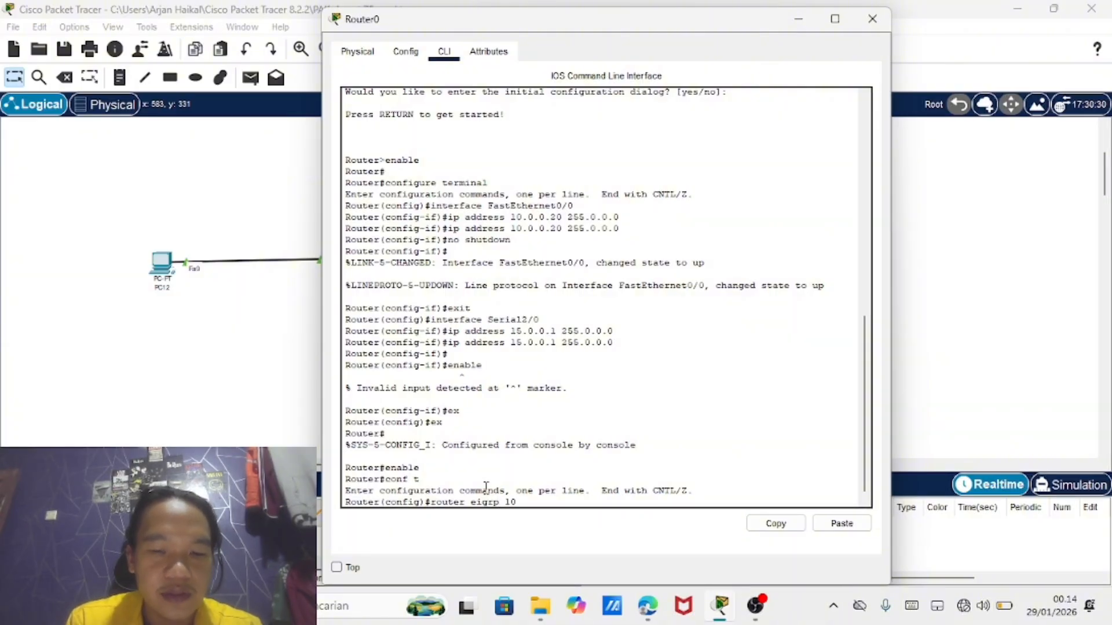
pyautogui.press('Return')
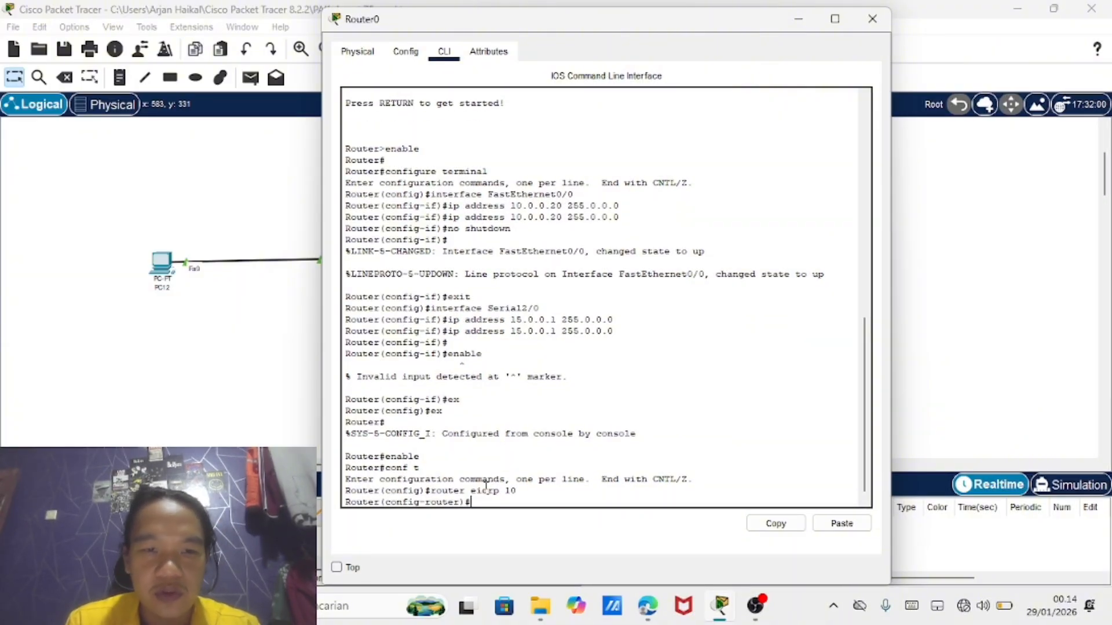
# Advertise network 10.0.0.0 with wildcard mask 0.0.0.255 in Router0's EIGRP process
pyautogui.write('network 10.0.0.0 0.0.0')
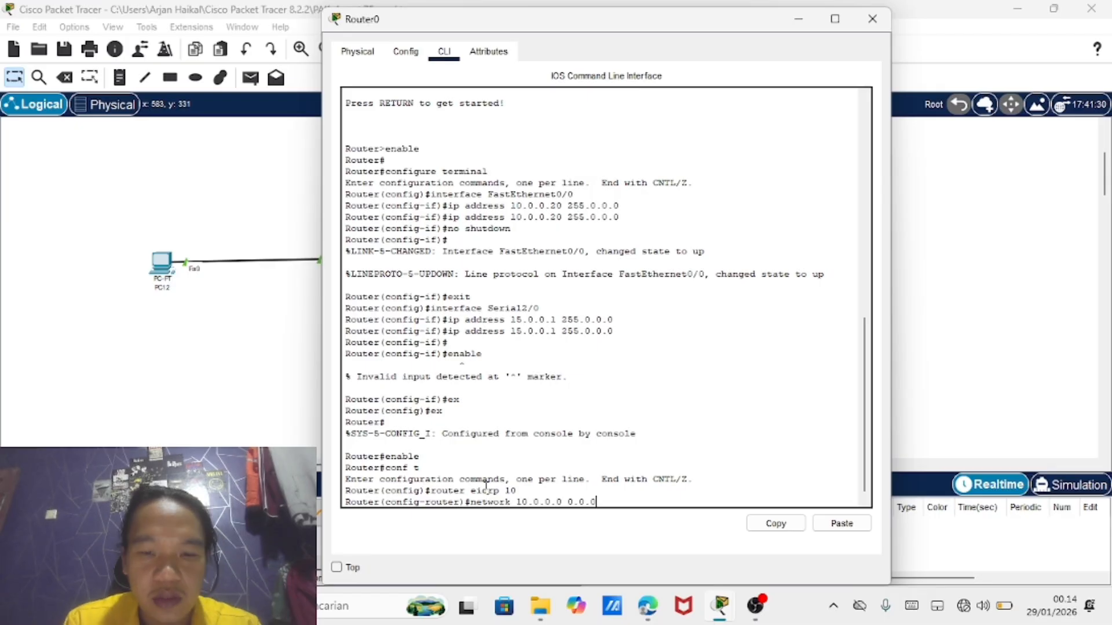
pyautogui.write('.255')
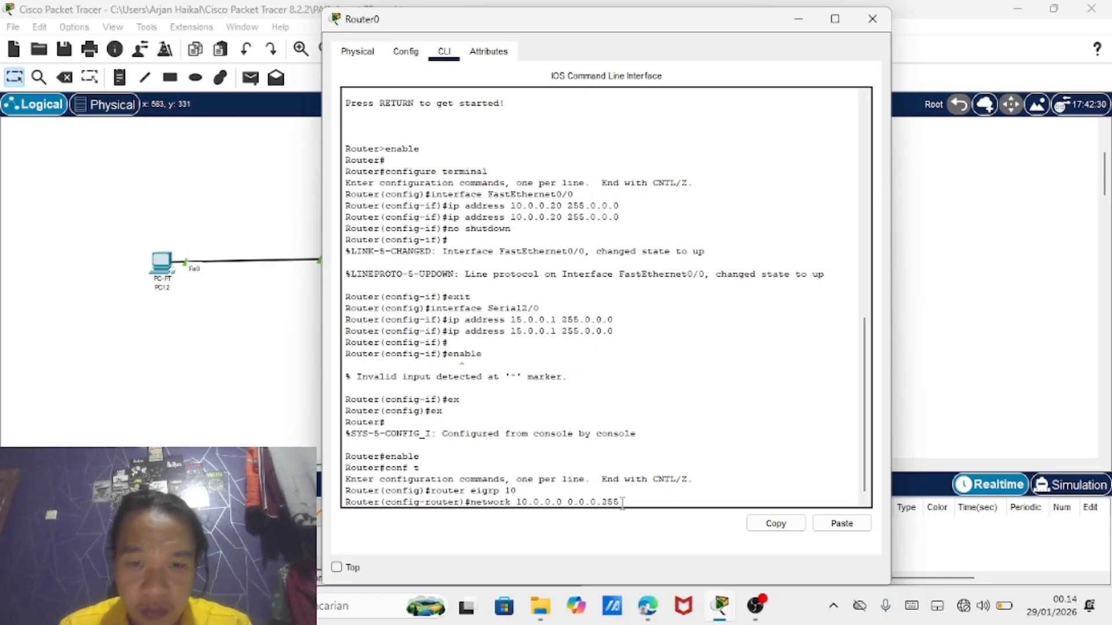
pyautogui.press('Return')
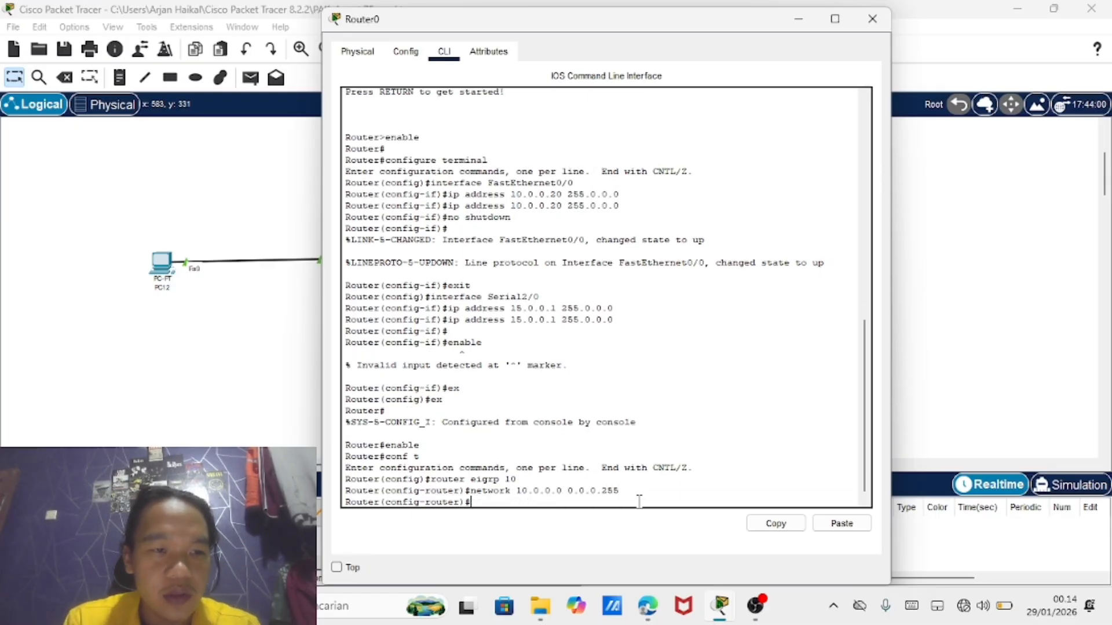
# Advertise network 15.0.0.0 with wildcard mask 0.0.0.255 in Router0's EIGRP process
pyautogui.write('network 1')
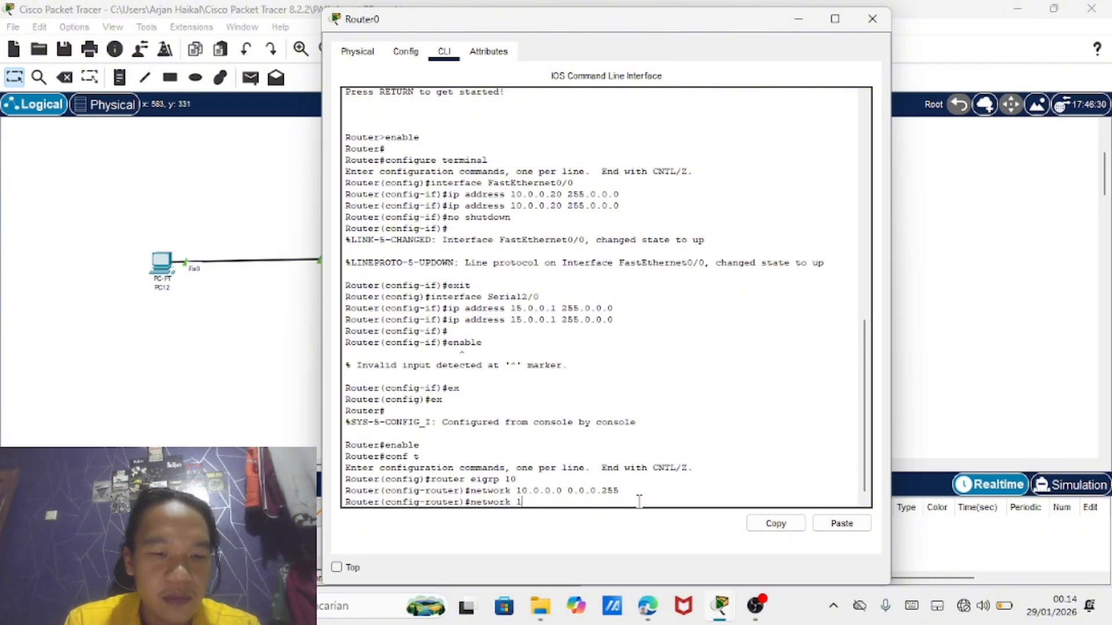
pyautogui.write('5.0.0.')
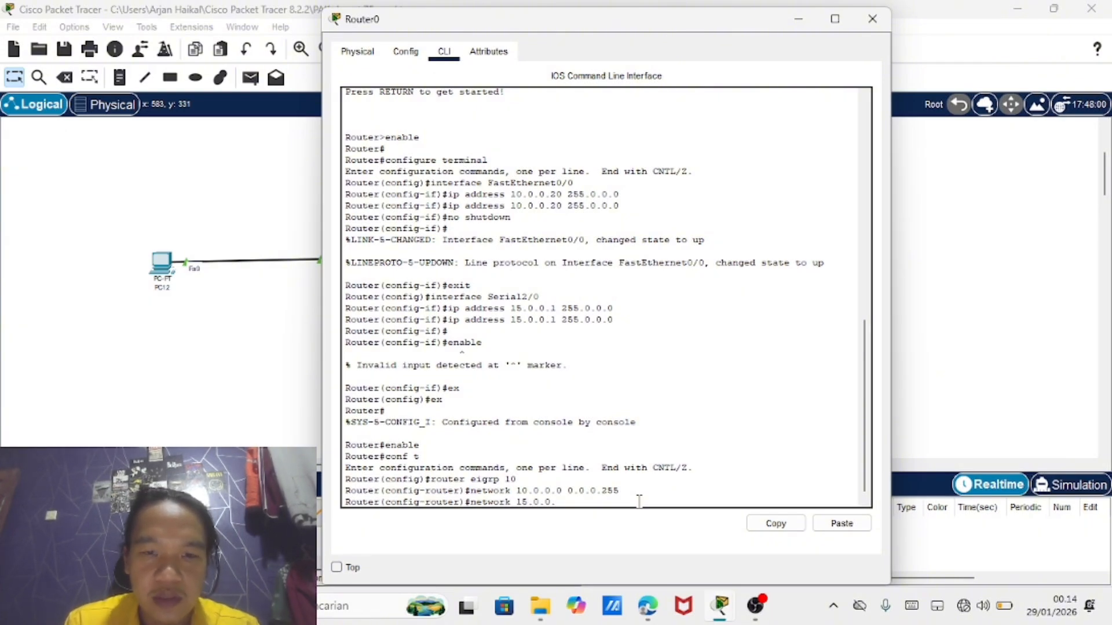
pyautogui.write('0')
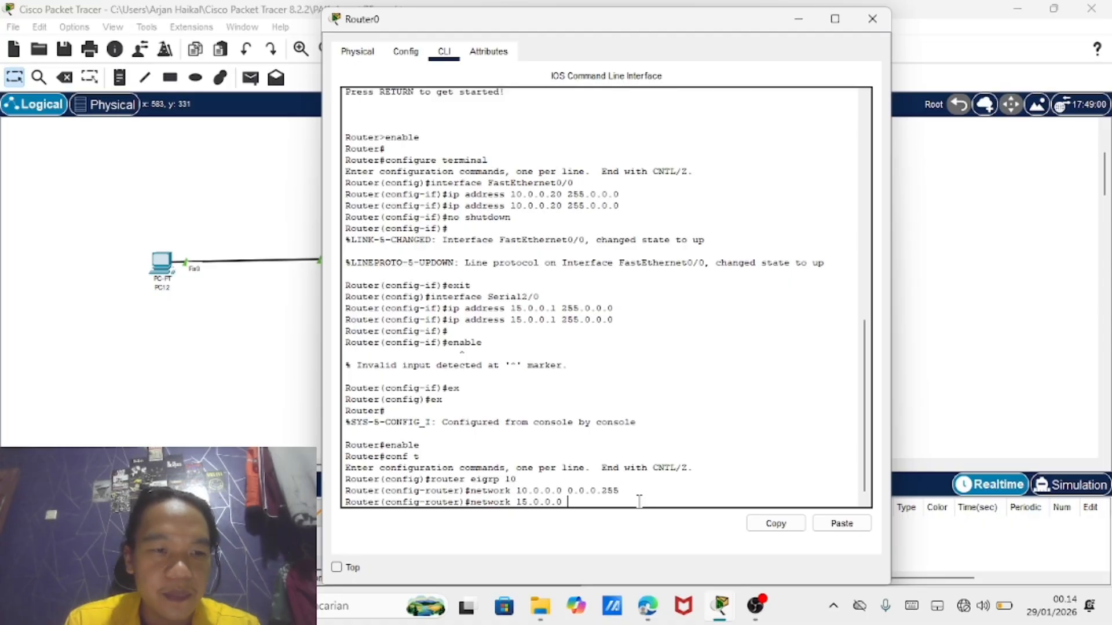
pyautogui.write(' 0.0.0')
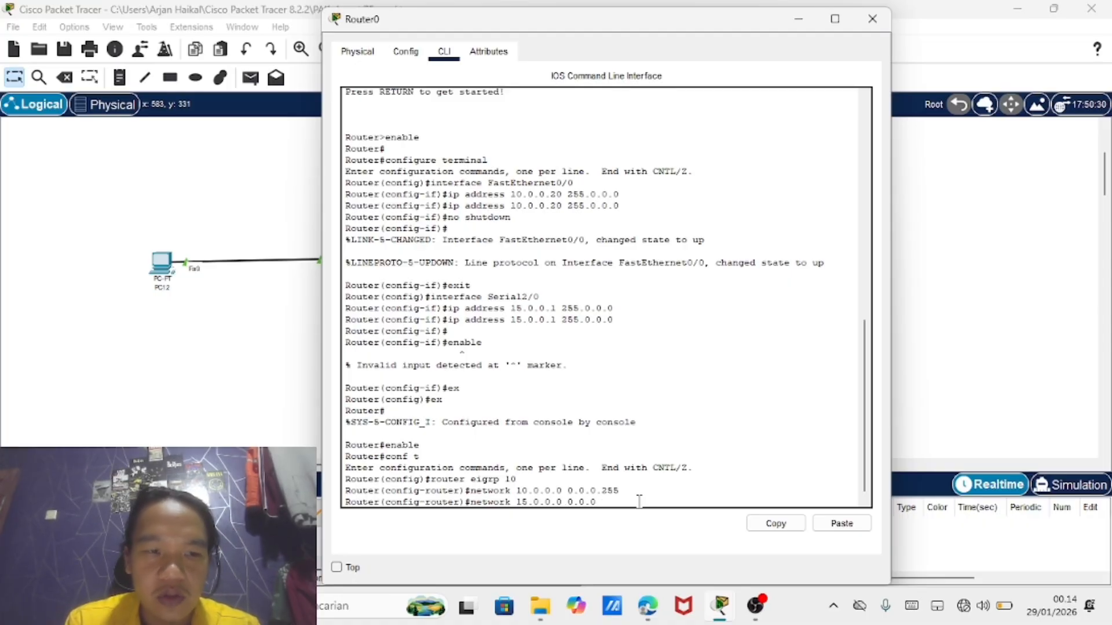
pyautogui.write('.25')
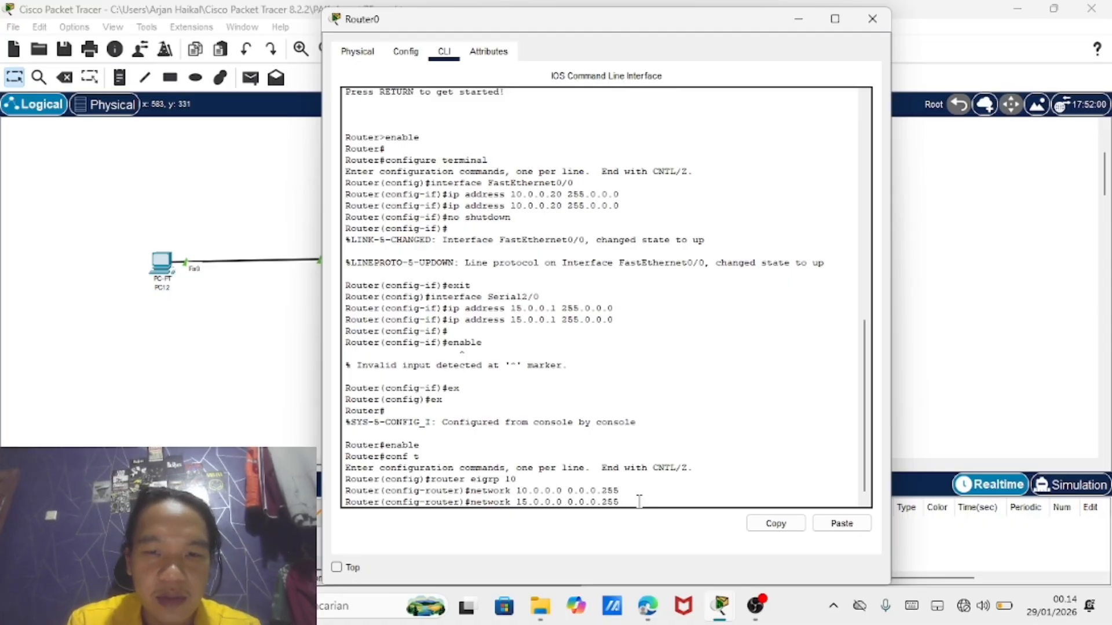
pyautogui.write('5')
pyautogui.press('Return')
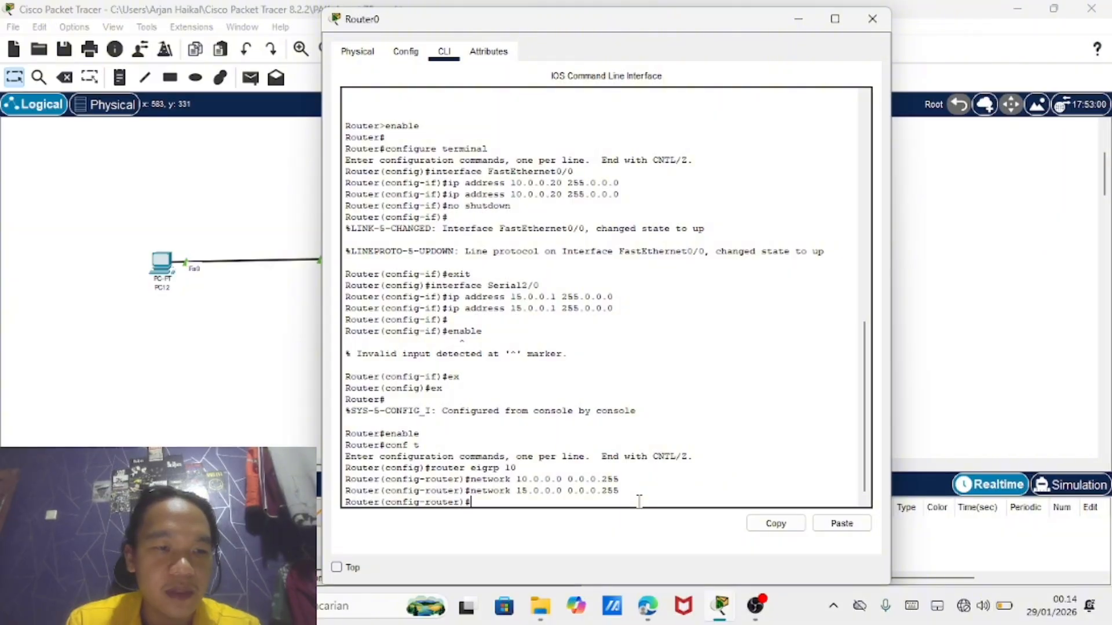
# Disable automatic route summarization in Router0's EIGRP process with no auto-summary
pyautogui.write('no')
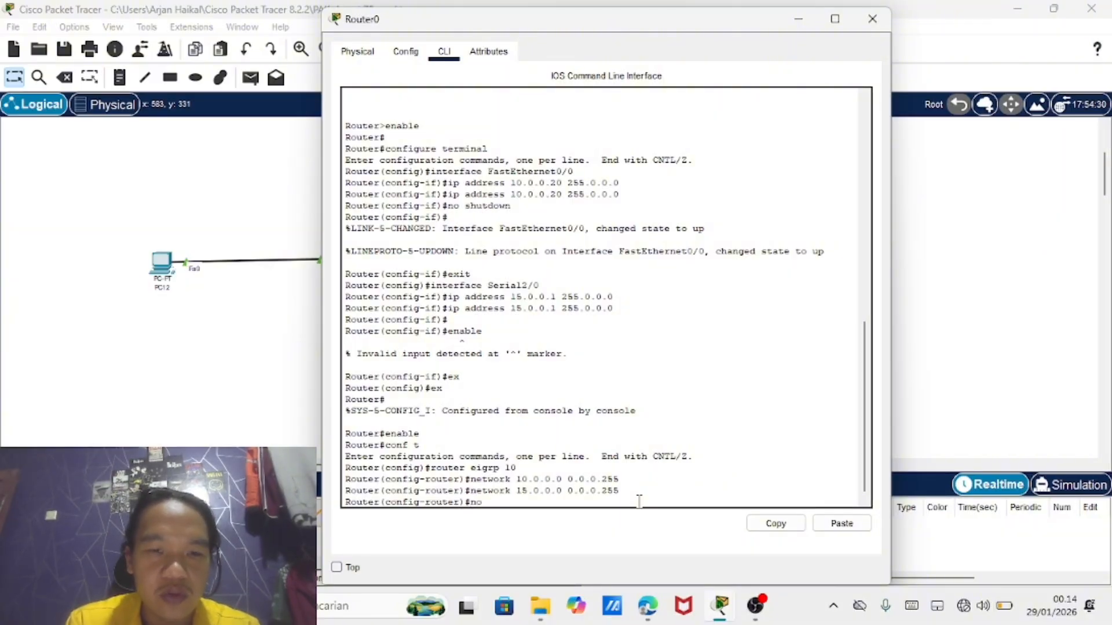
pyautogui.write(' auto')
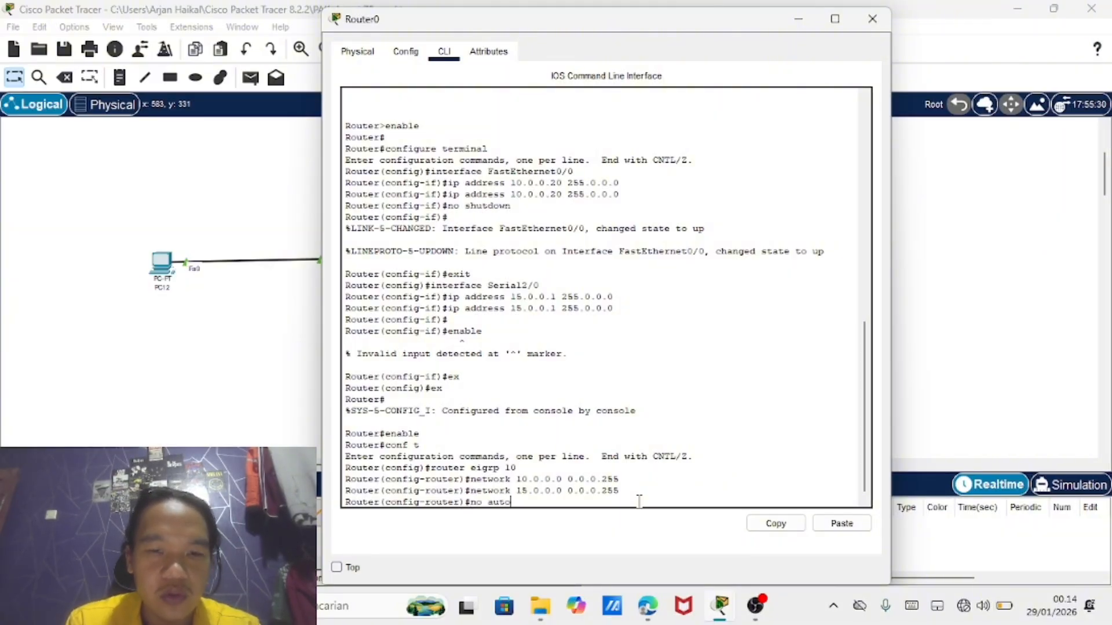
pyautogui.write('-su')
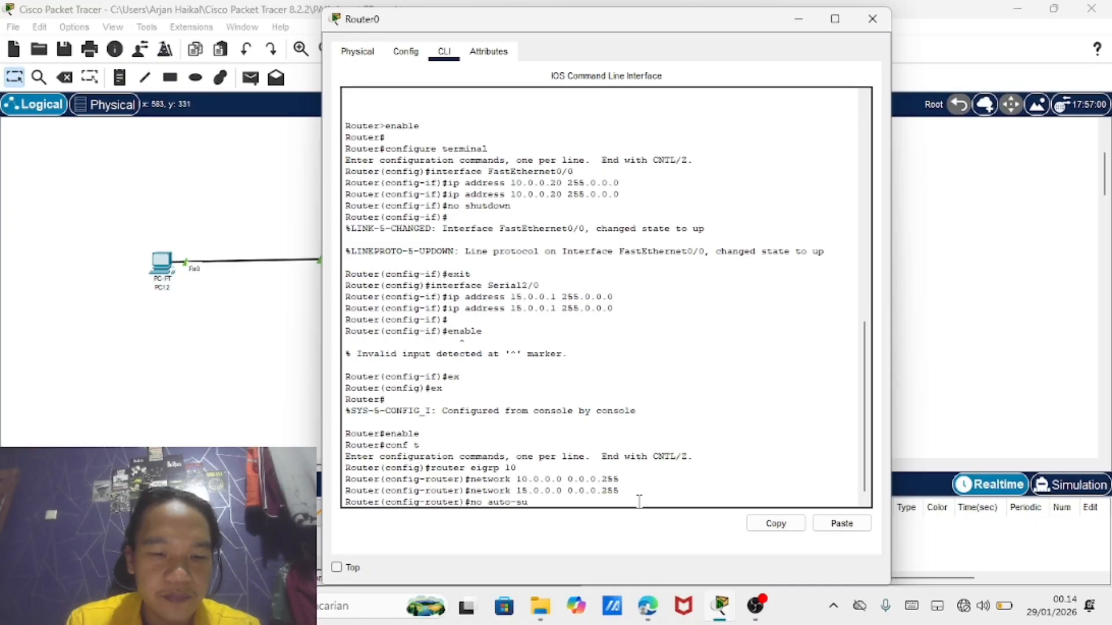
pyautogui.write('mm')
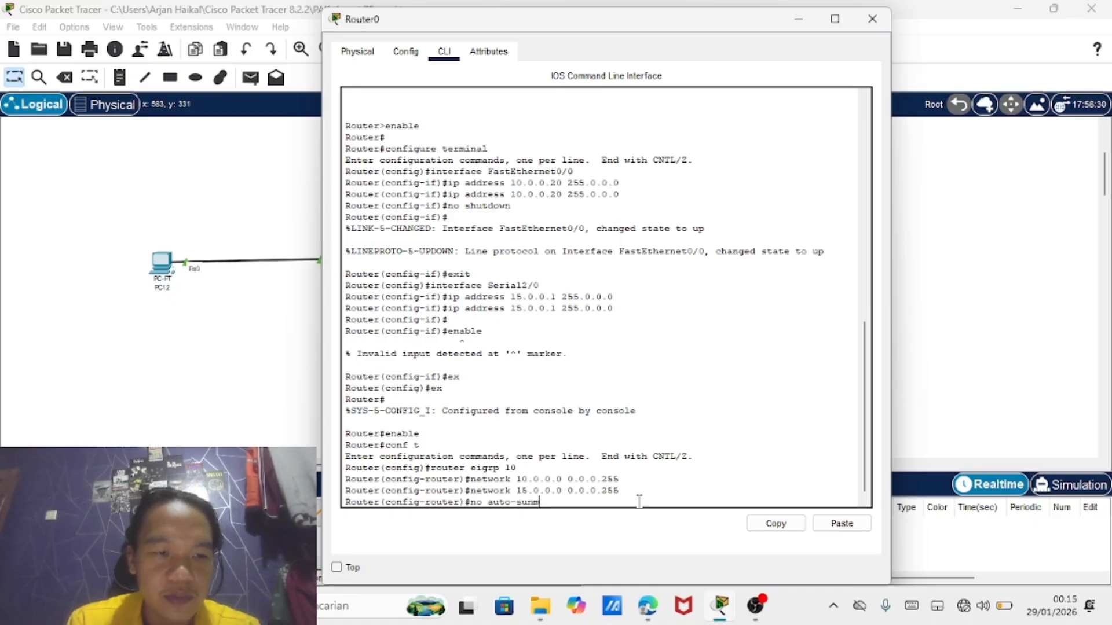
pyautogui.press('BackSpace')
pyautogui.write('mma')
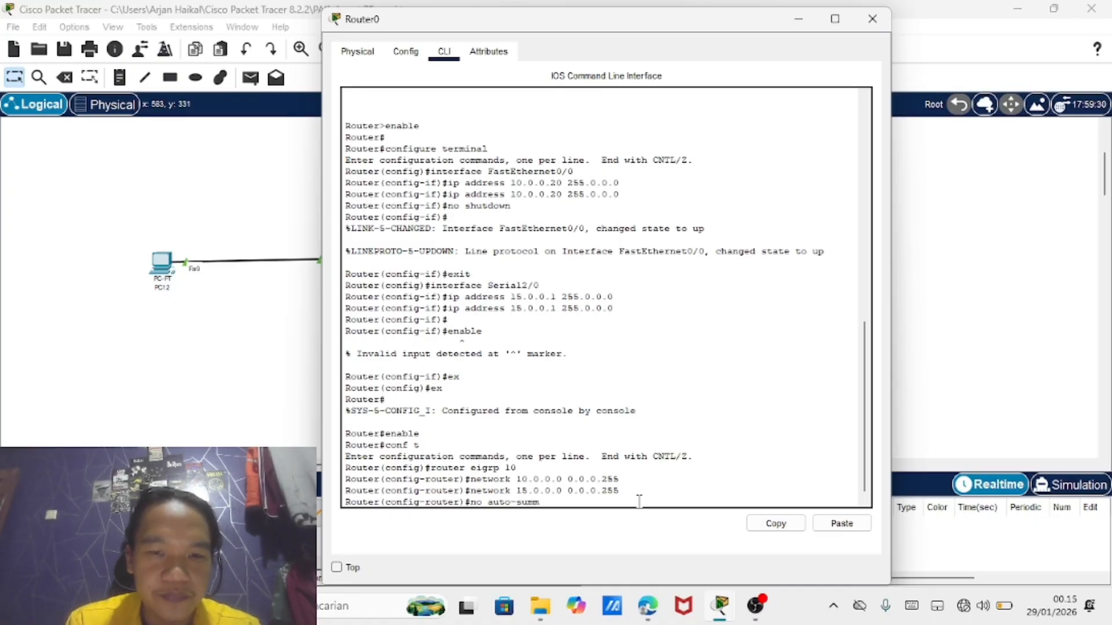
pyautogui.write('ry')
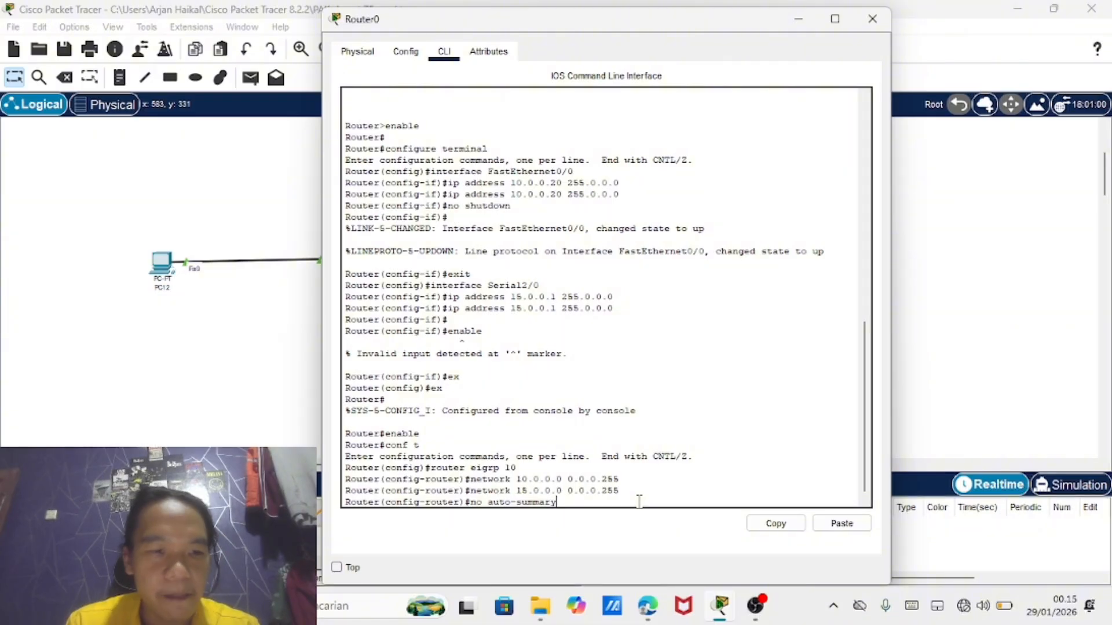
pyautogui.press('Return')
# Exit Router0's configuration modes back to privileged EXEC mode and close its window
pyautogui.write('ex')
pyautogui.press('Return')
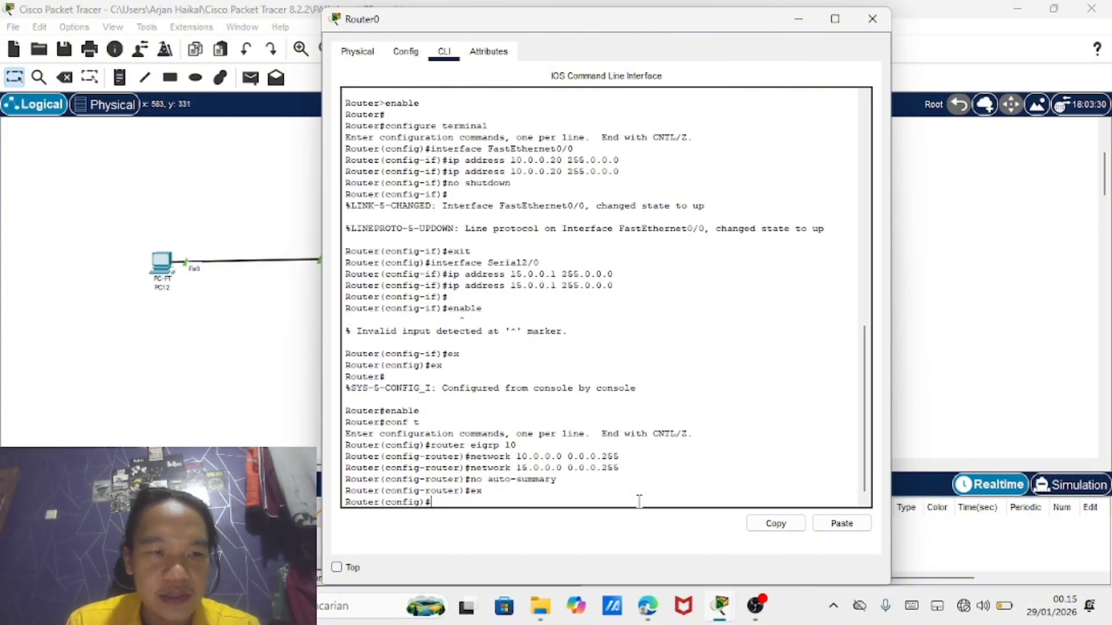
pyautogui.write('ex')
pyautogui.press('Return')
pyautogui.press('Return')
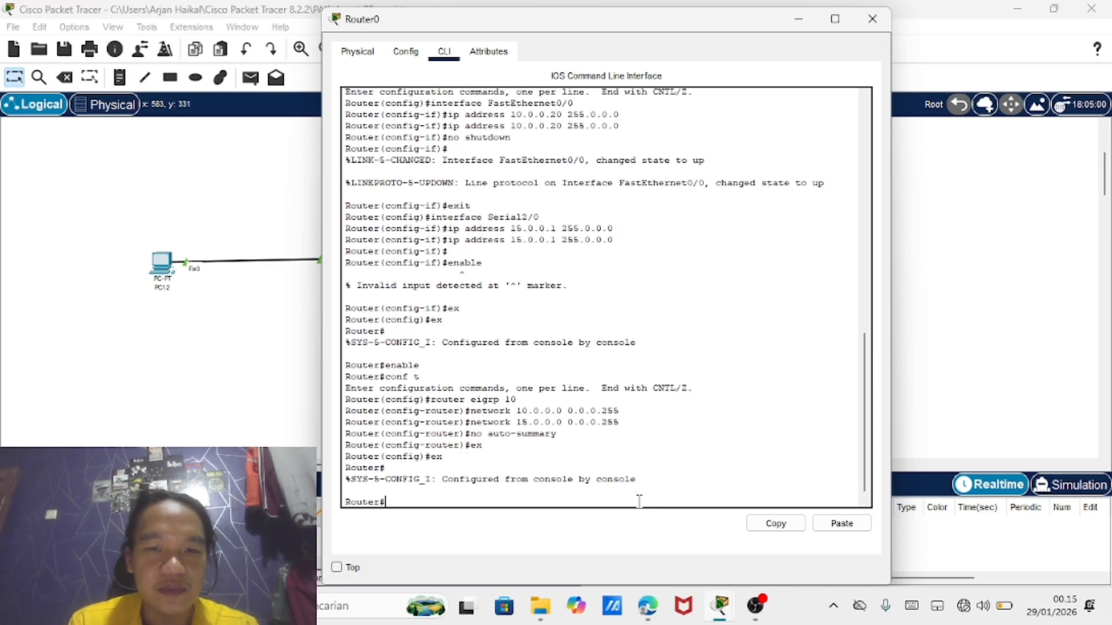
pyautogui.click(871, 27)
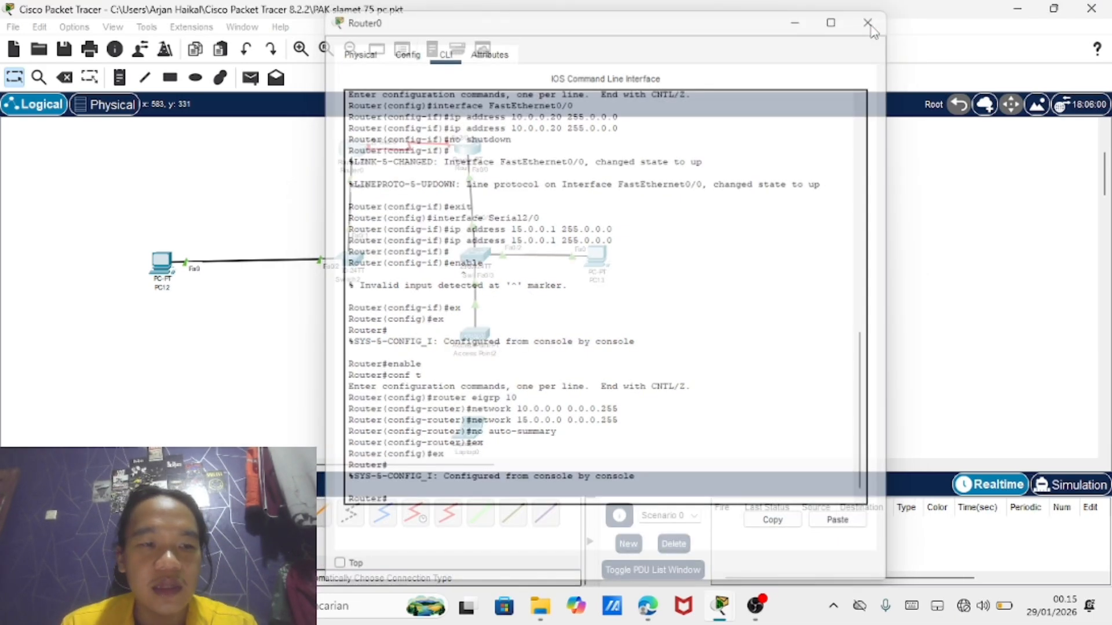
# Open Router1's command line and exit its interface and global configuration modes to privileged EXEC mode
pyautogui.click(469, 152)
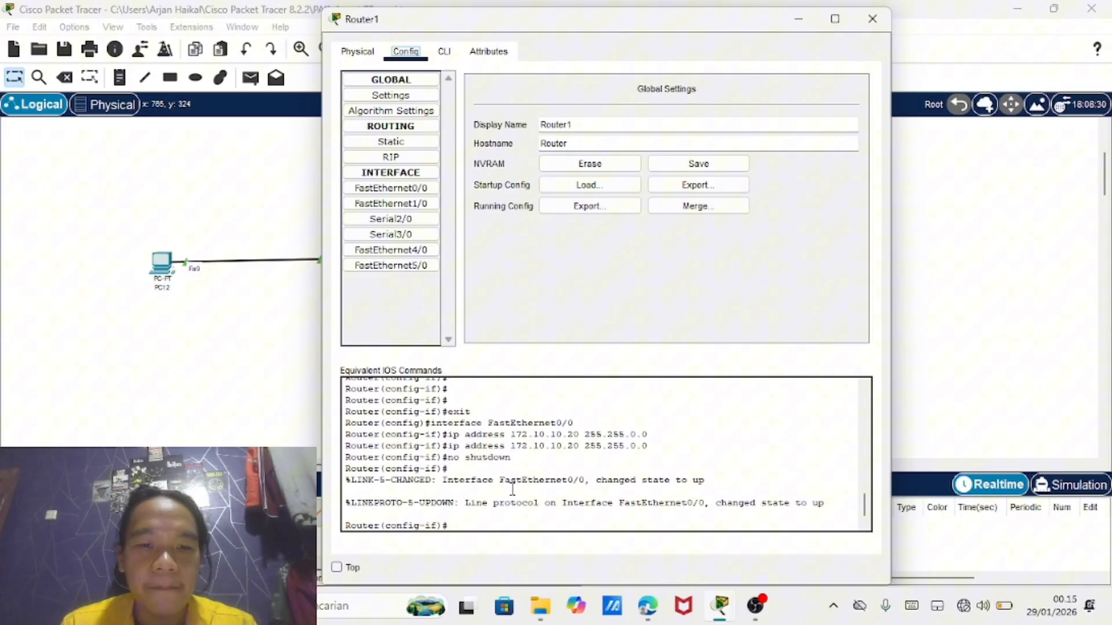
pyautogui.click(464, 522)
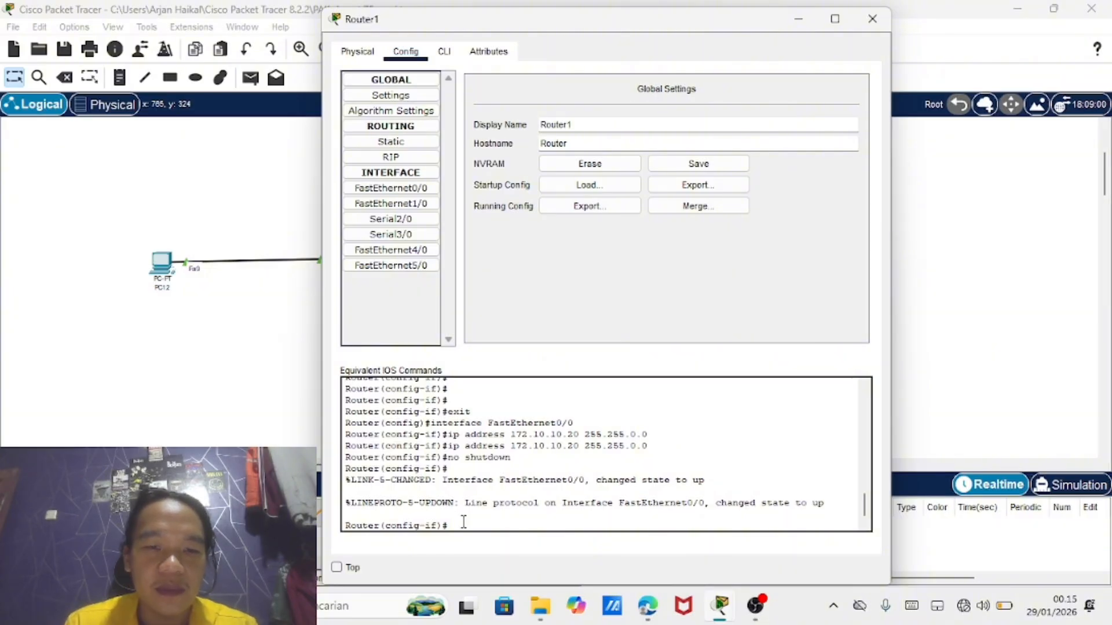
pyautogui.click(444, 52)
pyautogui.write('ex')
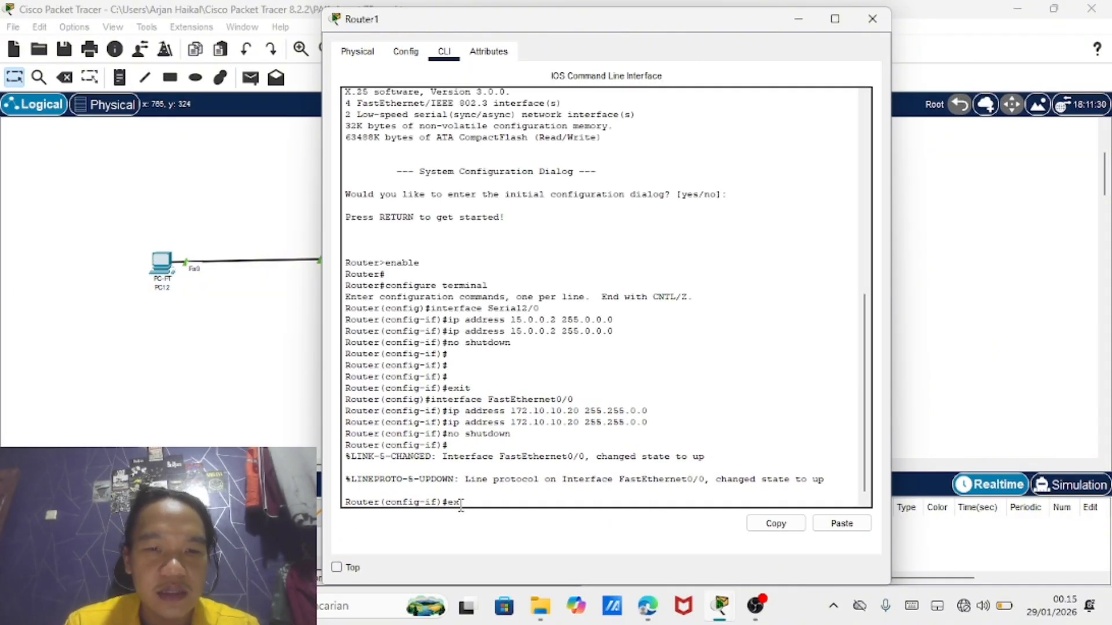
pyautogui.press('Return')
pyautogui.write('ex')
pyautogui.press('Return')
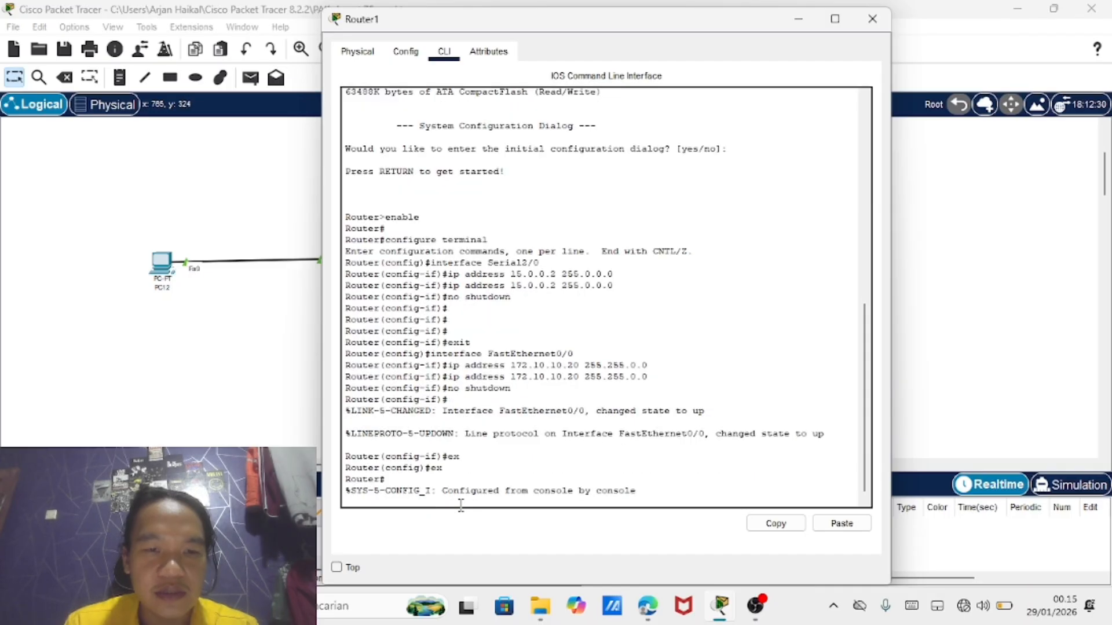
# Try to start EIGRP with autonomous system number 10 on Router1 from privileged EXEC mode
pyautogui.write('router')
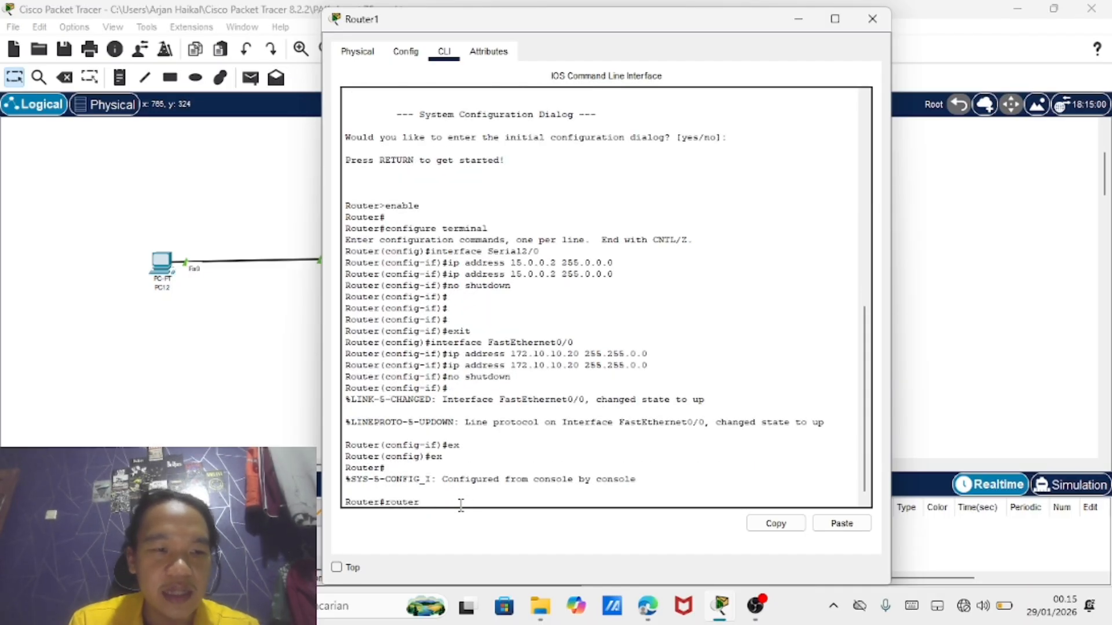
pyautogui.write(' ei')
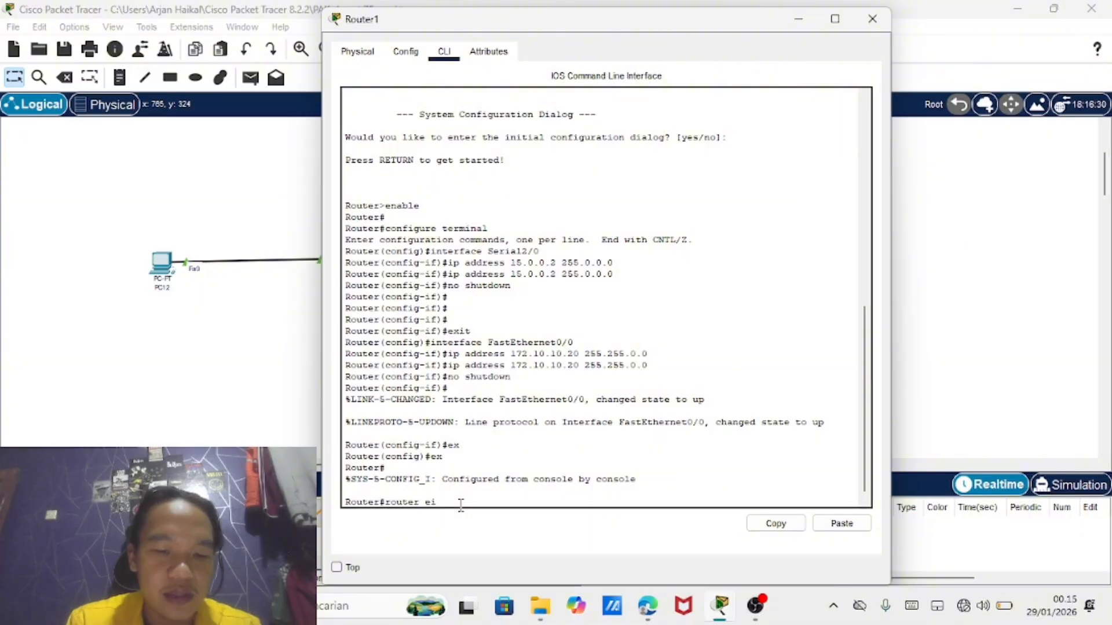
pyautogui.write('grp ')
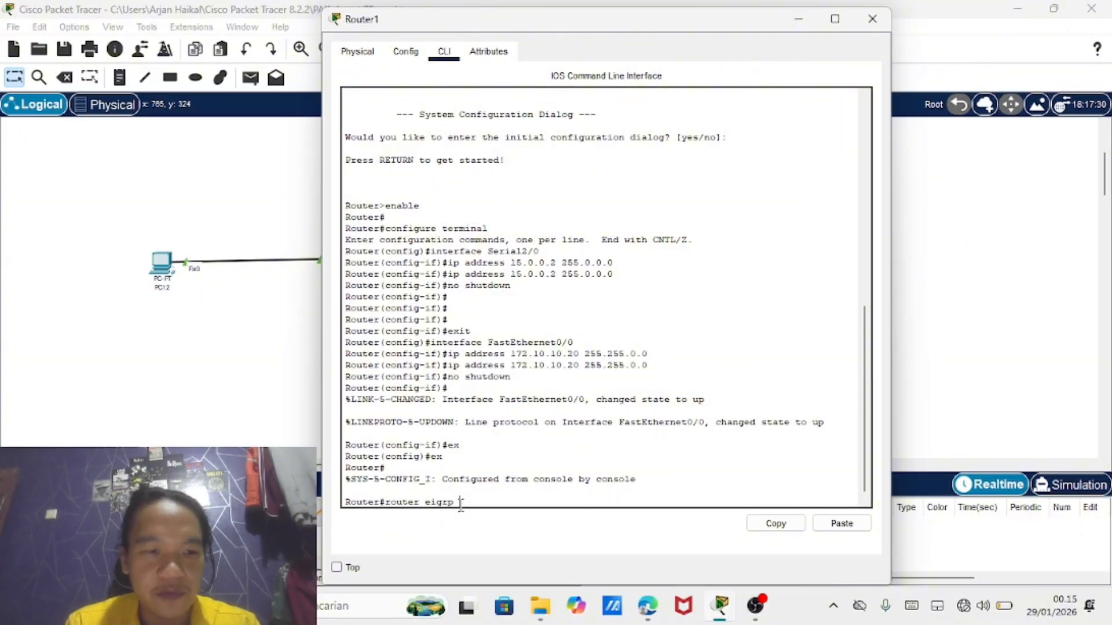
pyautogui.write('10')
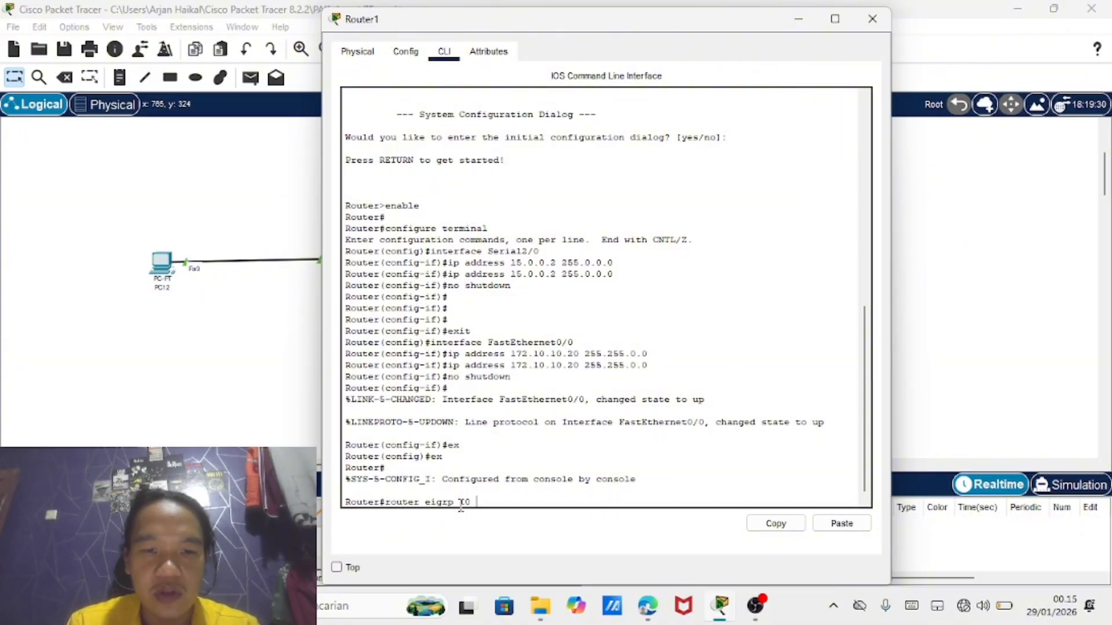
pyautogui.press('Return')
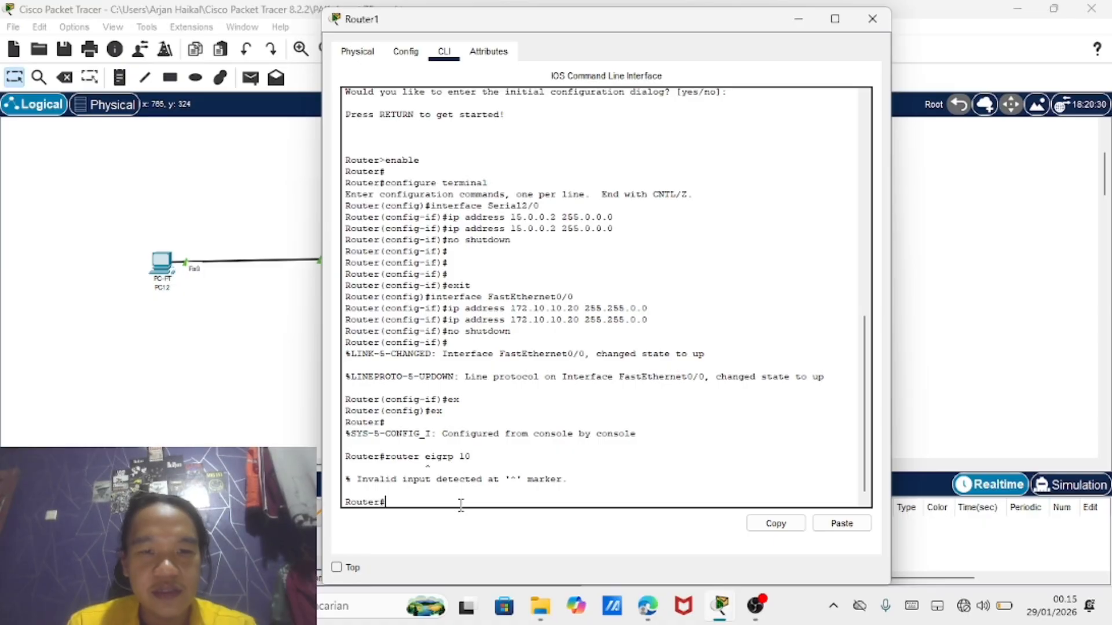
pyautogui.write('ro')
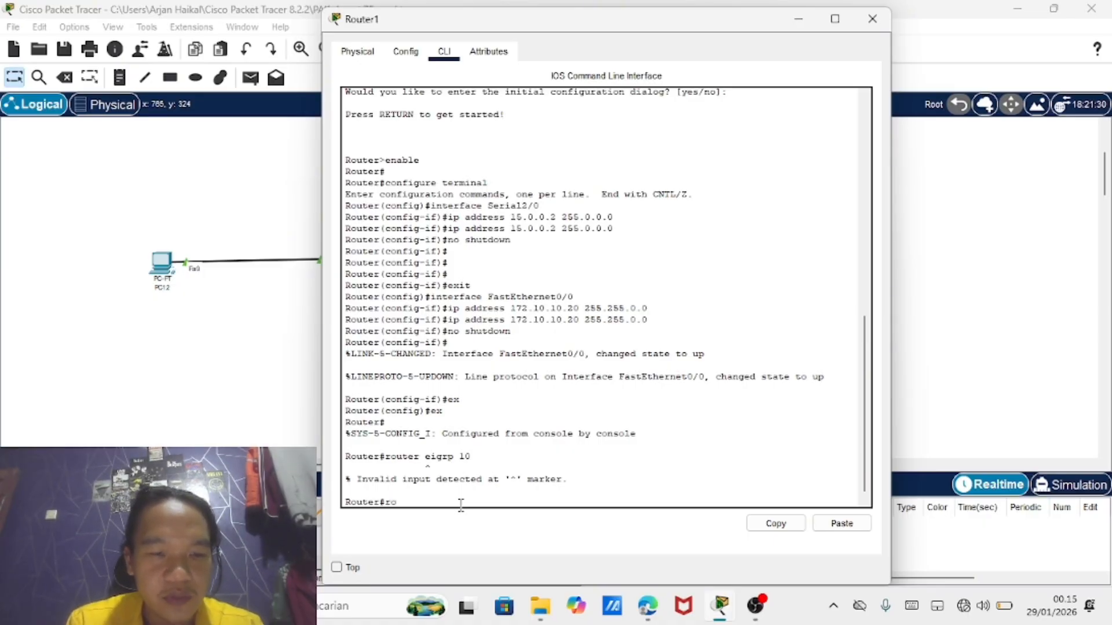
pyautogui.write('ter')
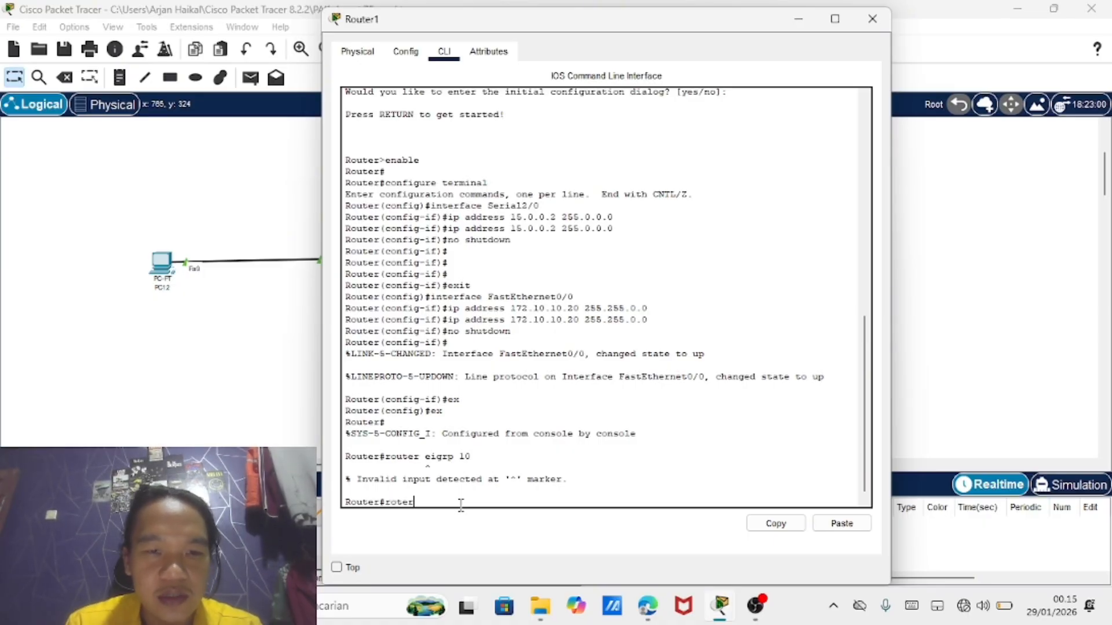
pyautogui.press('BackSpace')
pyautogui.press('BackSpace')
pyautogui.press('BackSpace')
pyautogui.write('uter')
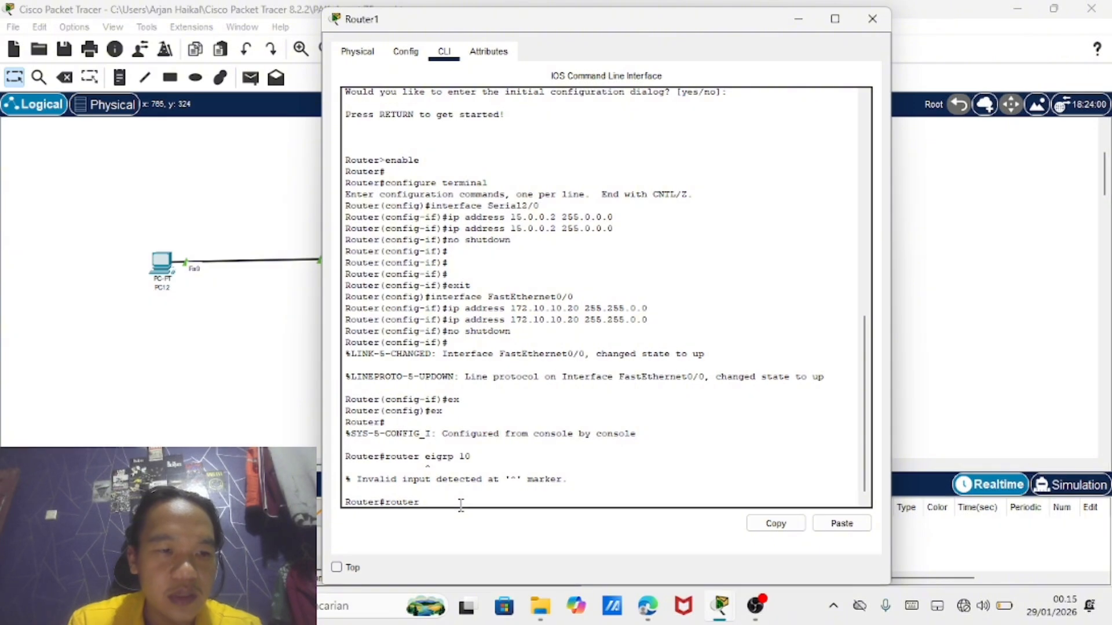
pyautogui.write(' eigrp')
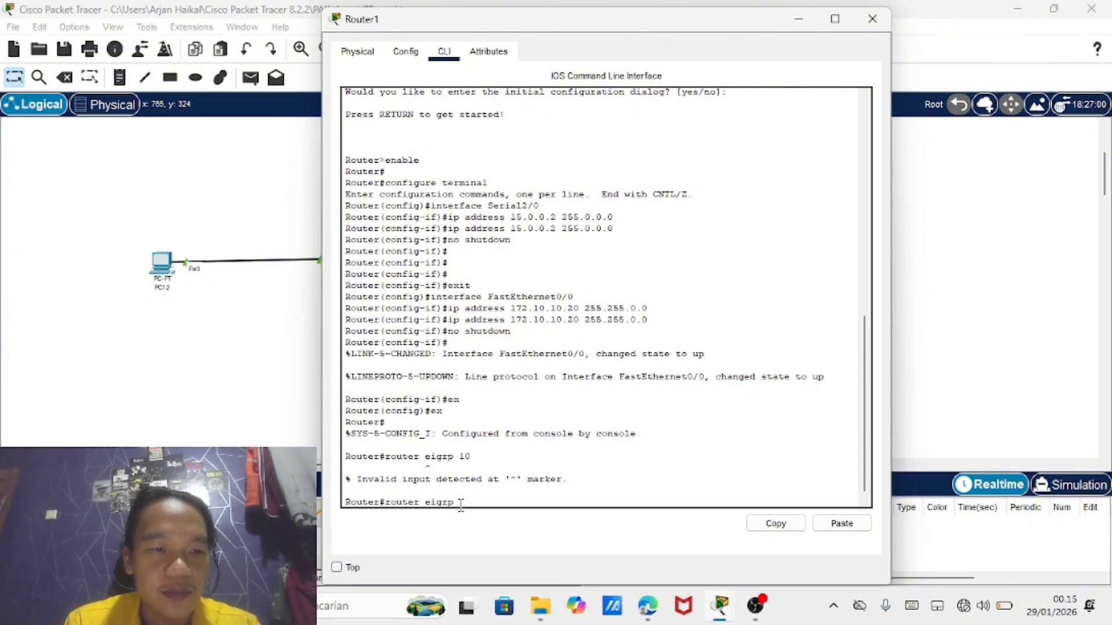
pyautogui.write(' 10')
pyautogui.press('Return')
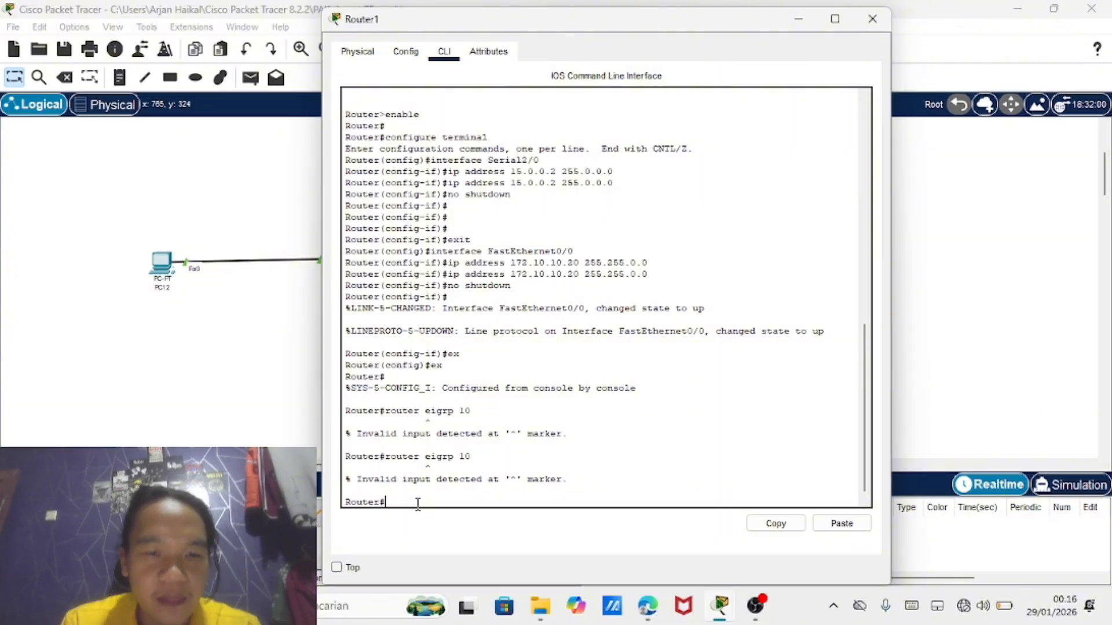
# Run enable on Router1 and enter global configuration mode with conf t
pyautogui.write('ena')
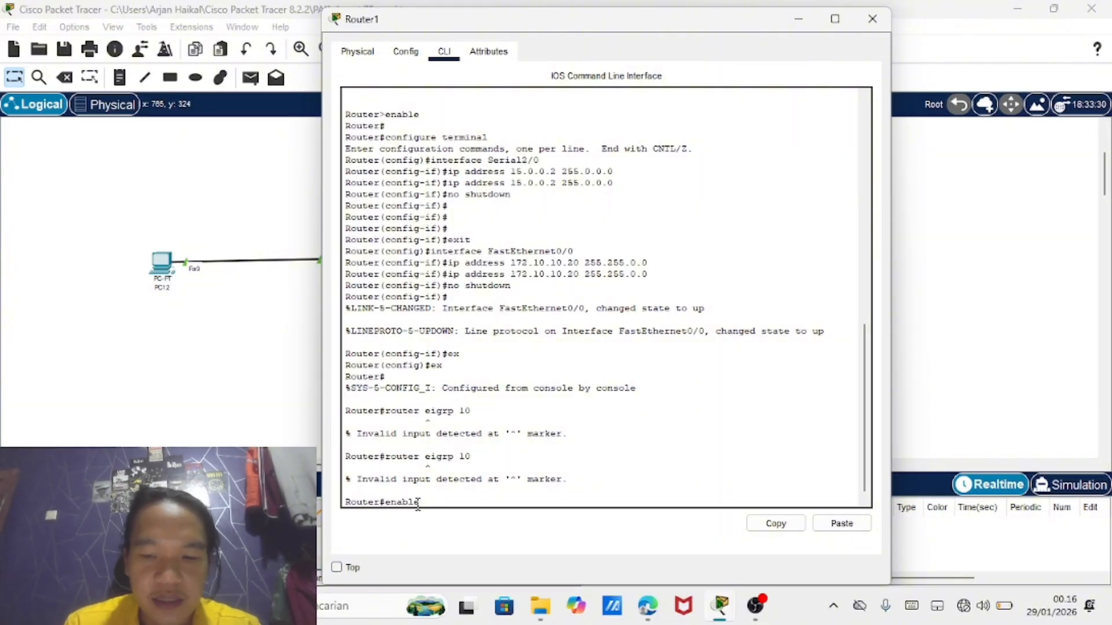
pyautogui.write('ble')
pyautogui.press('Return')
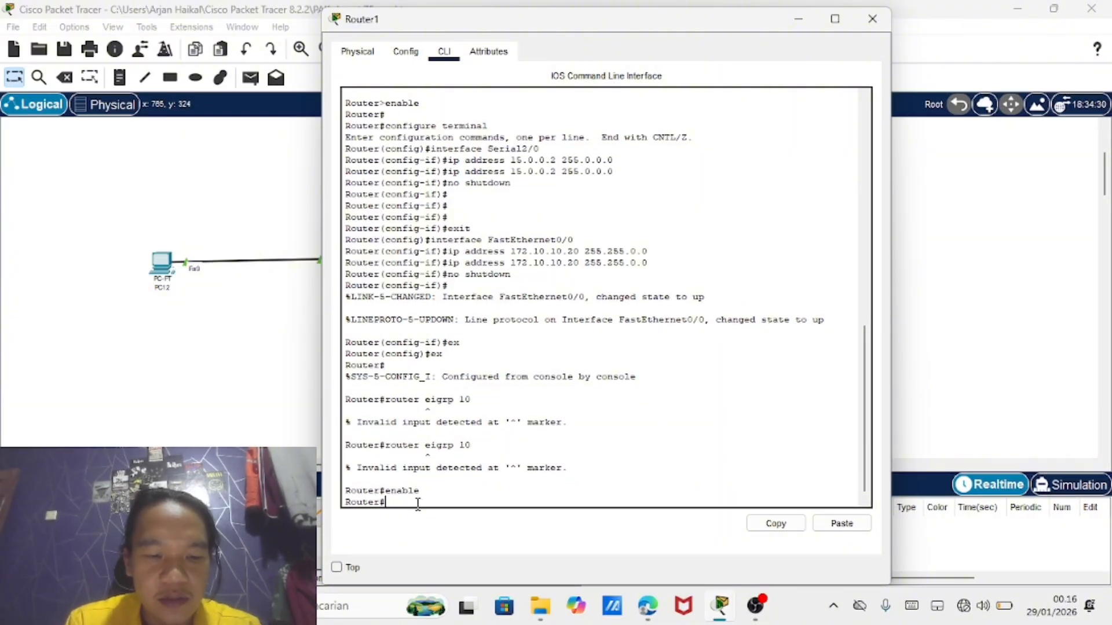
pyautogui.write('conf t')
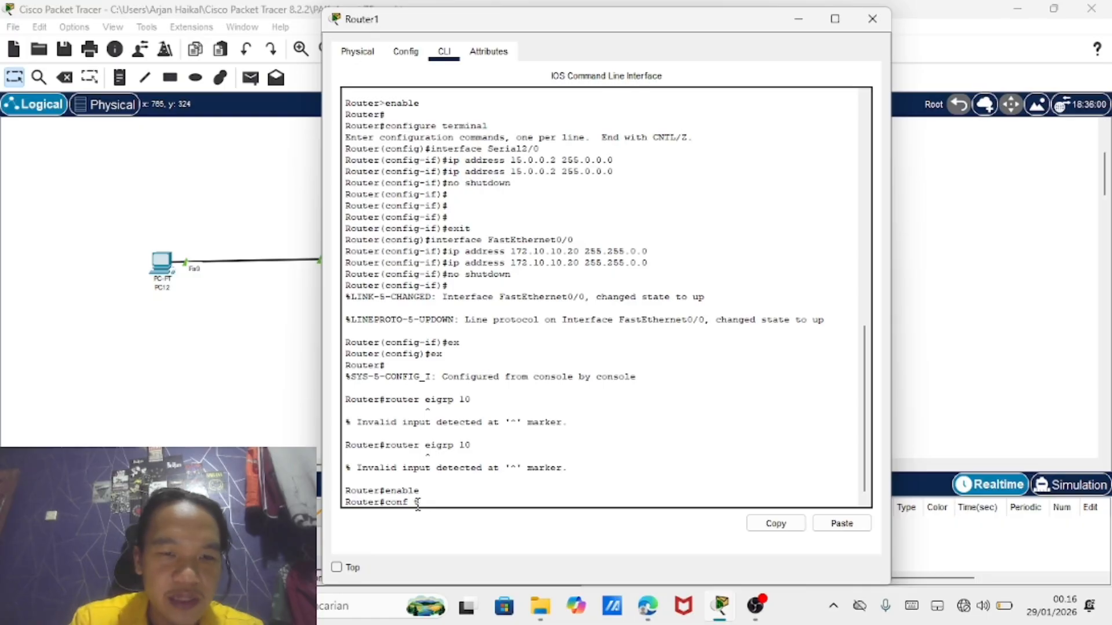
pyautogui.press('Return')
# Start the EIGRP routing process on Router1 with autonomous system number 10
pyautogui.write('e')
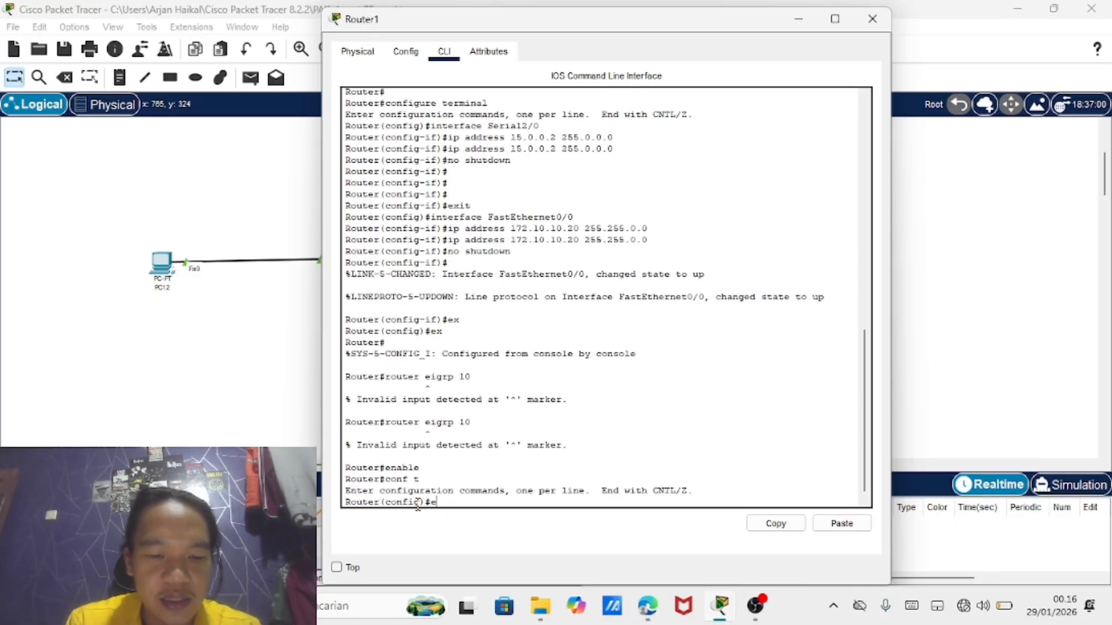
pyautogui.press('BackSpace')
pyautogui.write('router ')
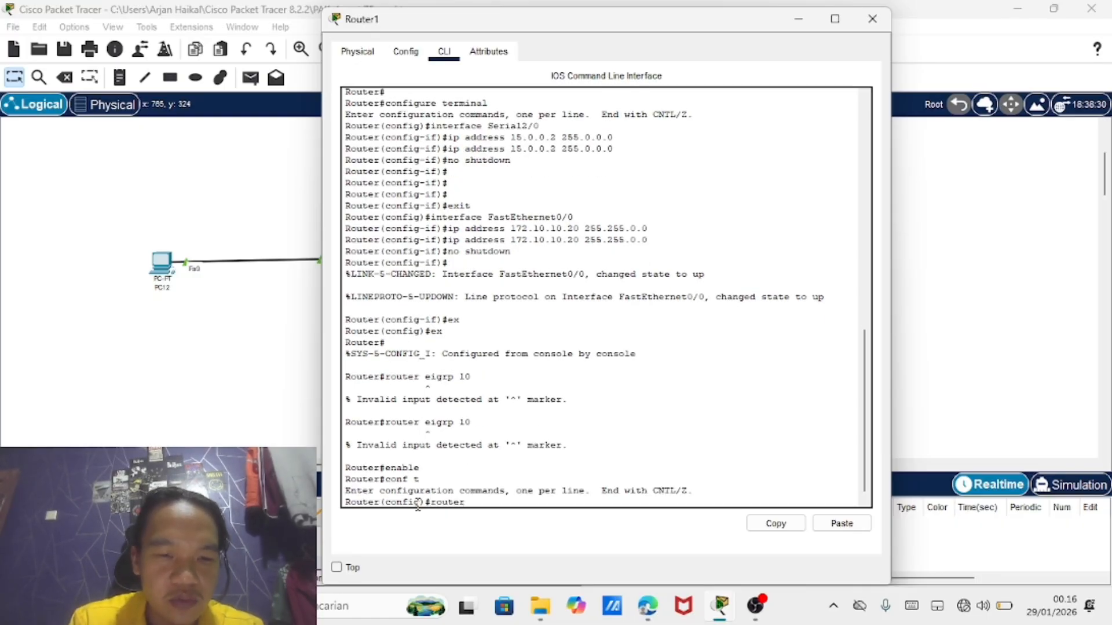
pyautogui.write('ei')
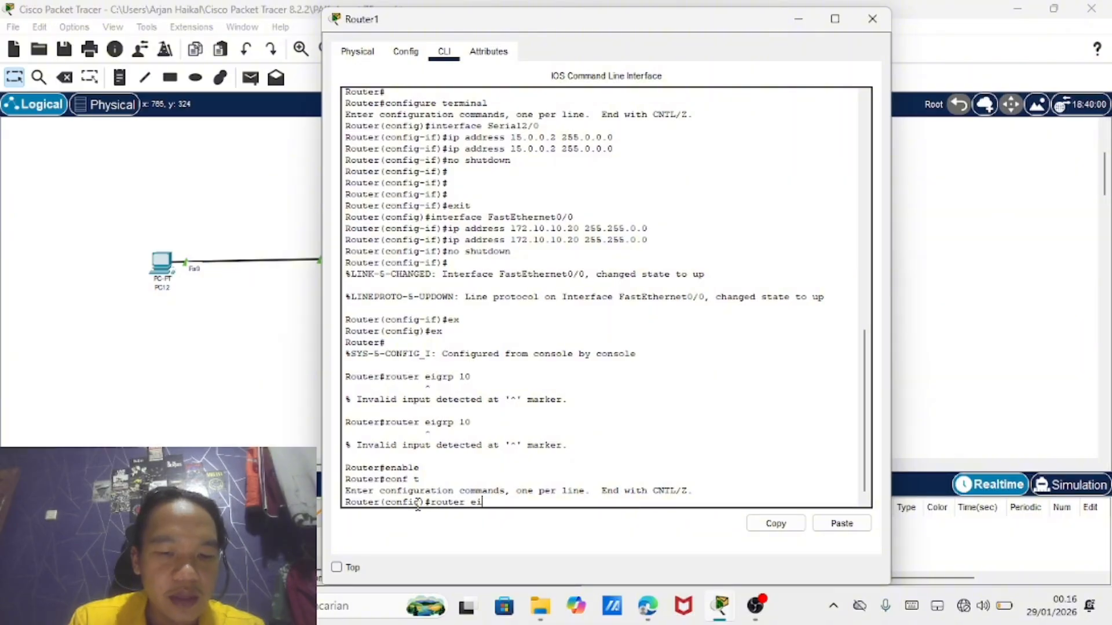
pyautogui.write('grp')
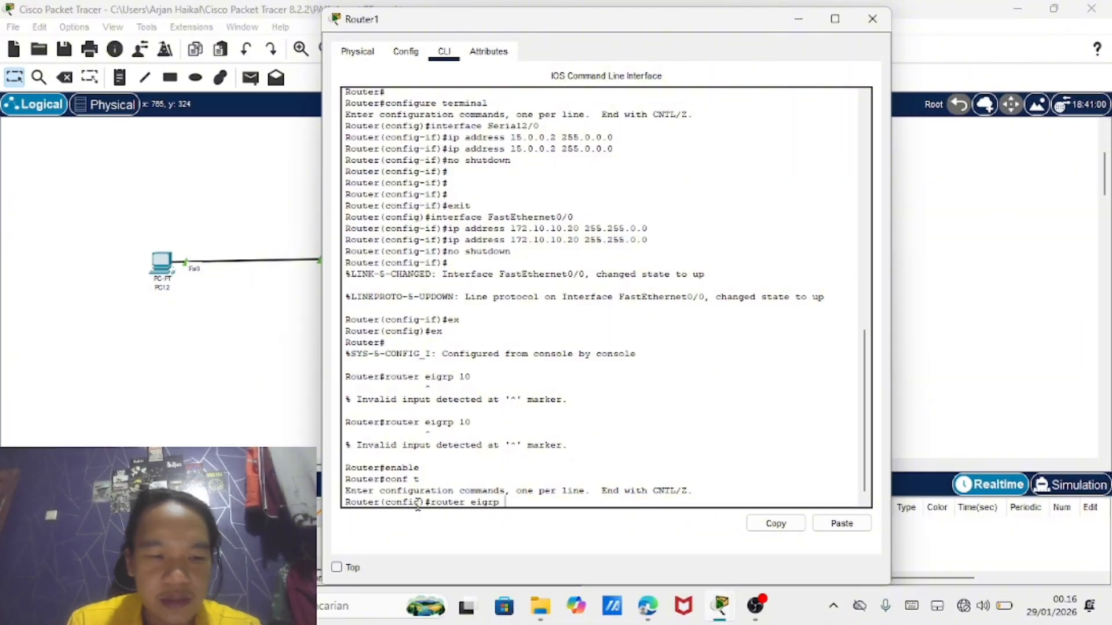
pyautogui.write(' 10')
pyautogui.press('Return')
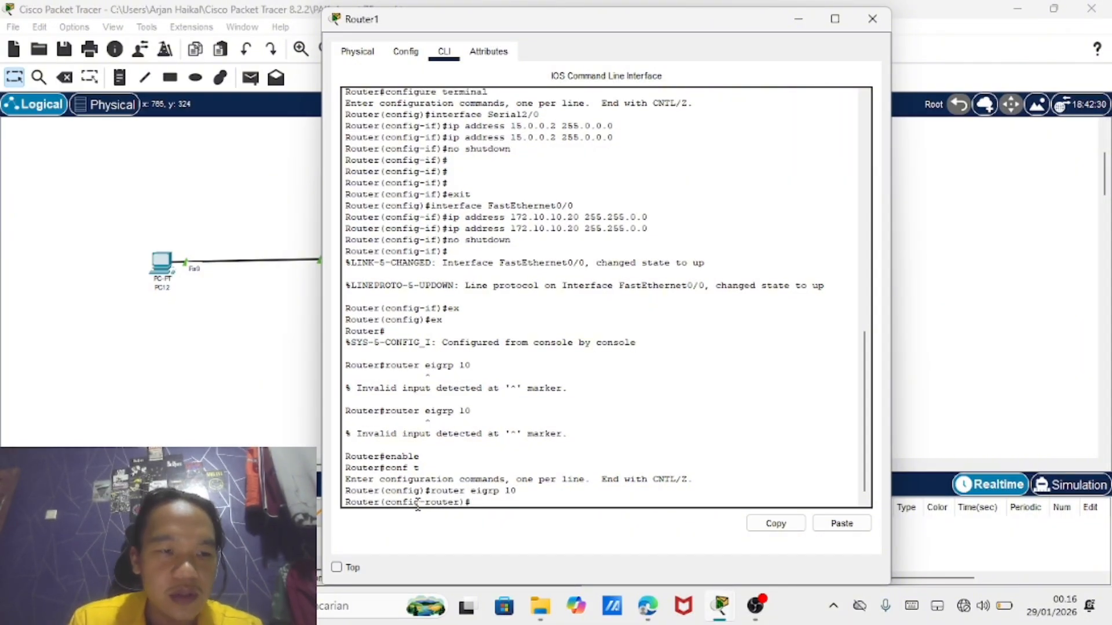
# Try to add network 172.10.10.0 with wildcard mask 0.0.0255 to Router1's EIGRP process
pyautogui.write('netwo')
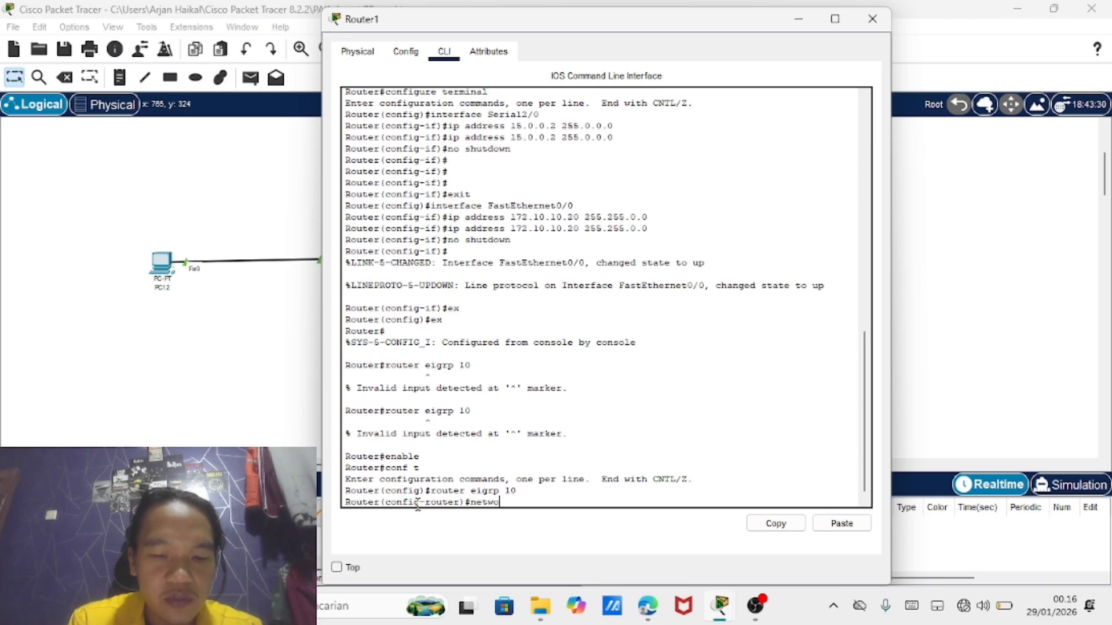
pyautogui.write('rk')
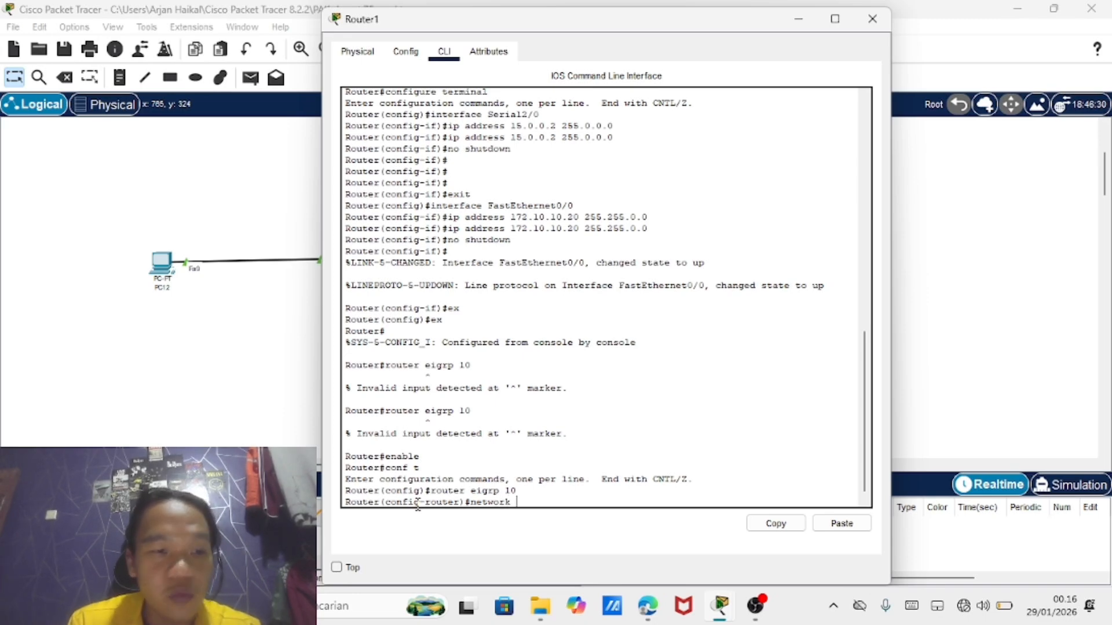
pyautogui.write(' 172.')
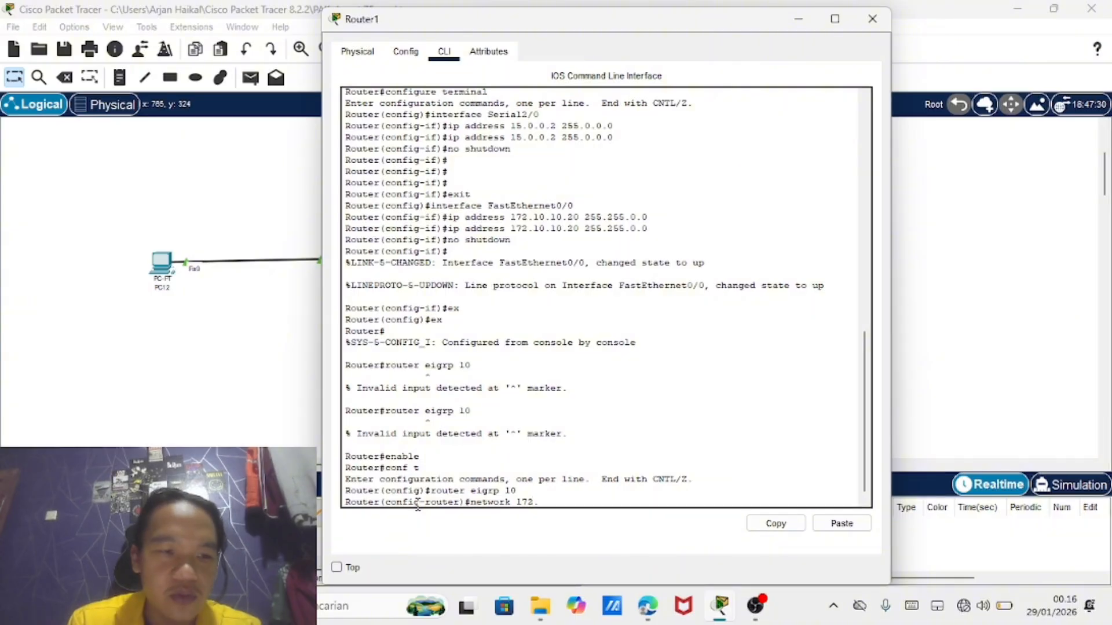
pyautogui.write('10.10.1')
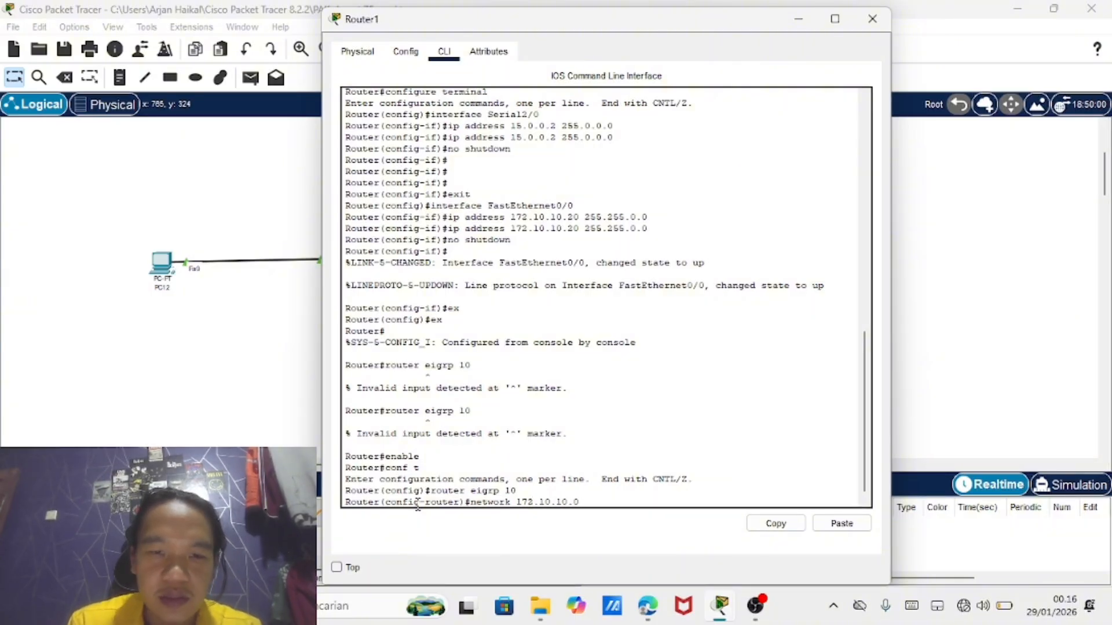
pyautogui.write(' 0')
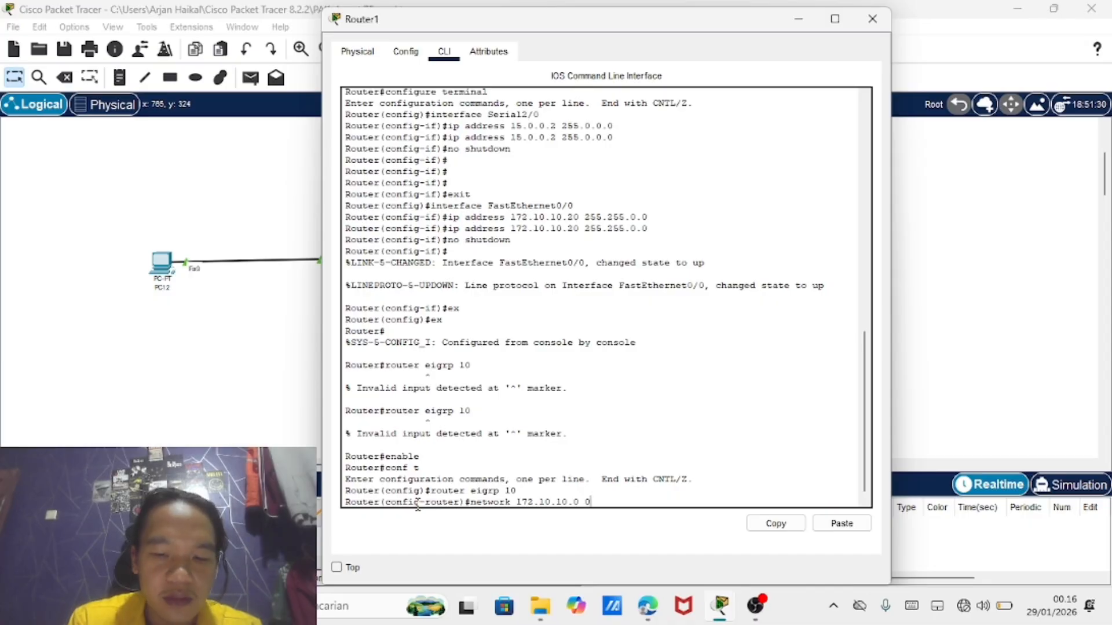
pyautogui.write('.0.')
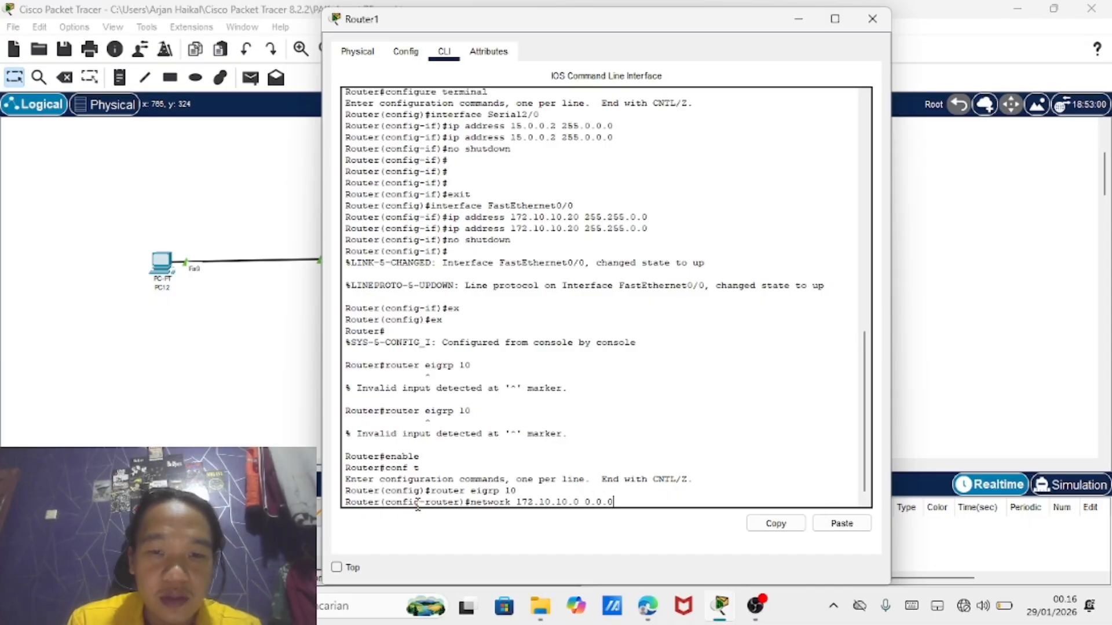
pyautogui.write('02')
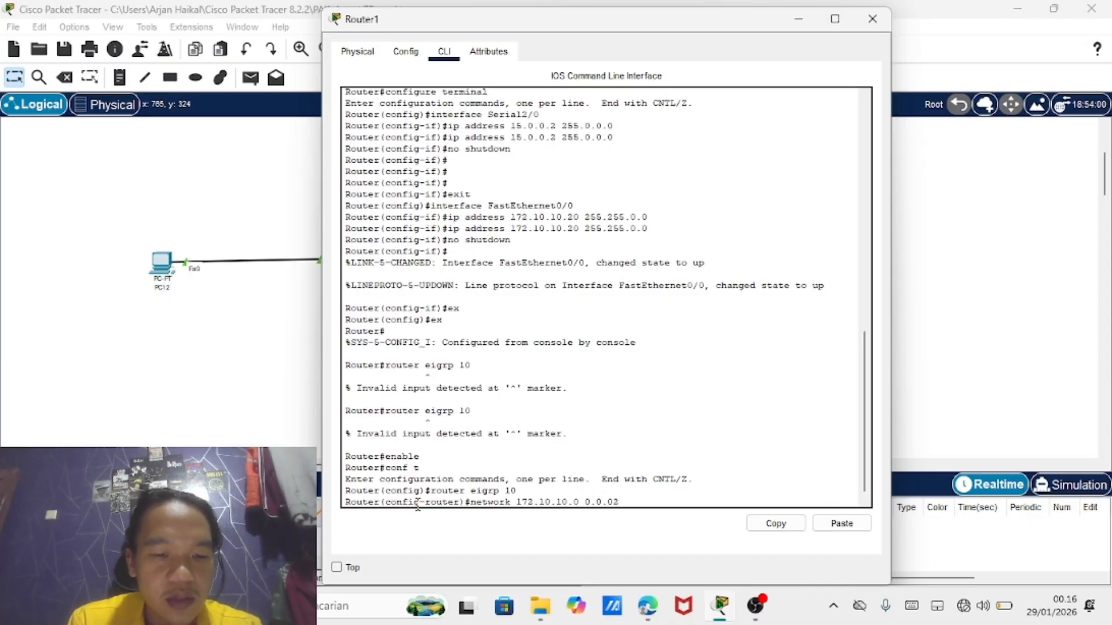
pyautogui.write('55')
pyautogui.press('Return')
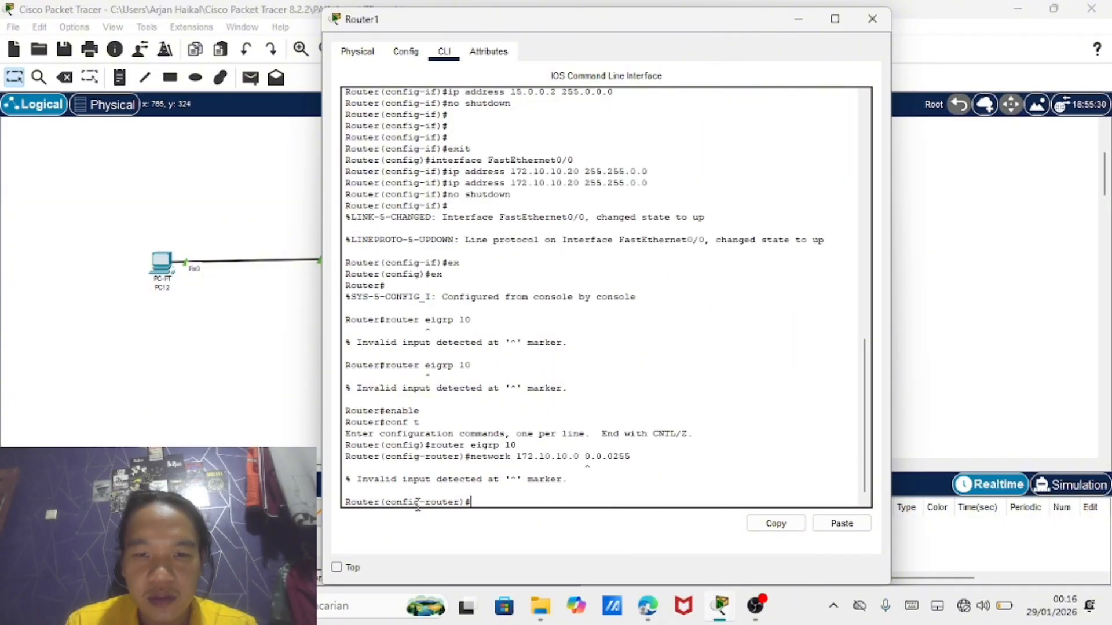
# Add network 172.10.10.0 with wildcard mask 0.0.0.255 to Router1's EIGRP 10 process
pyautogui.write('netw')
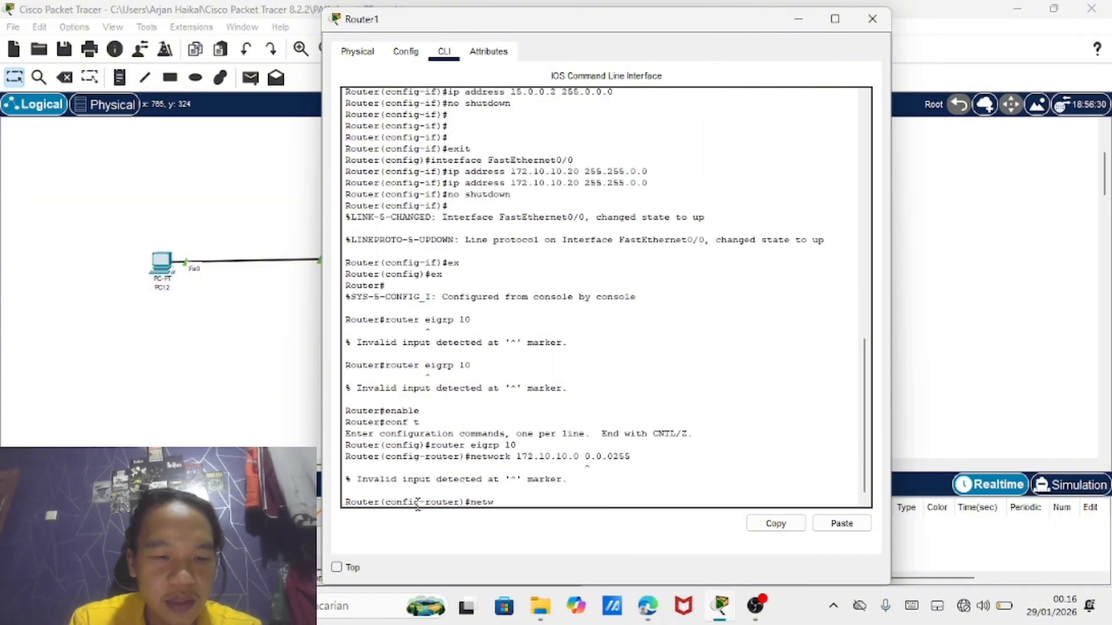
pyautogui.write('oe')
pyautogui.press('BackSpace')
pyautogui.write('r')
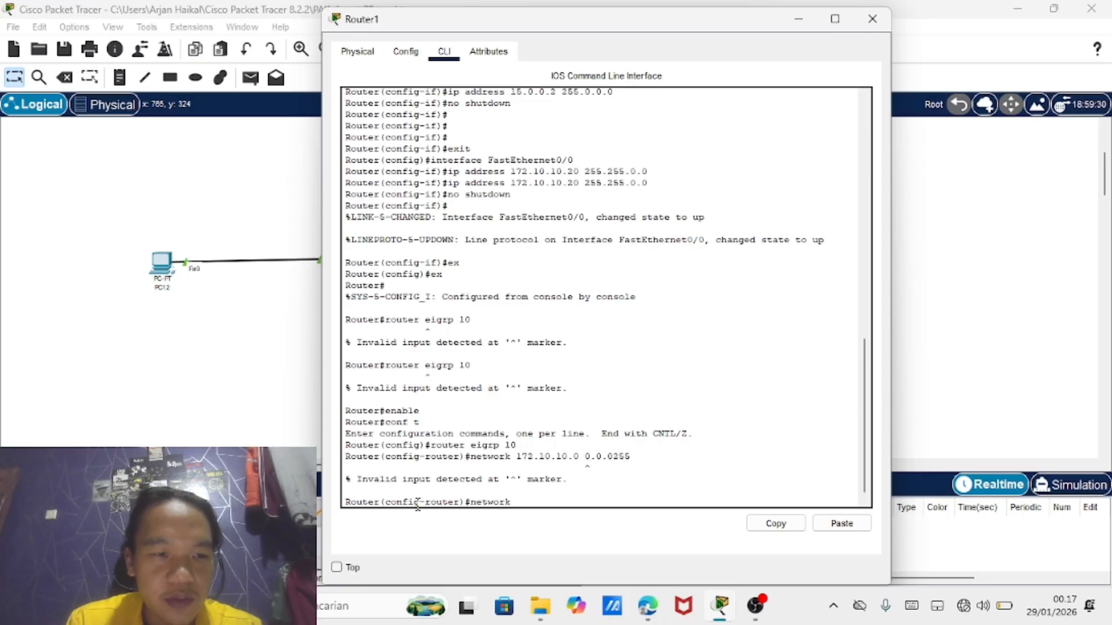
pyautogui.write('k 172.')
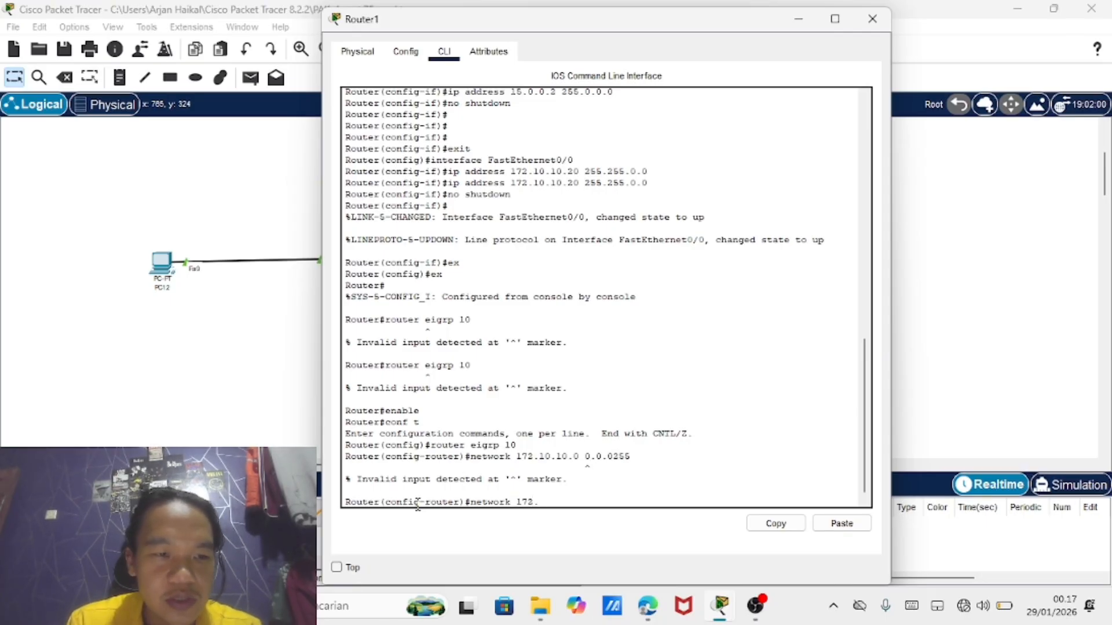
pyautogui.write('10')
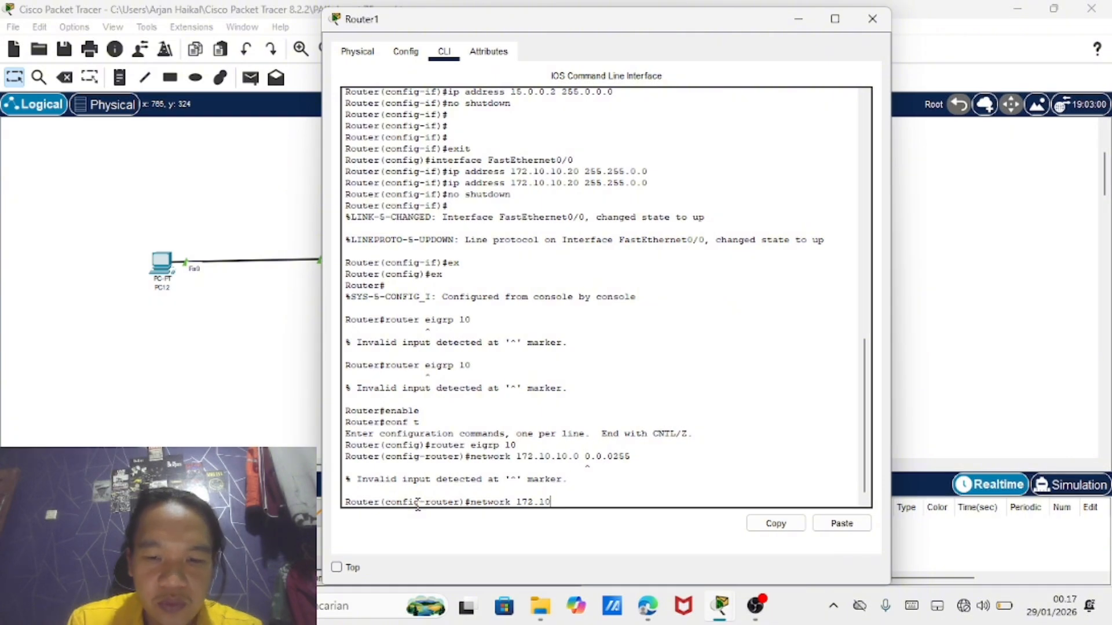
pyautogui.write('.10.')
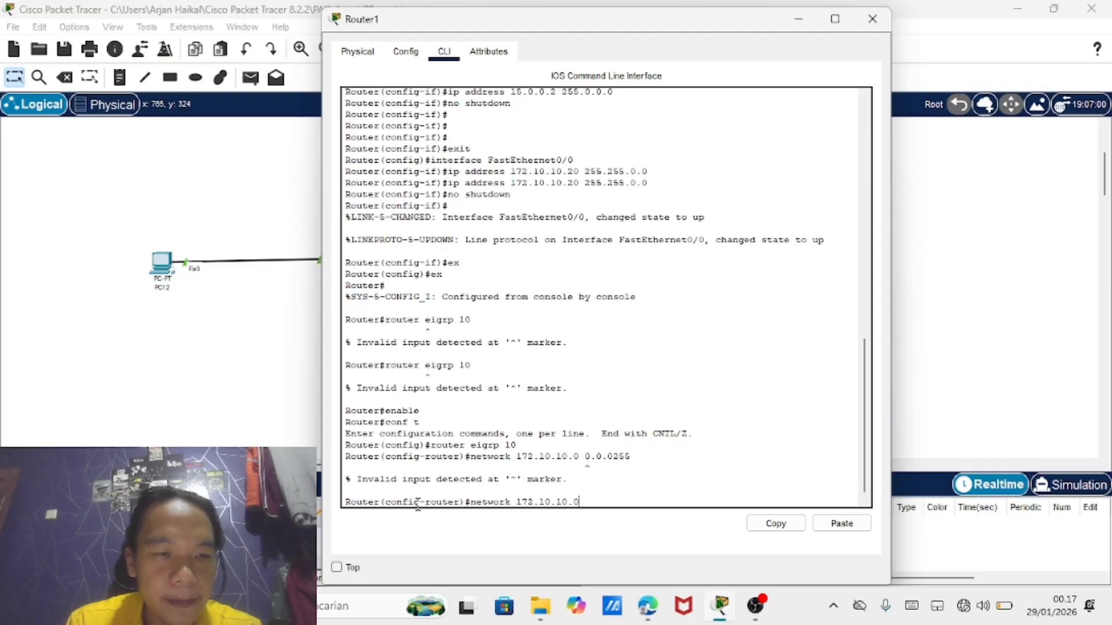
pyautogui.write('0.0.0')
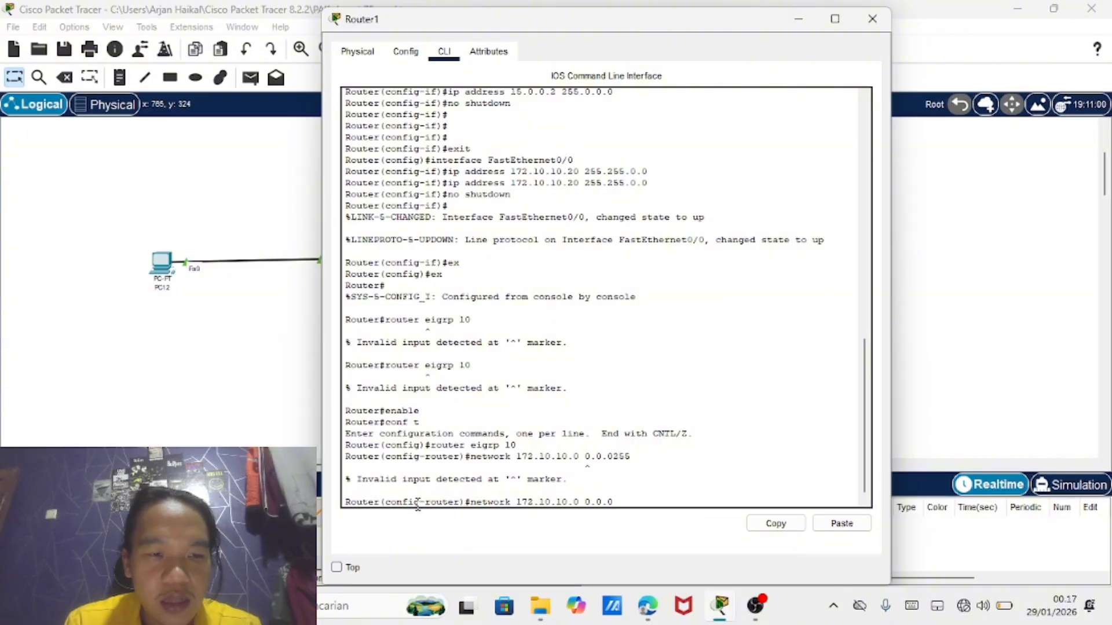
pyautogui.write('.255')
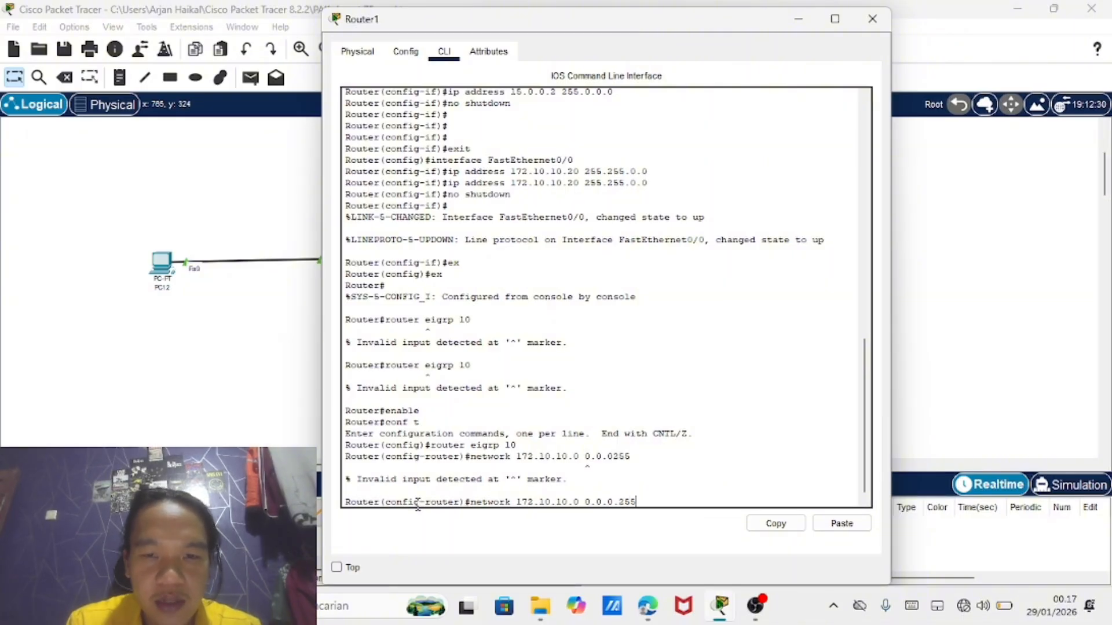
pyautogui.press('Return')
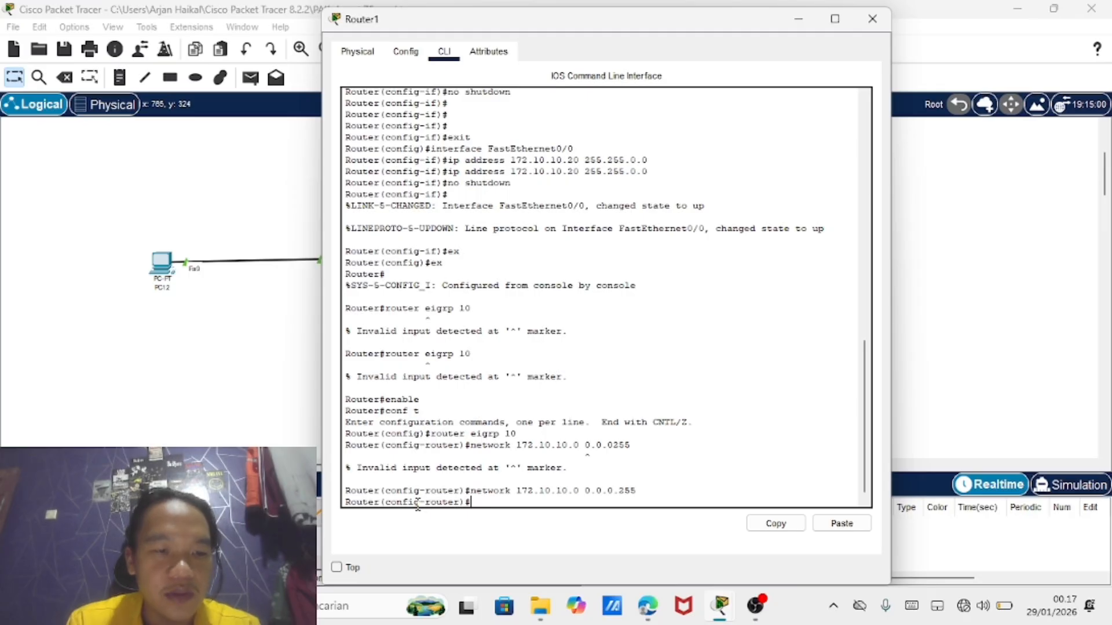
# Add network 15.0.0.0 with wildcard mask 0.0.0.255 to Router1's EIGRP 10 process
pyautogui.write('network')
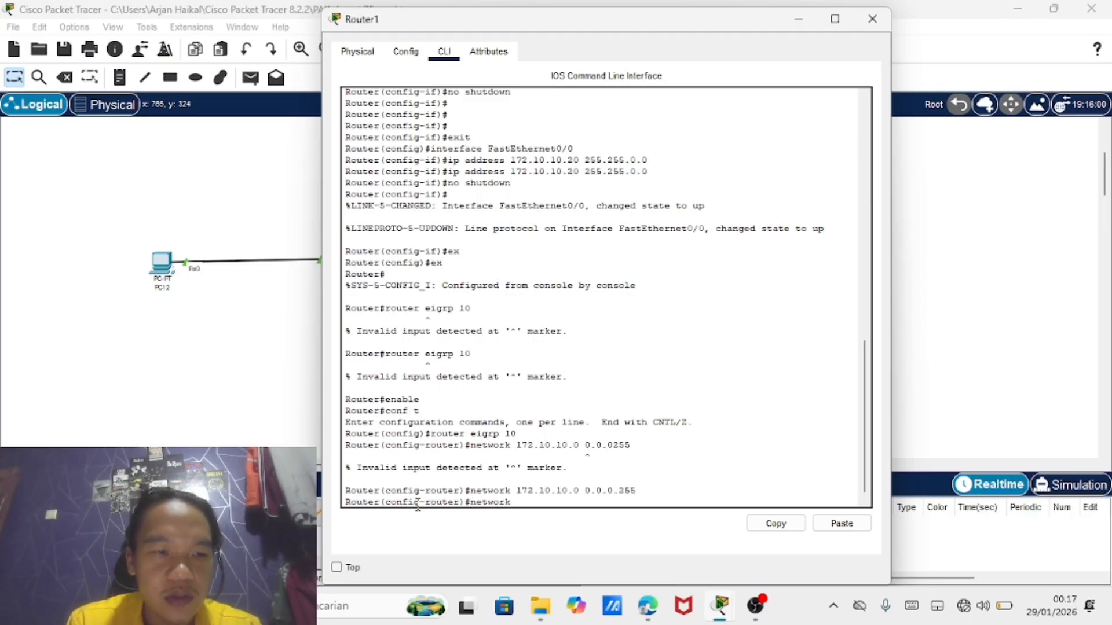
pyautogui.write(' 15')
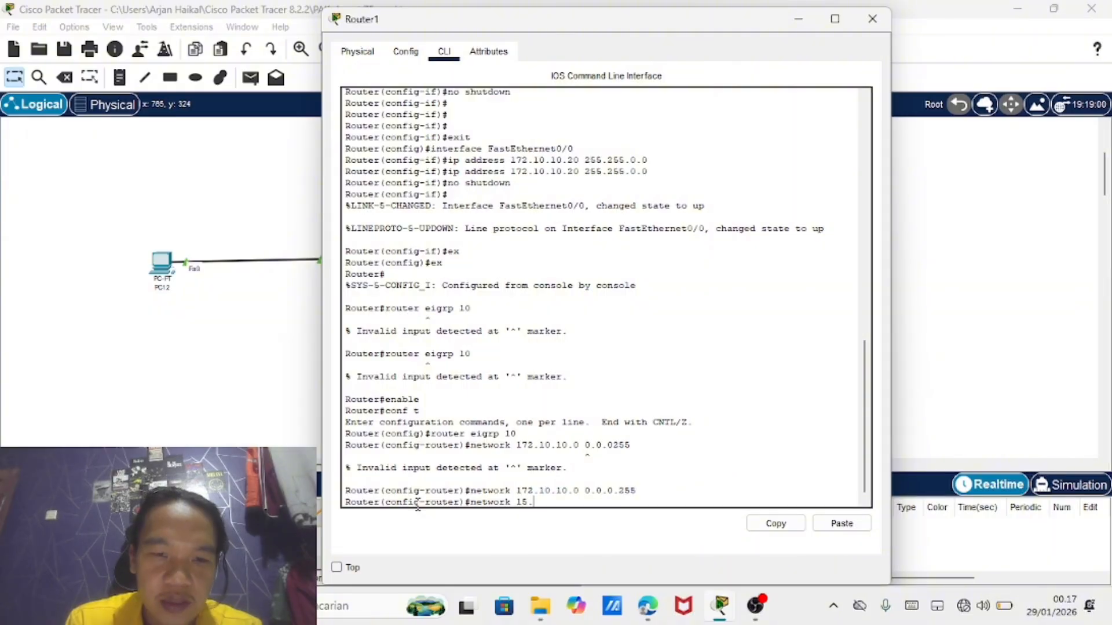
pyautogui.write('.0.0.0 0')
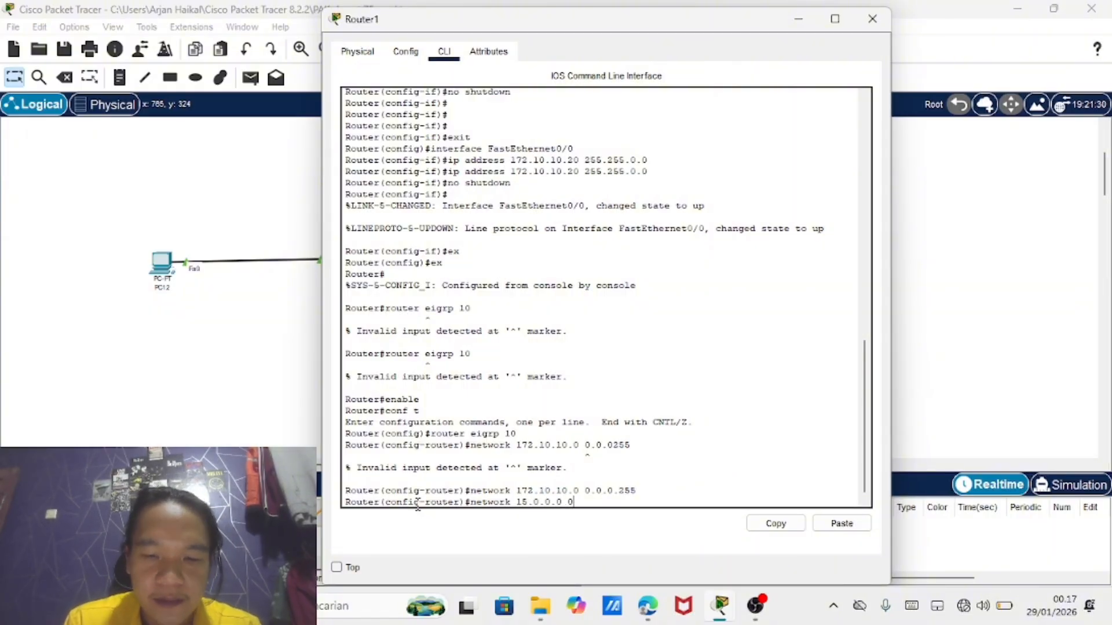
pyautogui.write('.0.0')
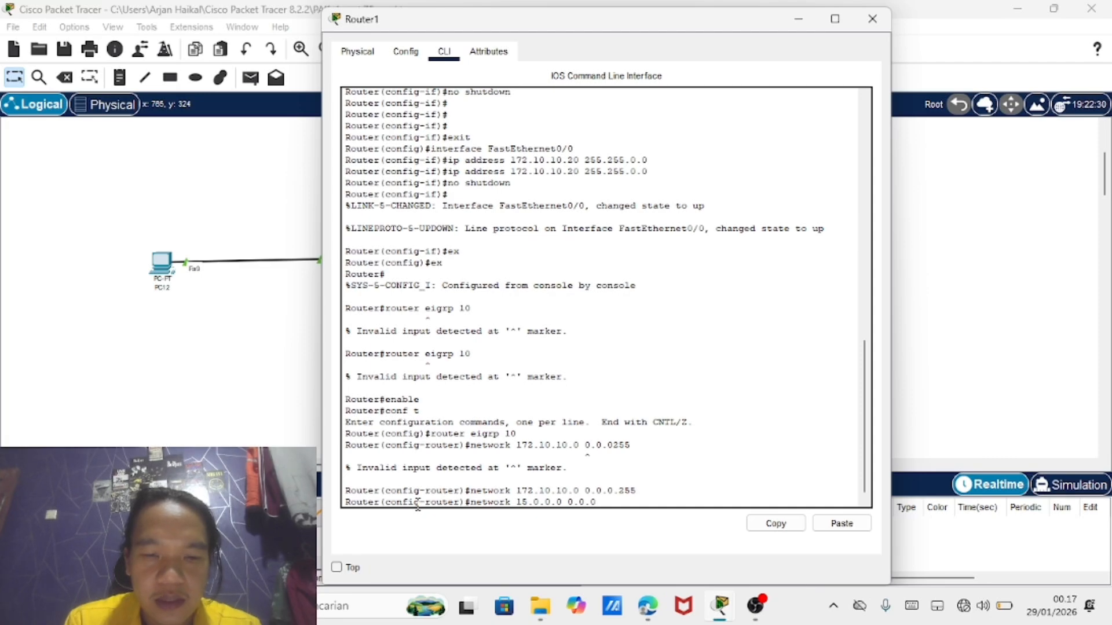
pyautogui.write('.255')
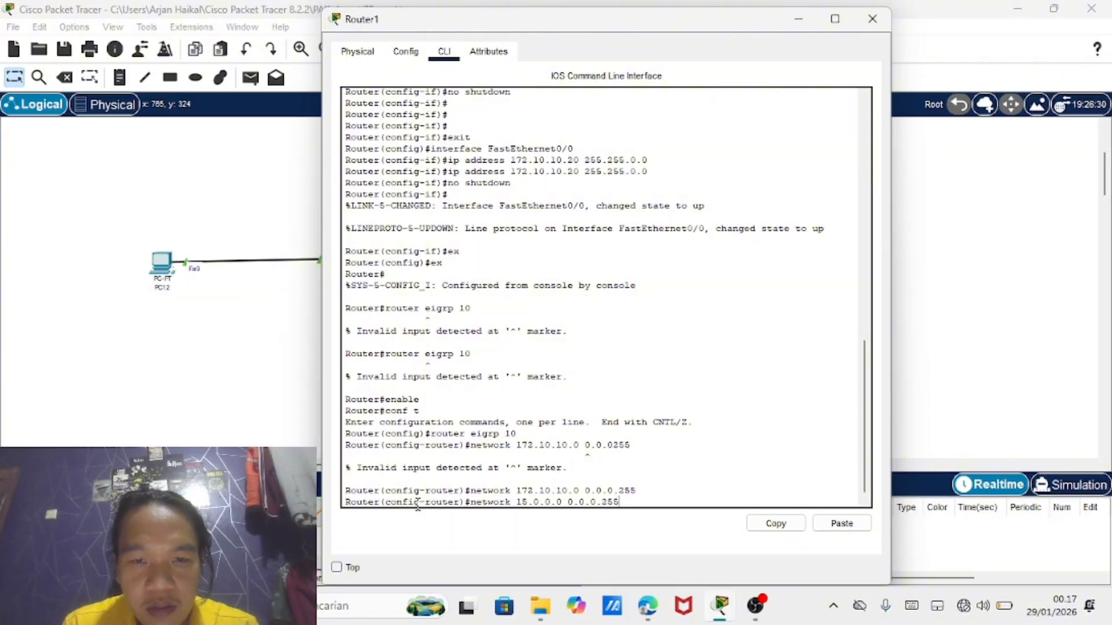
pyautogui.press('Return')
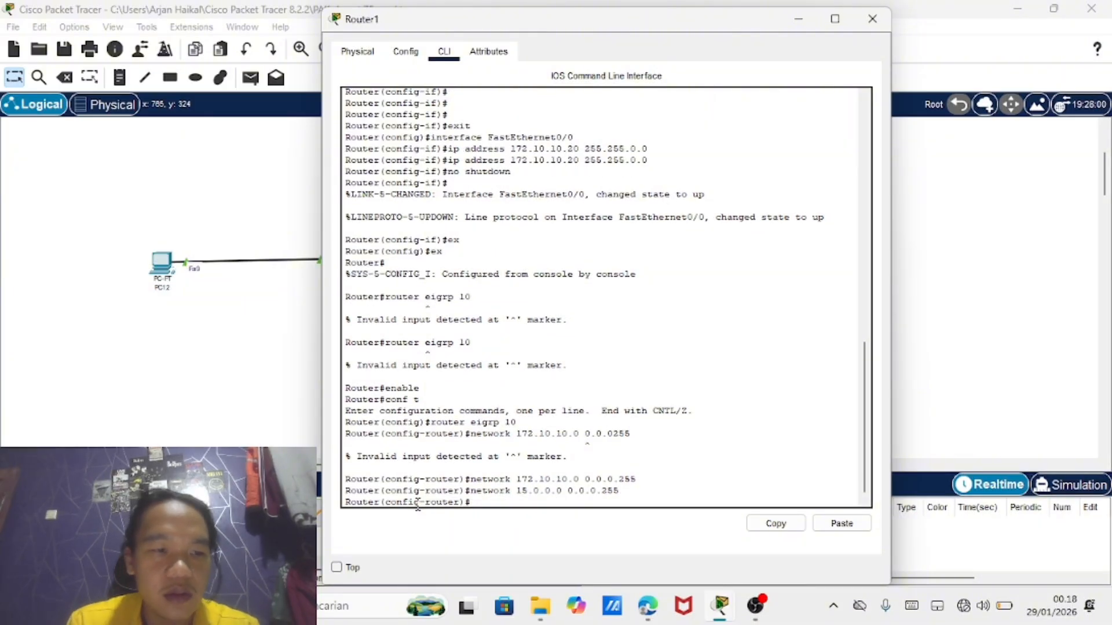
# Disable automatic route summarization for EIGRP on Router1 with no auto-summary
pyautogui.write('no ')
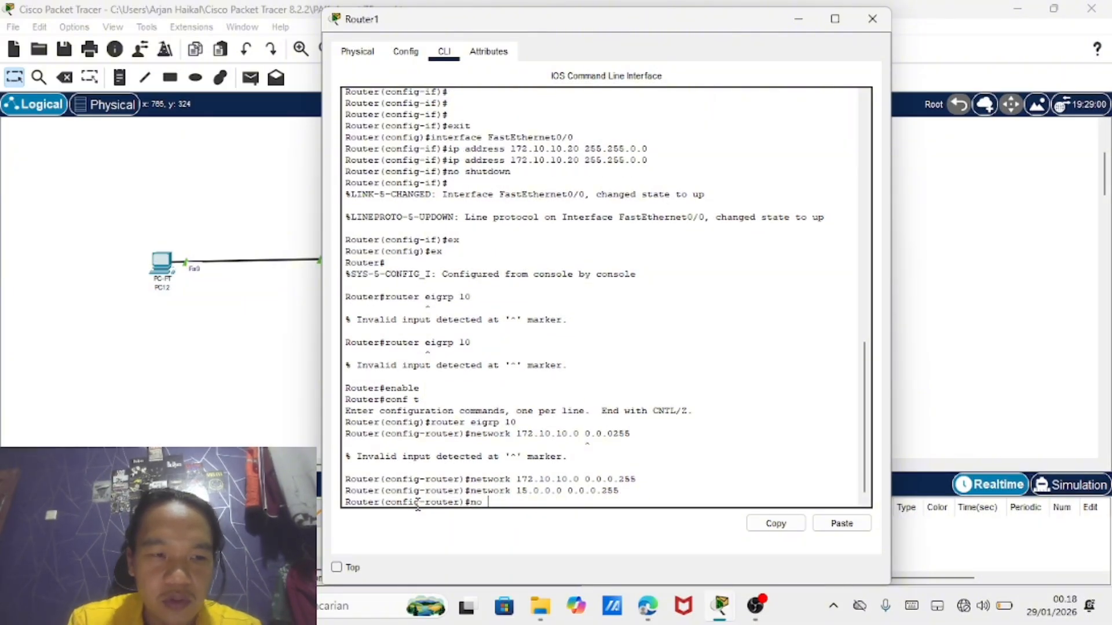
pyautogui.write('auto-')
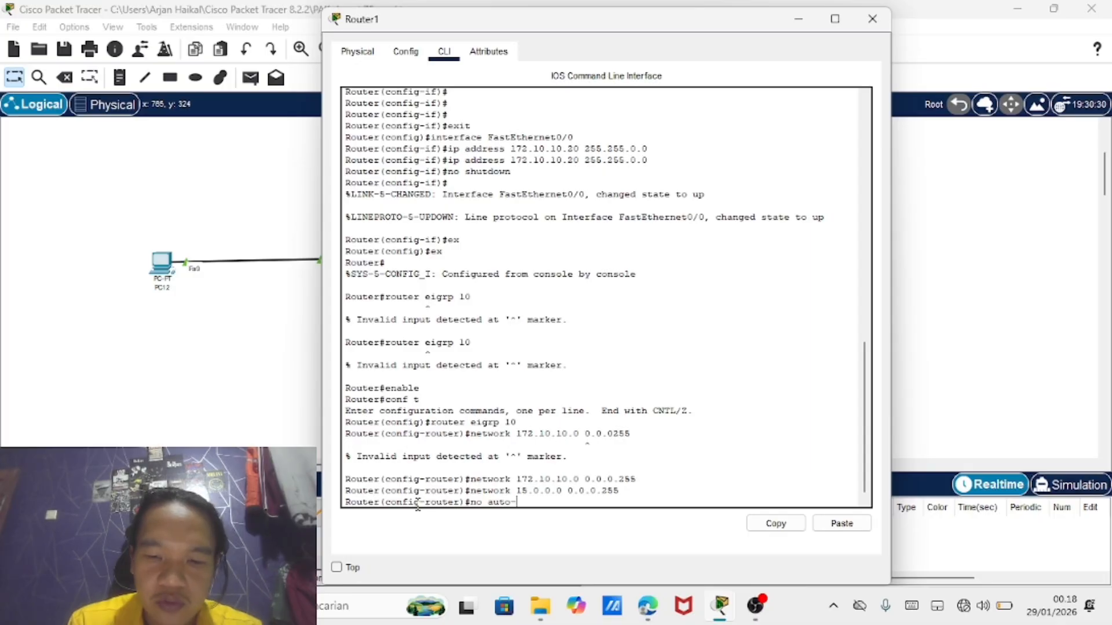
pyautogui.write('summar')
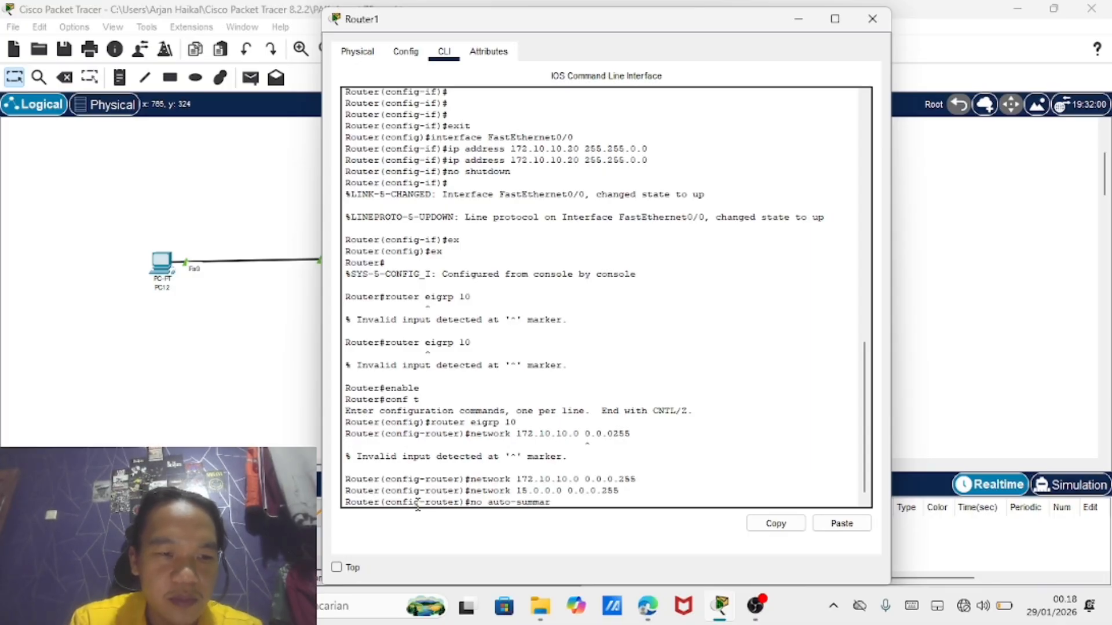
pyautogui.write('y')
pyautogui.press('Return')
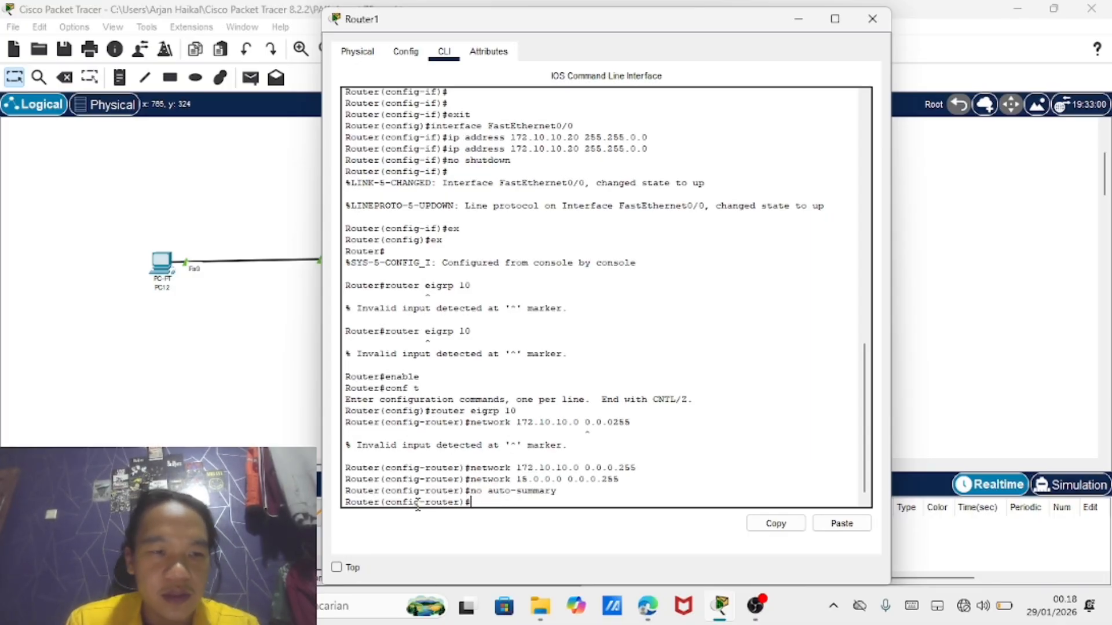
# Exit Router1's router and global configuration modes to privileged EXEC mode and close its window
pyautogui.write('ex')
pyautogui.press('Return')
pyautogui.write('ex')
pyautogui.press('Return')
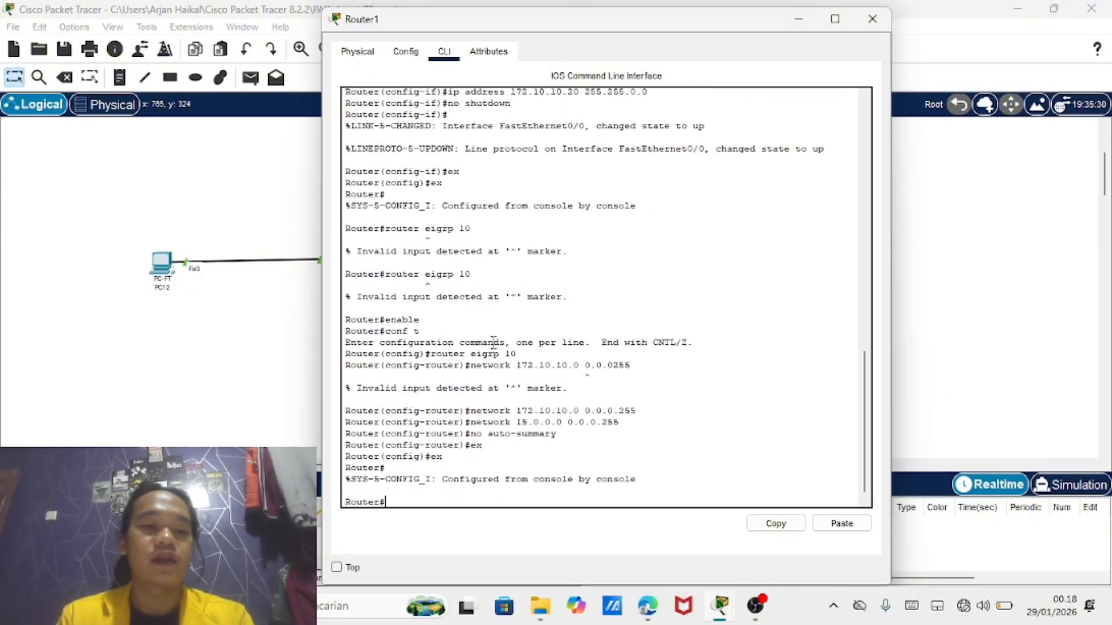
pyautogui.click(872, 18)
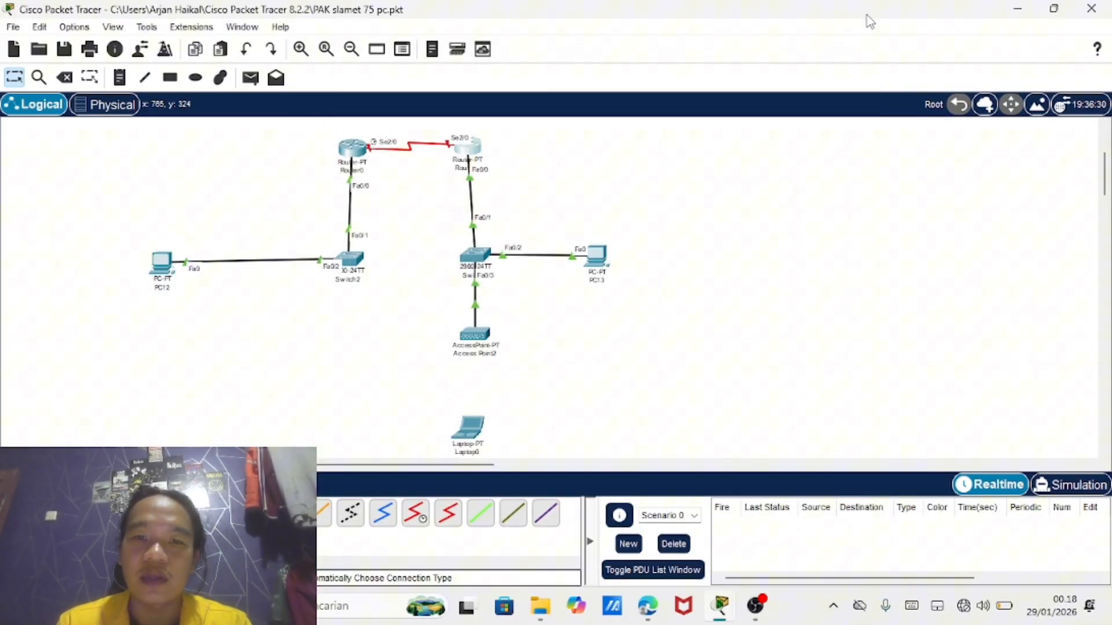
# Power off Laptop0 and replace its built-in Ethernet module with the WPC300N wireless module
pyautogui.click(473, 435)
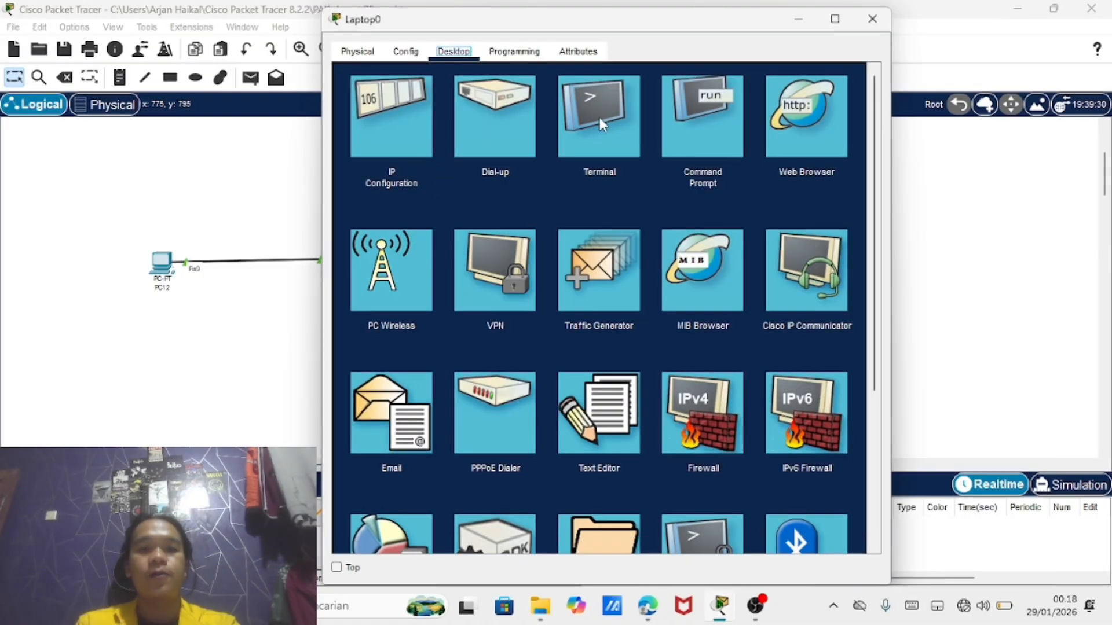
pyautogui.click(357, 51)
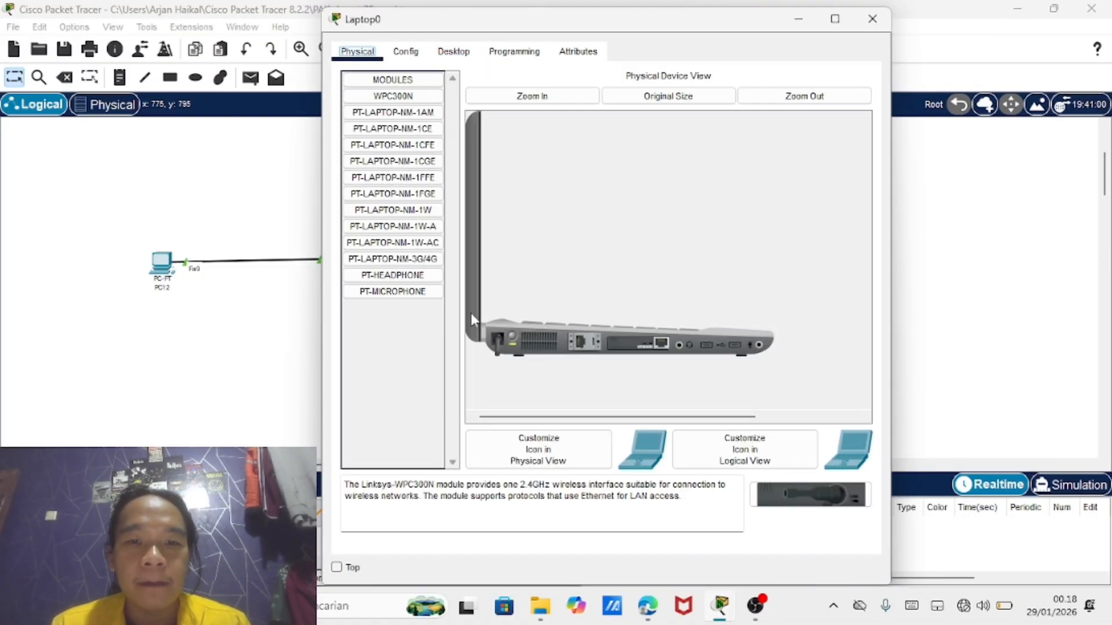
pyautogui.click(513, 337)
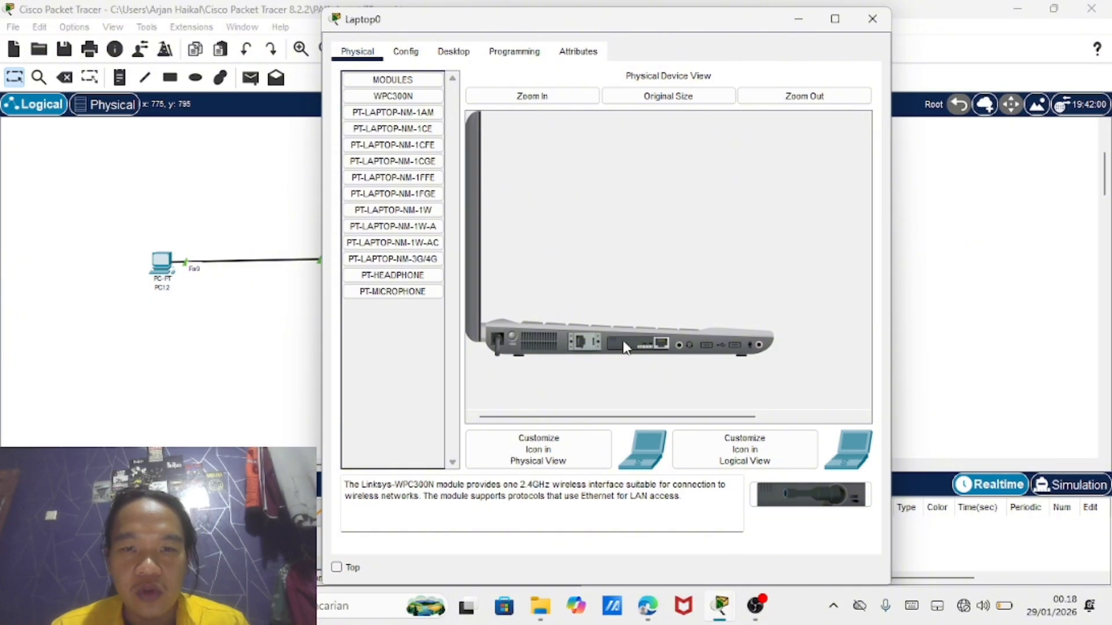
pyautogui.moveTo(635, 344); pyautogui.dragTo(387, 385)
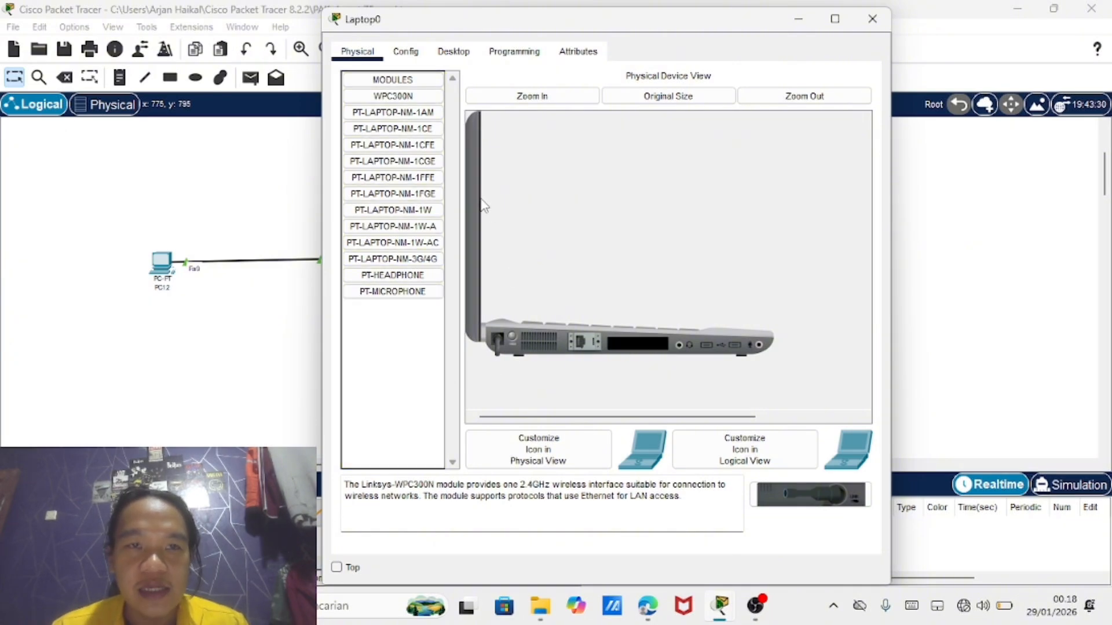
pyautogui.moveTo(406, 102); pyautogui.dragTo(634, 347)
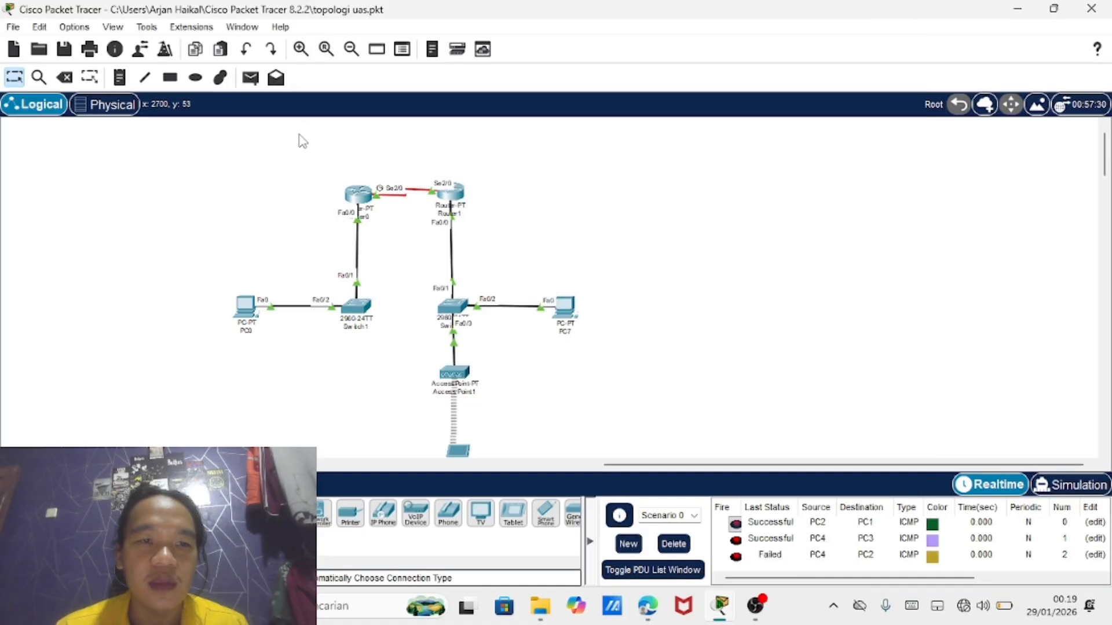
# Clear the old test PDUs from Scenario 0 and send a simple PDU from PC0 to PC7
pyautogui.click(250, 77)
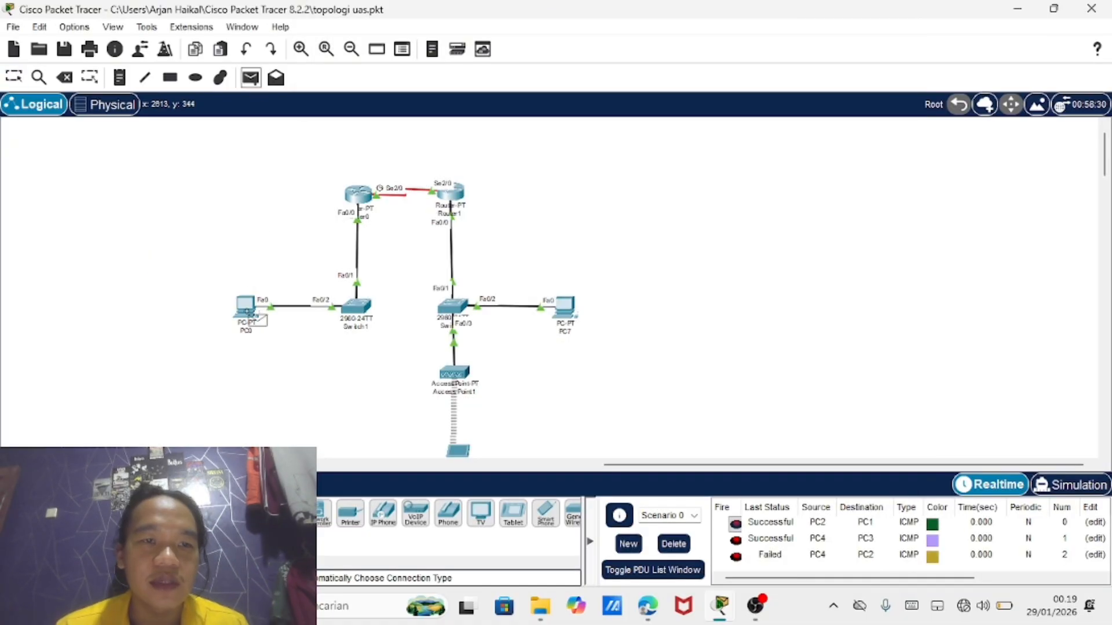
pyautogui.click(246, 306)
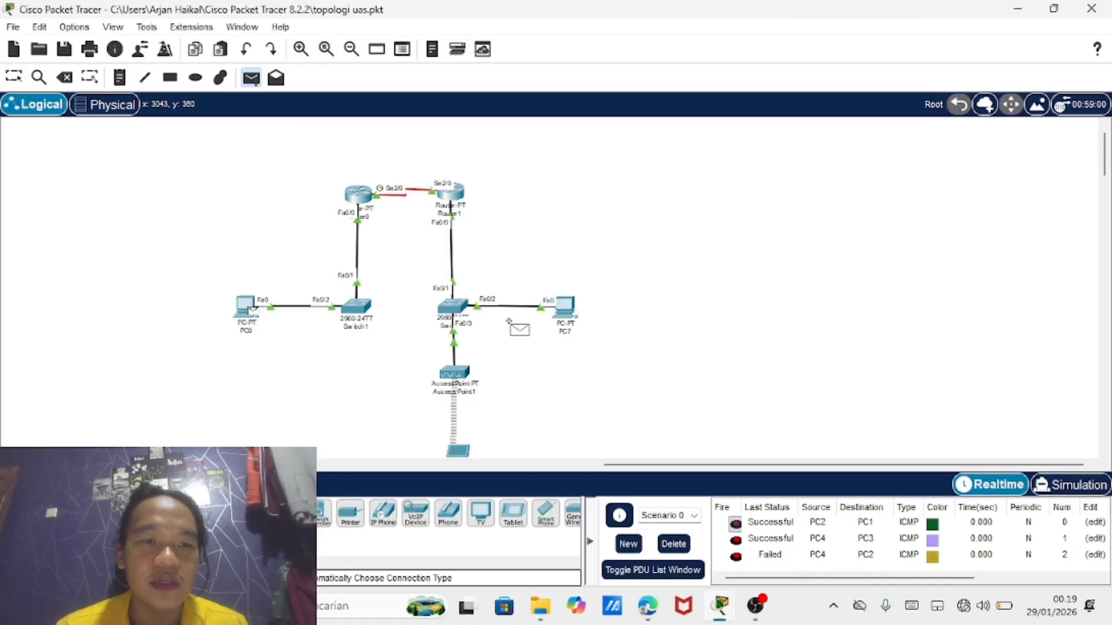
pyautogui.click(674, 543)
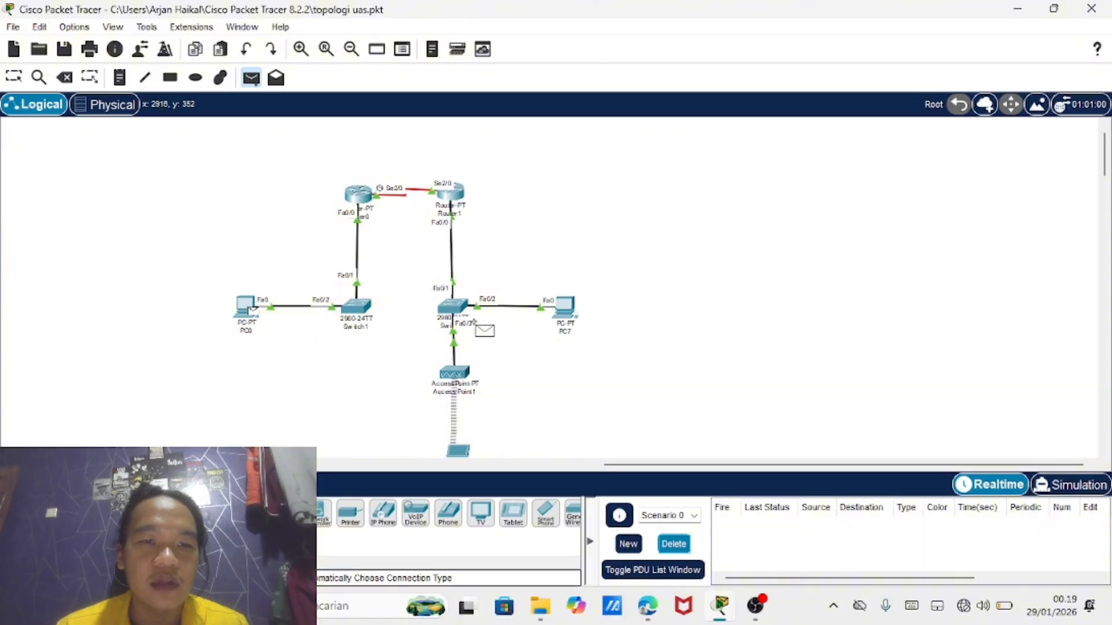
pyautogui.click(563, 312)
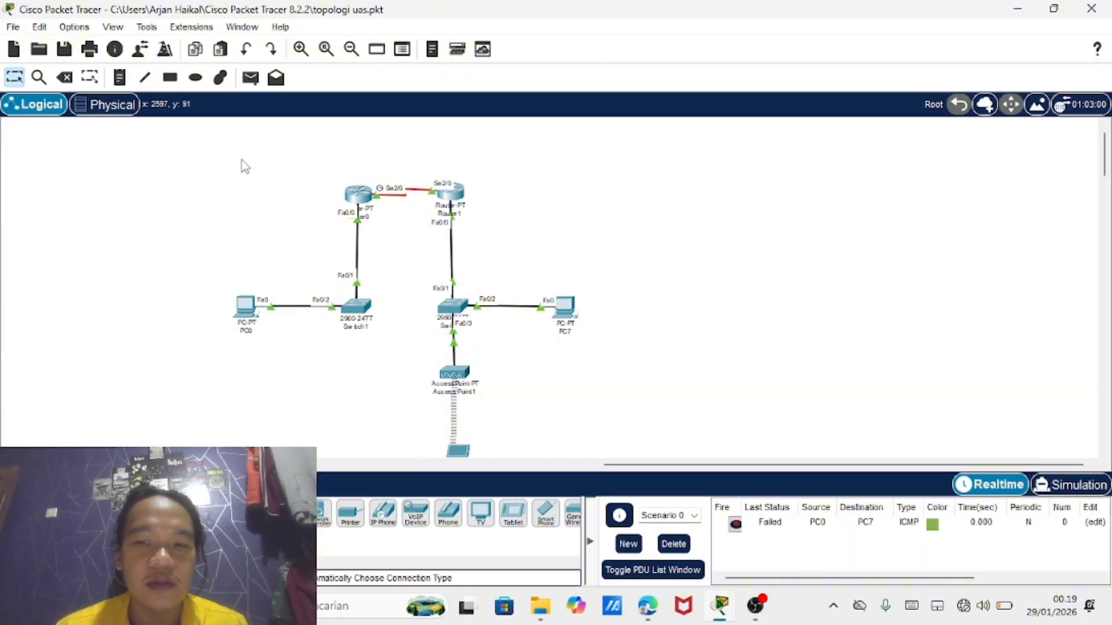
# Repeat the connectivity test with a second simple PDU from PC0 to PC7
pyautogui.click(251, 77)
pyautogui.click(244, 307)
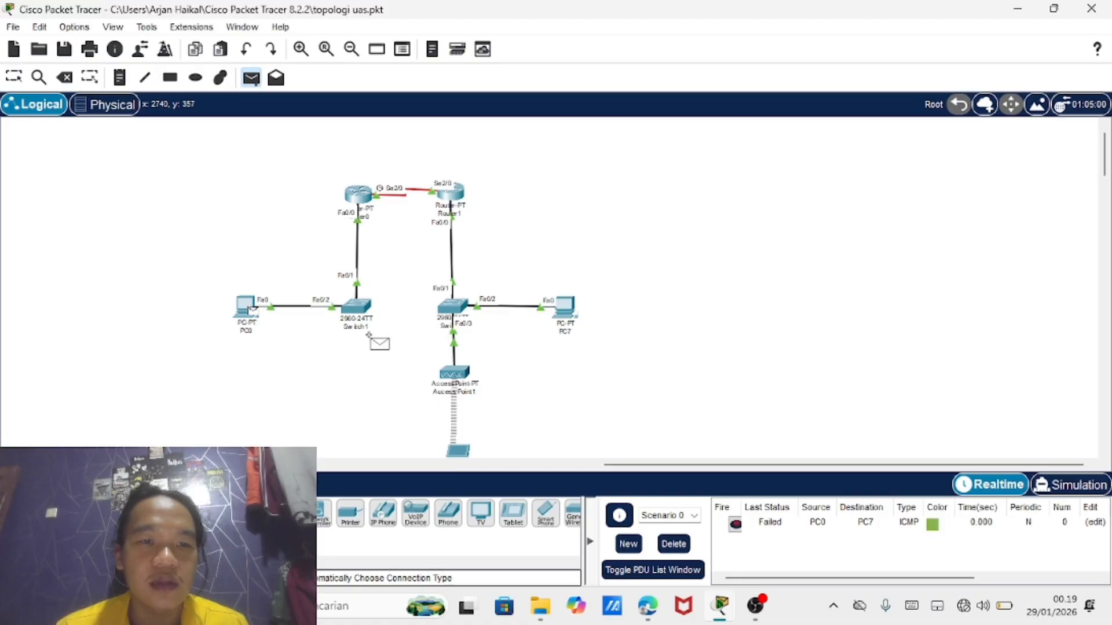
pyautogui.click(562, 313)
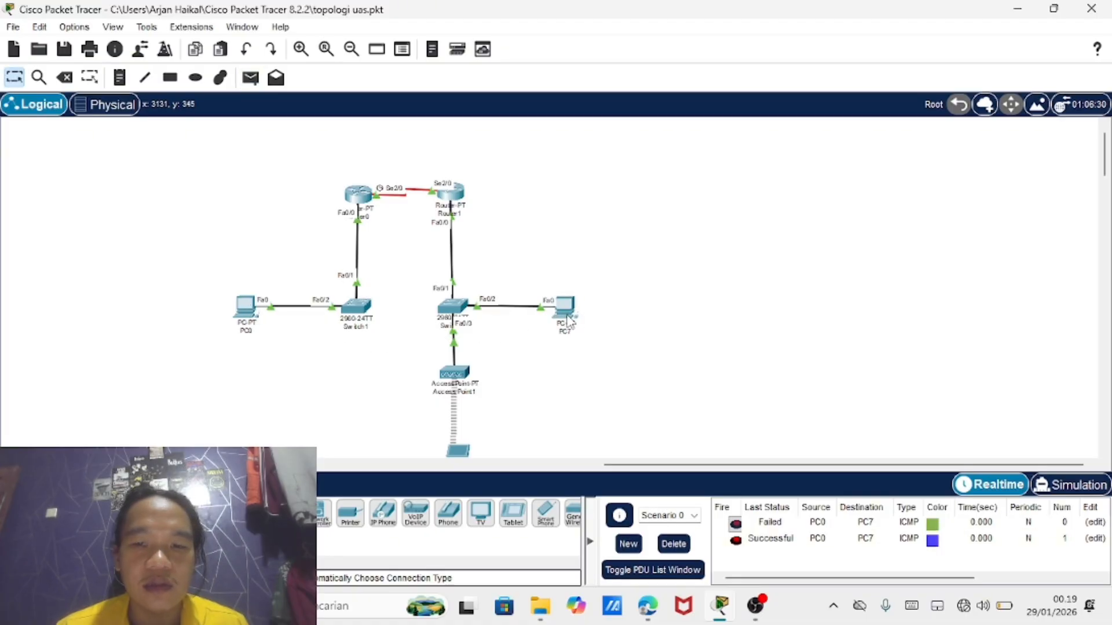
# Test the serial link by sending a simple PDU from Router0 to Router1
pyautogui.click(250, 78)
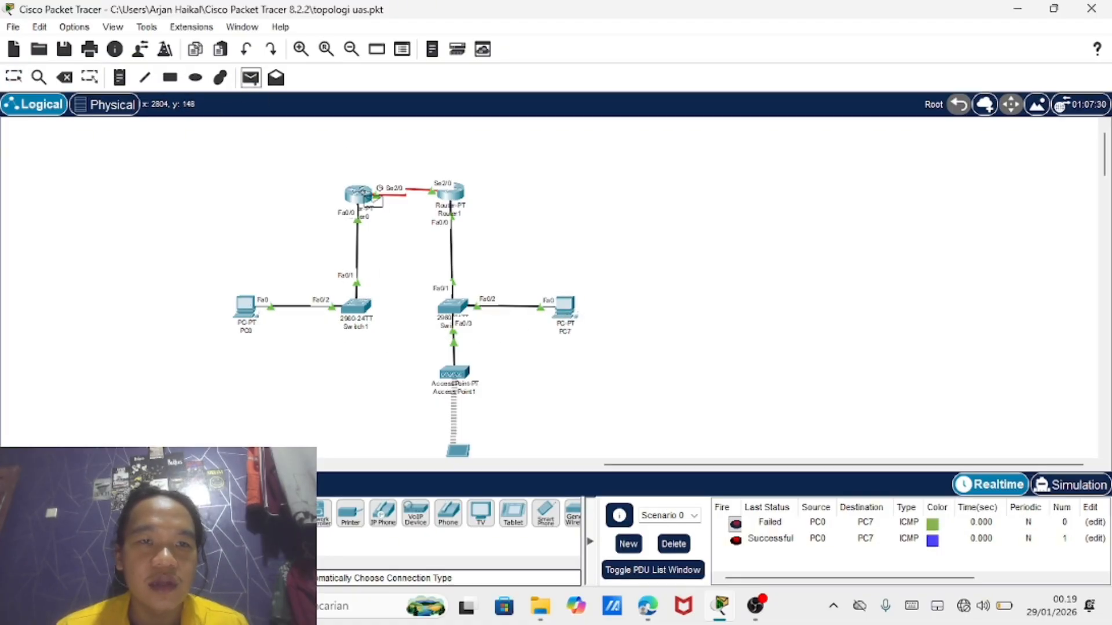
pyautogui.click(362, 196)
pyautogui.click(451, 192)
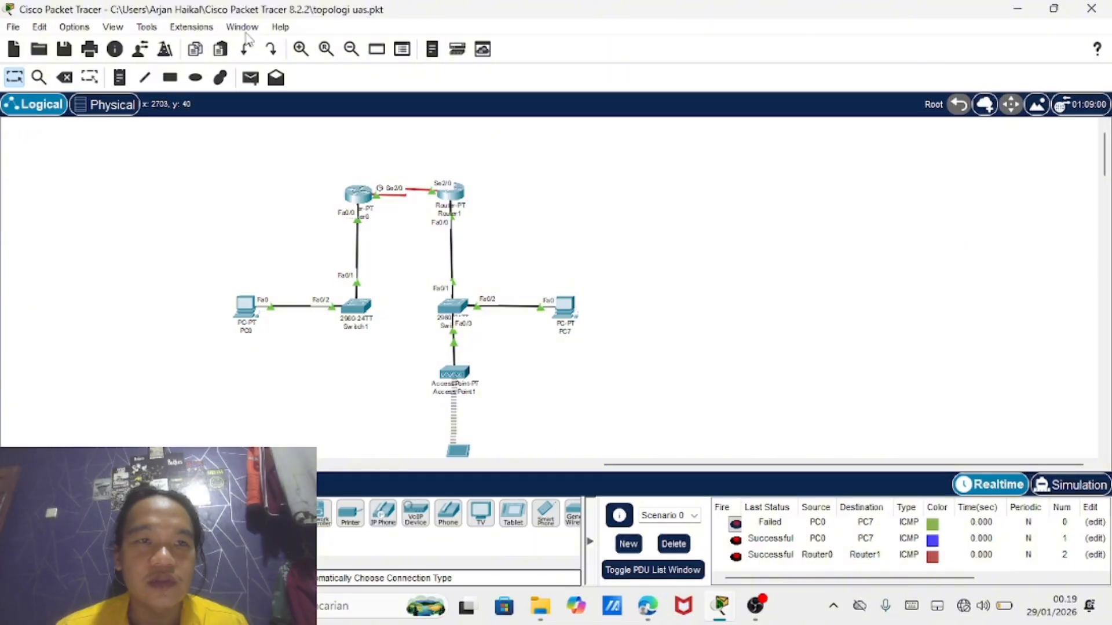
# Send a simple PDU from PC0 to Laptop1, check its status, and clear all PDUs from Scenario 0
pyautogui.click(250, 77)
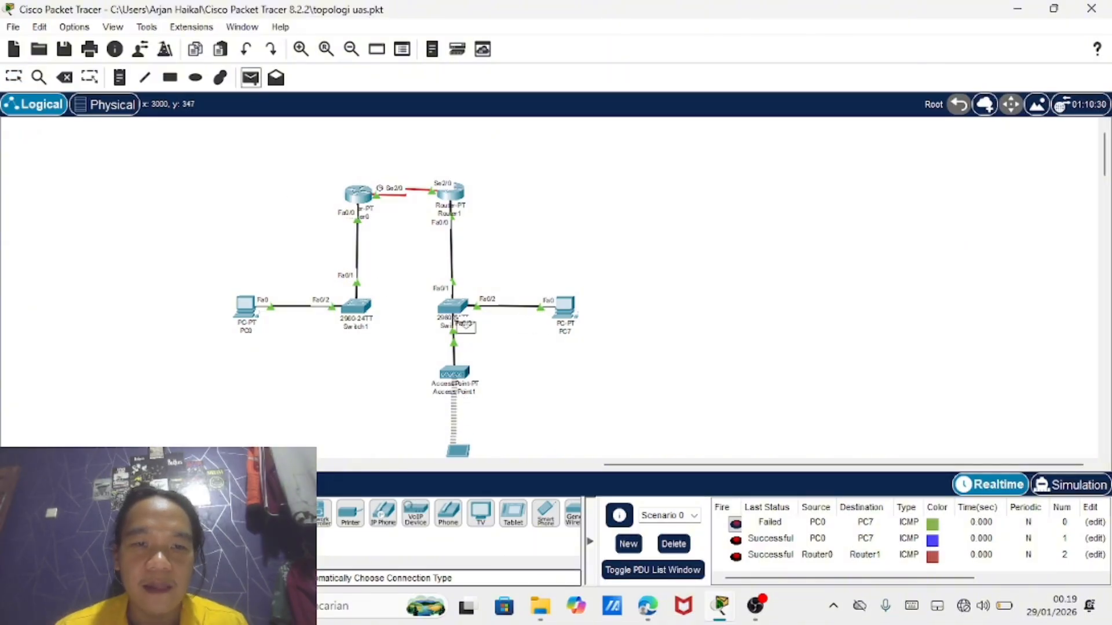
pyautogui.click(250, 308)
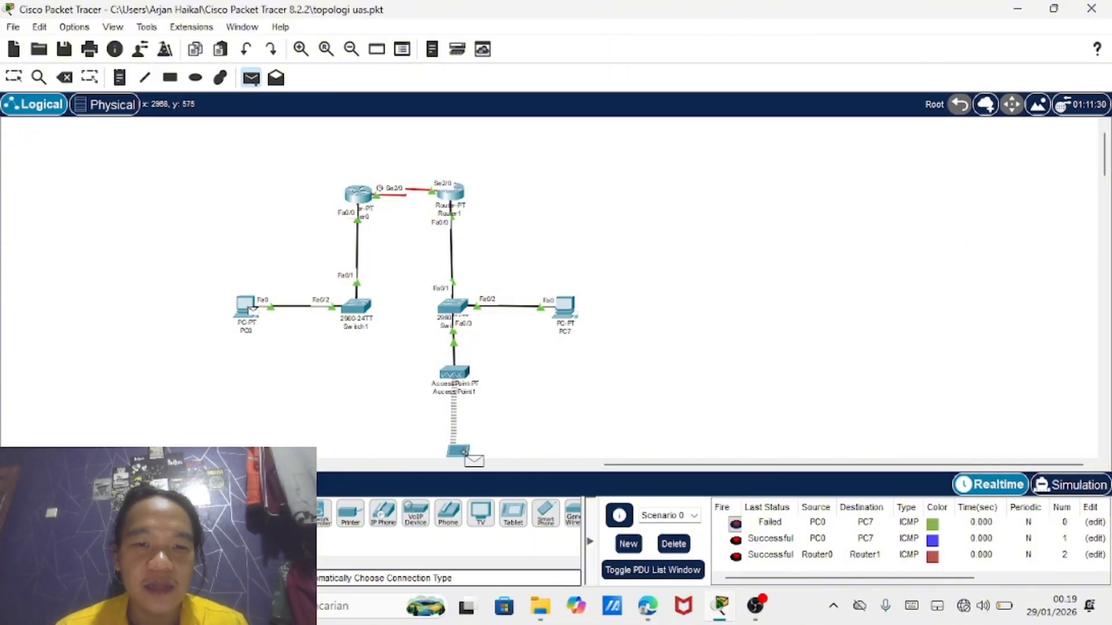
pyautogui.click(462, 452)
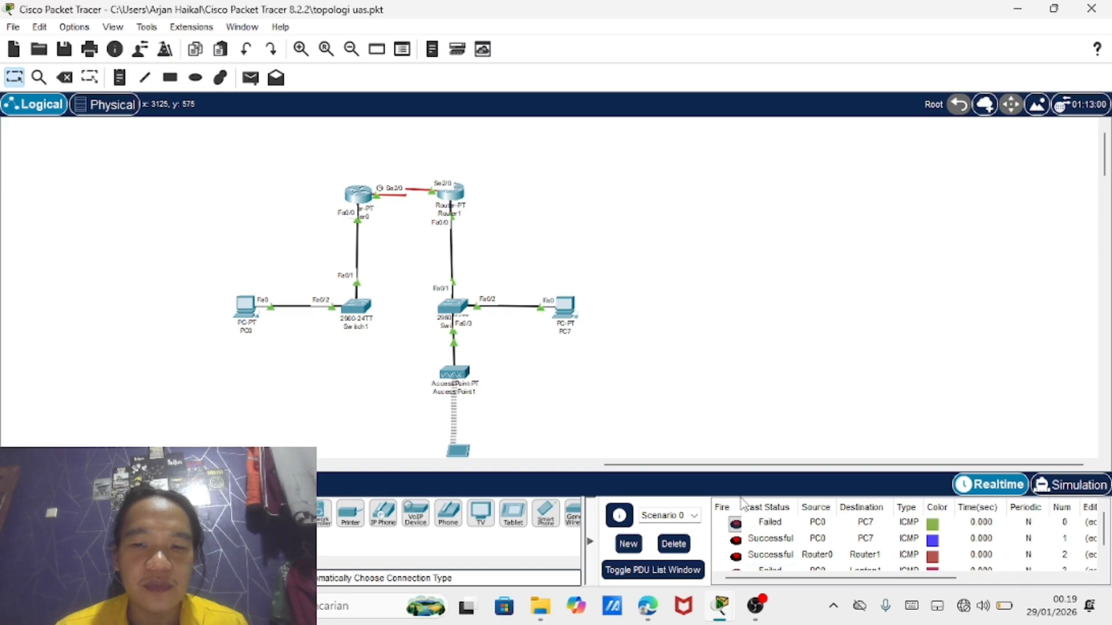
pyautogui.scroll(-1, 797, 575)
pyautogui.click(673, 544)
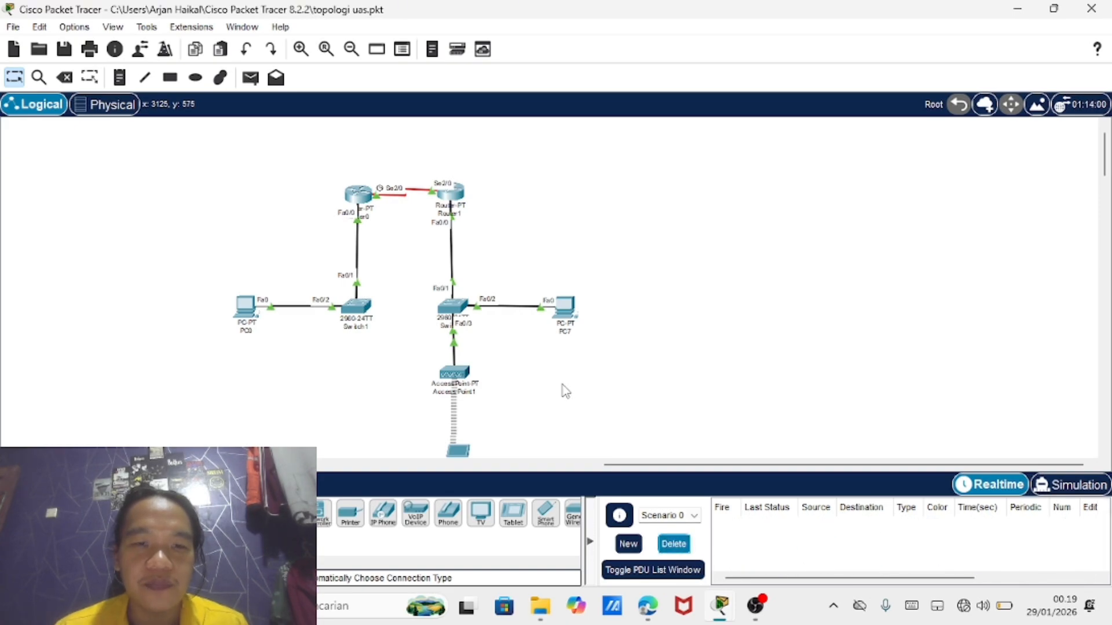
# Retest the wireless laptop by sending a new simple PDU from PC0 to Laptop1
pyautogui.click(250, 78)
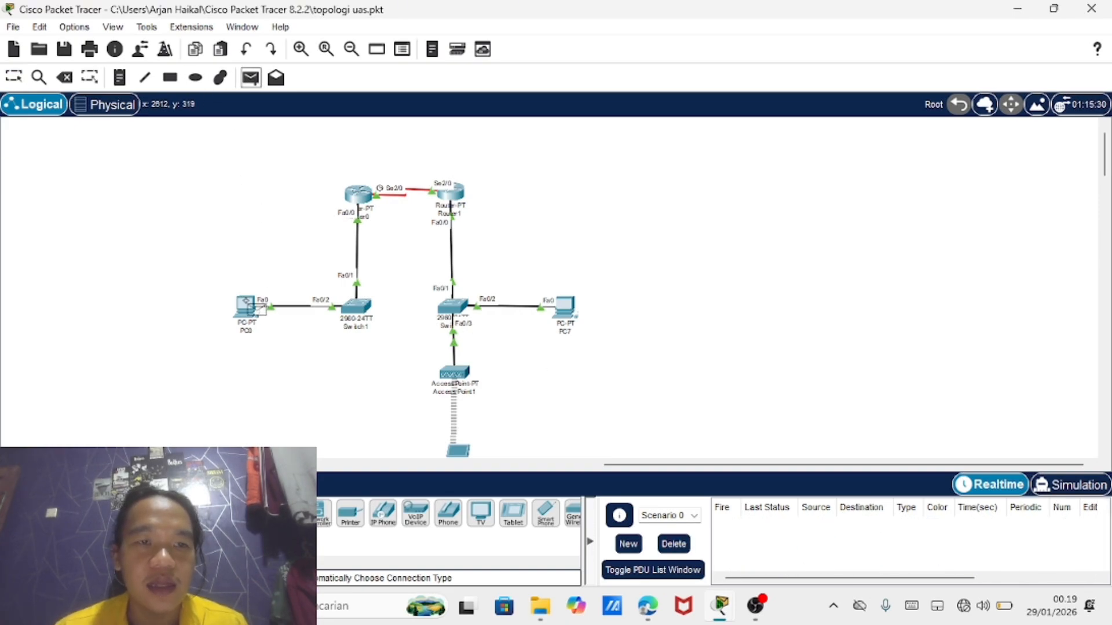
pyautogui.click(248, 303)
pyautogui.click(458, 452)
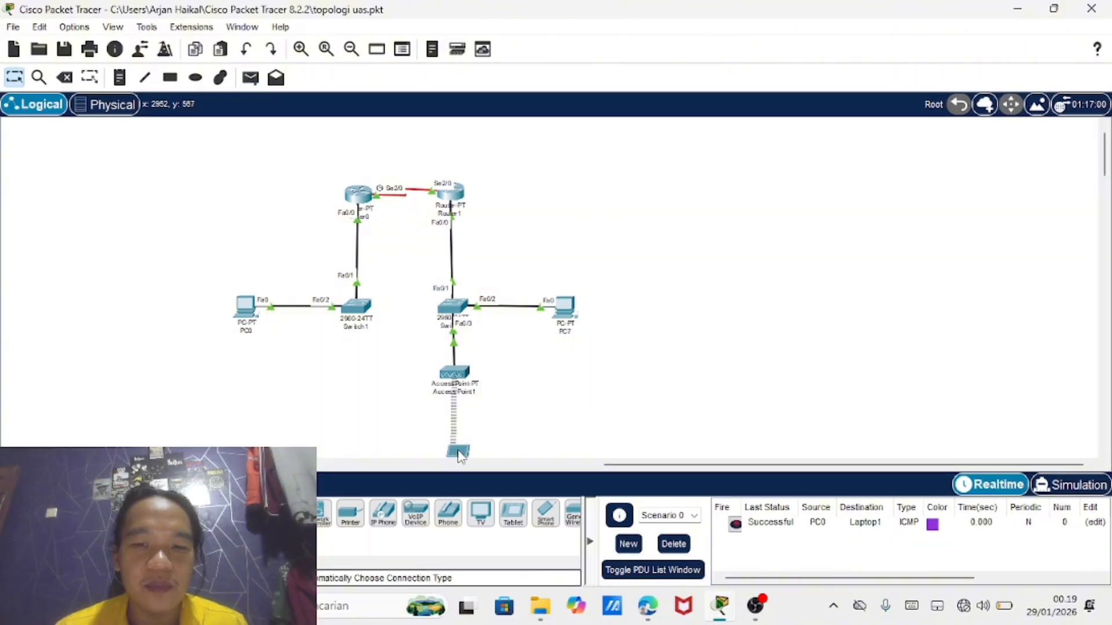
# Test connectivity within the second LAN by sending a simple PDU from PC7 to Laptop1
pyautogui.click(250, 77)
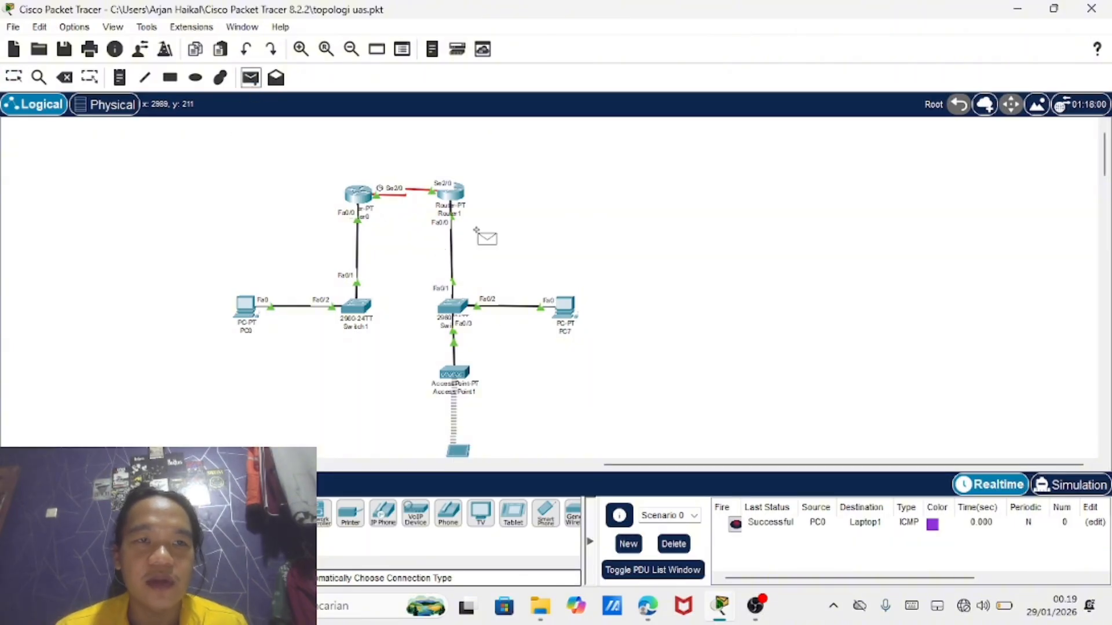
pyautogui.click(565, 307)
pyautogui.click(459, 453)
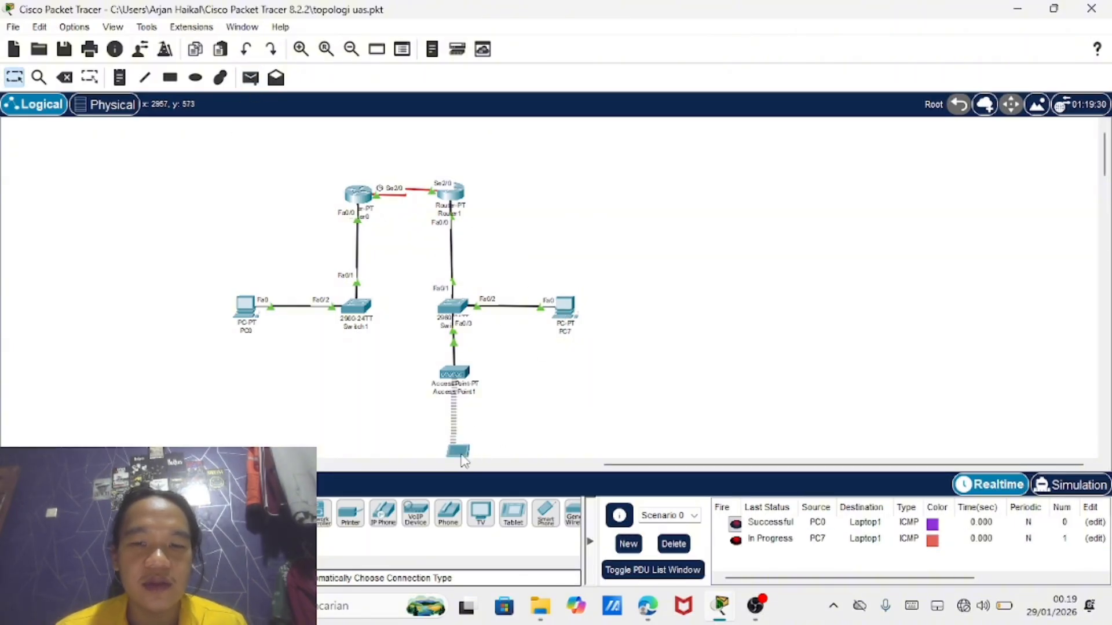